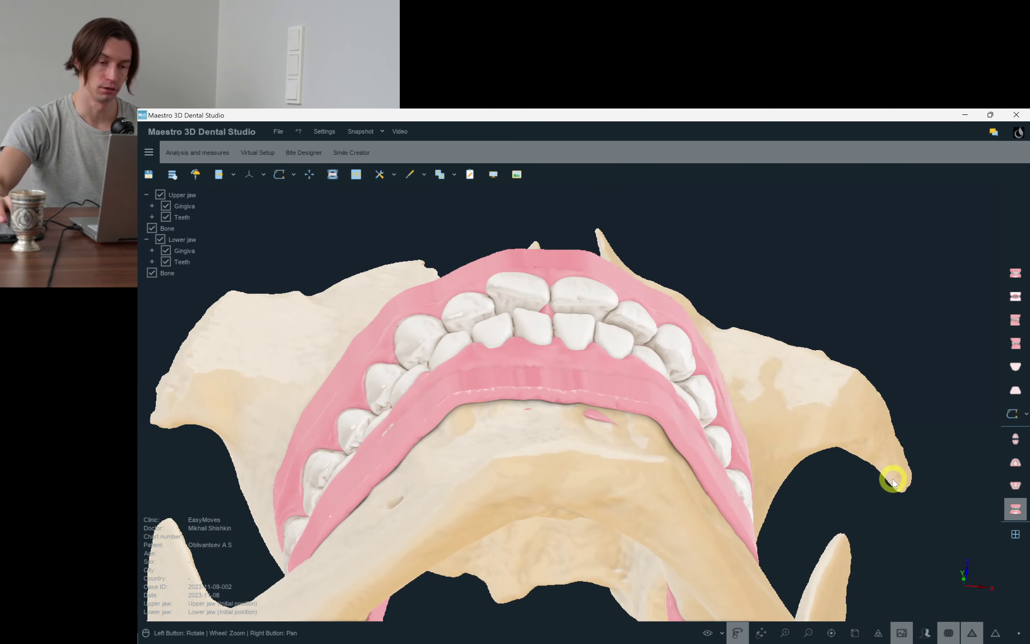
Inspect the initial bite from below and from the front with both jaws shown.
left_click_drag(892, 482, 885, 509)
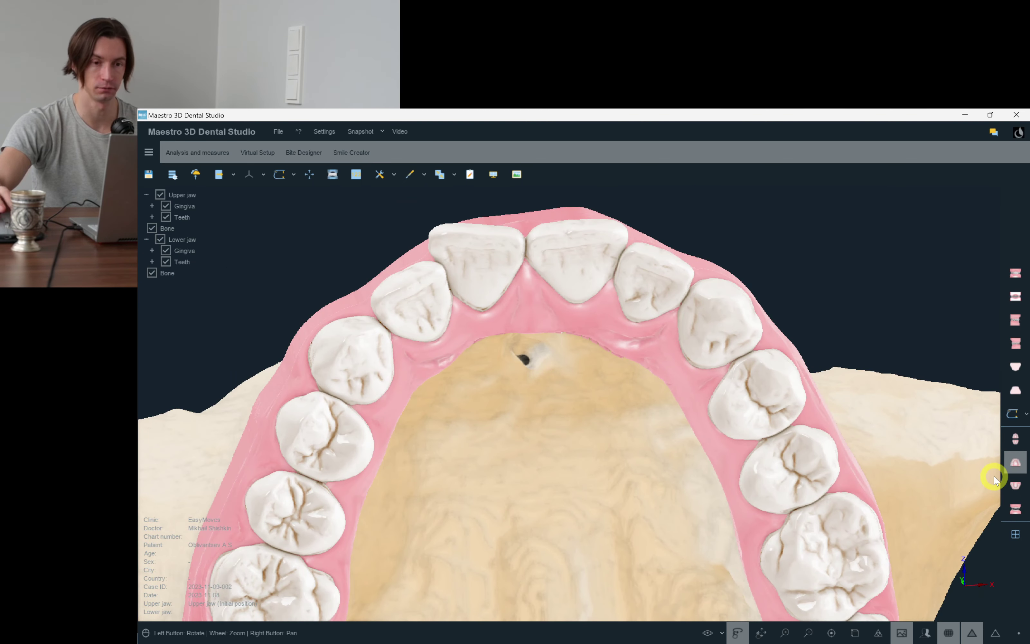
left_click(1016, 509)
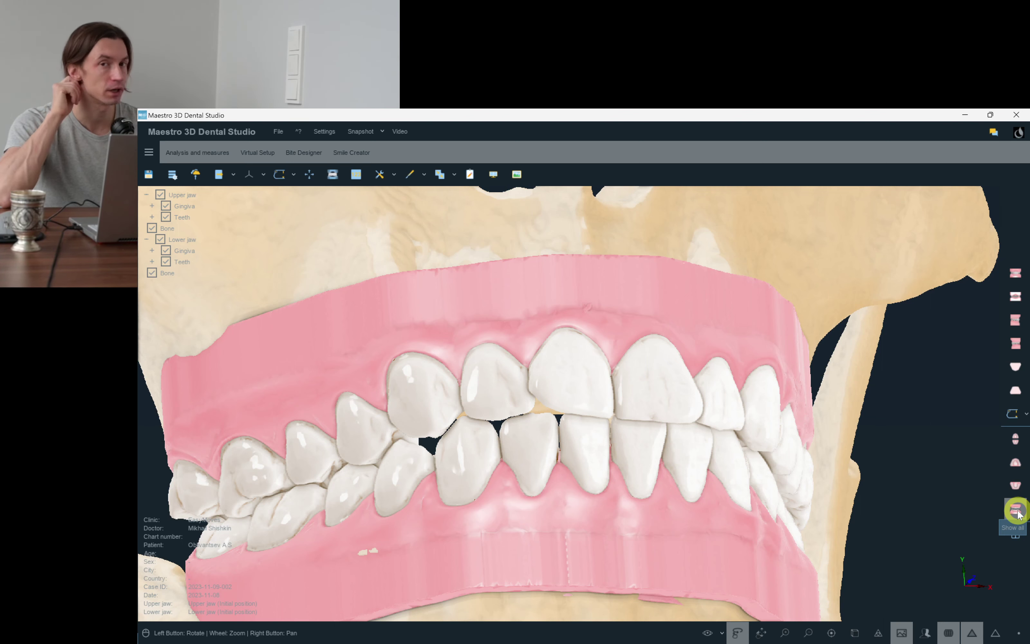
left_click(1017, 510)
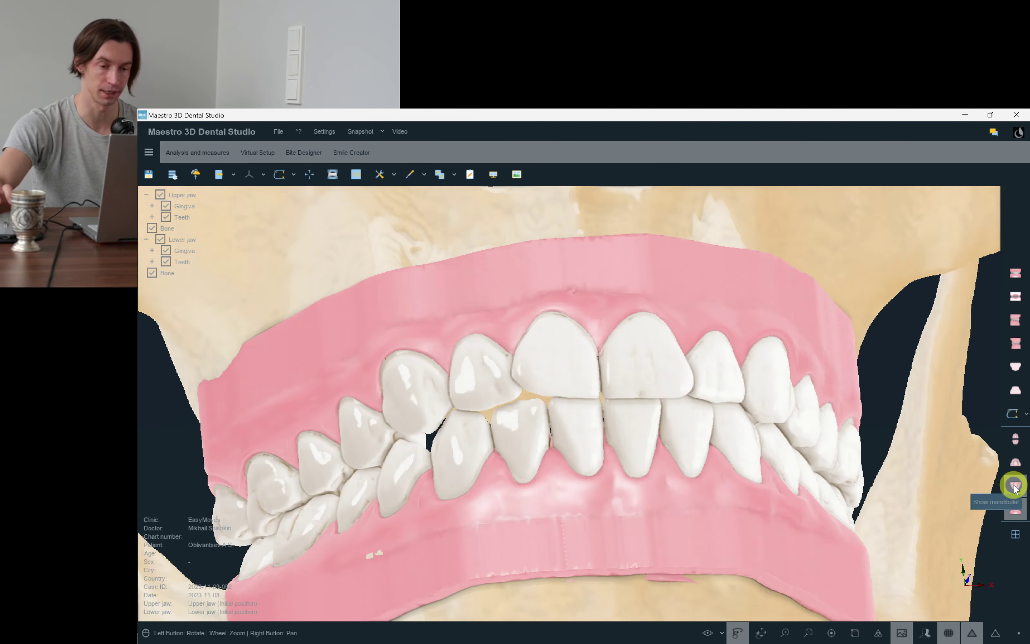
Show only the maxilla and start editing the teeth's local origo in the Virtual Setup module.
left_click(1016, 463)
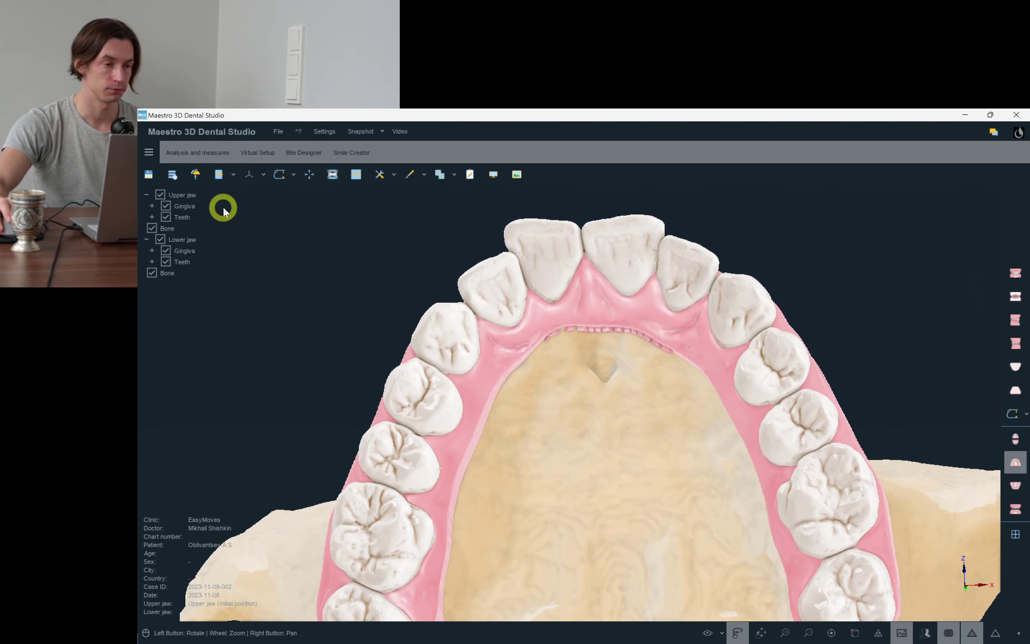
left_click(255, 158)
left_click(165, 178)
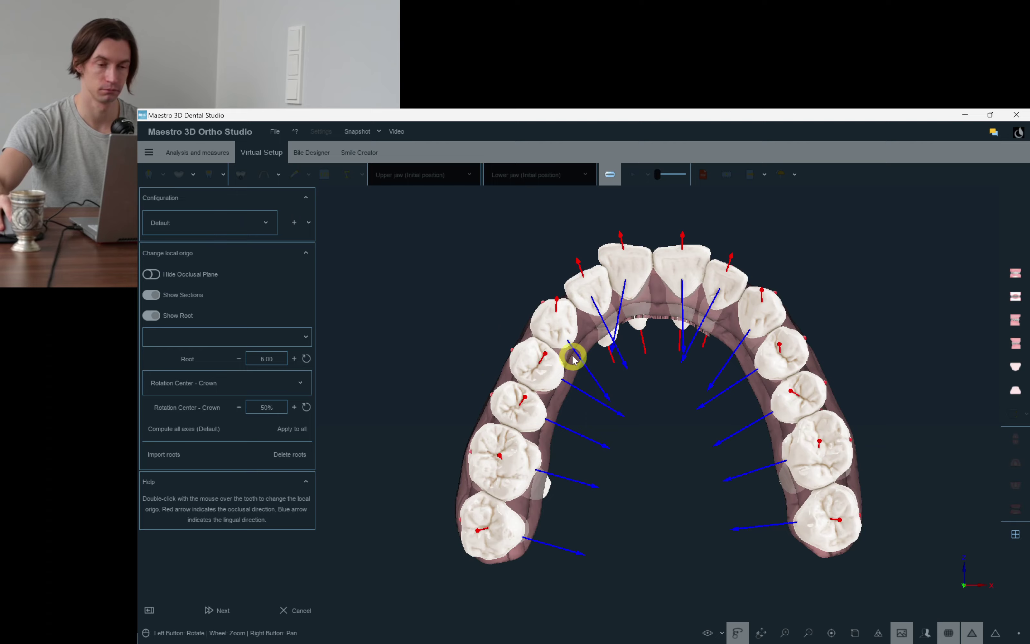
Adjust the local axes of upper molars 16 and 17 to follow their crowns and roots in buccal view.
left_click_drag(574, 359, 591, 384)
double_click(516, 329)
scroll(591, 386, "up", 5)
left_click_drag(449, 401, 502, 420)
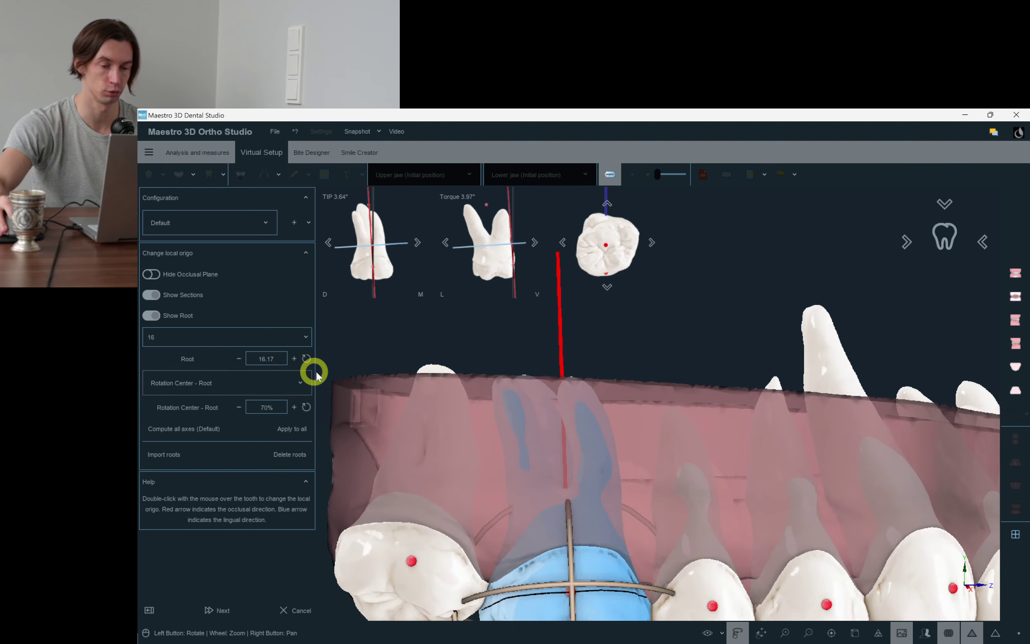
left_click(467, 463)
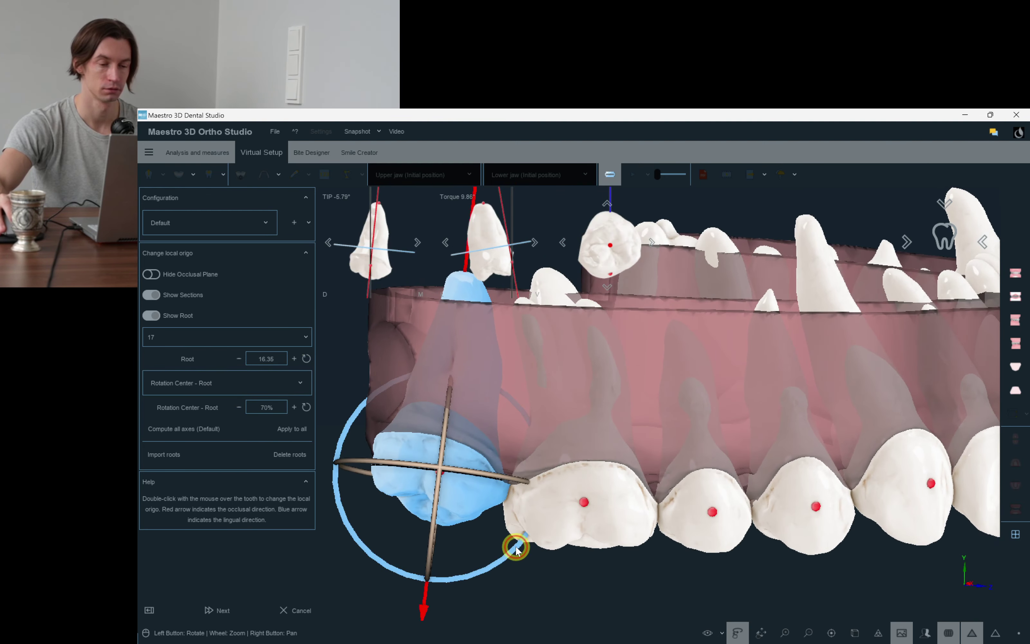
Correct the local axis tip of premolar 15 and rotate the axes of premolar 14 about its long axis.
double_click(713, 511)
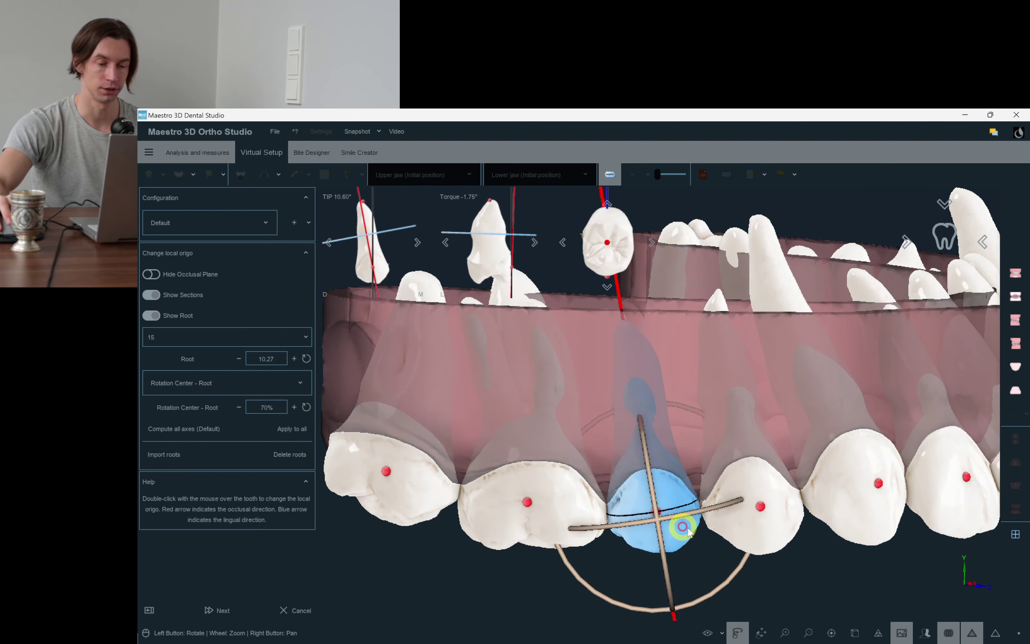
left_click_drag(731, 577, 705, 498)
scroll(723, 493, "up", 3)
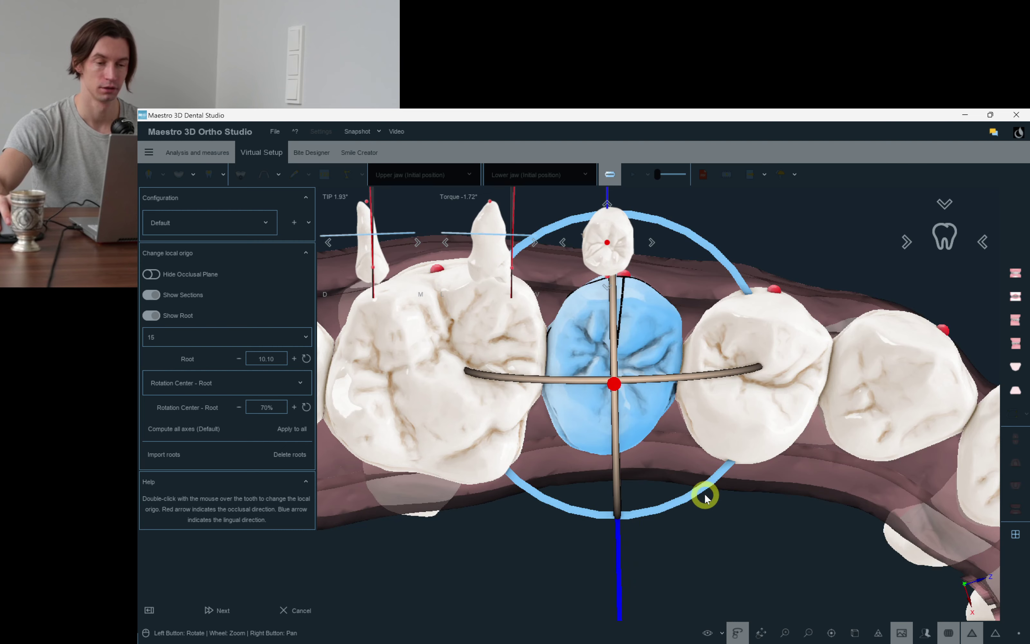
double_click(705, 415)
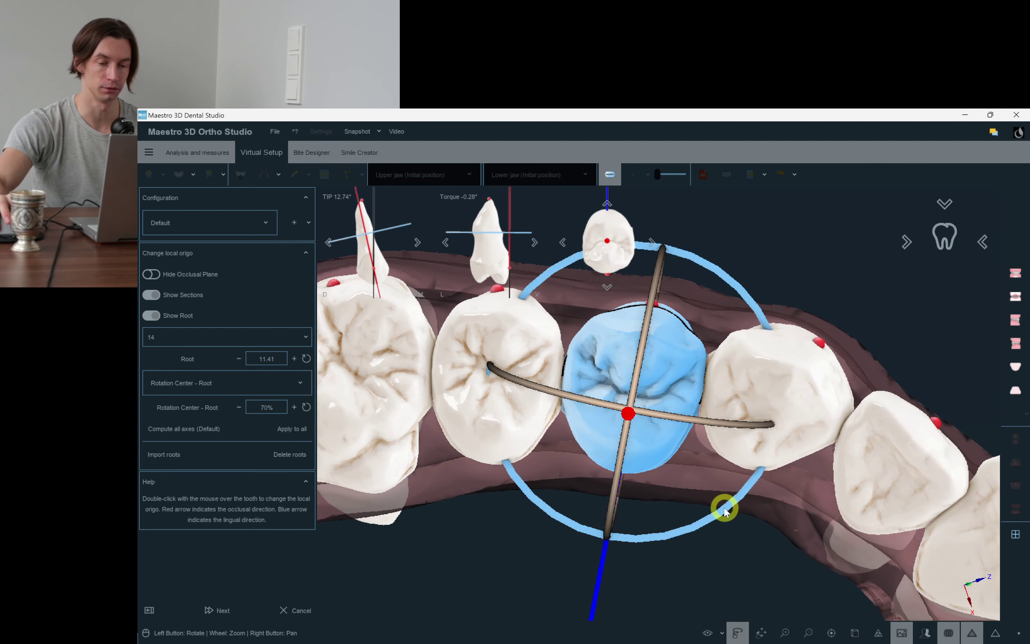
left_click_drag(723, 506, 688, 499)
scroll(704, 460, "down", 1)
Draw temporary arrows along the buccolingual axis of tooth 14 to illustrate its direction, and clear them.
key("F12")
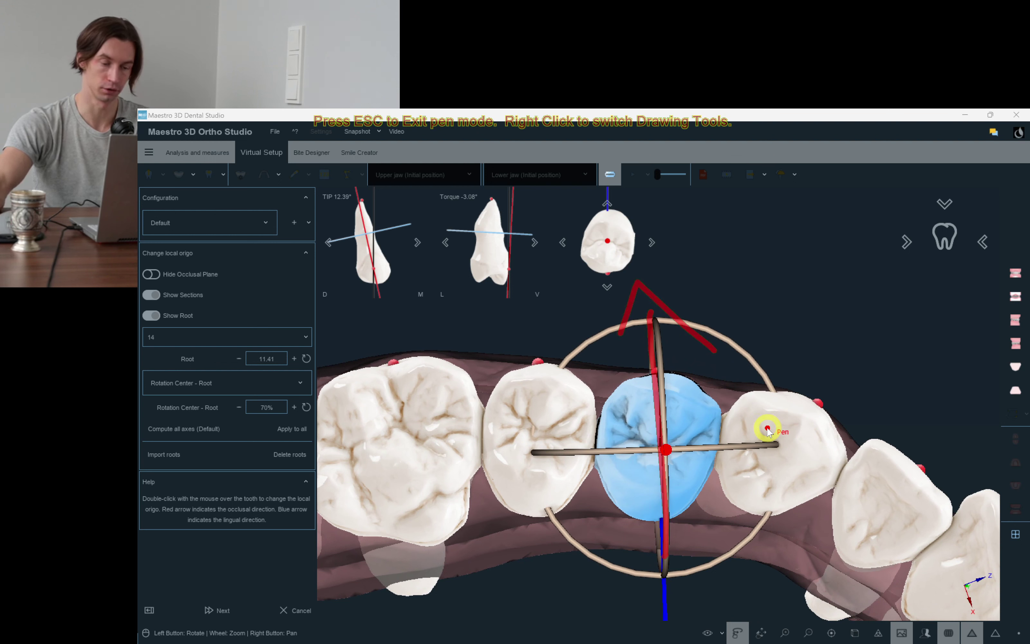
key("Escape")
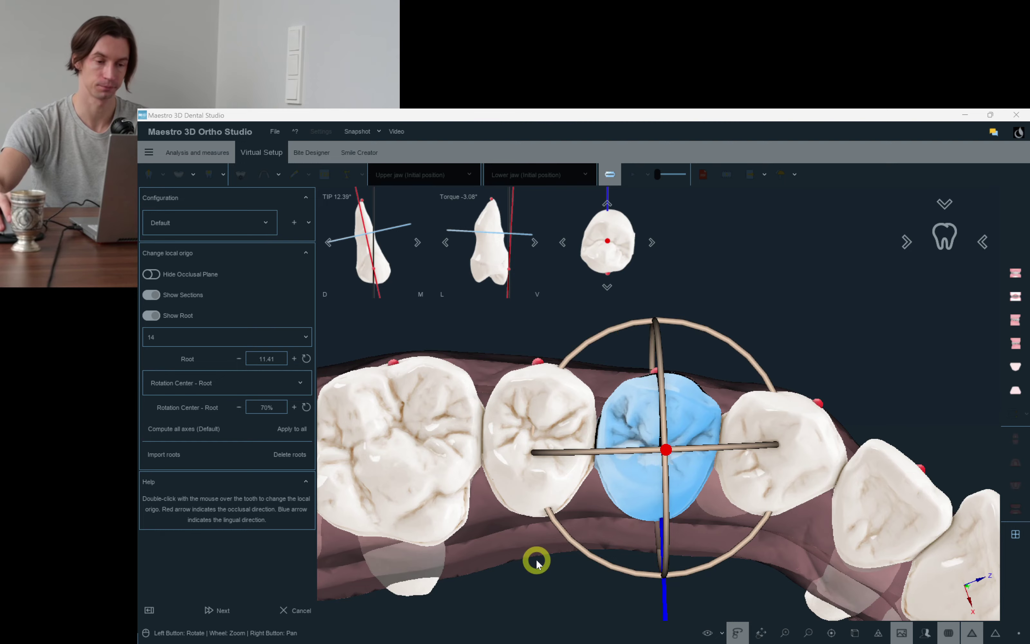
mouse_move(535, 556)
left_mouse_down()
mouse_move(476, 439)
mouse_move(485, 550)
mouse_move(653, 520)
left_mouse_up()
key("F9")
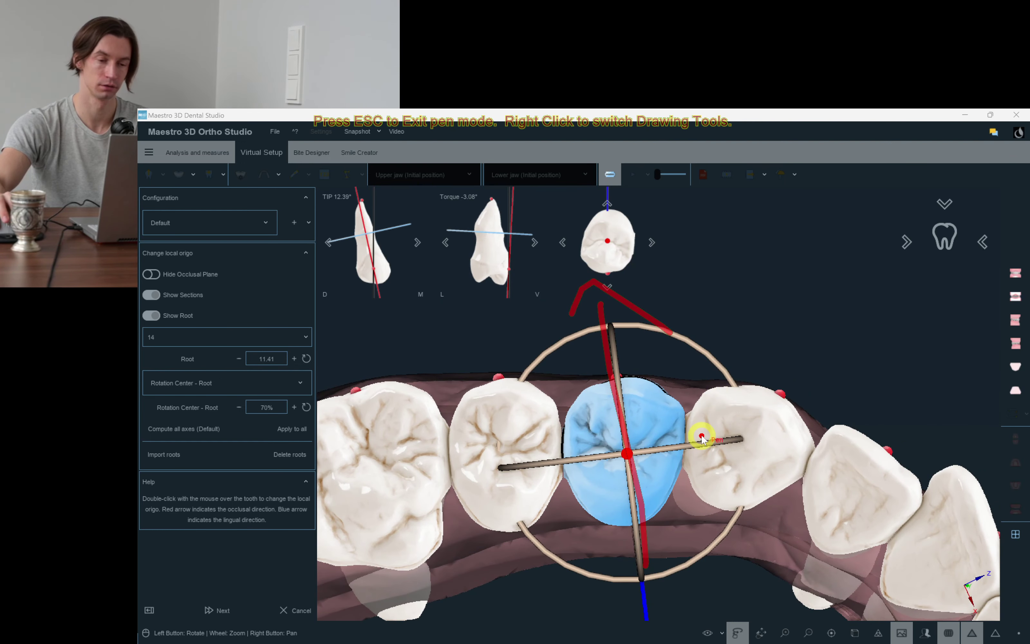
key("Escape")
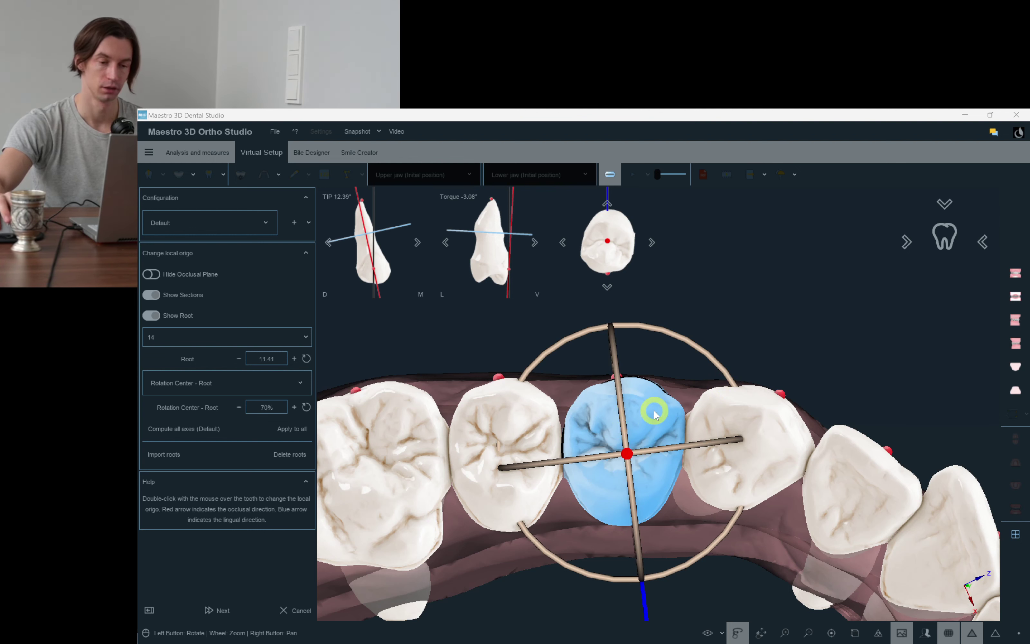
Align the buccolingual axis directions of the upper front teeth from 13 to 22 in occlusal view.
double_click(760, 420)
left_click_drag(760, 421, 771, 490)
double_click(721, 398)
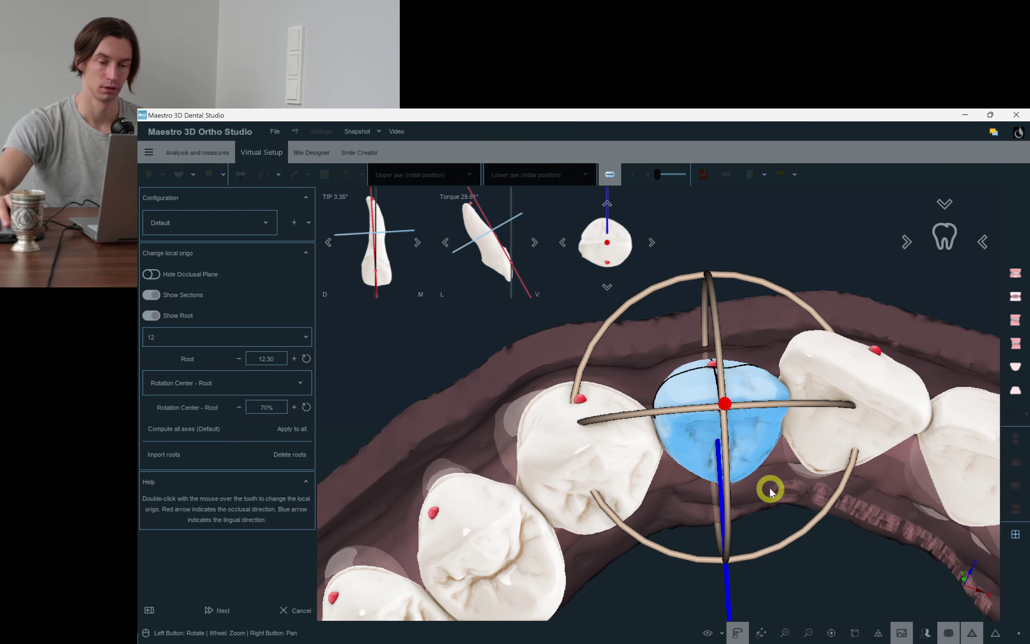
double_click(839, 419)
left_click_drag(839, 419, 818, 414)
double_click(818, 403)
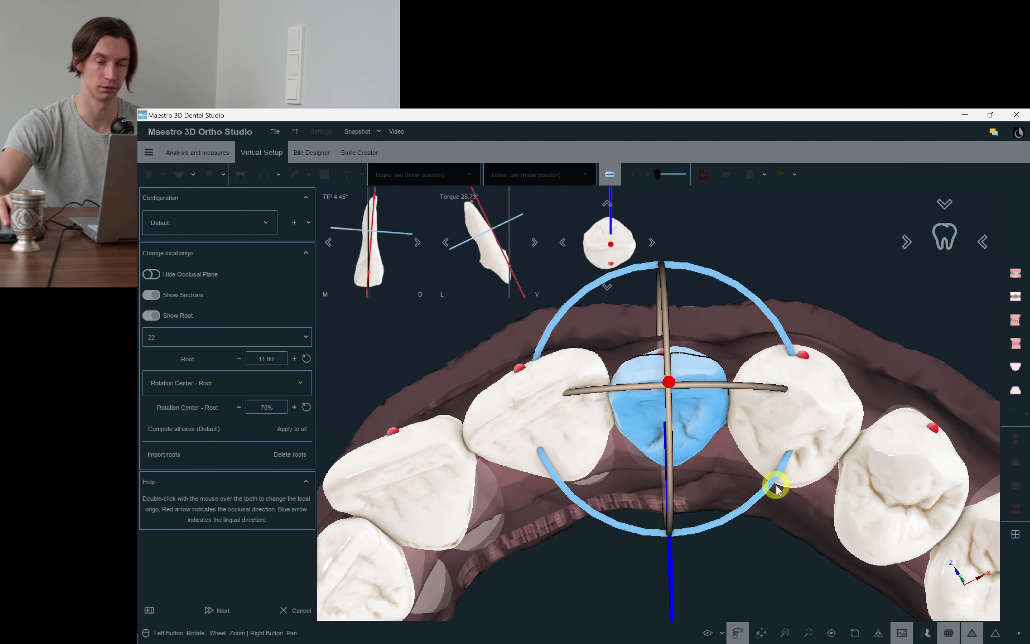
Align the local axis rotation of teeth 23 to 27 in occlusal view, and adjust the tip axis of molar 27.
double_click(804, 413)
double_click(820, 445)
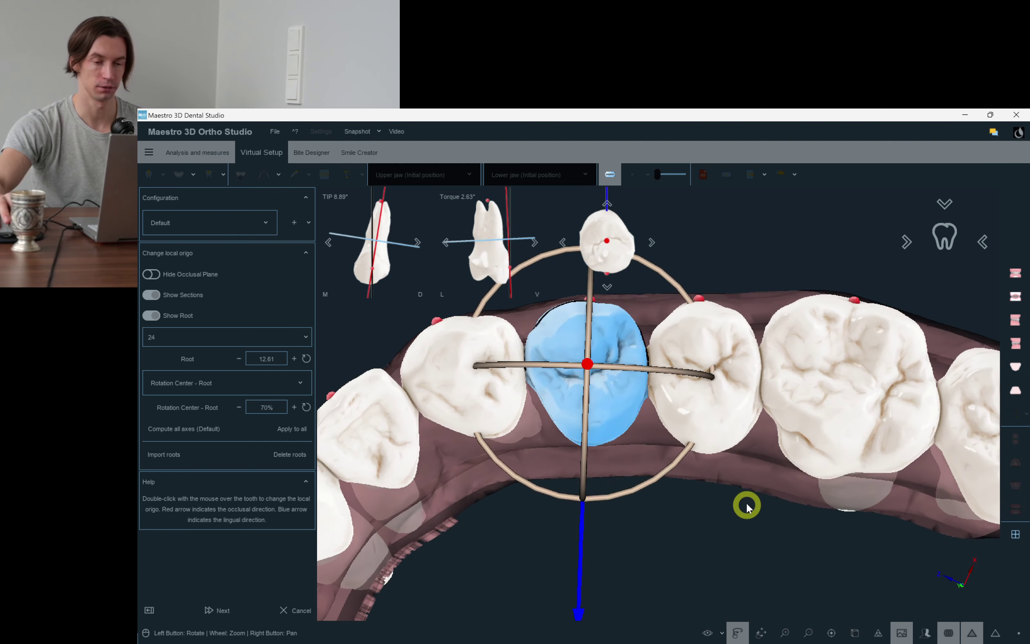
double_click(739, 388)
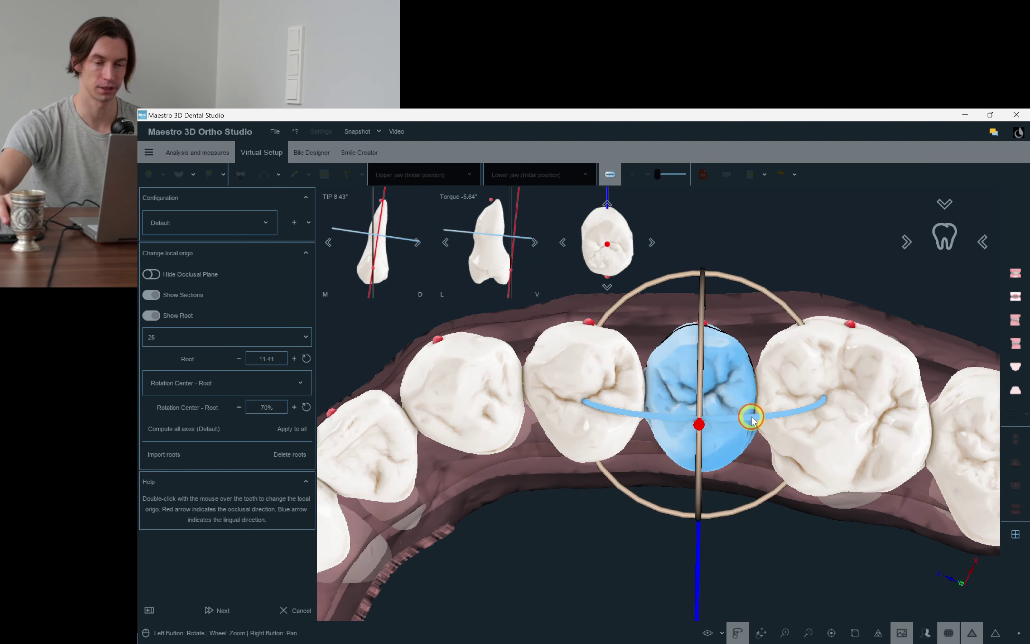
double_click(868, 393)
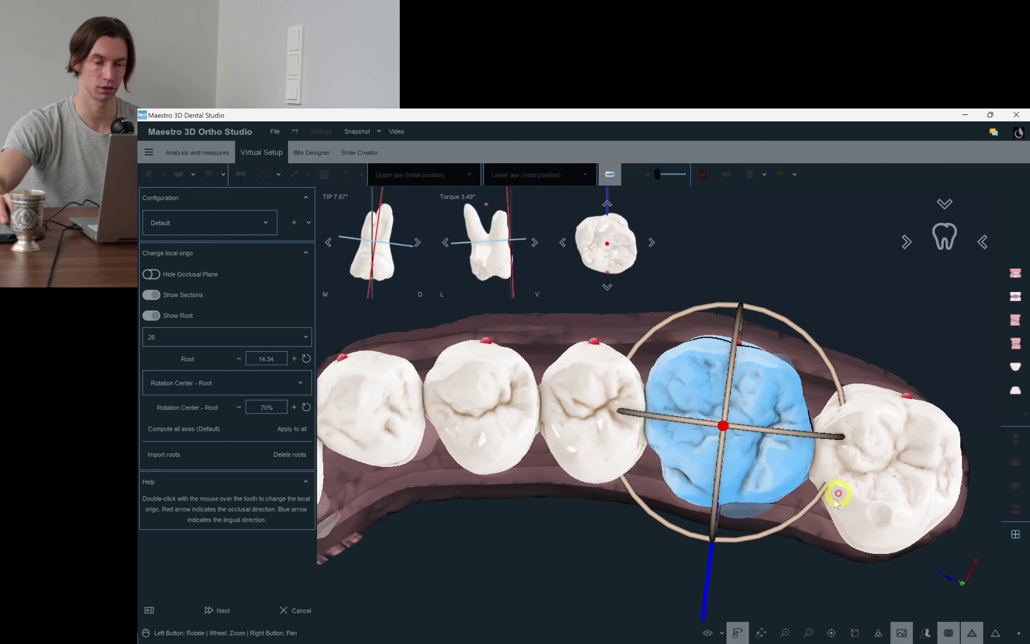
double_click(888, 468)
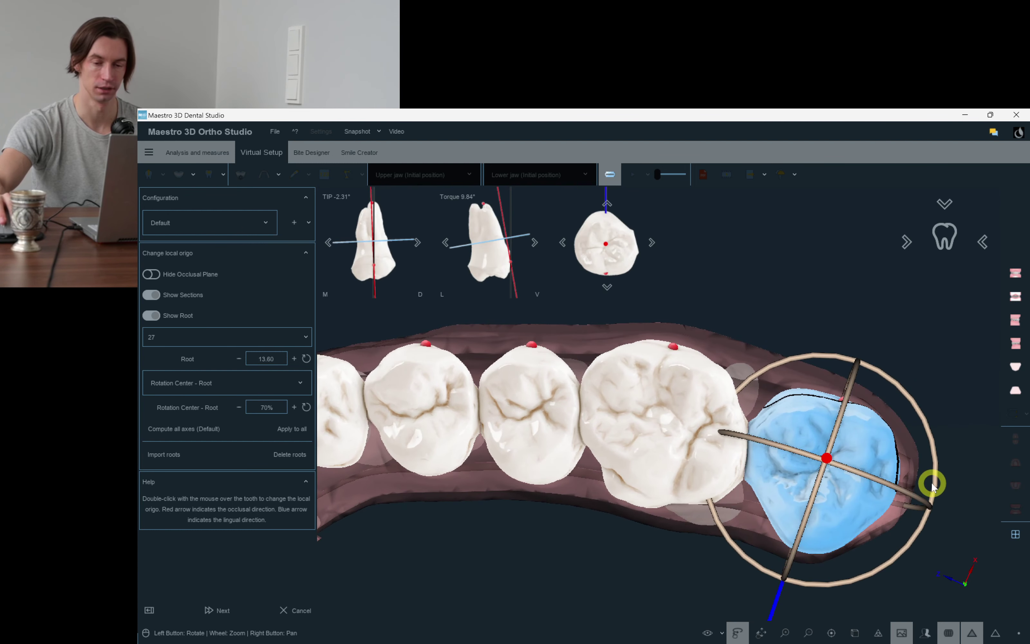
left_click_drag(938, 474, 935, 447)
left_click_drag(881, 478, 881, 482)
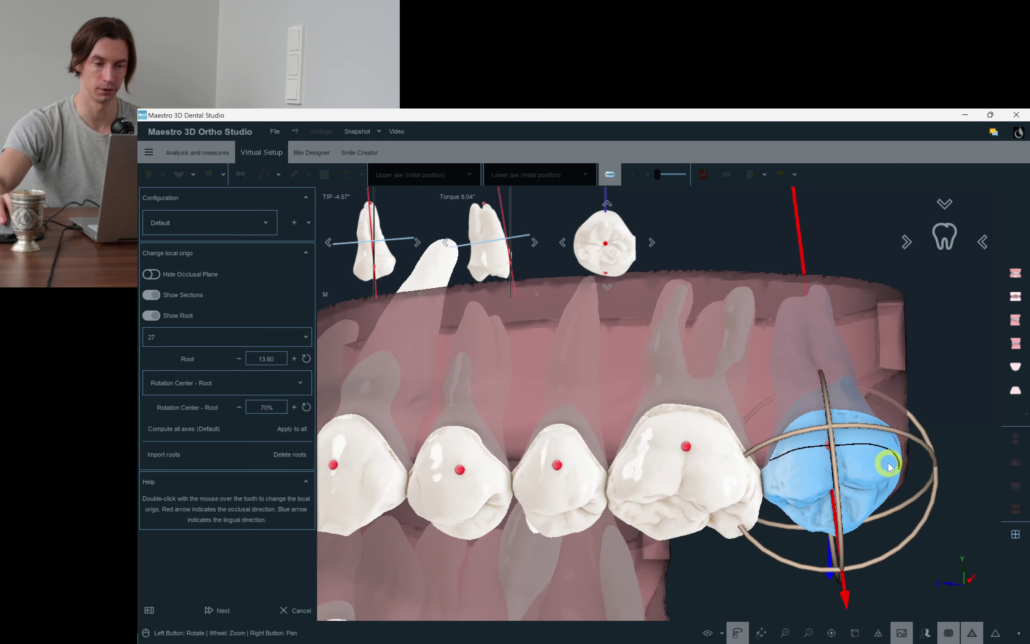
Tilt the local axes of teeth 26, 25, 24 and 23 to match their long axes in buccal view.
double_click(700, 456)
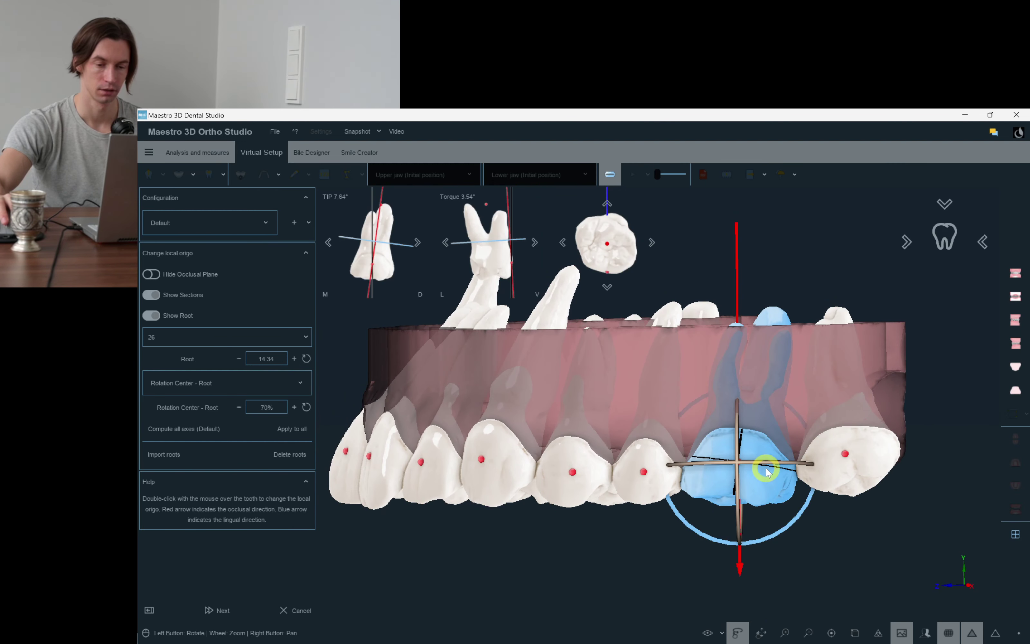
double_click(626, 472)
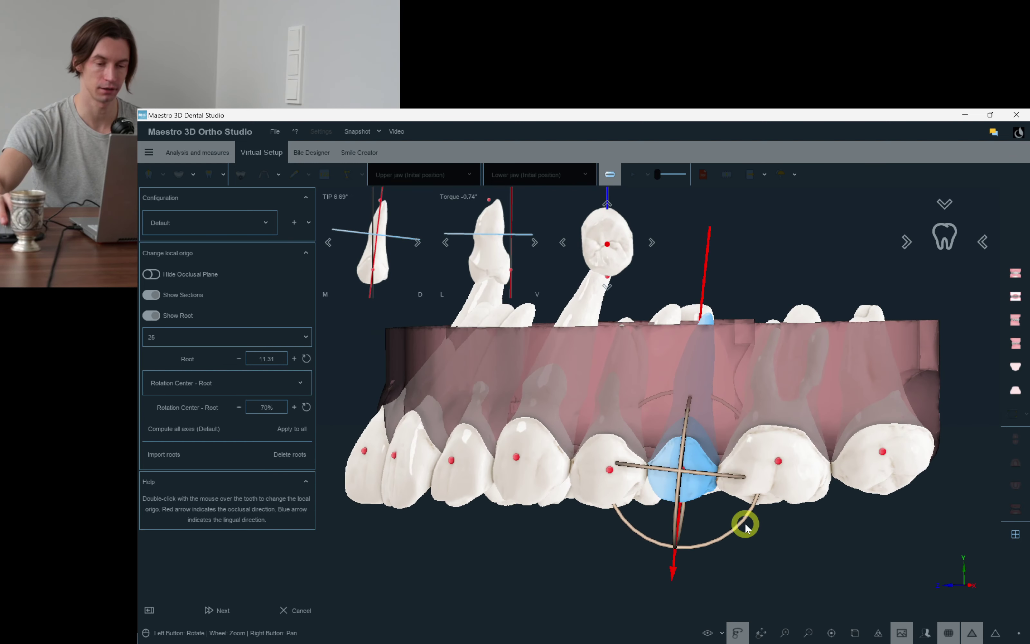
left_click_drag(709, 479, 711, 472)
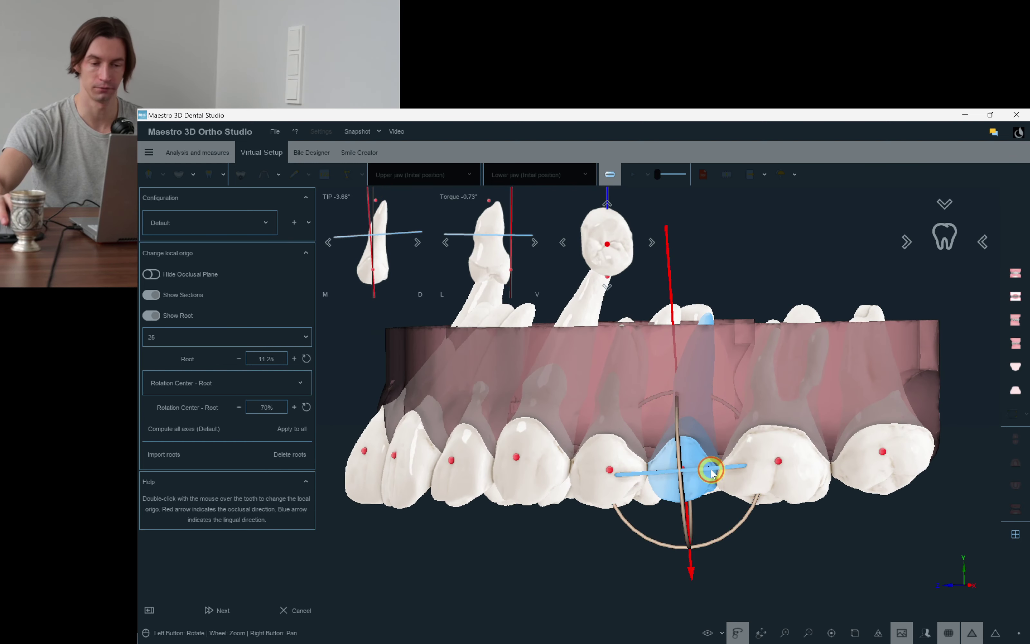
double_click(601, 495)
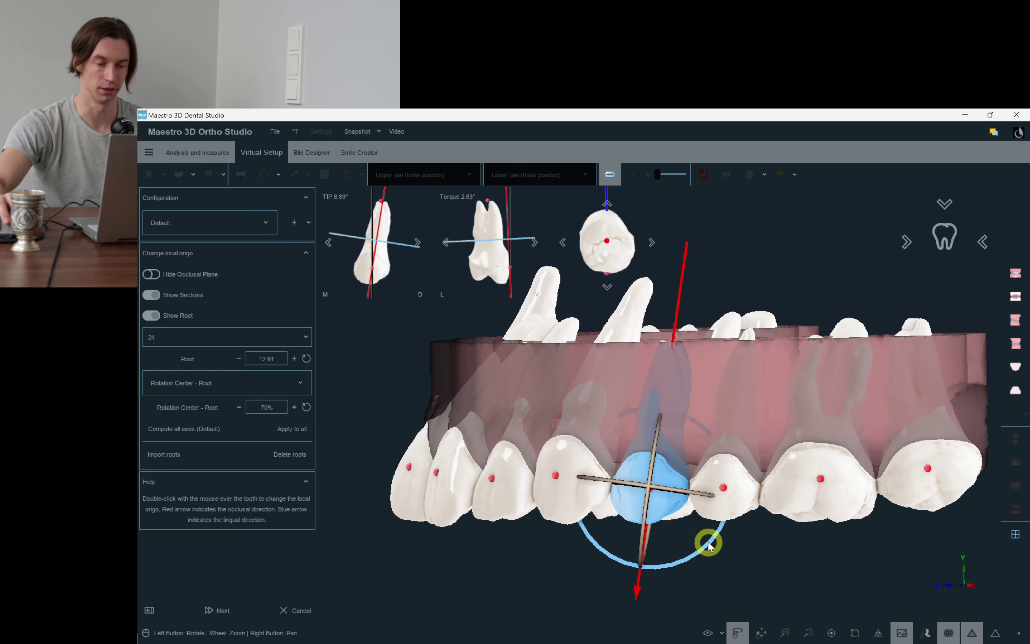
double_click(600, 504)
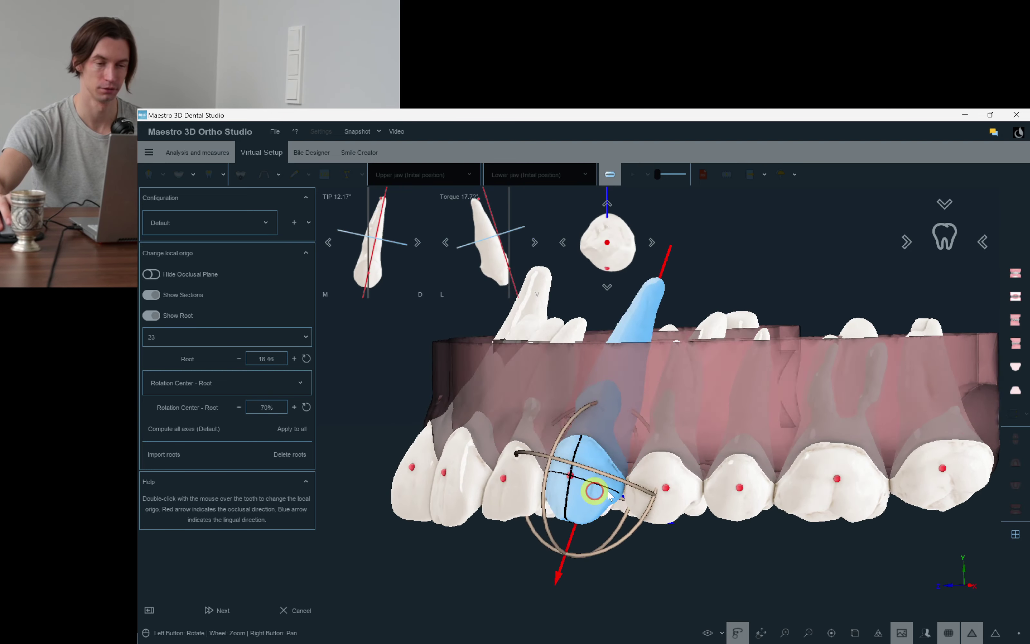
Adjust the long axes of incisors 22, 21, 11 and 12 and canine 13 to follow their crowns and roots.
left_click_drag(727, 484, 720, 392)
double_click(650, 338)
double_click(721, 395)
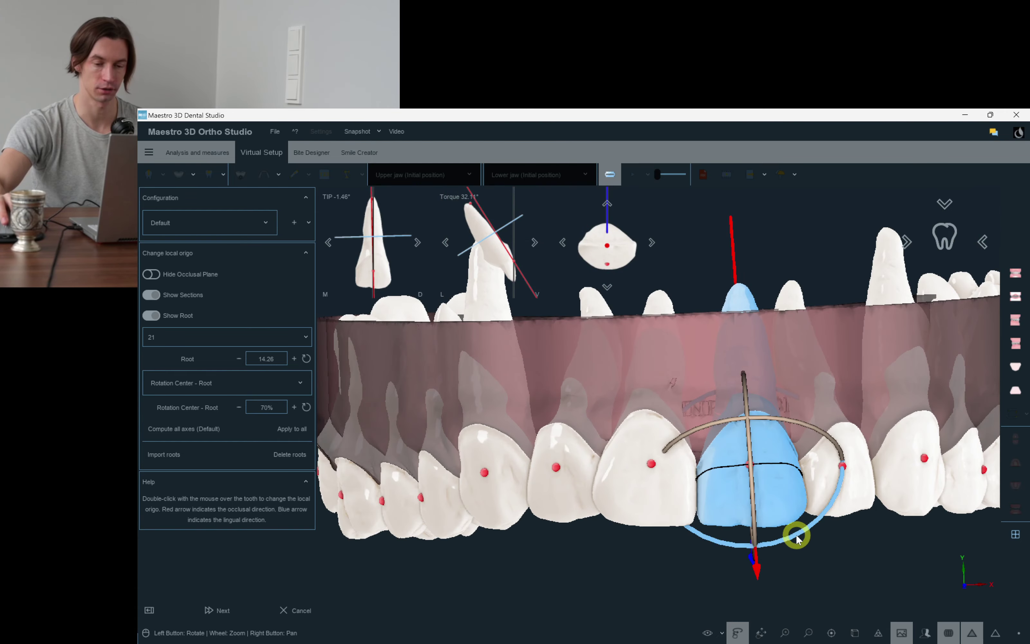
double_click(669, 488)
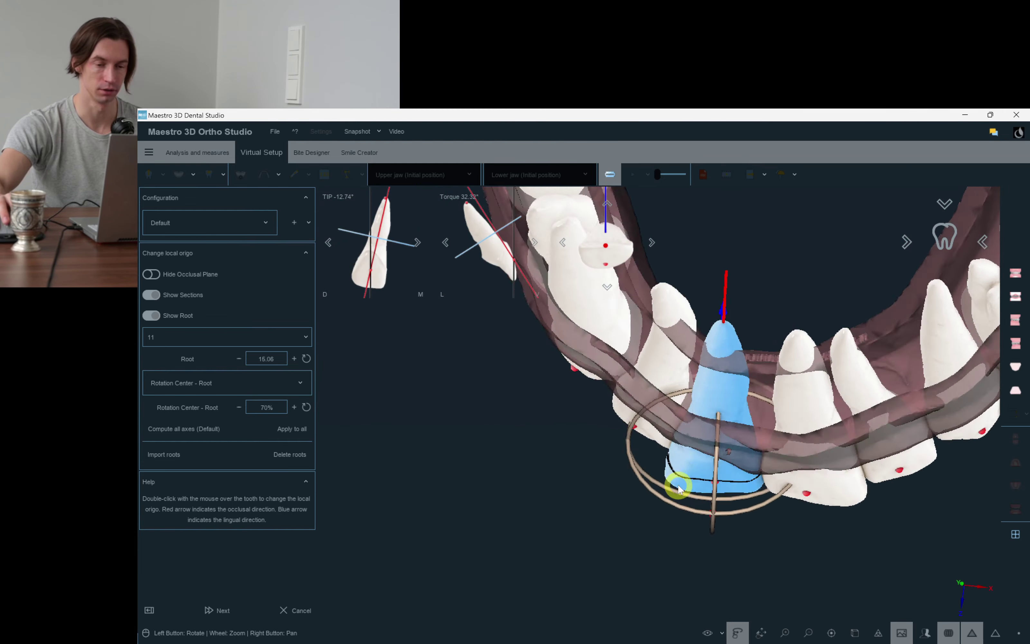
double_click(747, 443)
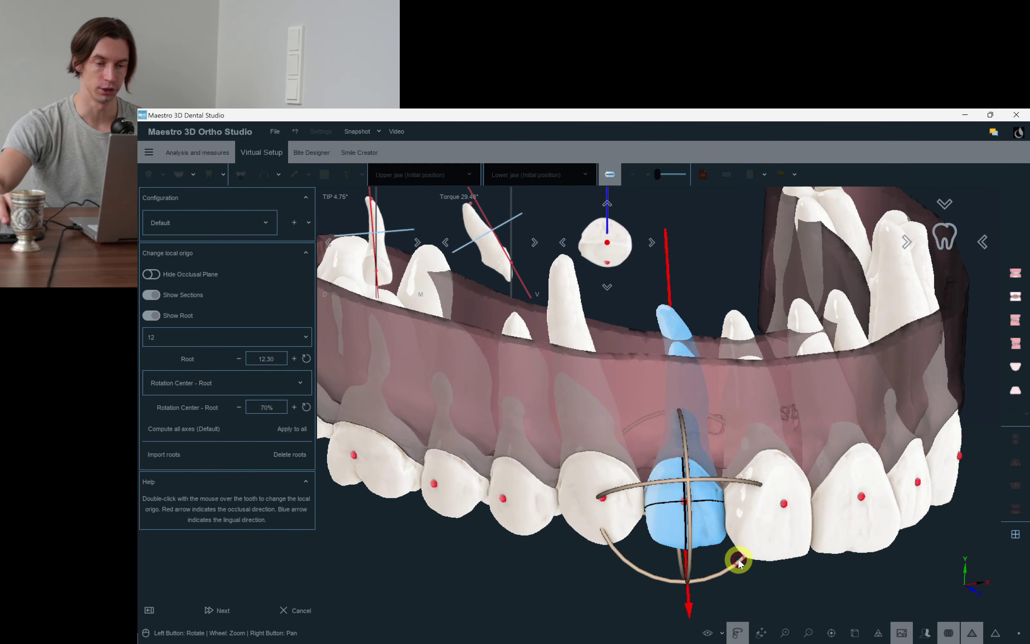
double_click(585, 523)
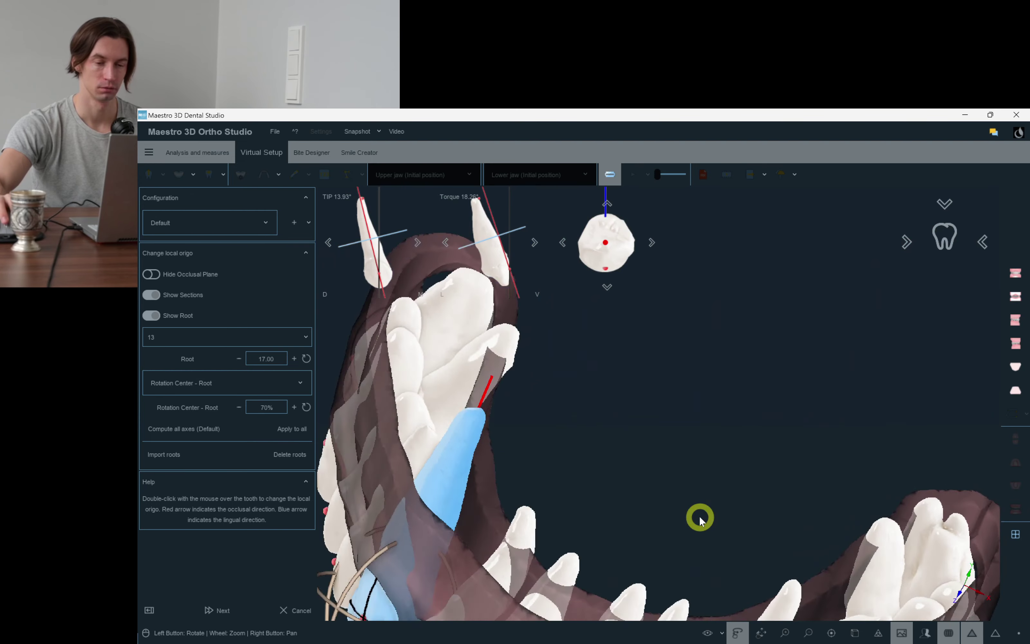
Refine the tip of the local axes on premolars 14 and 15 and molars 16 and 17 in buccal view.
double_click(738, 520)
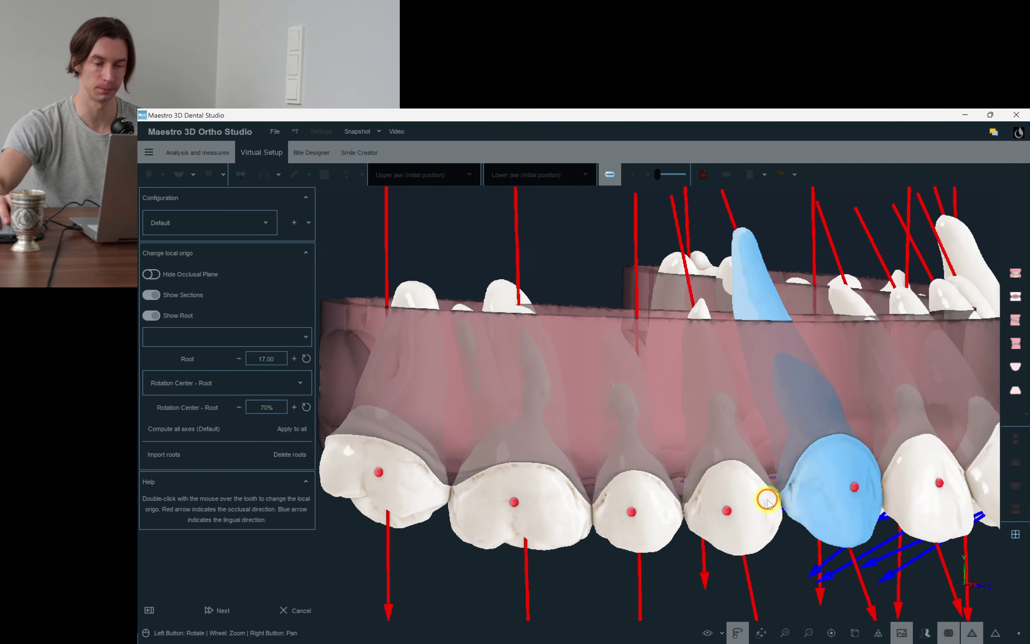
left_click_drag(826, 560, 810, 562)
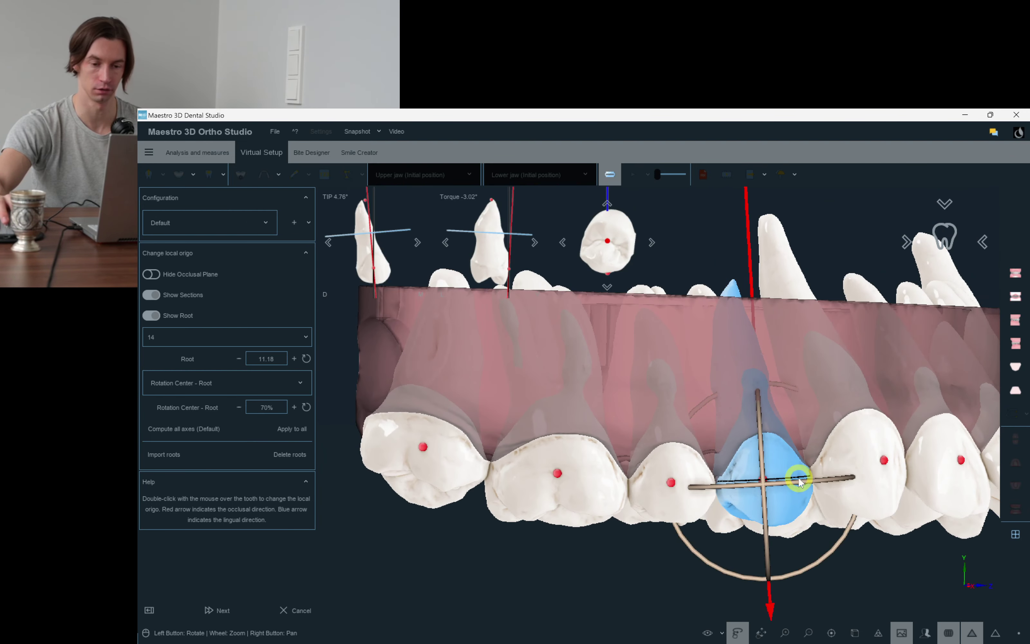
double_click(672, 495)
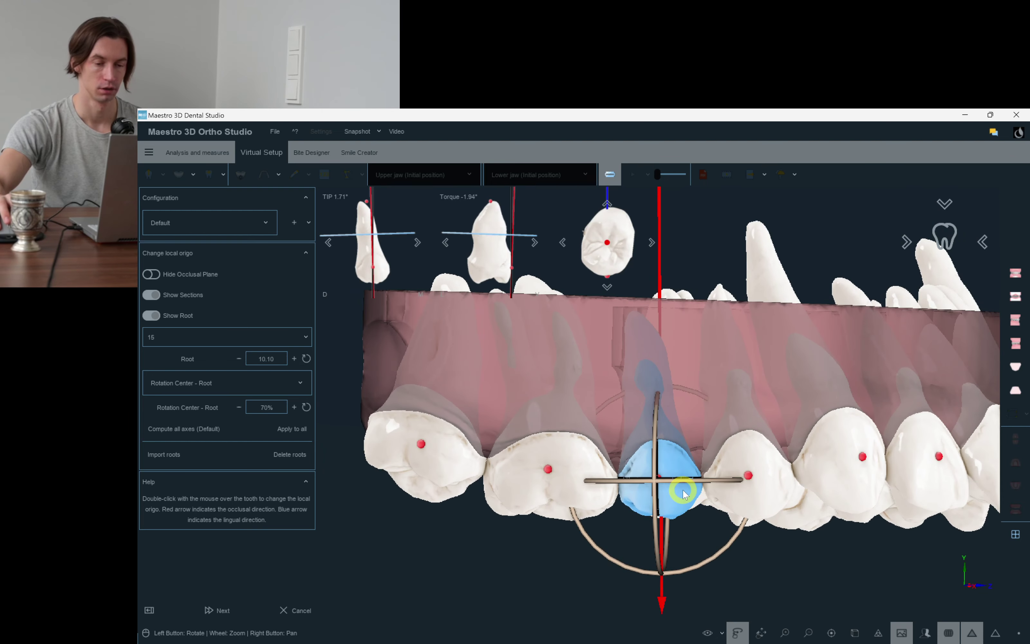
double_click(581, 485)
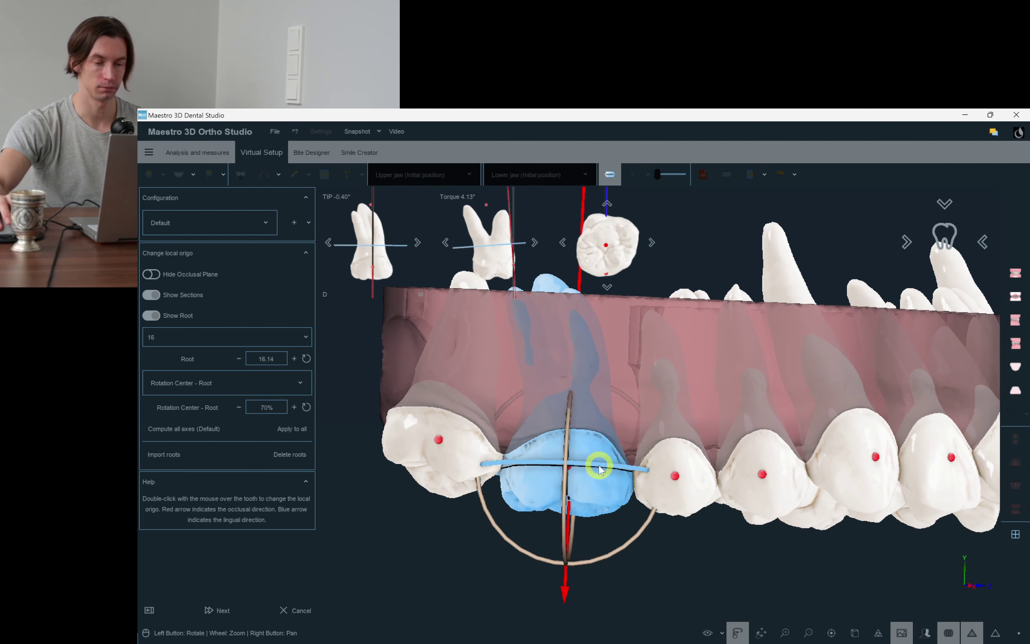
double_click(401, 453)
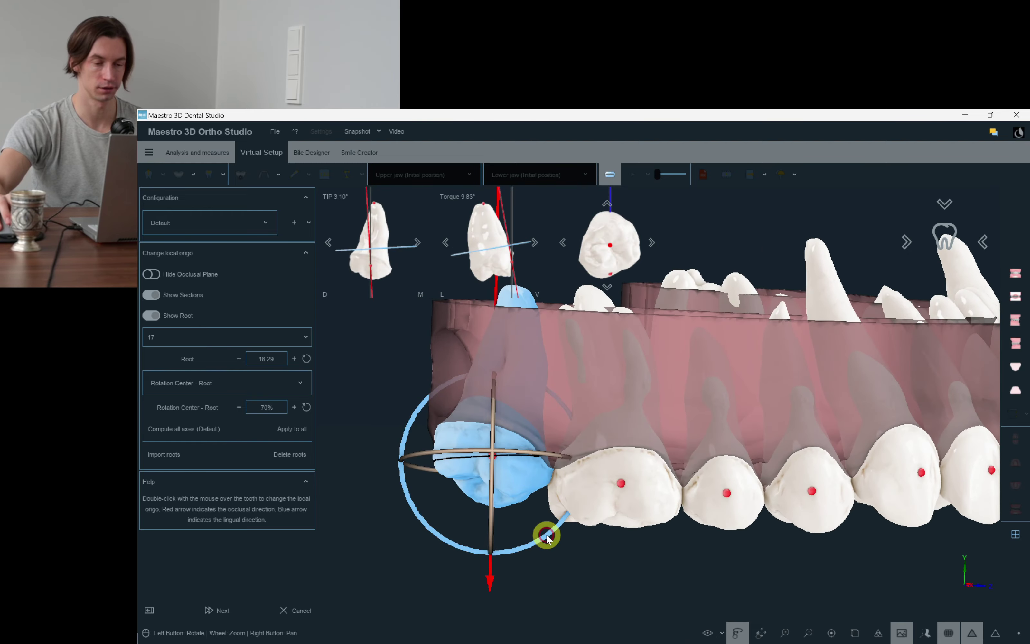
Fine-tune the local axis rotation of teeth 16, 15, 14 and 13 in occlusal view and review the upper front teeth.
left_click_drag(548, 537, 602, 379)
double_click(602, 380)
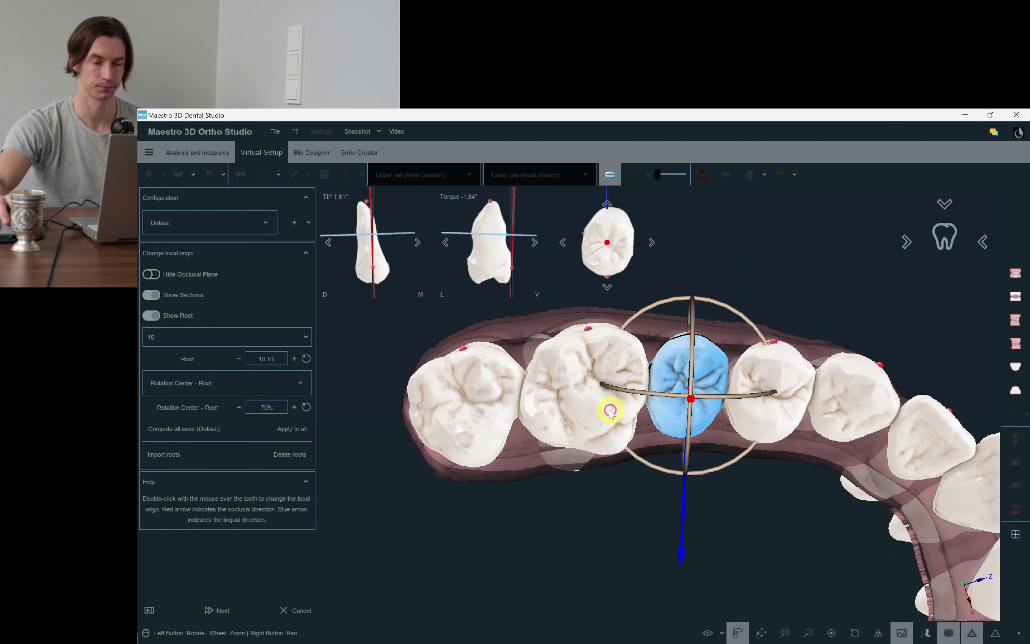
double_click(628, 419)
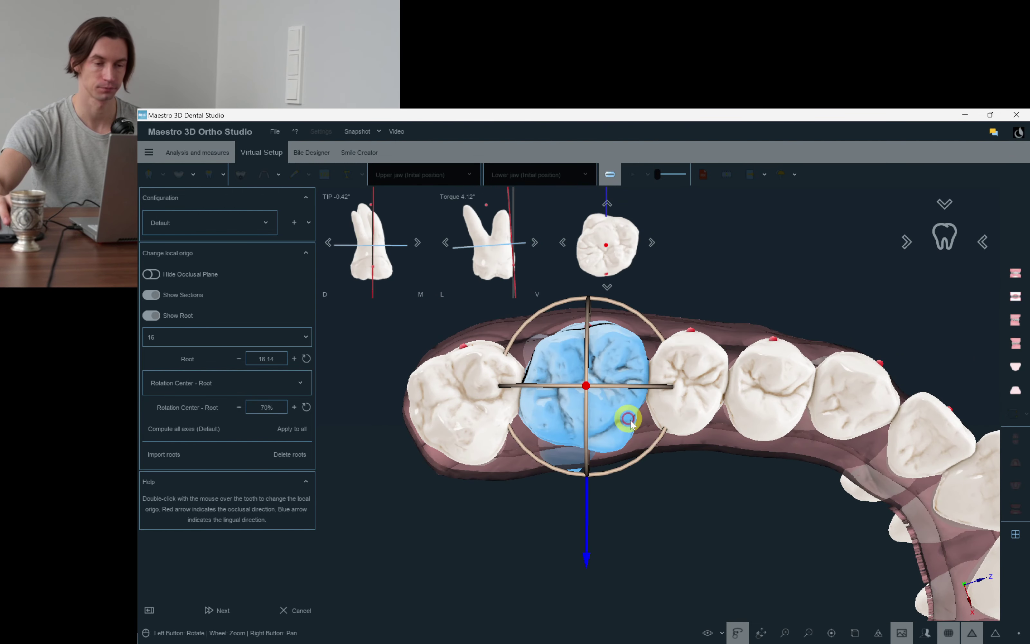
double_click(692, 367)
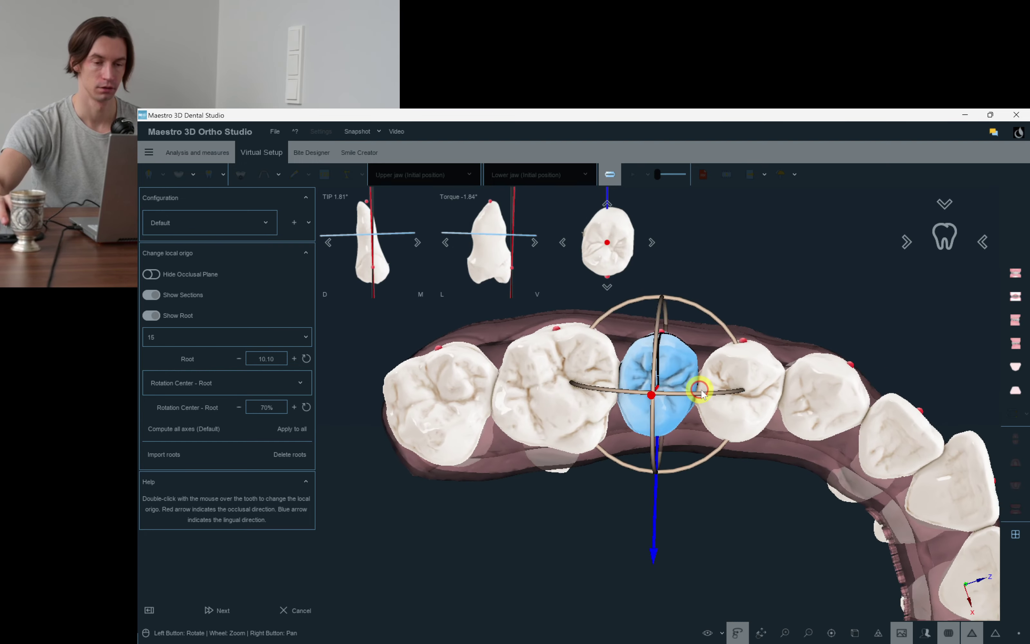
double_click(749, 393)
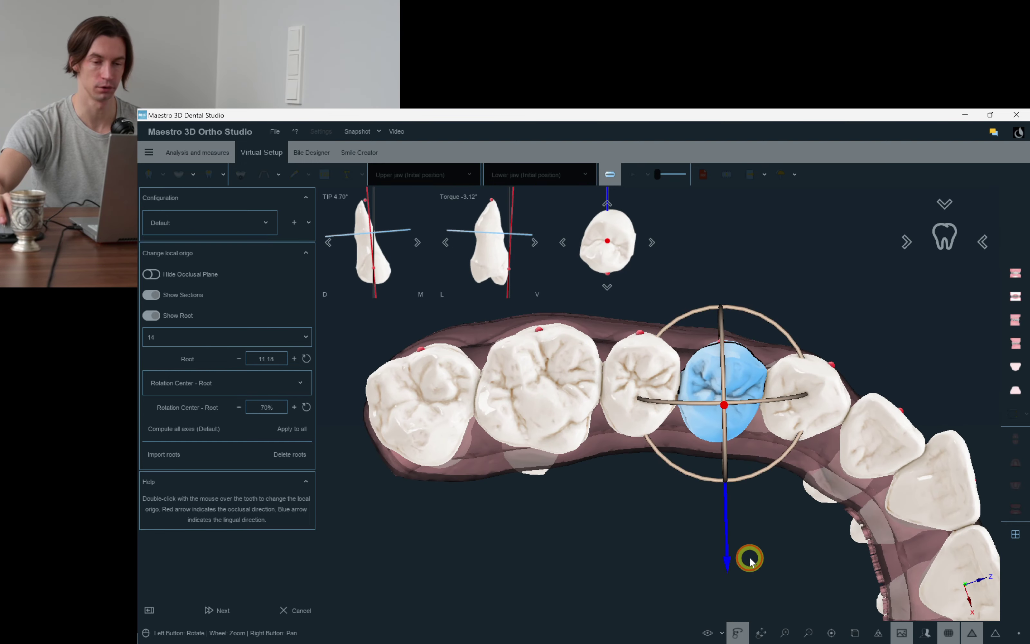
double_click(745, 390)
double_click(705, 507)
left_click_drag(706, 513, 368, 533)
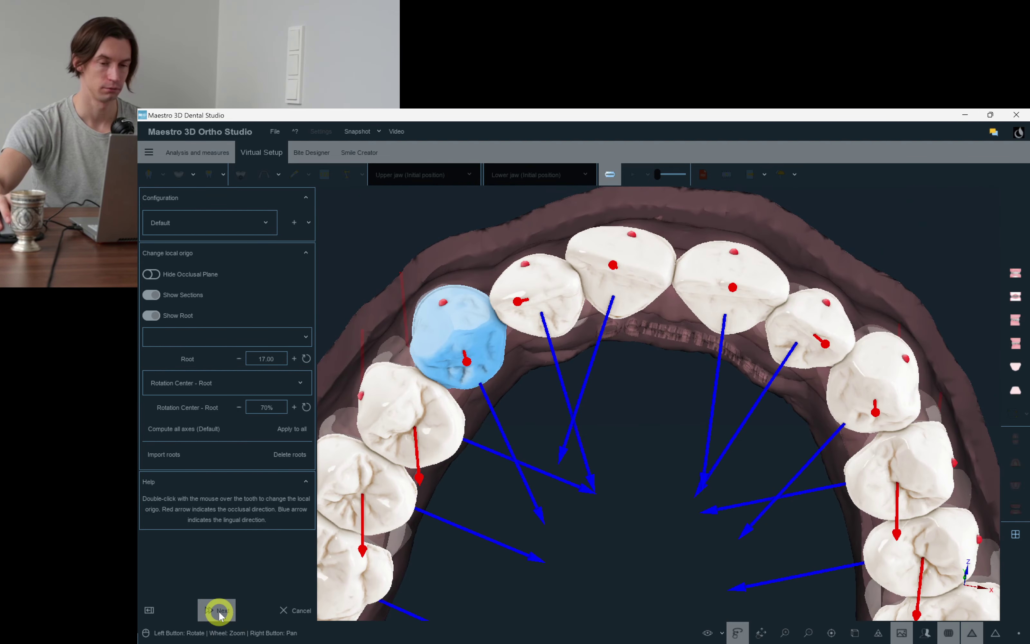
double_click(615, 290)
left_click_drag(682, 344, 298, 562)
Apply the upper-jaw axis changes and open local axis editing for the lower jaw alone.
left_click(220, 610)
left_click(594, 423)
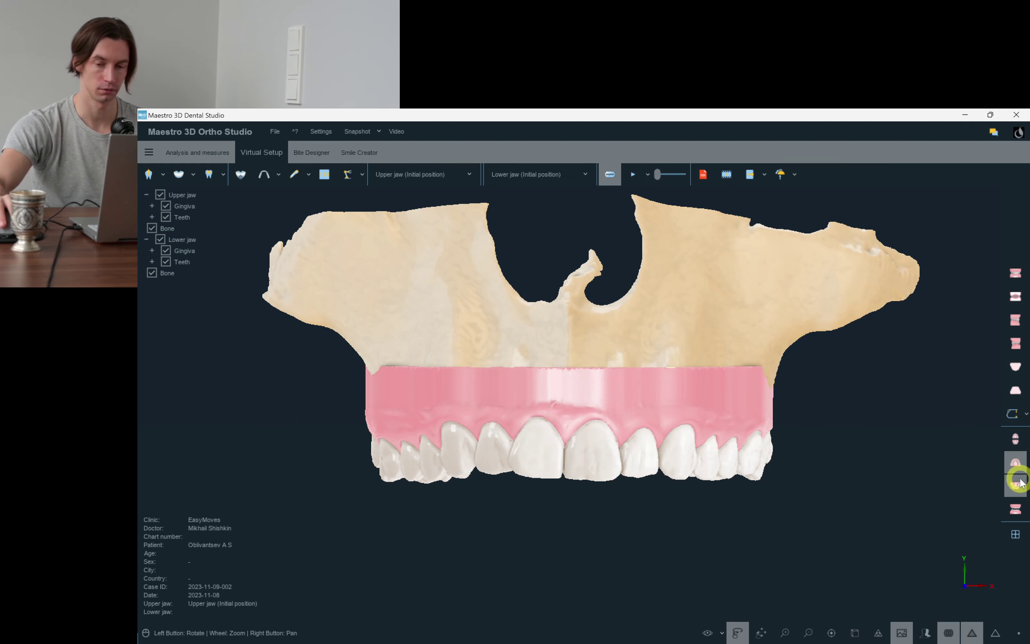
left_click(1017, 483)
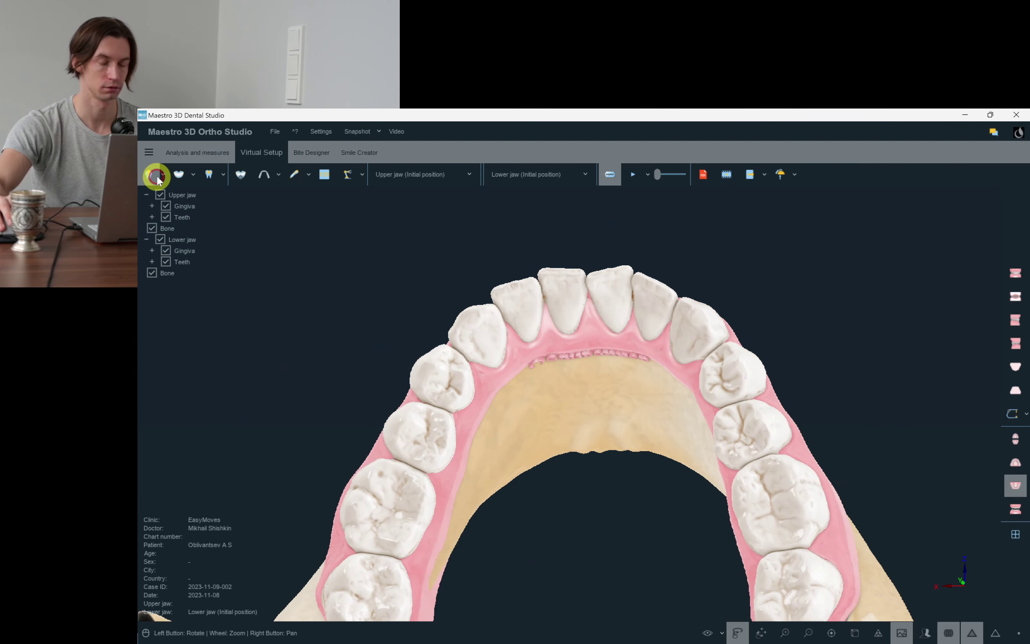
left_click(156, 177)
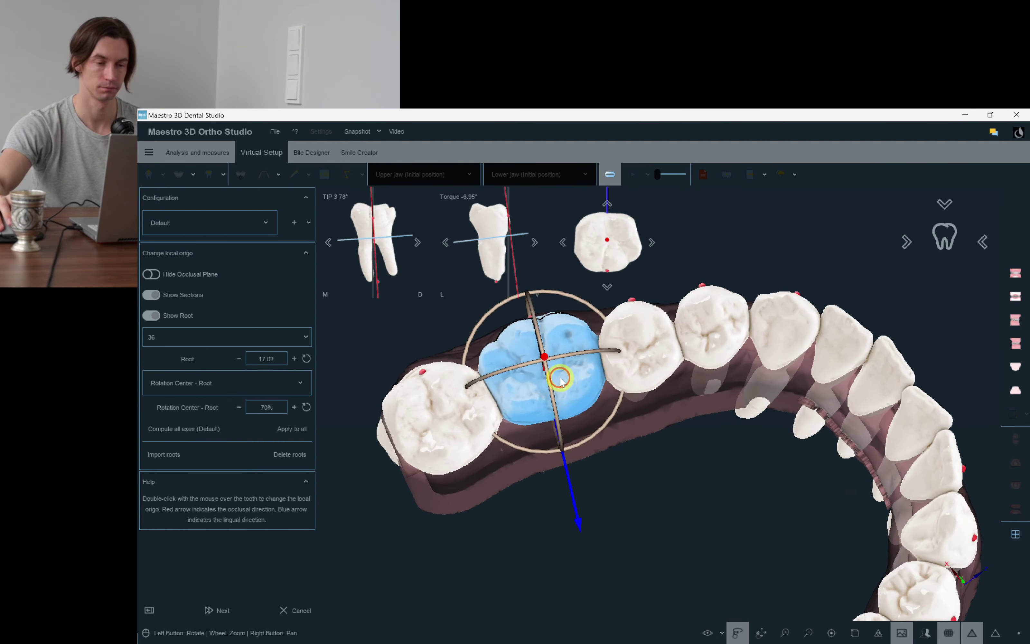
Align the local axis rotation of molar 36 and premolar 35 with their crowns in occlusal view.
left_click_drag(560, 379, 704, 420)
scroll(703, 420, "up", 3)
left_click_drag(641, 502, 661, 490)
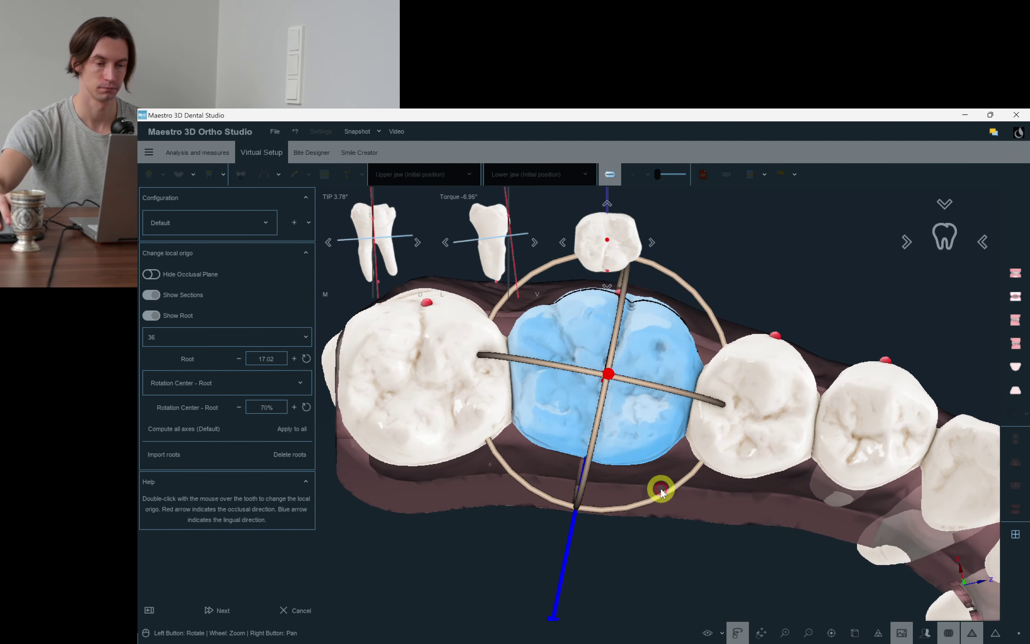
double_click(731, 424)
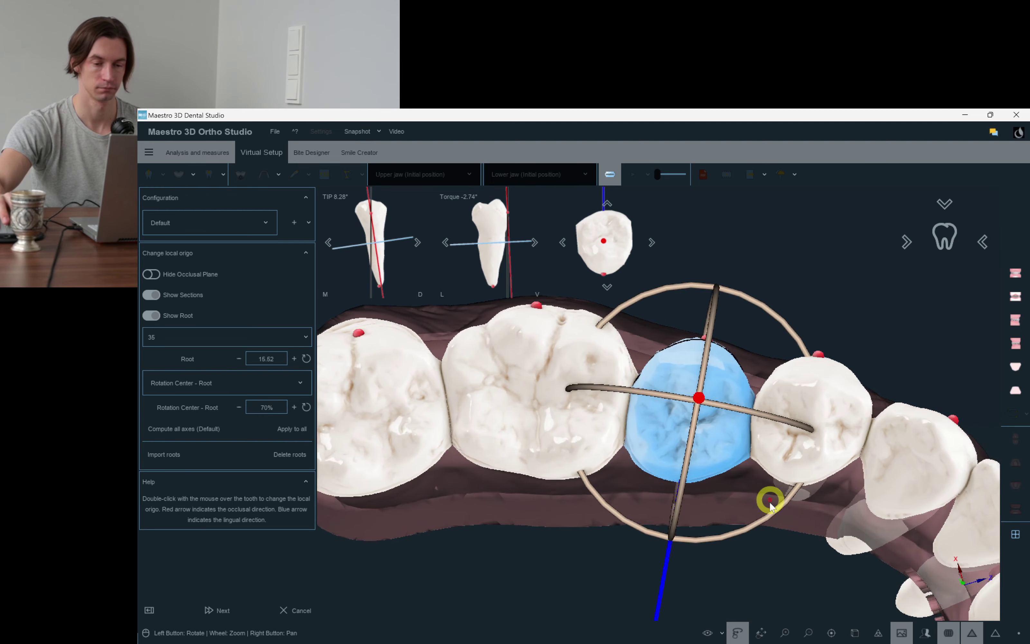
left_click_drag(770, 501, 779, 493)
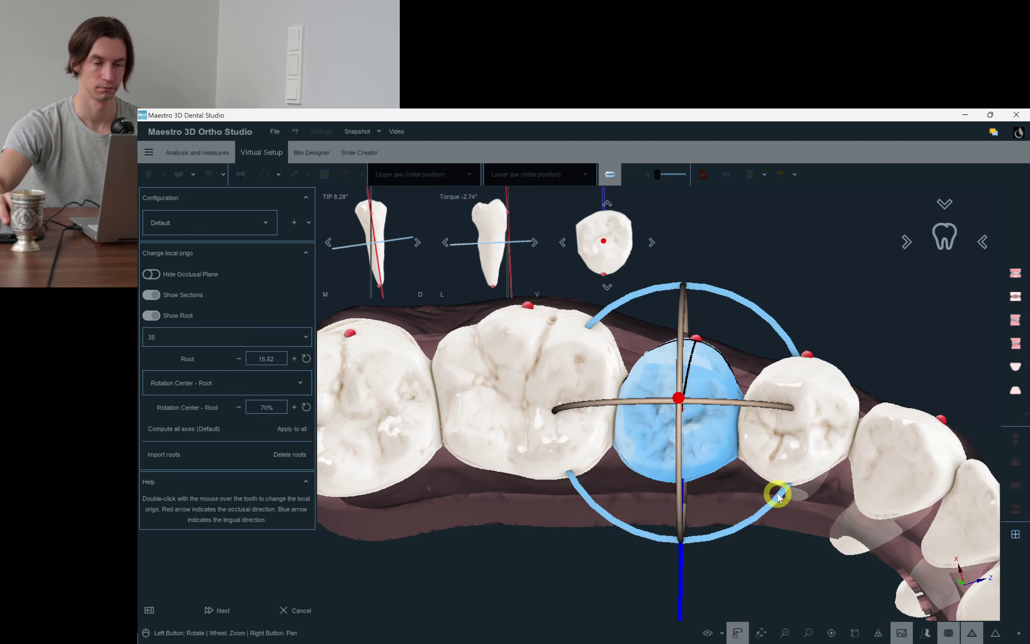
Adjust the local axis rotation of premolar 34 in occlusal view.
double_click(745, 408)
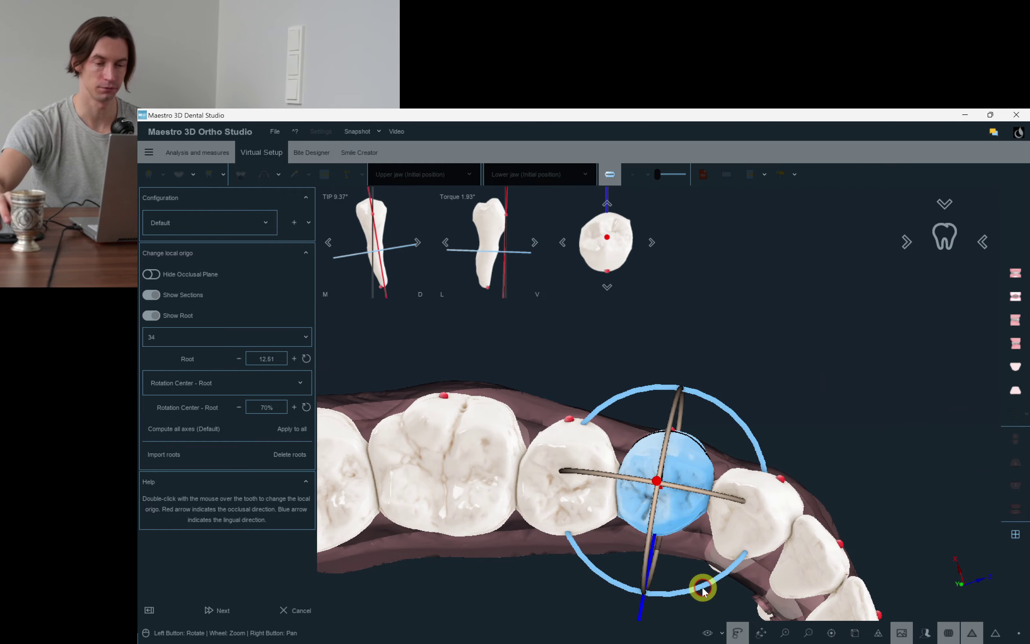
mouse_move(766, 549)
left_mouse_down()
mouse_move(834, 441)
mouse_move(752, 545)
left_mouse_up()
scroll(751, 545, "up", 3)
right_click_drag(752, 545, 862, 434)
left_click_drag(862, 435, 804, 450)
Draw temporary pen arrows across premolar 34 to compare two possible axis directions, and clear them.
key("F9")
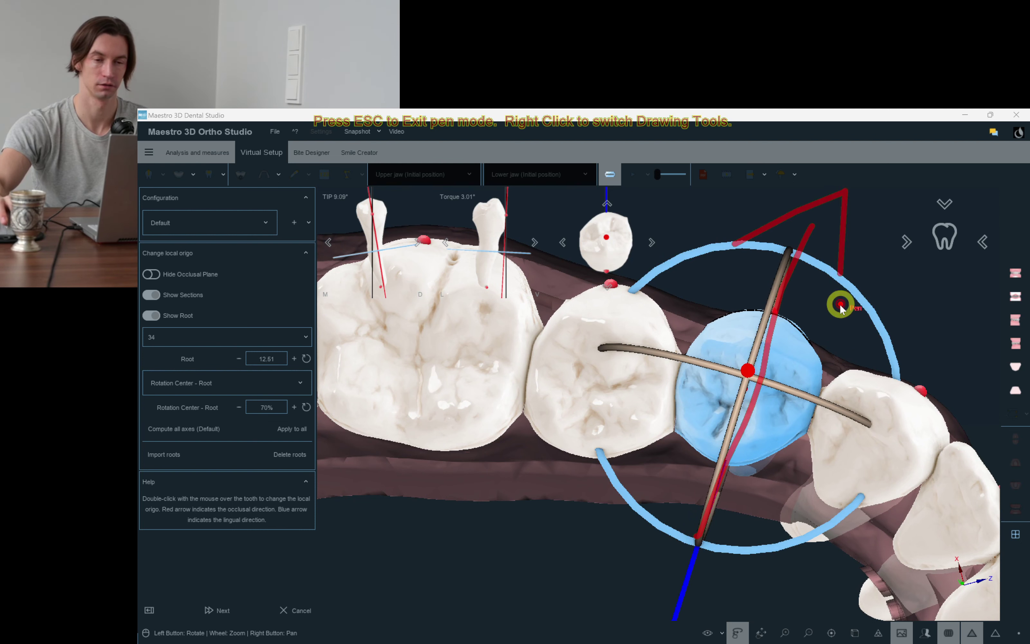
left_click_drag(841, 306, 840, 308)
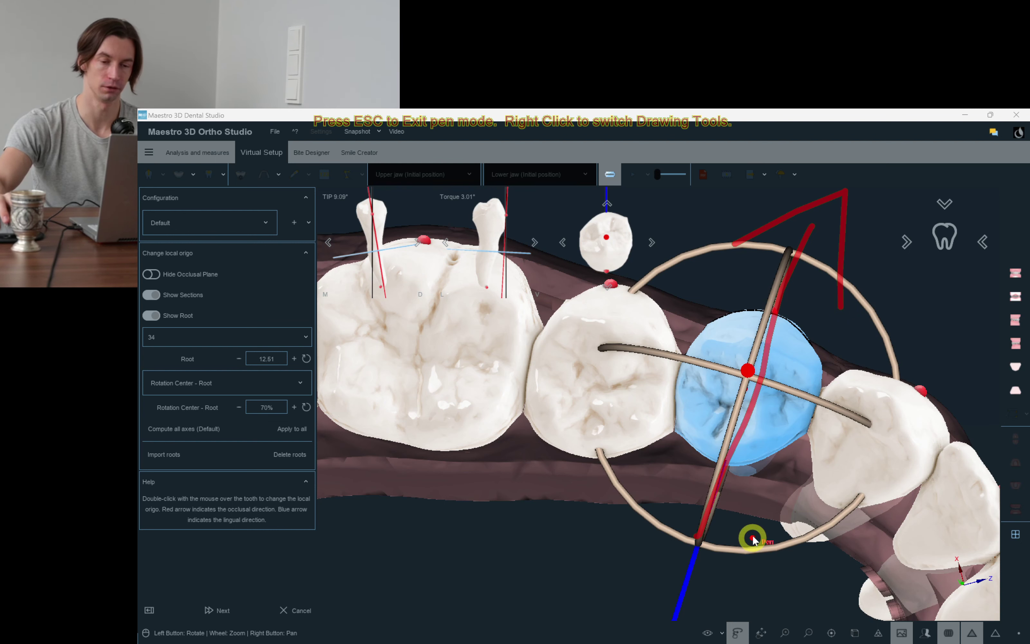
mouse_move(735, 297)
left_mouse_down()
mouse_move(730, 223)
mouse_move(762, 223)
left_mouse_up()
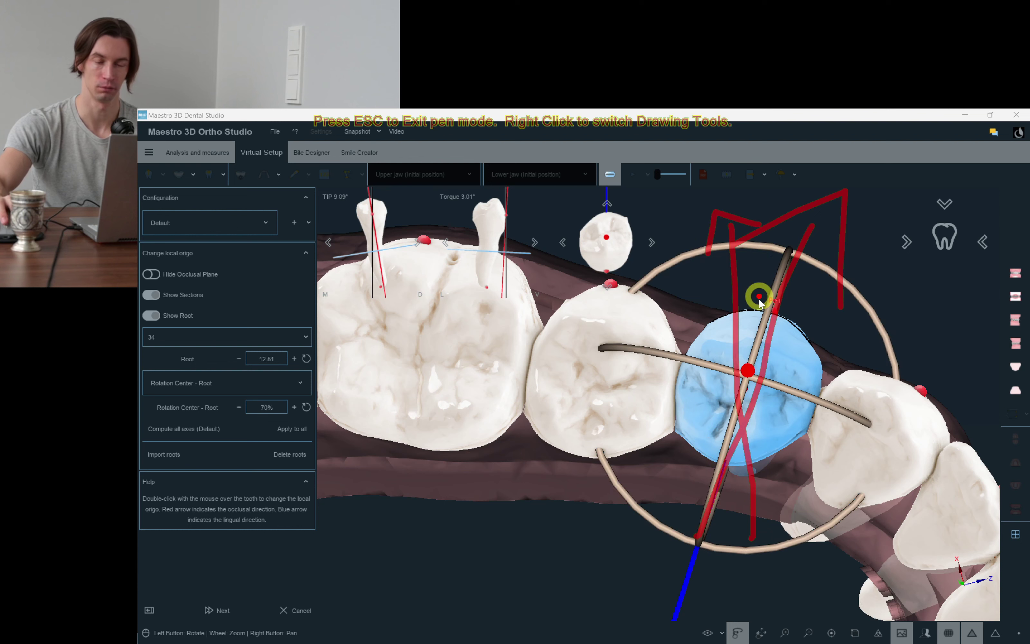
key("Delete")
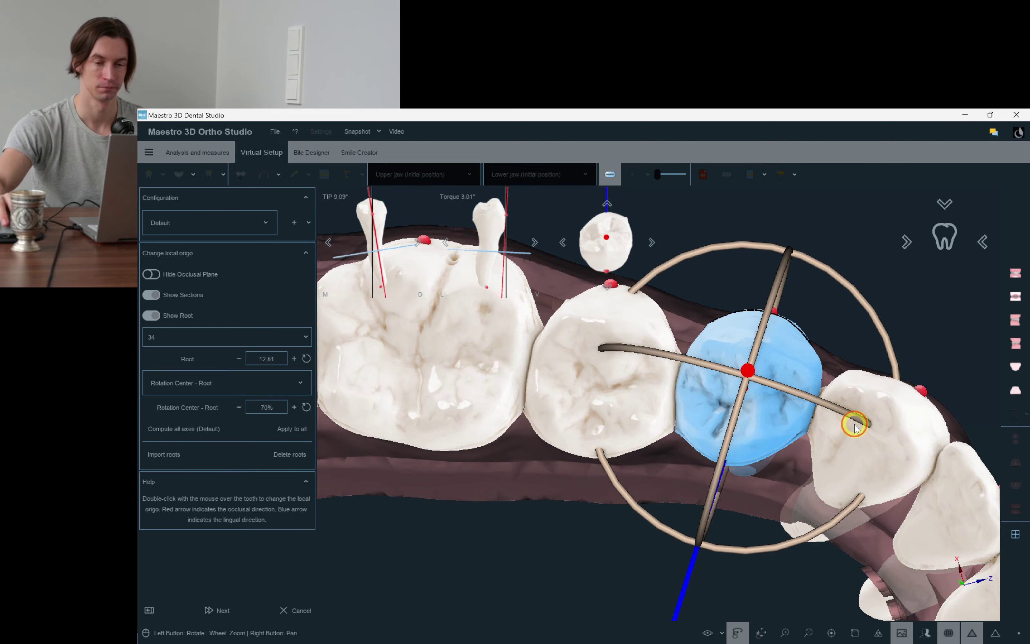
Refine the local axis rotation of premolar 34 and align that of canine 33 in occlusal view.
left_click_drag(854, 426, 841, 483)
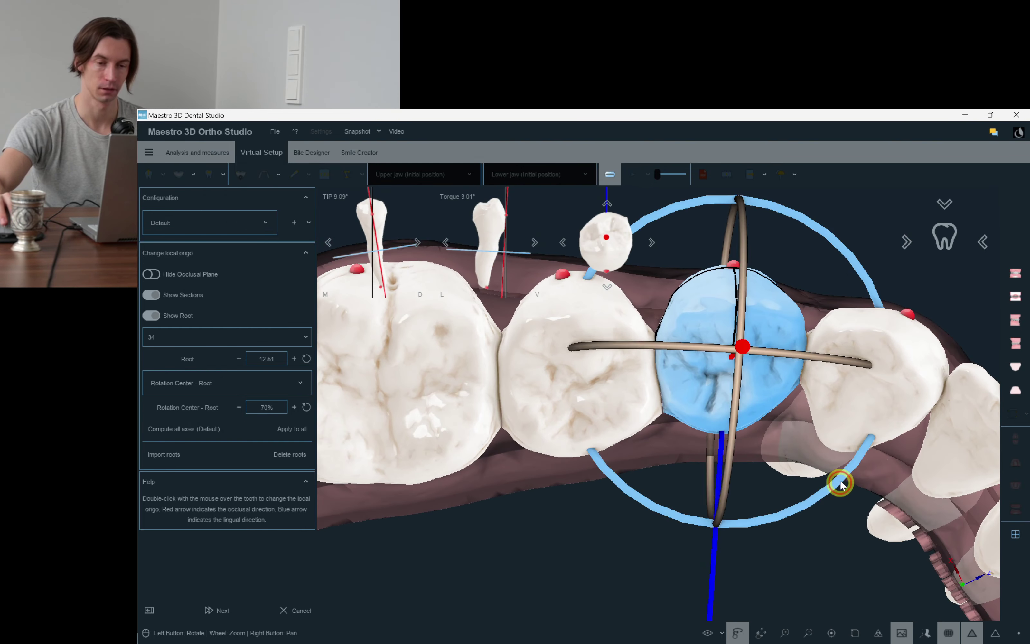
left_click_drag(766, 313, 754, 336)
double_click(824, 336)
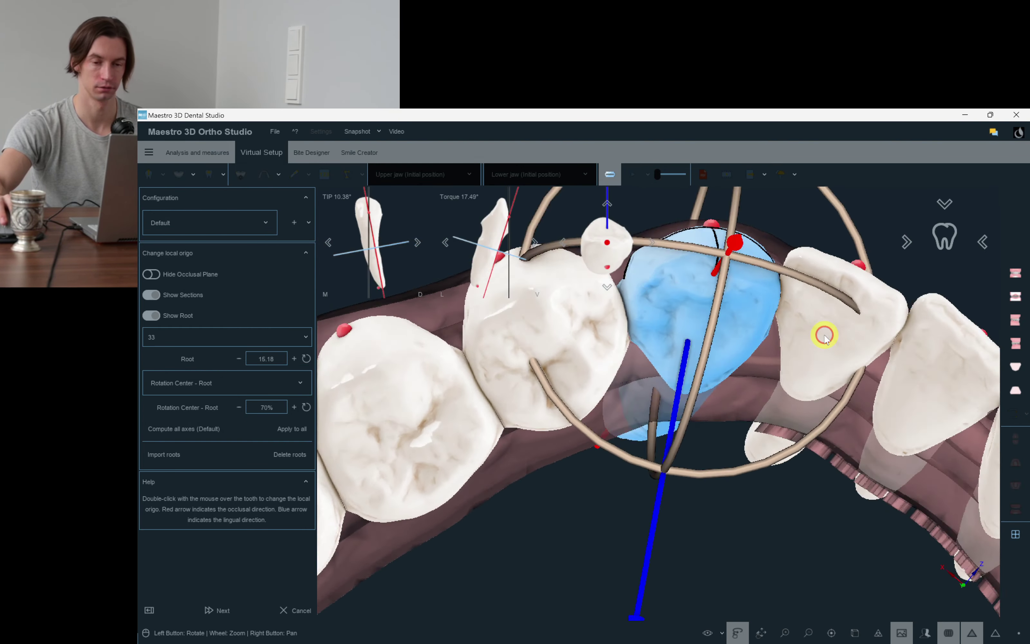
left_click_drag(824, 336, 797, 452)
Align the local axis rotation of lower incisors 32, 31, 41 and 42 in occlusal view.
double_click(733, 361)
double_click(764, 398)
double_click(820, 421)
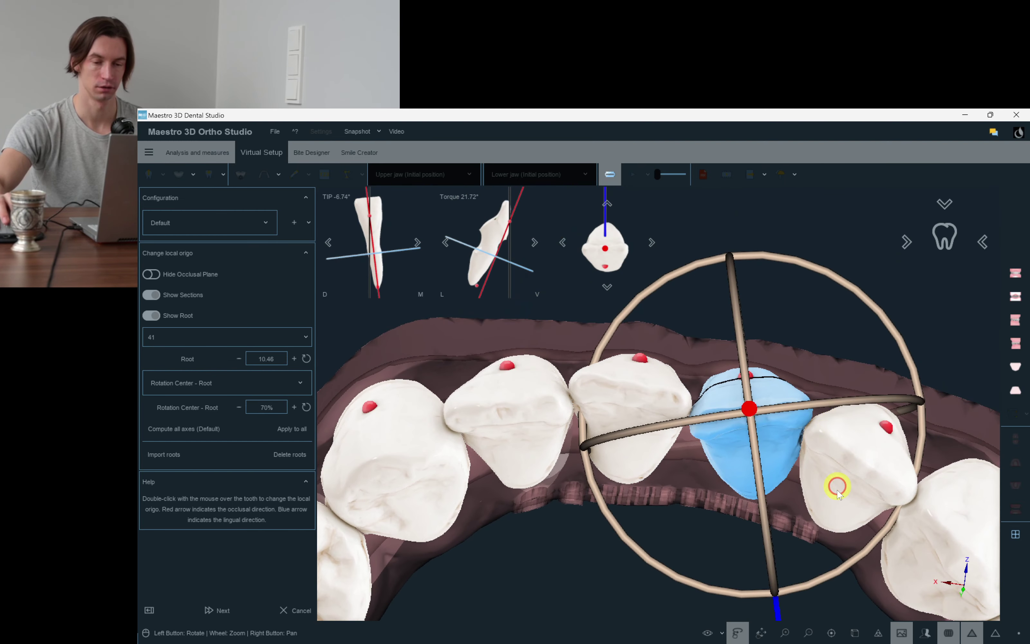
double_click(844, 483)
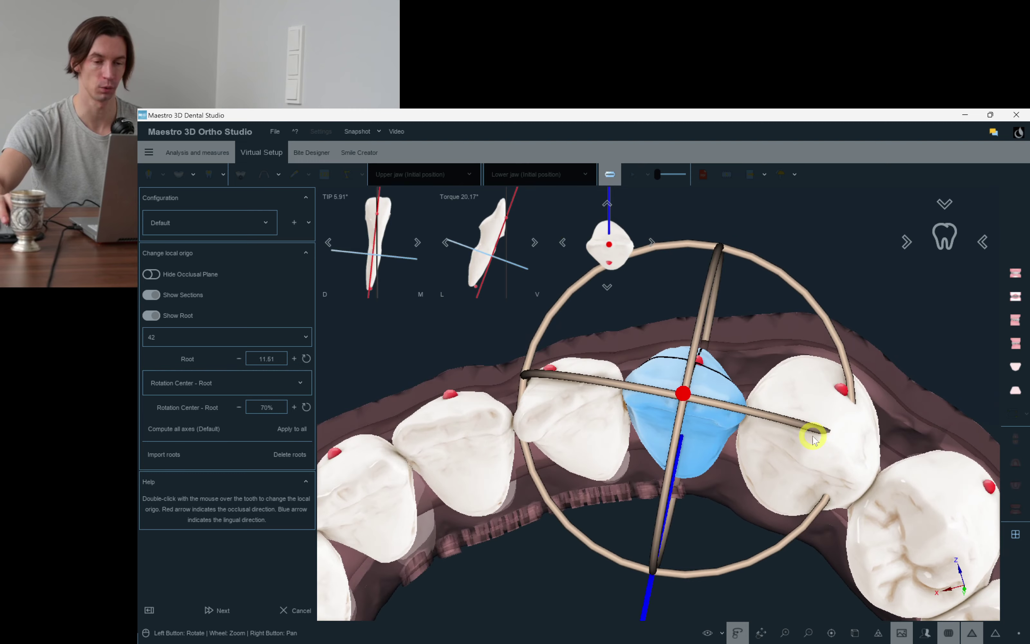
Align the local axis rotation of teeth 43, 44, 45, 46 and 47 in occlusal view.
double_click(813, 435)
double_click(752, 418)
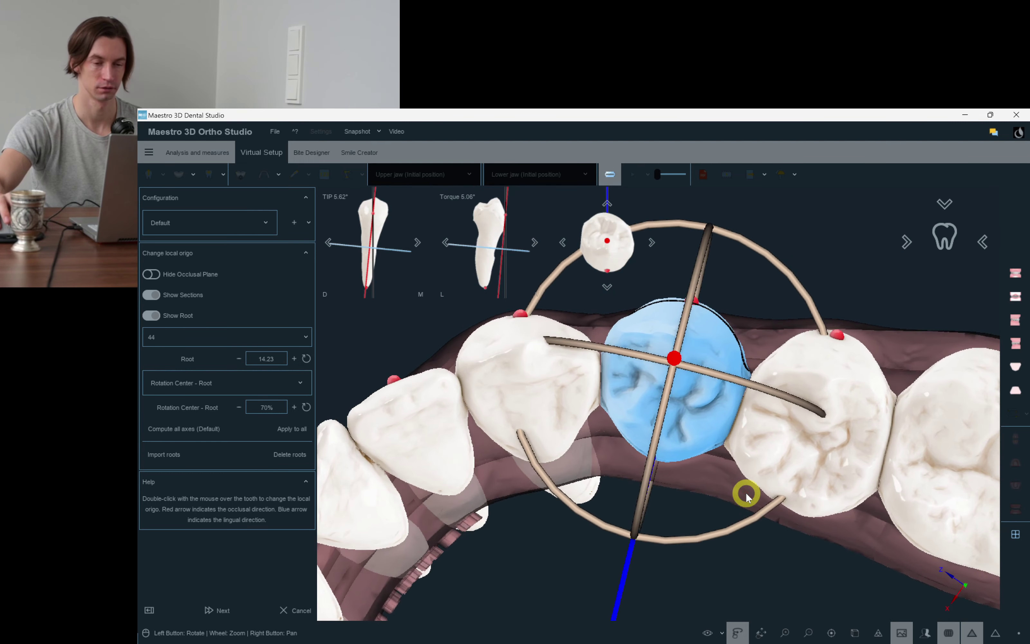
double_click(862, 424)
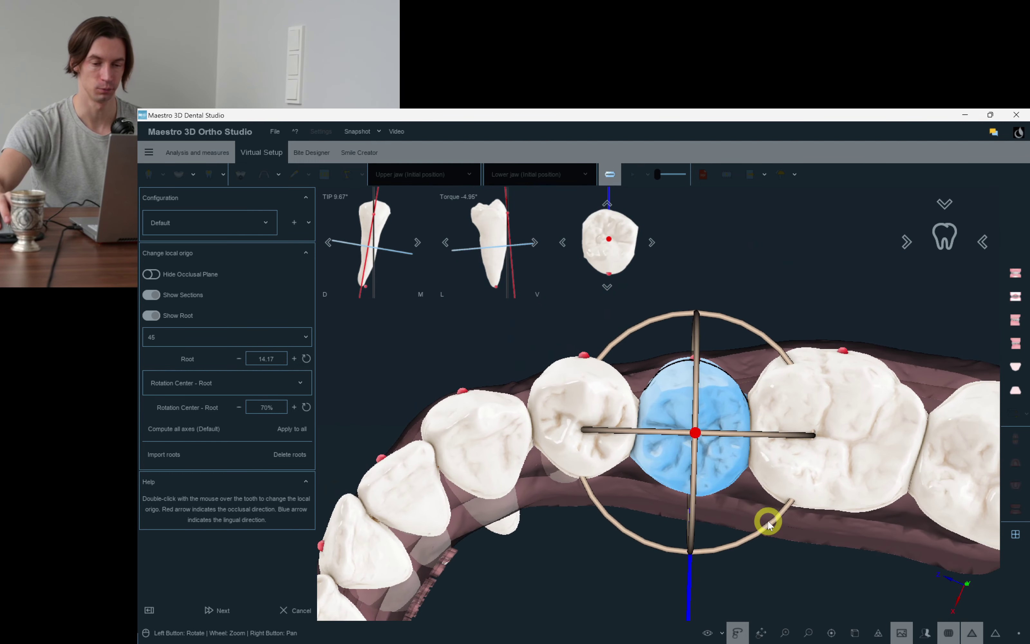
double_click(806, 464)
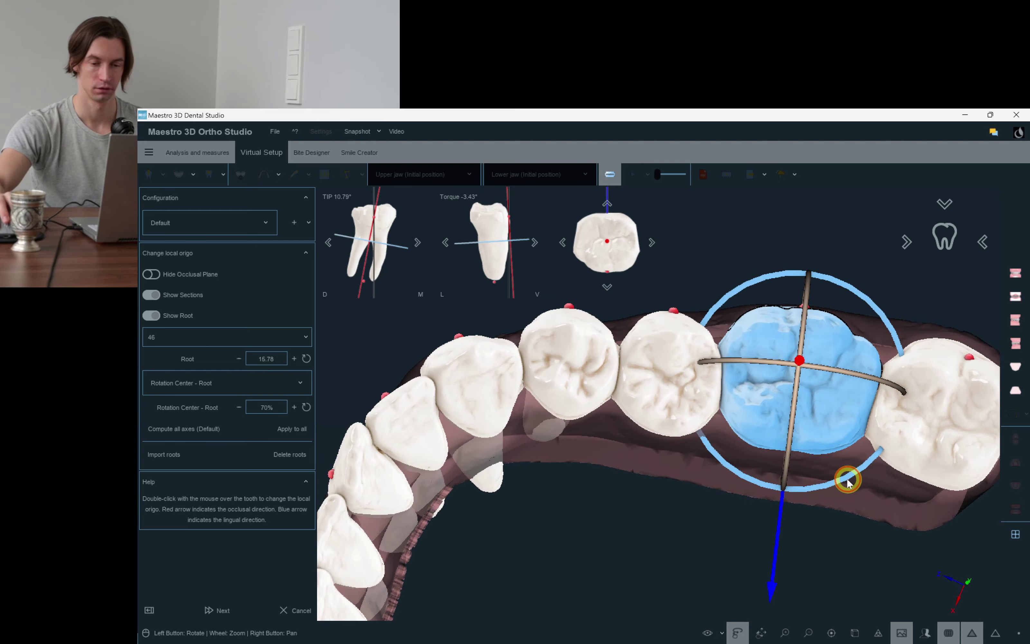
double_click(949, 425)
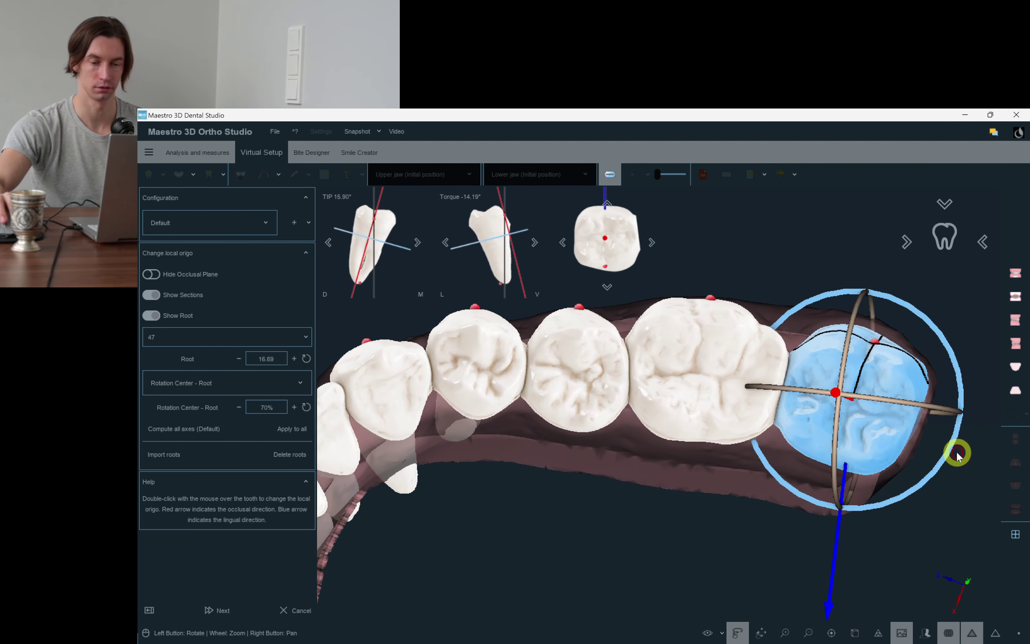
Tilt the local axes of teeth 47, 46, 45 and 44 to match their long axes in buccal view.
left_click_drag(957, 453, 679, 402)
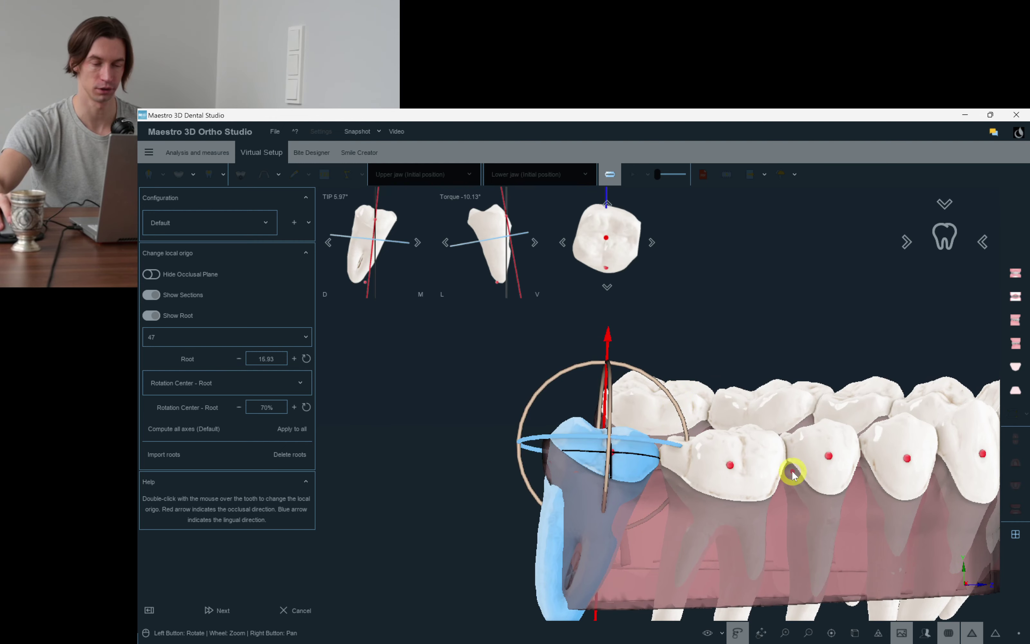
double_click(792, 472)
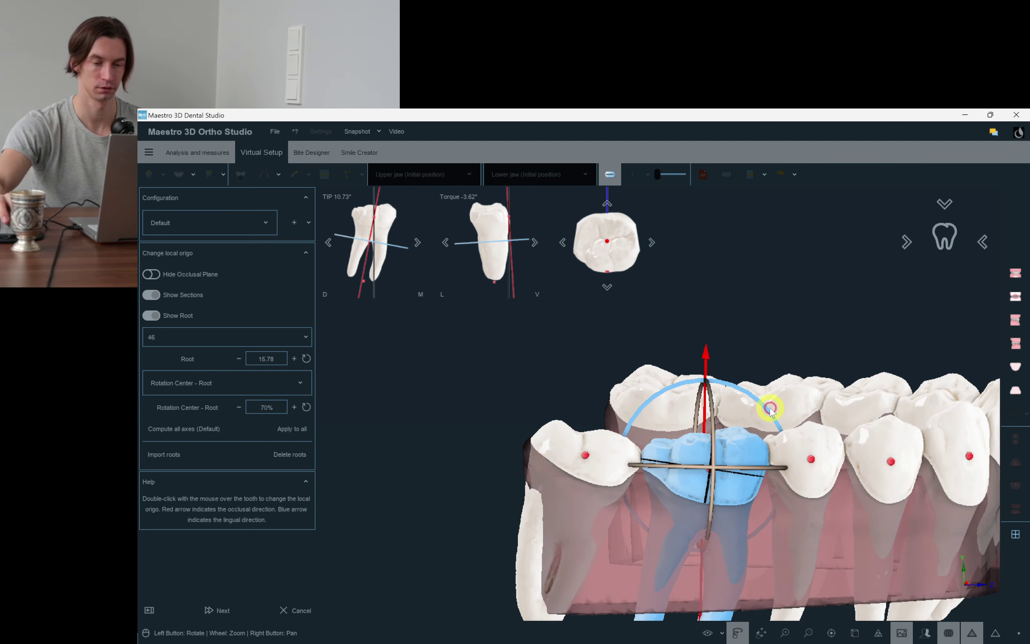
double_click(799, 442)
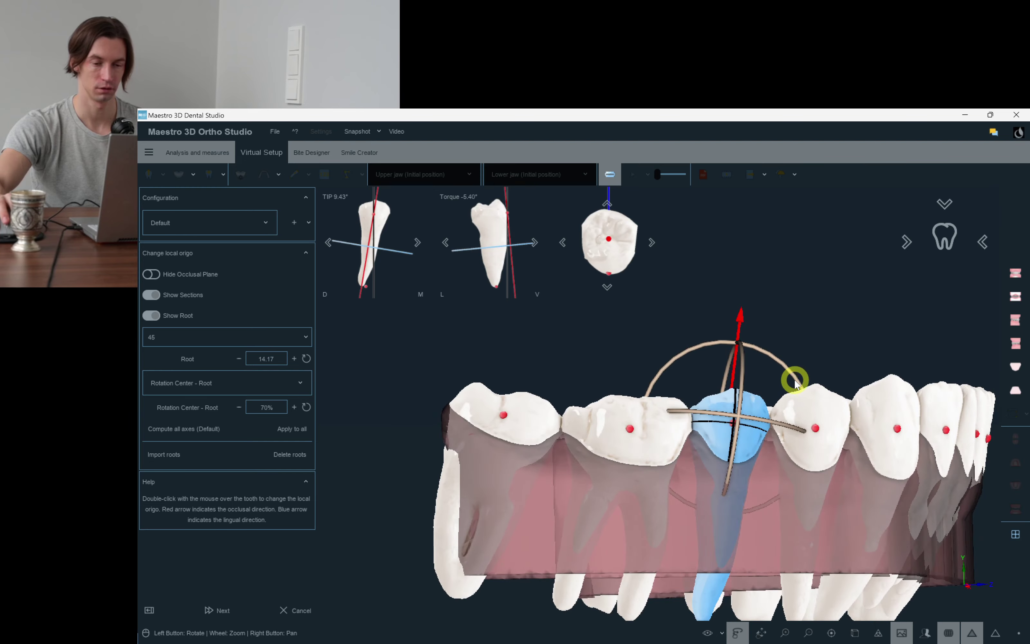
left_click_drag(791, 374, 761, 428)
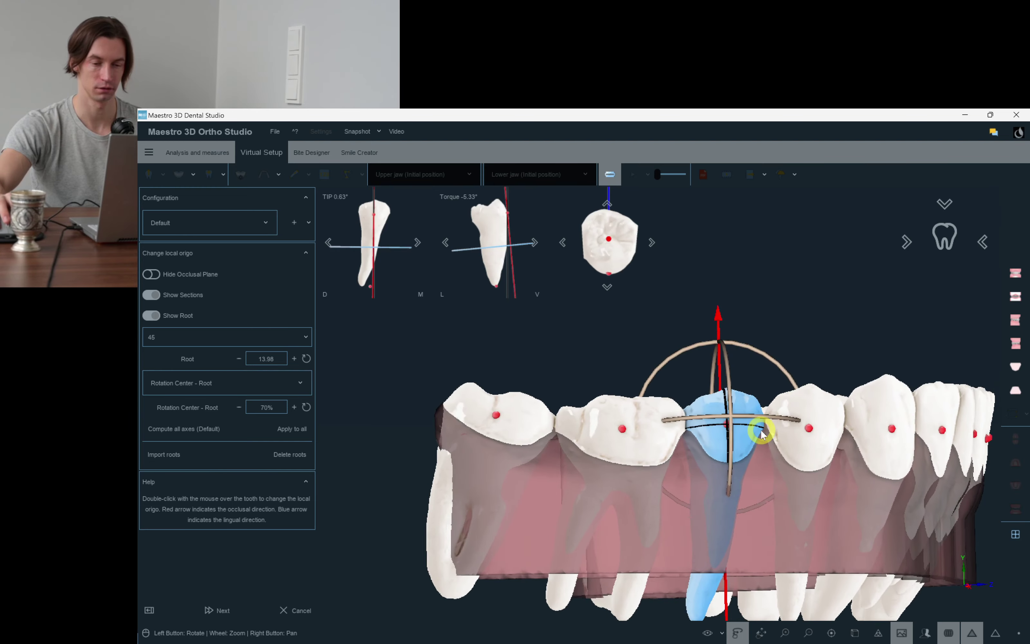
double_click(804, 428)
double_click(821, 404)
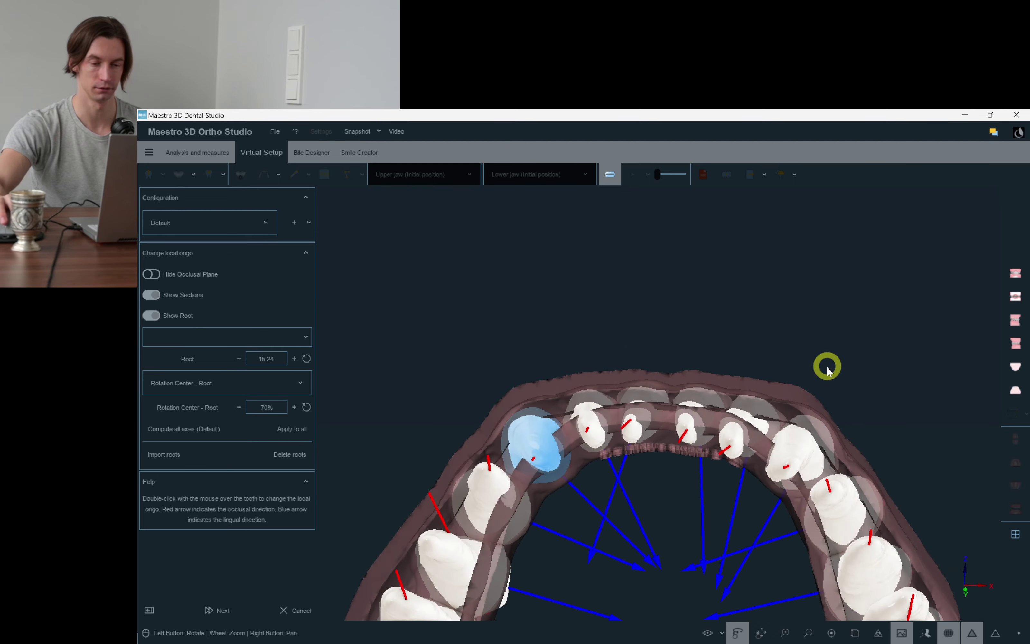
Recheck and refine the local axis rotation of incisors 32, 31 and 42 and canine 33 in occlusal view.
left_click_drag(818, 377, 732, 439)
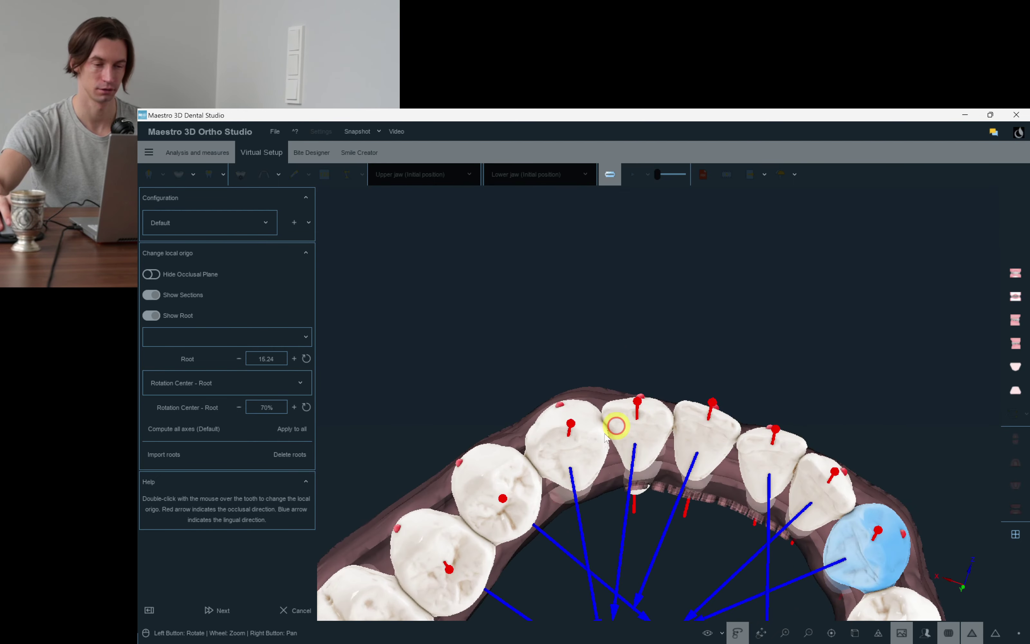
double_click(614, 424)
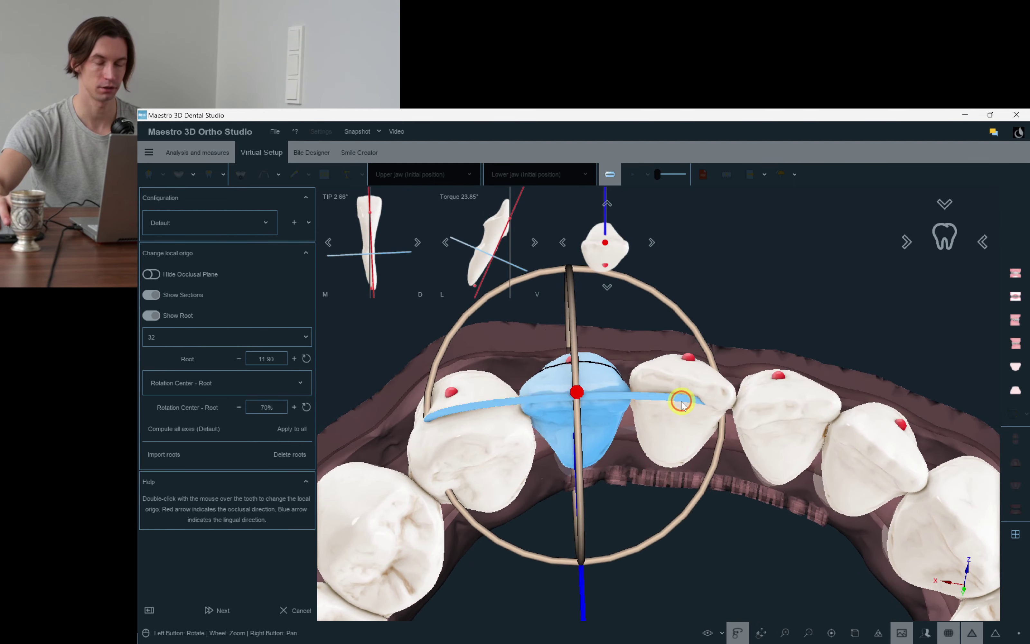
double_click(681, 401)
double_click(789, 434)
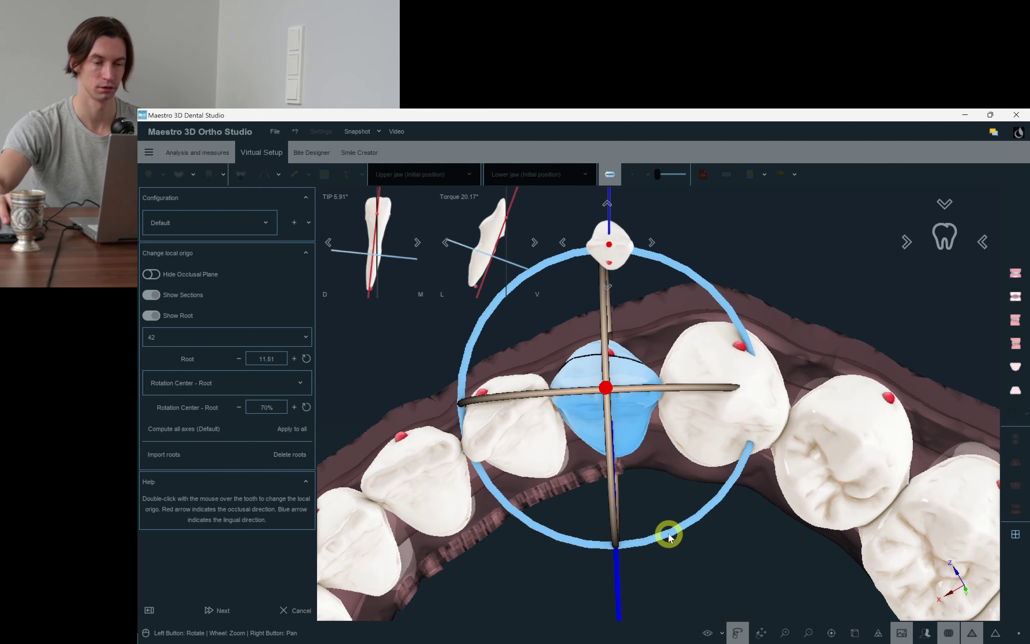
double_click(626, 402)
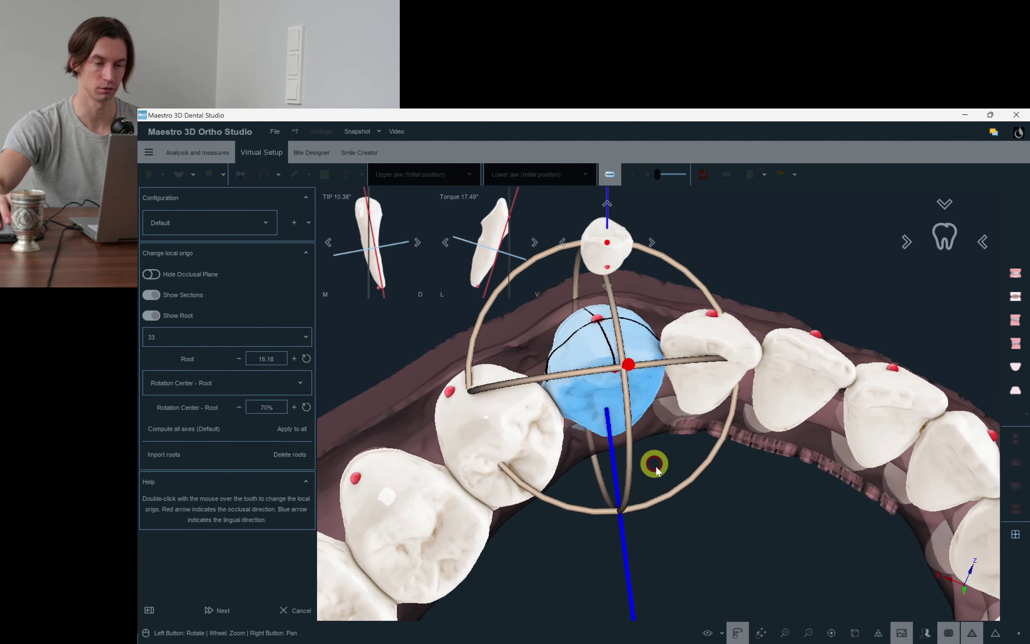
left_click_drag(658, 422, 778, 519)
Adjust the tip of the local axis on canine 43 to follow its crown and root.
double_click(688, 330)
double_click(679, 347)
left_click_drag(765, 286, 778, 286)
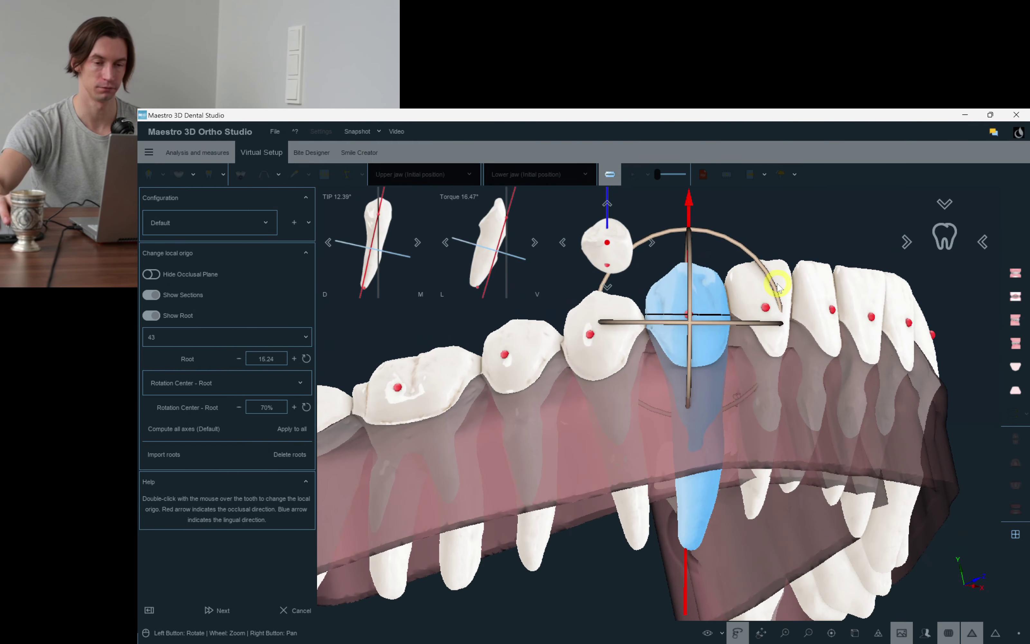
left_click_drag(798, 353, 803, 393)
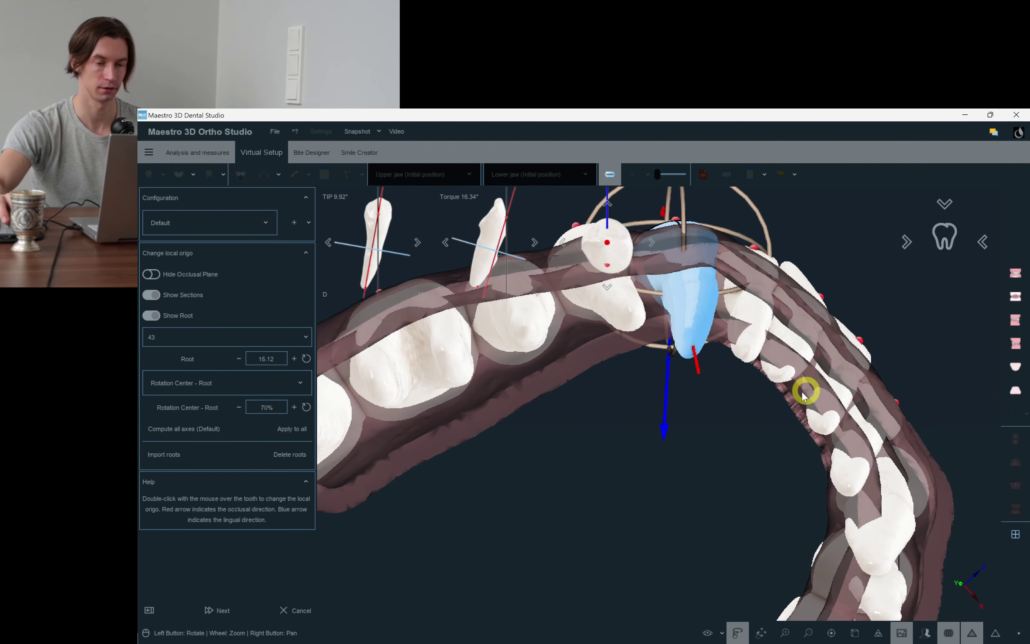
Accept the local axis edits and save the case before continuing.
left_click(232, 615)
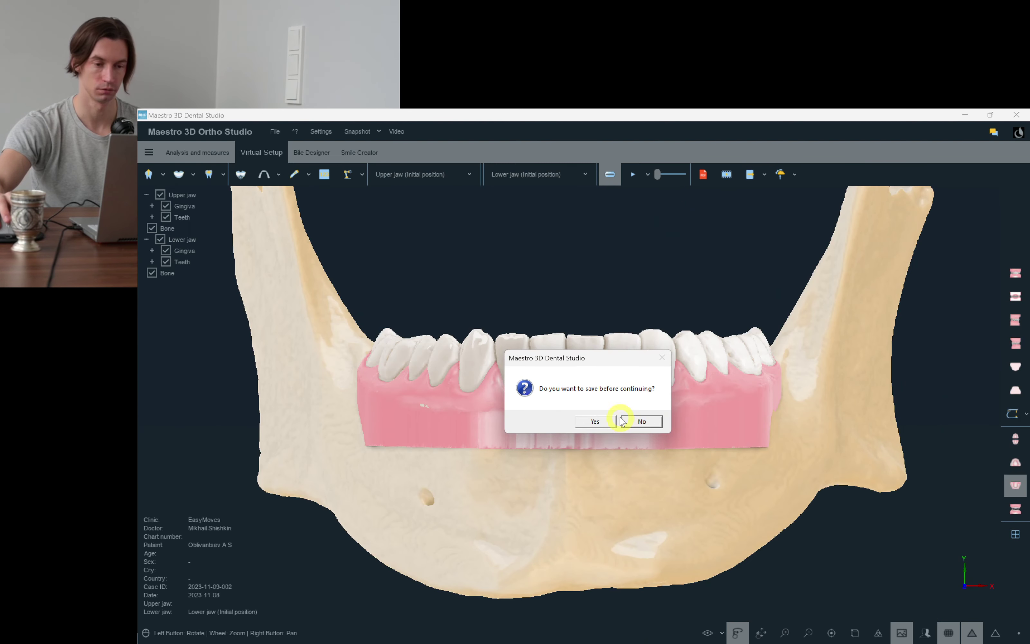
left_click(598, 422)
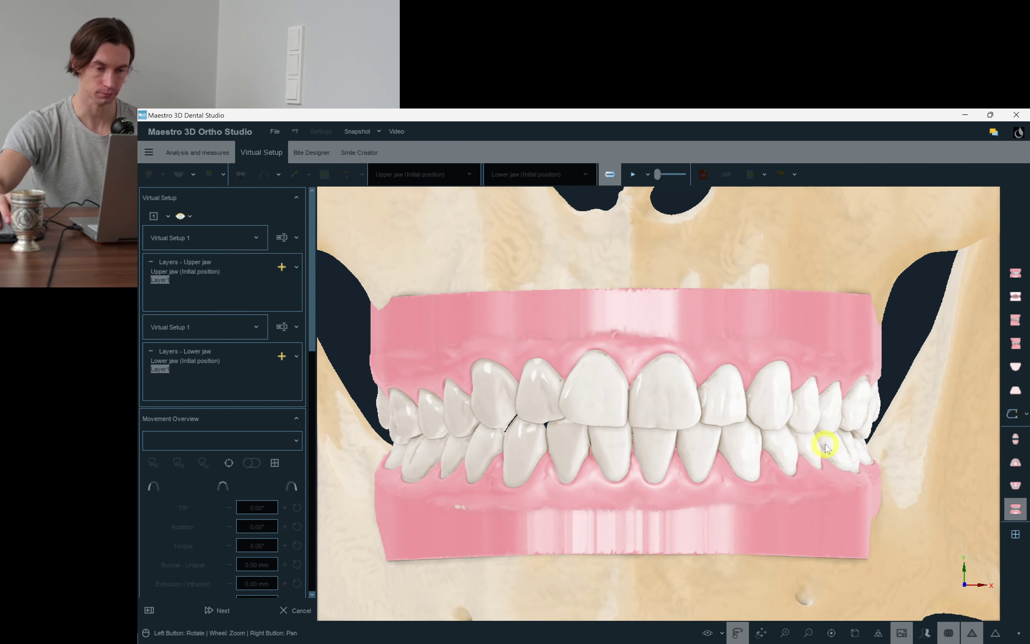
Show only the lower jaw, turn on the movement manipulator and try the torque ring on molar 36 and premolar 35.
left_click(1015, 485)
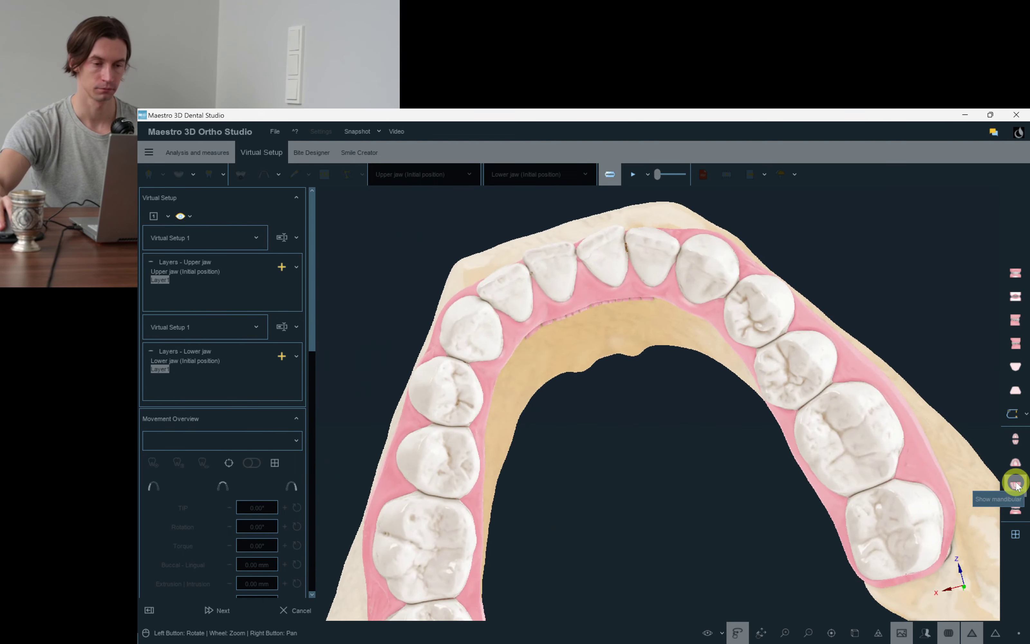
scroll(605, 386, "up", 10)
left_click(570, 445)
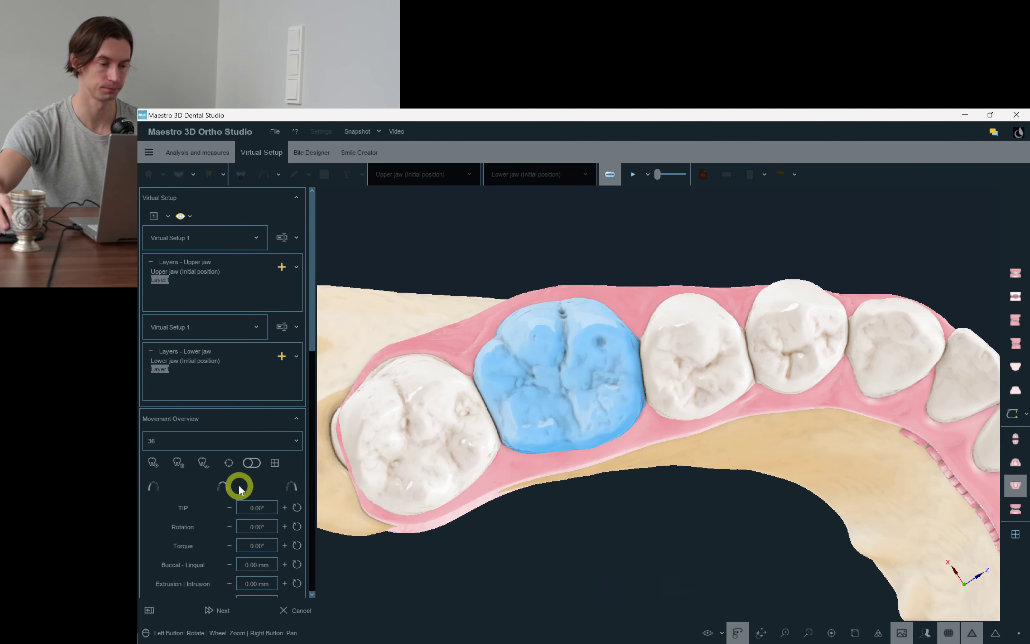
left_click(229, 463)
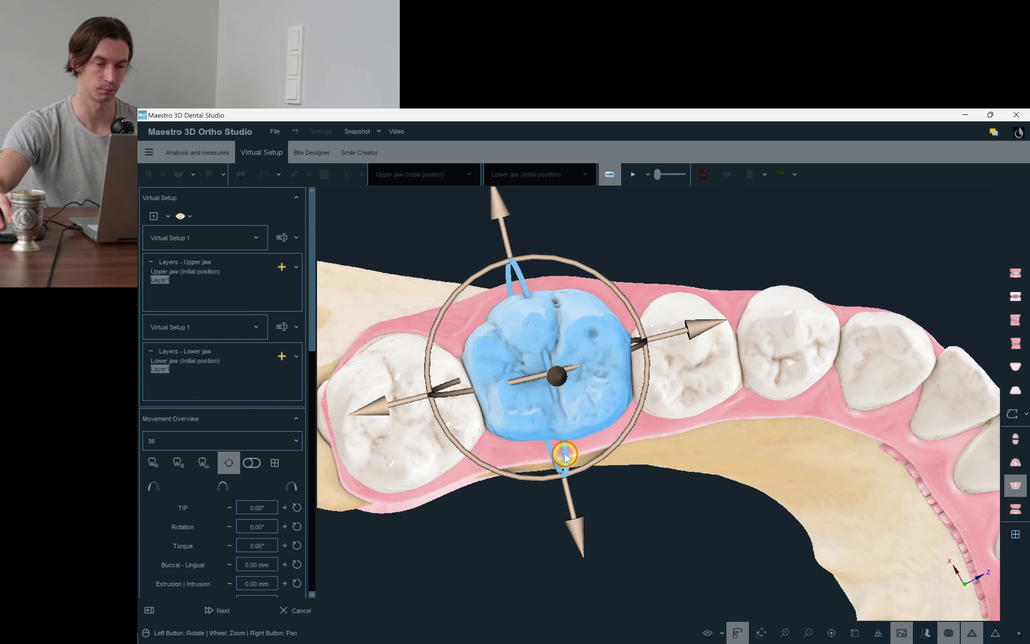
left_click(676, 412)
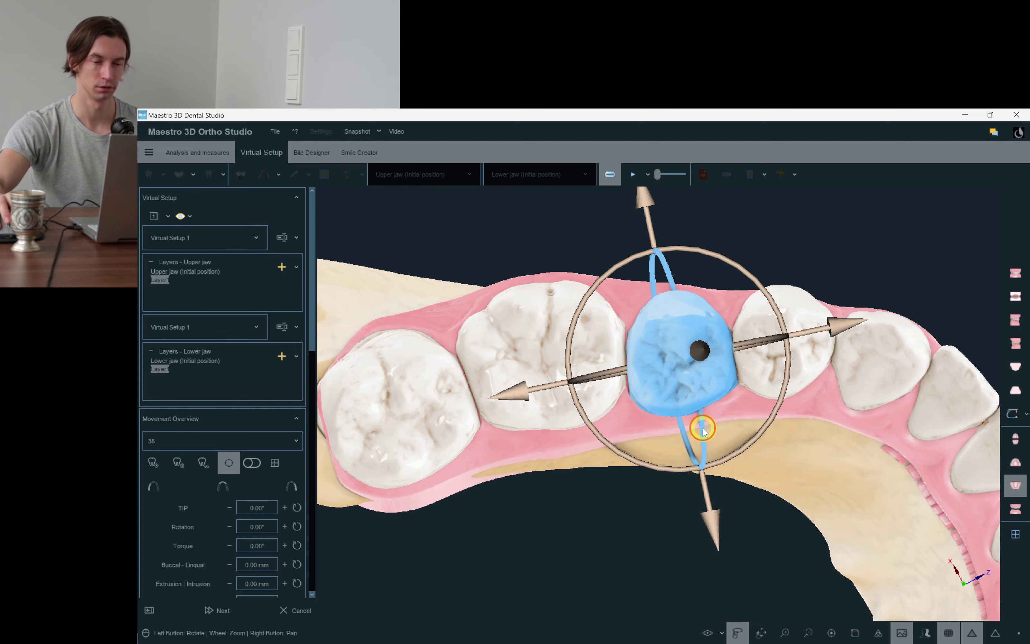
Torque lower premolar 34 to about 5.6° and tip it to about -0.4°.
left_click(771, 359)
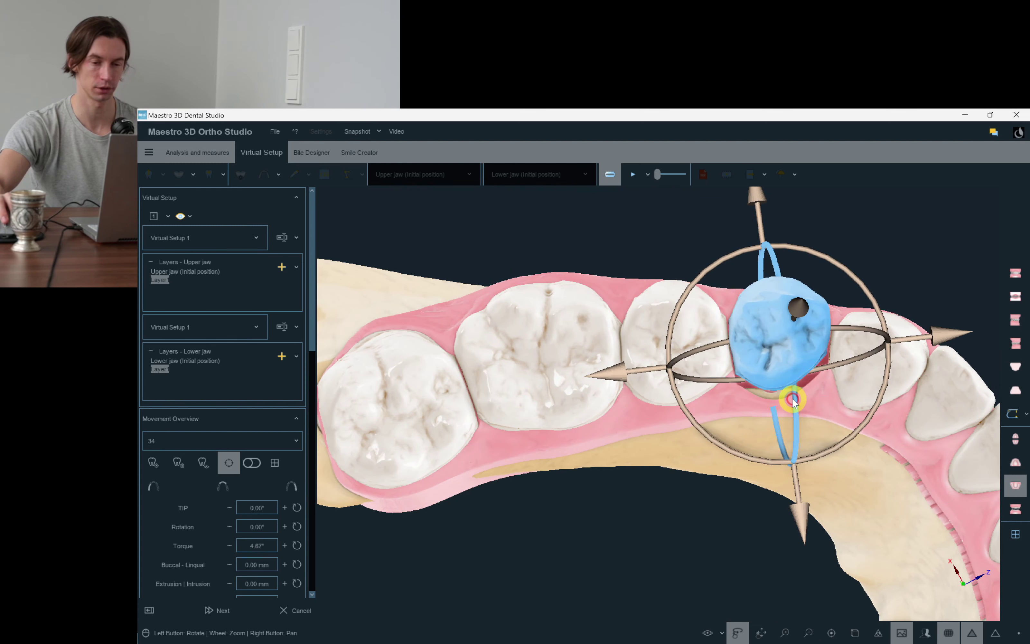
left_click_drag(856, 388, 809, 394)
scroll(808, 394, "up", 4)
left_click_drag(895, 450, 899, 462)
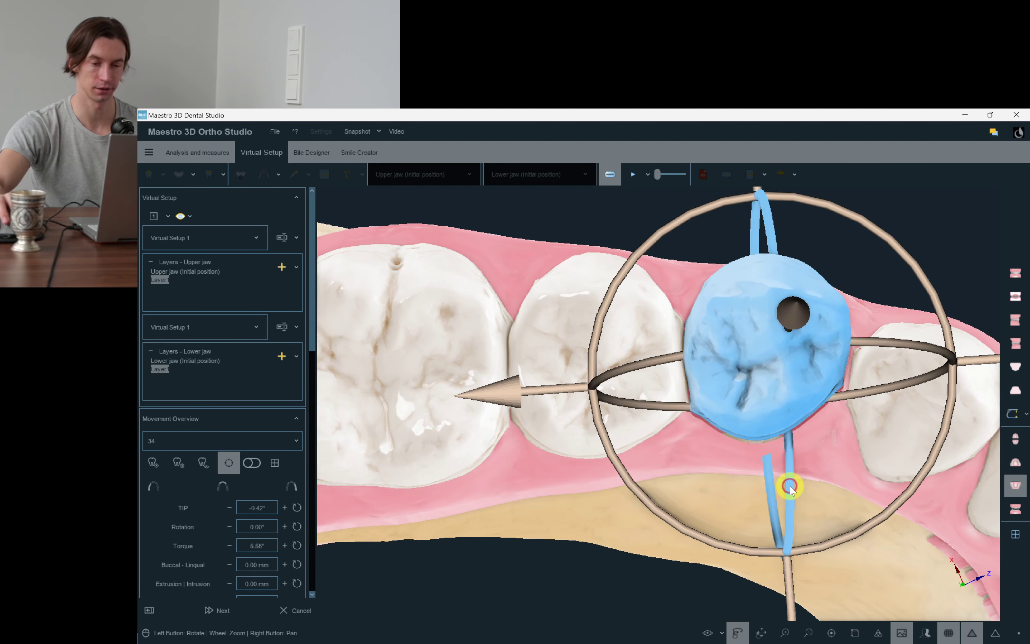
Try the torque ring on molar 46 and premolar 45, and torque premolar 44 to about 4°.
left_click_drag(691, 389, 811, 361)
left_click(790, 455)
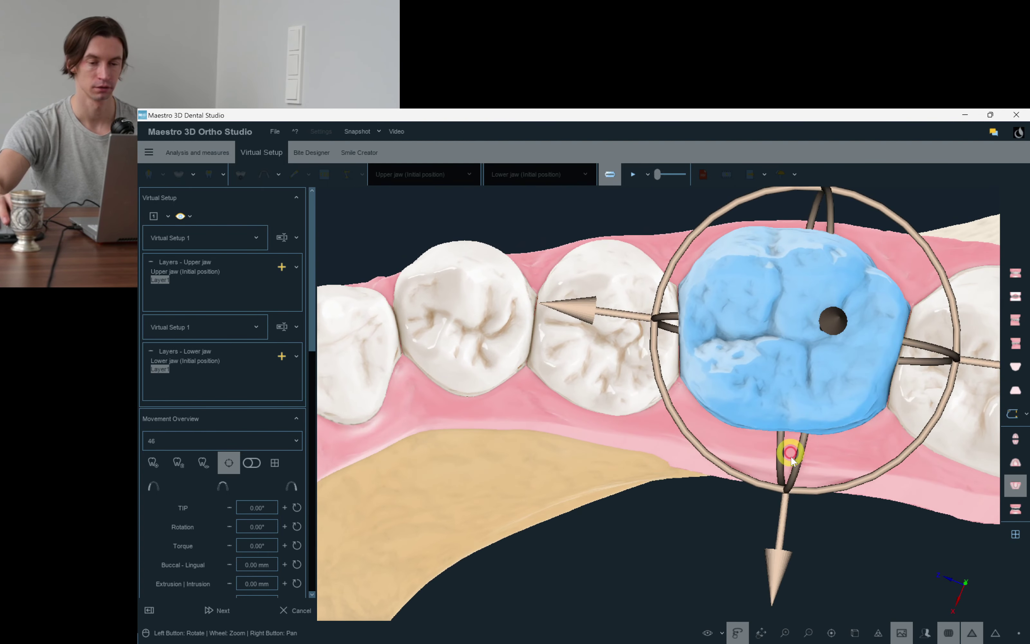
left_click(608, 404)
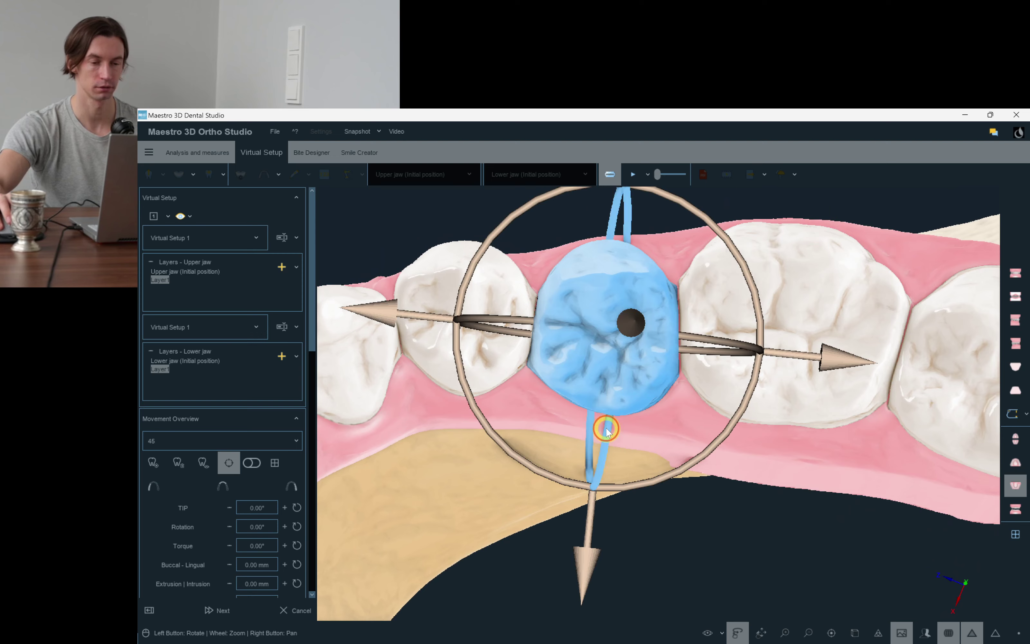
left_click(479, 381)
left_click_drag(465, 415, 465, 406)
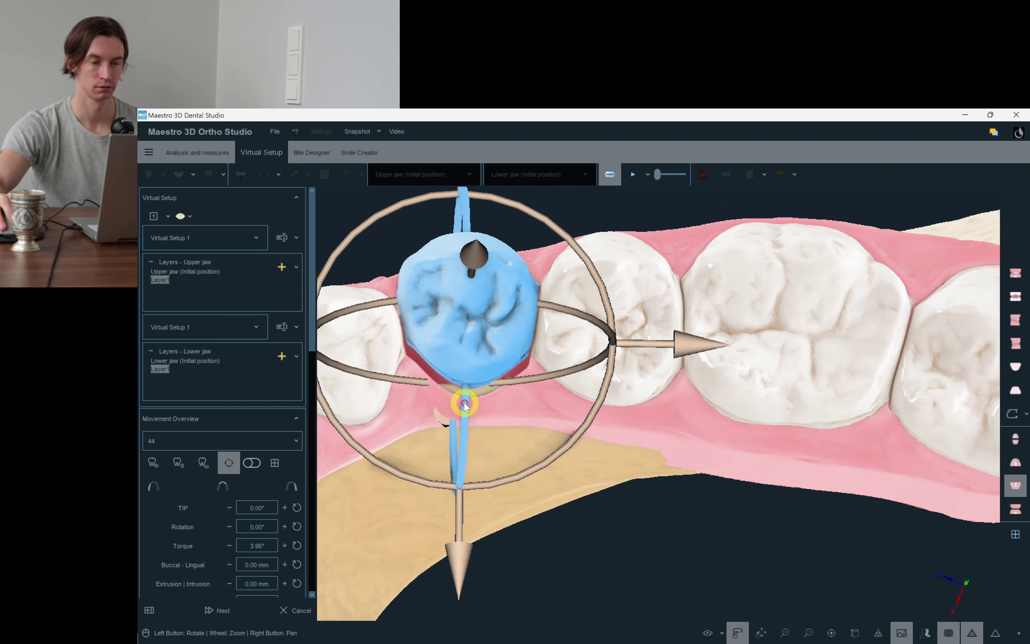
left_click_drag(554, 304, 557, 307)
Examine the manipulator orientation on second molar 47 in occlusal view.
scroll(808, 341, "down", 3)
right_click_drag(934, 379, 825, 340)
left_click(821, 342)
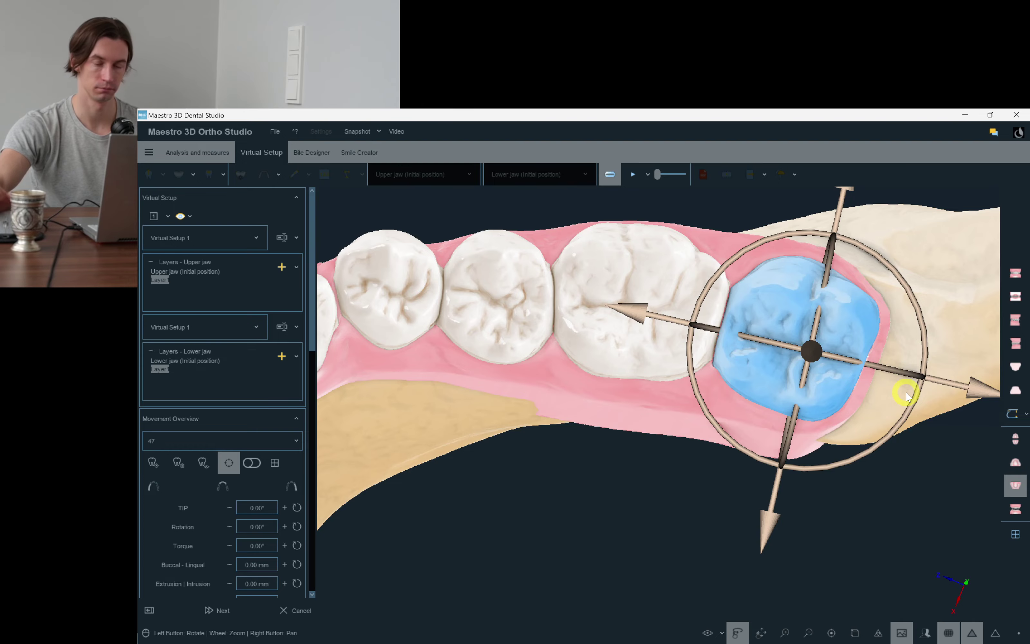
left_click_drag(906, 396, 931, 353)
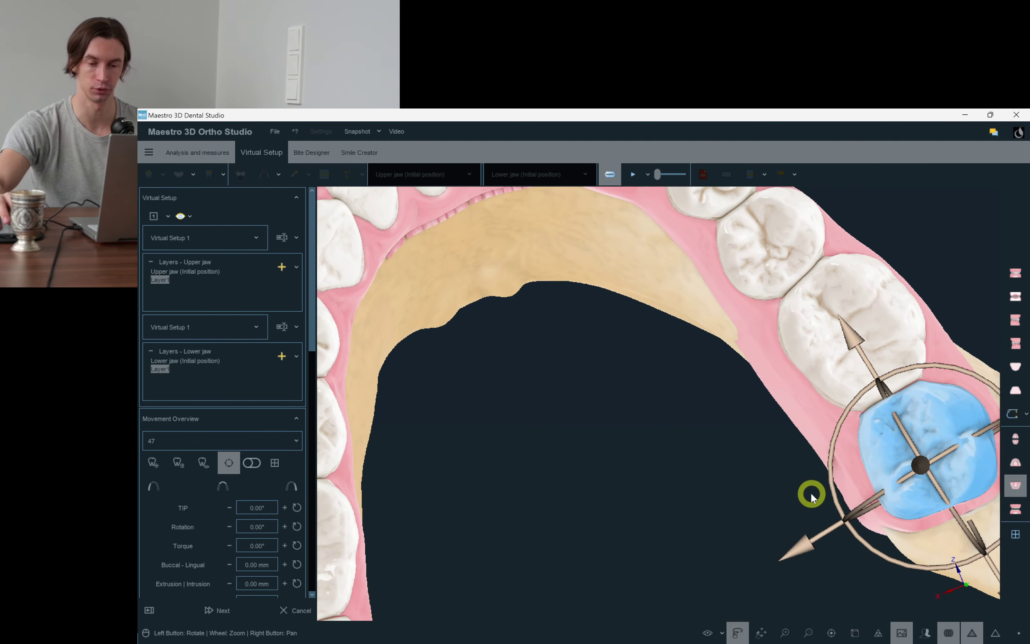
left_click_drag(811, 496, 828, 497)
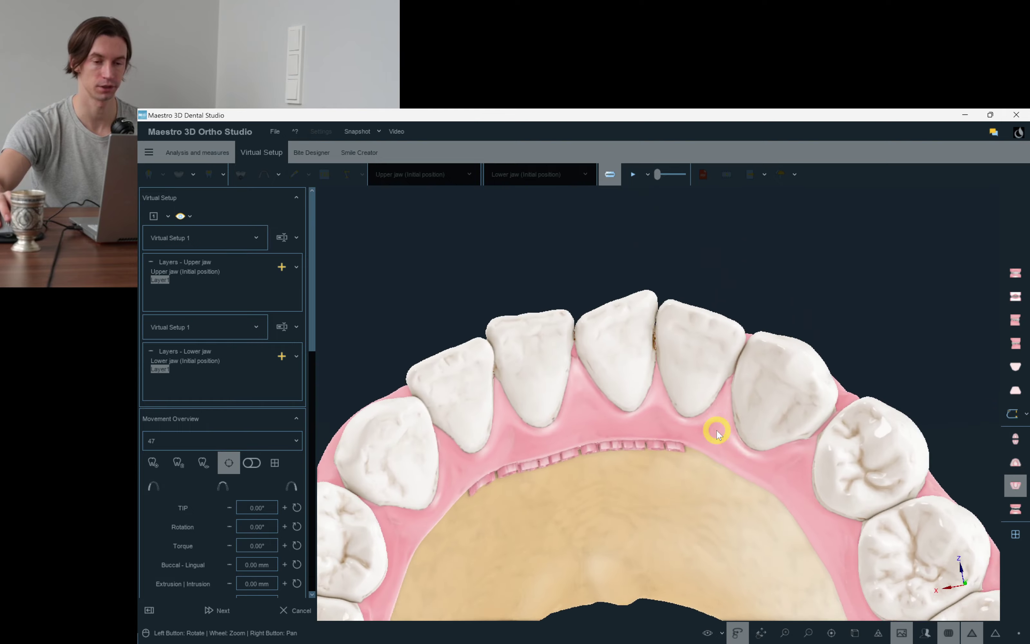
Try the manipulator on canine 43, and torque canine 33 to about 8° and lateral incisor 32 to about 8.3°.
left_click(832, 417)
left_click_drag(885, 379, 945, 409)
left_click_drag(462, 403, 558, 417)
left_click(559, 418)
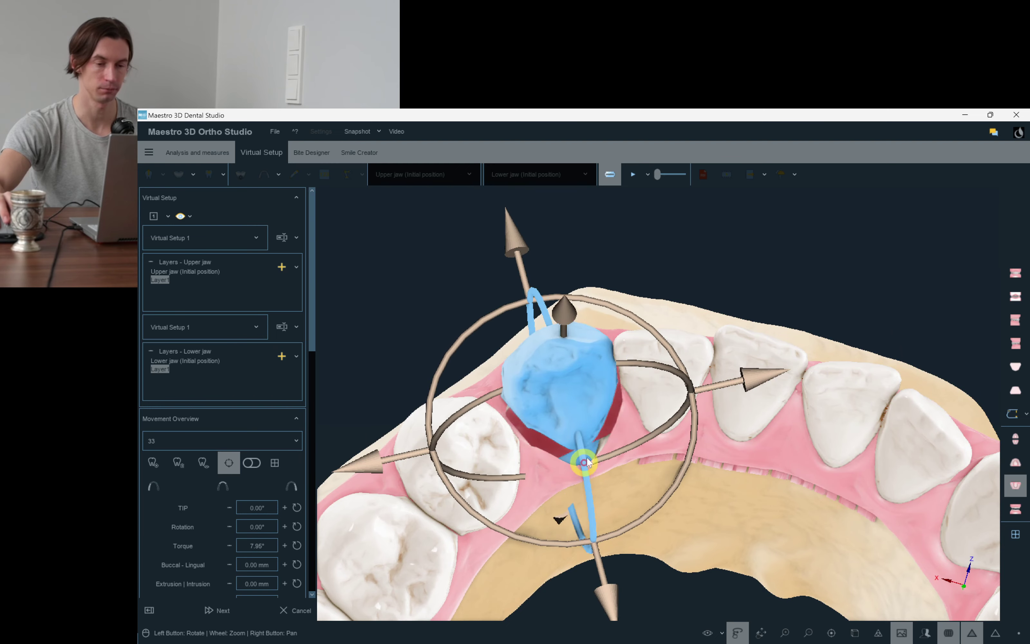
left_click(660, 375)
left_click_drag(634, 473, 631, 450)
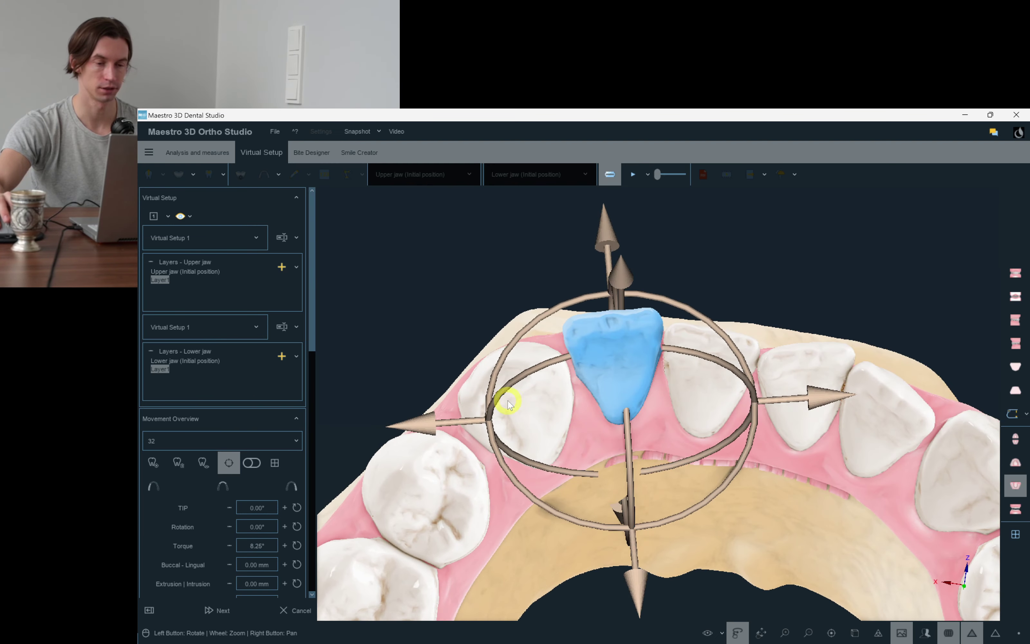
Rotate canine 33 to about -7.8°, with a tip of about -1.1° and a torque of about 10.9°.
left_click(515, 407)
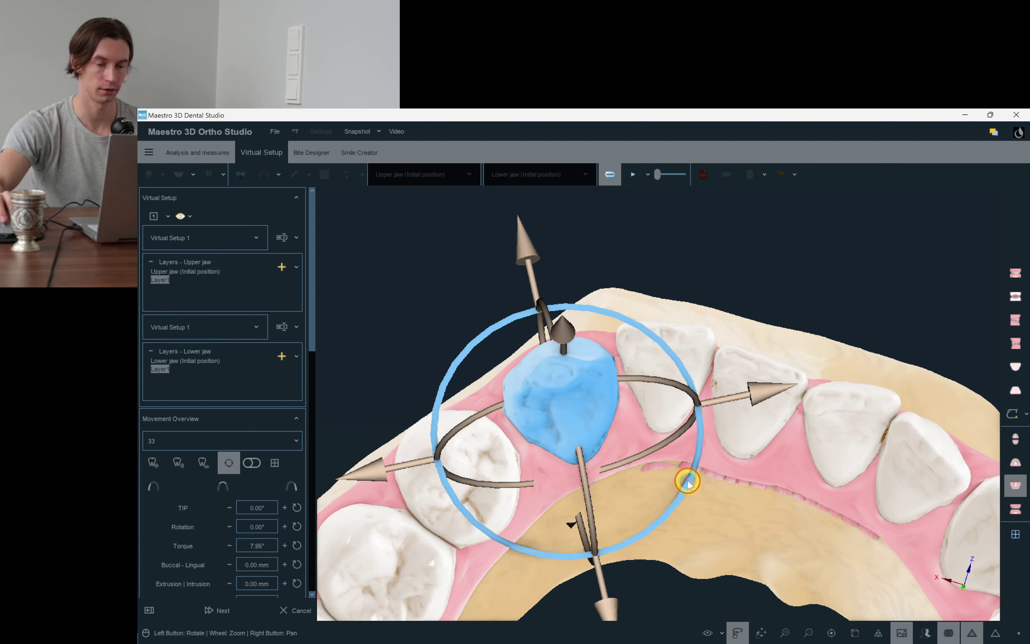
left_click_drag(688, 483, 621, 386)
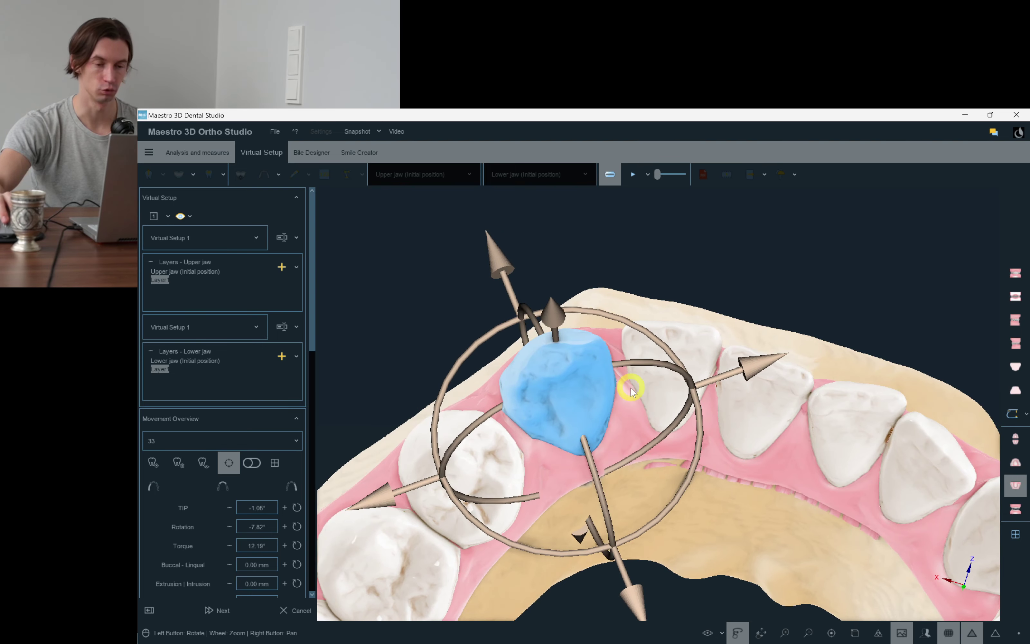
scroll(583, 407, "up", 2)
left_click_drag(445, 483, 588, 422)
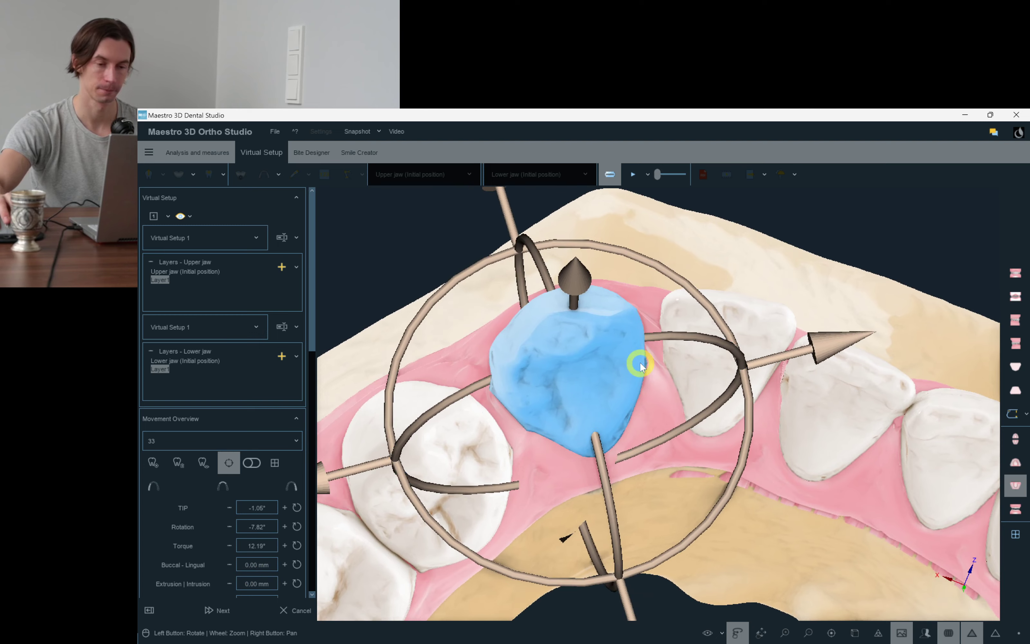
left_click_drag(606, 468, 639, 455)
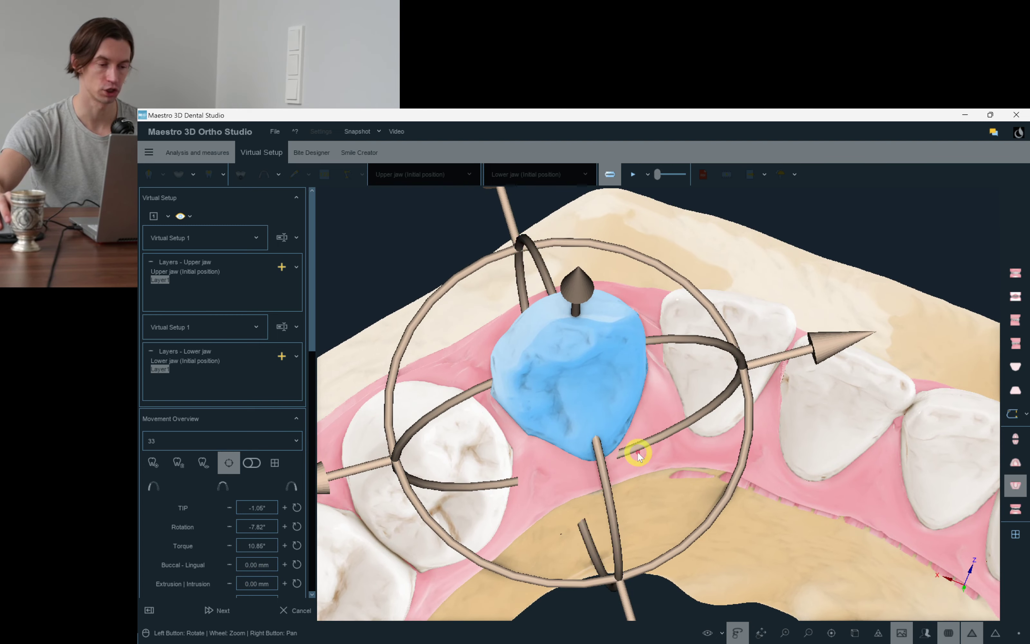
Tip lateral incisor 32 to about -2.3° and rotate central incisor 31 to about 0.4°.
left_click(684, 427)
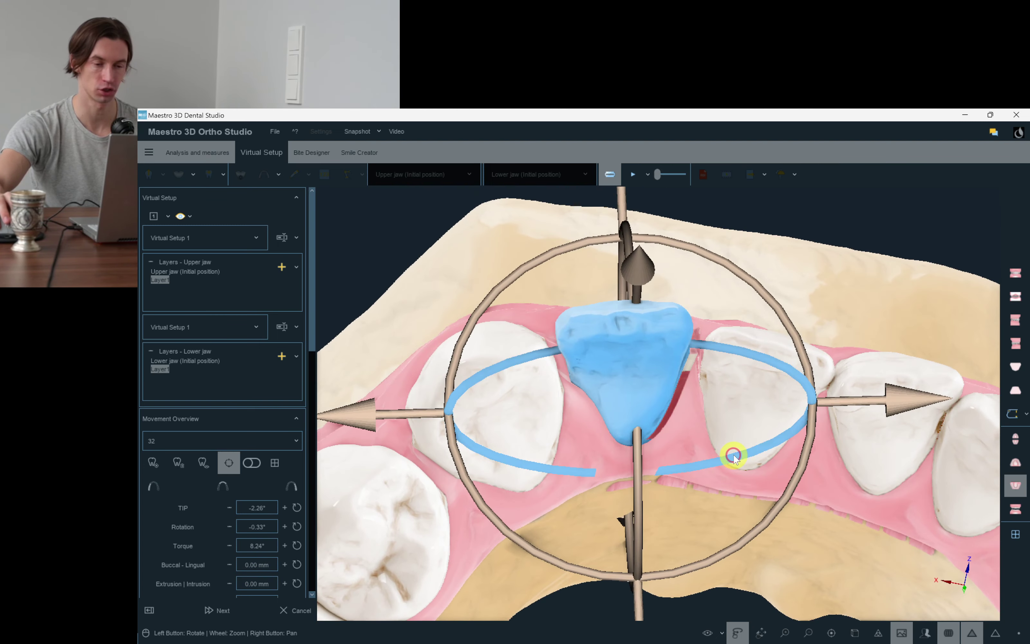
left_click(755, 381)
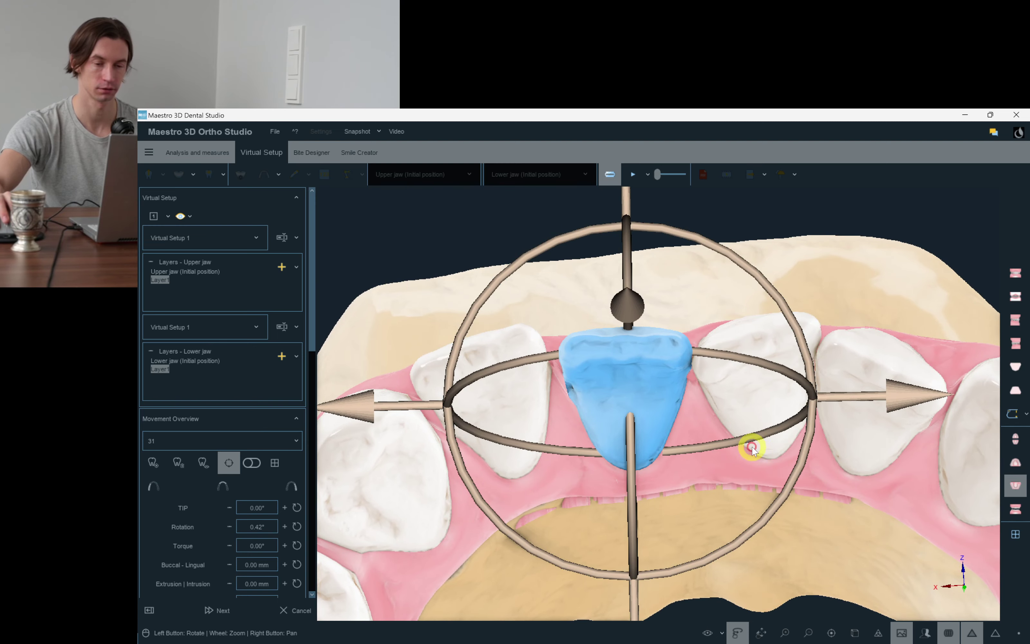
left_click_drag(612, 497, 788, 483)
Rotate central incisor 41 to about -11°, with a tip of about -5.7° and a torque of about 5°.
left_click(765, 361)
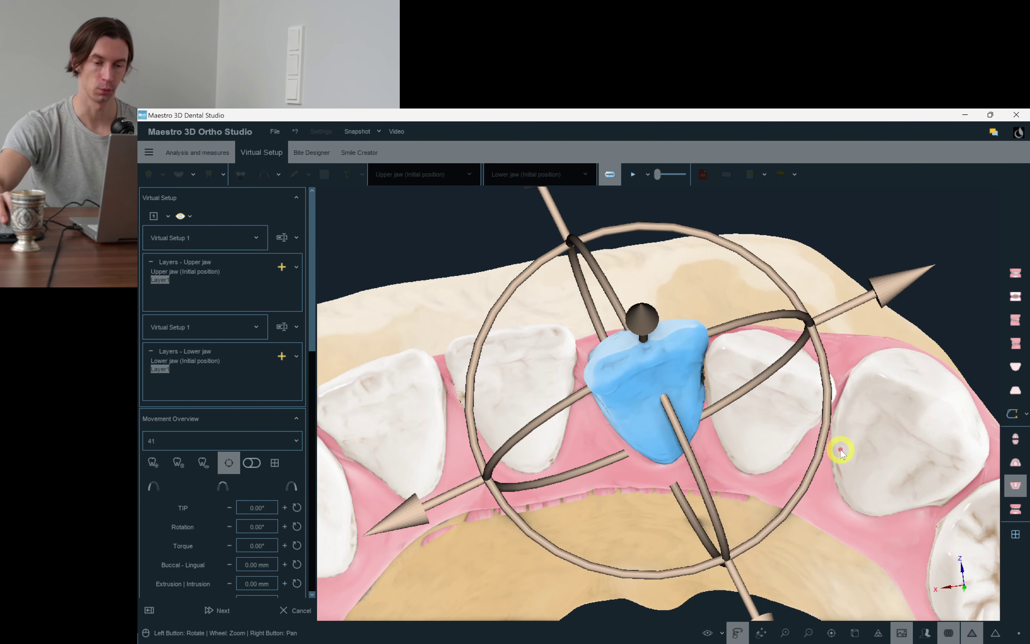
left_click_drag(825, 445, 801, 479)
left_click_drag(678, 480, 673, 465)
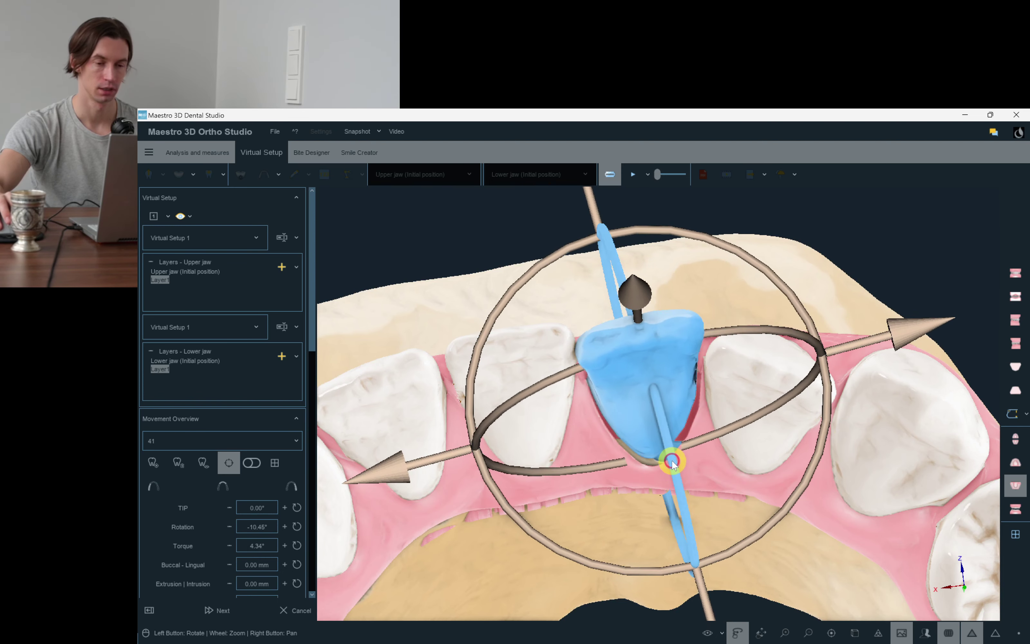
left_click_drag(726, 440, 732, 438)
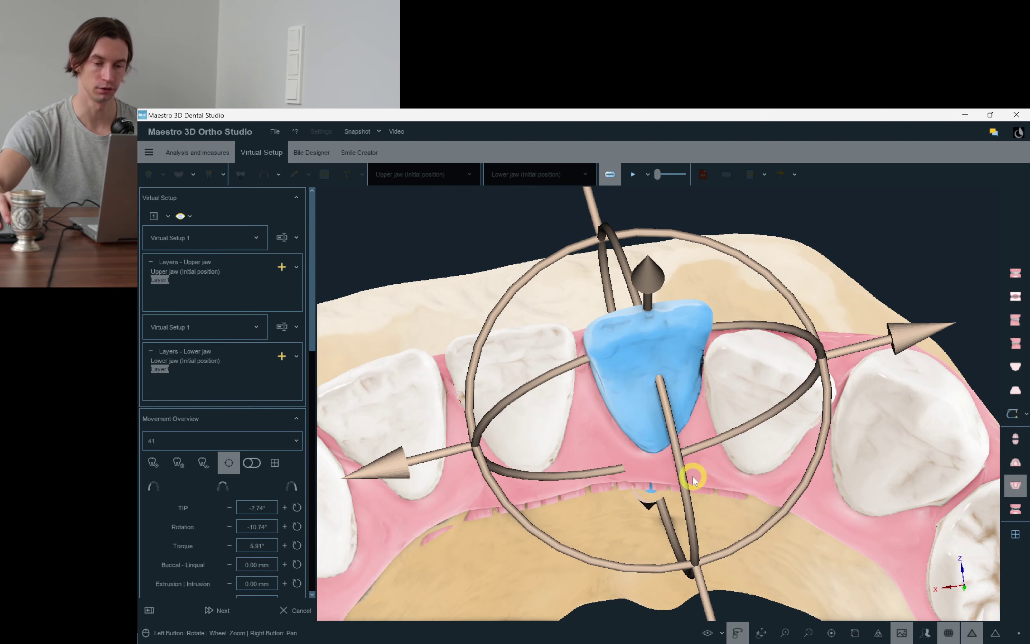
left_click_drag(685, 475, 688, 467)
left_click_drag(814, 489, 681, 438)
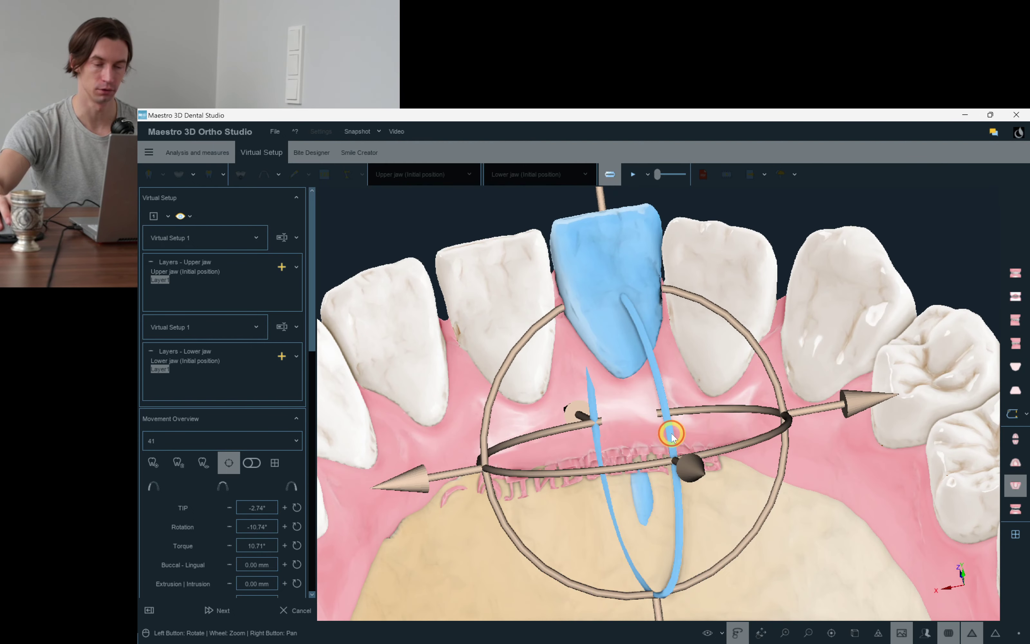
left_click_drag(782, 470, 765, 487)
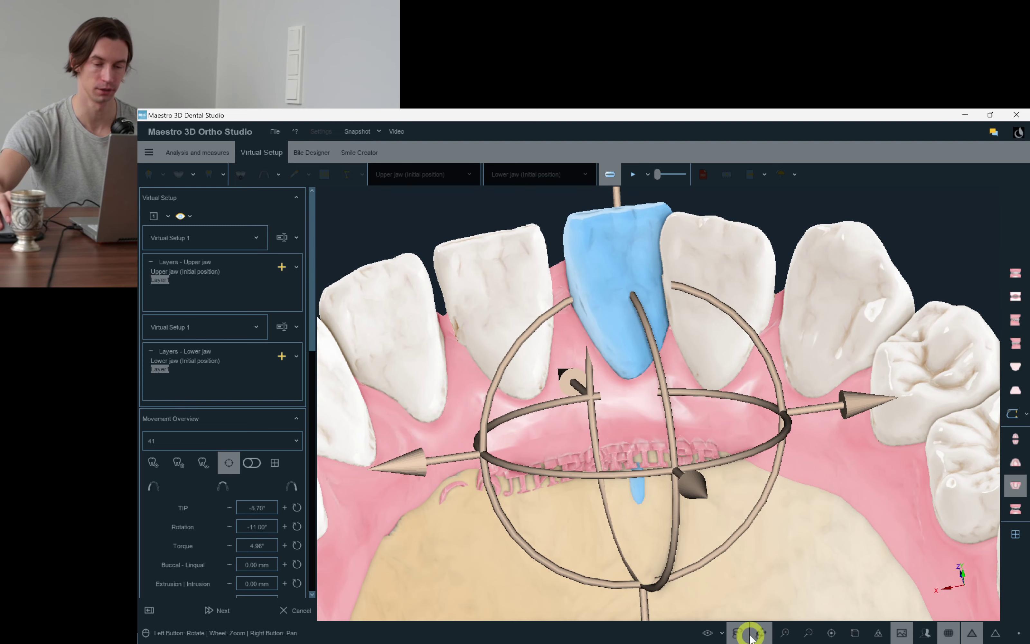
Hide the lower gingiva, leaving the teeth and bone displayed in occlusal view.
left_click(723, 634)
left_click(711, 529)
left_click_drag(693, 522, 697, 420)
right_click(697, 417)
scroll(664, 460, "down", 2)
left_click_drag(715, 341, 651, 406)
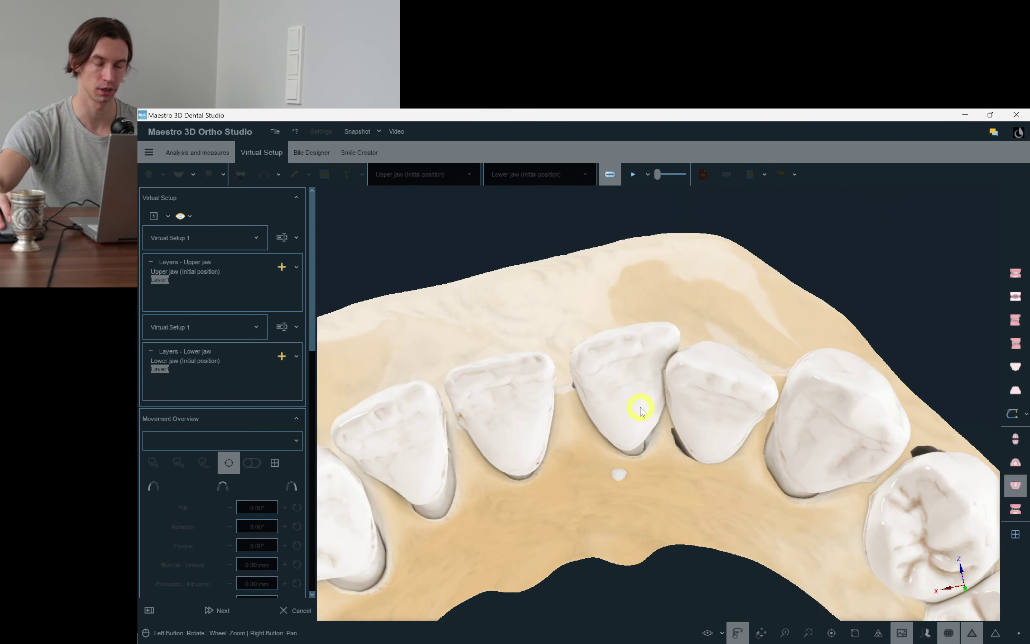
Readjust central incisor 41 to a tip of about -1.6° and a torque of about 5.7°, and refine its rotation.
left_click(641, 409)
left_click_drag(677, 458, 657, 419)
left_click_drag(481, 462, 564, 470)
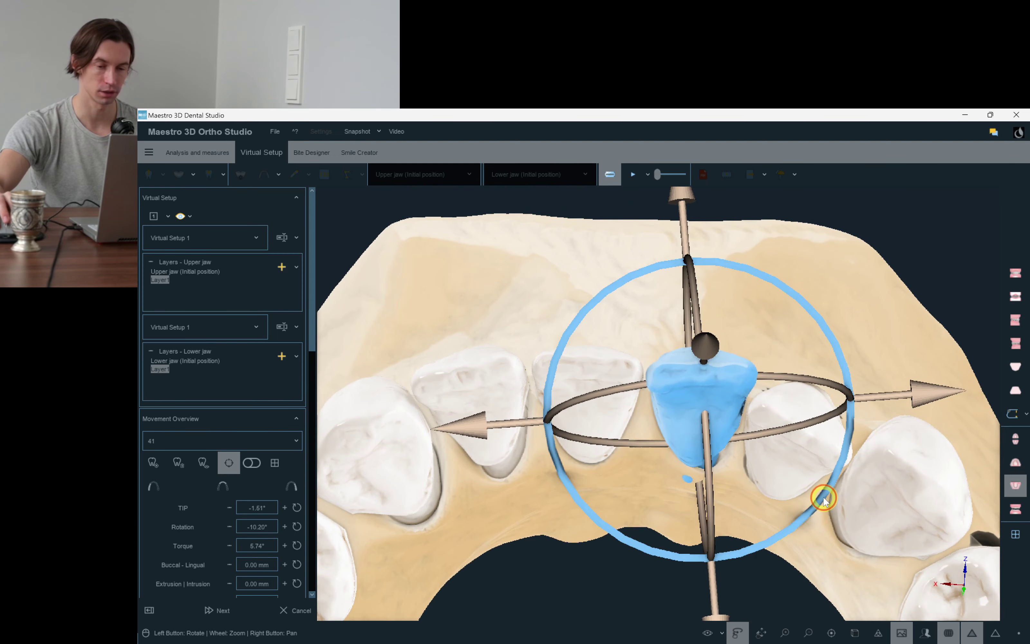
left_click_drag(824, 499, 655, 418)
Torque canine 43 to about 8.1° and tip lateral incisor 42 to about -1.5°.
left_click(654, 419)
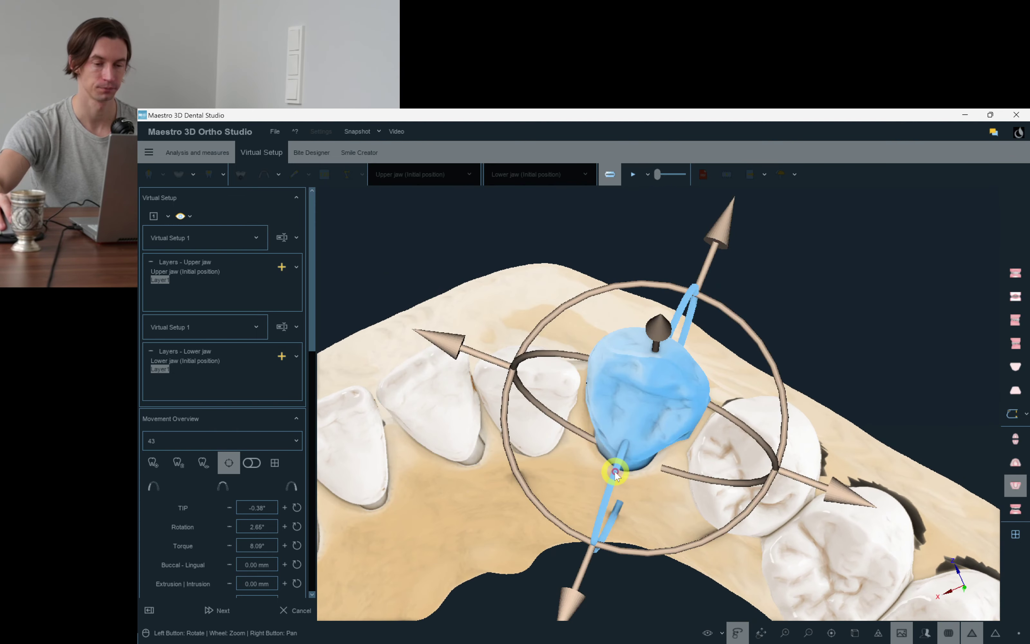
left_click_drag(520, 389, 637, 415)
left_click(637, 415)
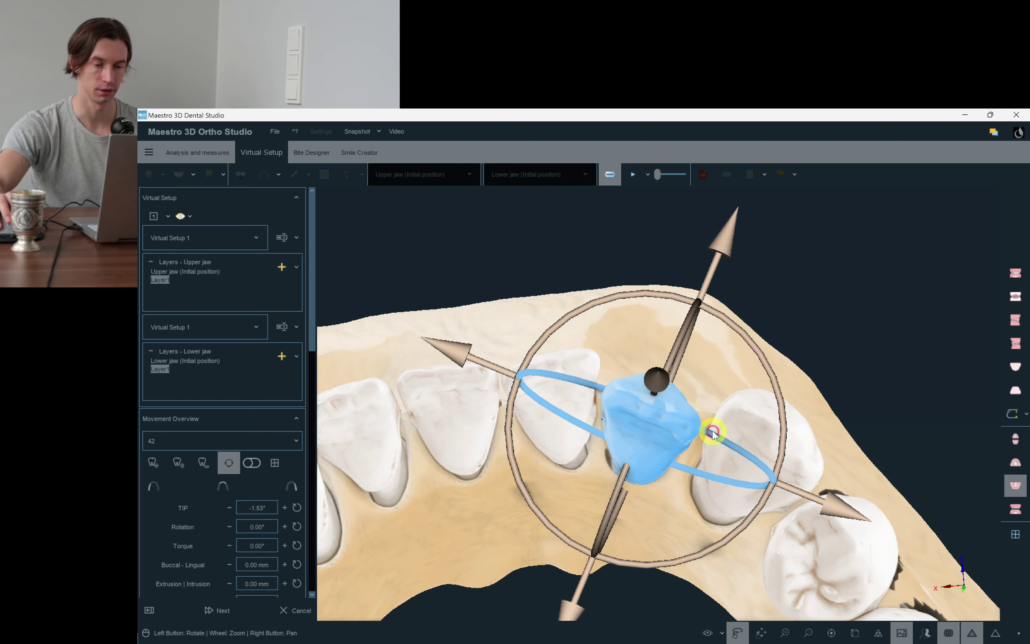
left_click_drag(619, 486, 629, 468)
left_click(658, 419)
left_click_drag(660, 404, 664, 366)
Tip central incisor 41 to about -3° and fine-tune canine 33 to a torque of about 10.8°.
left_click_drag(573, 346, 629, 436)
left_click(629, 436)
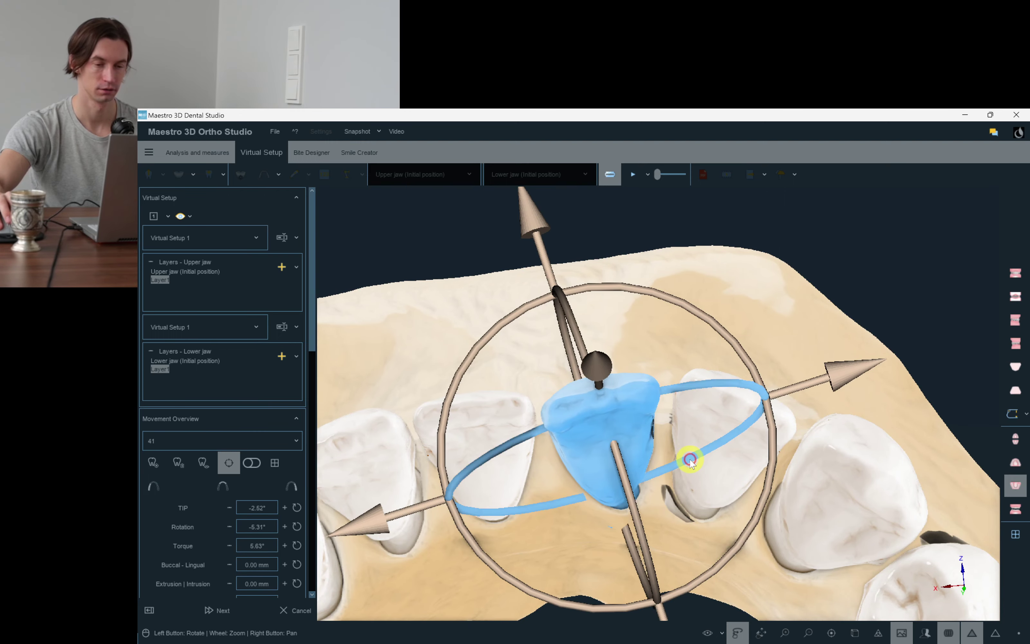
left_click_drag(812, 320, 601, 430)
left_click(600, 430)
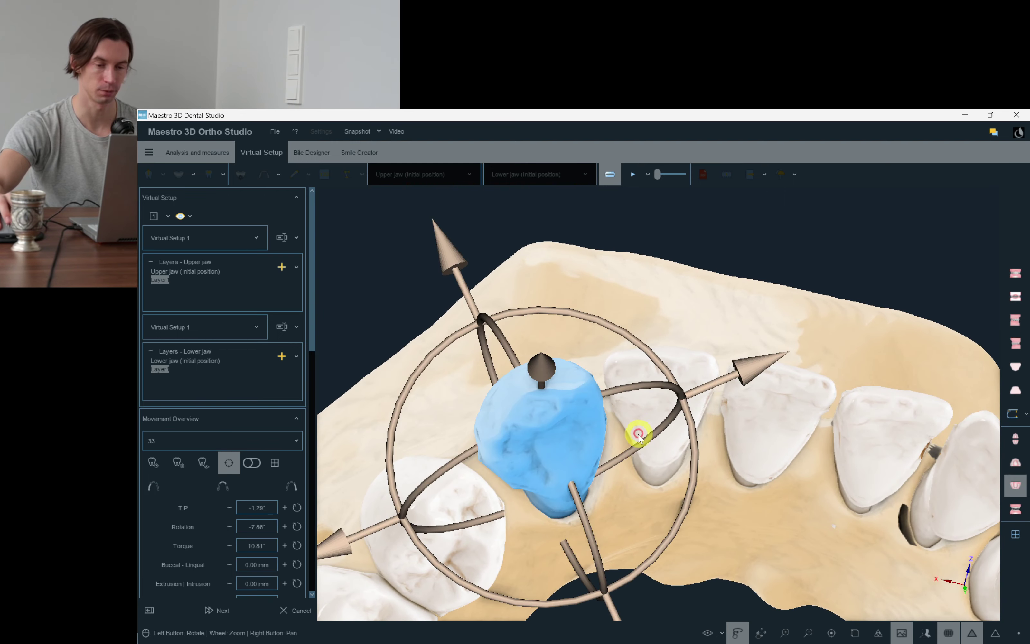
Fine-tune lateral incisor 32 to a rotation of about -0.3° and torque lateral incisor 42 to about 10.6°.
left_click(658, 410)
left_click_drag(657, 409, 681, 474)
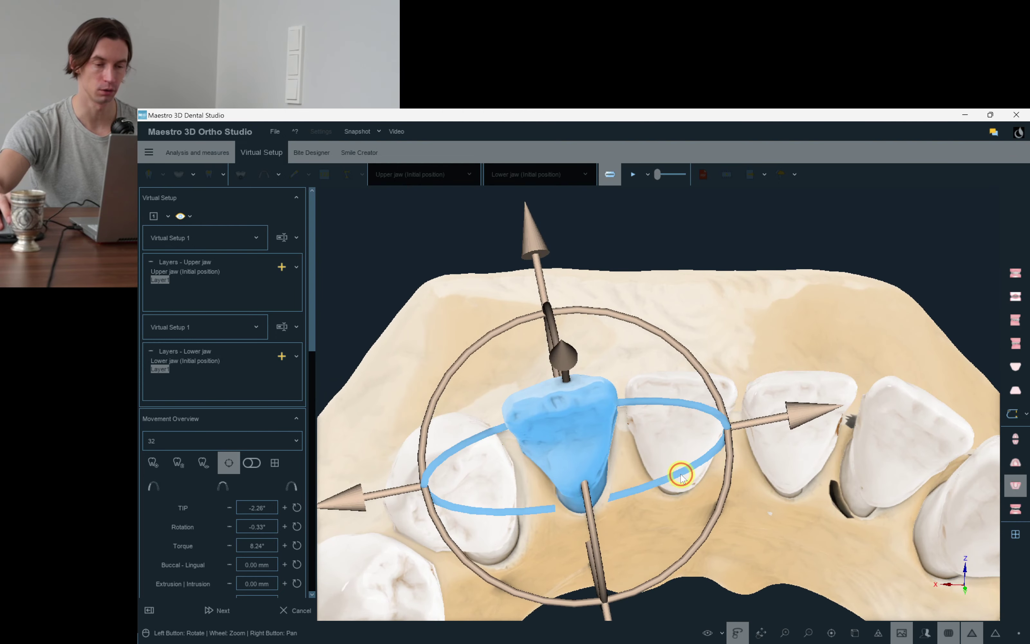
left_click(680, 442)
left_click(742, 445)
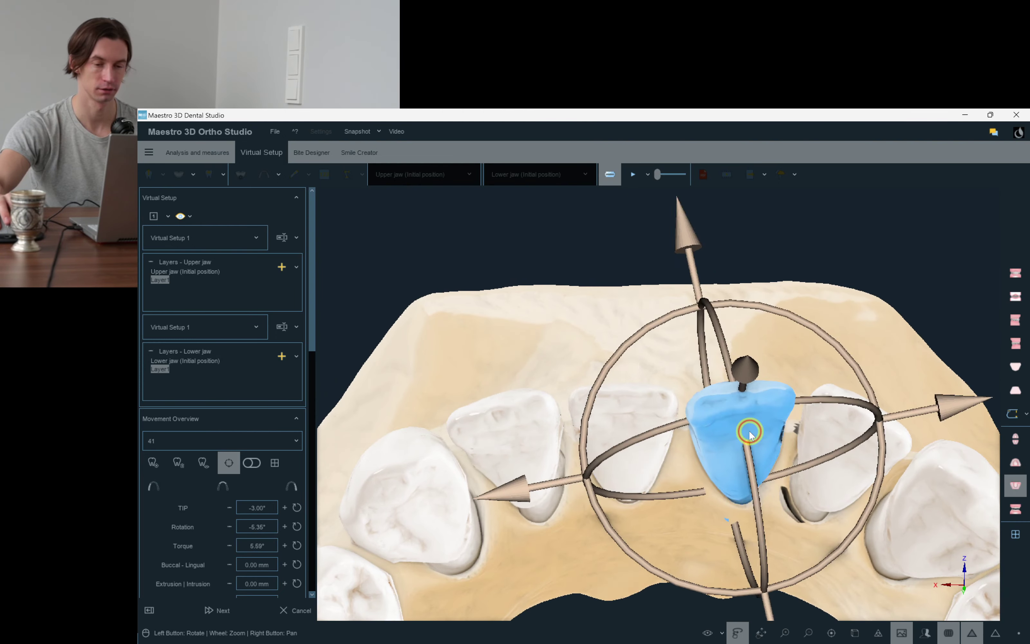
left_click_drag(776, 461, 768, 459)
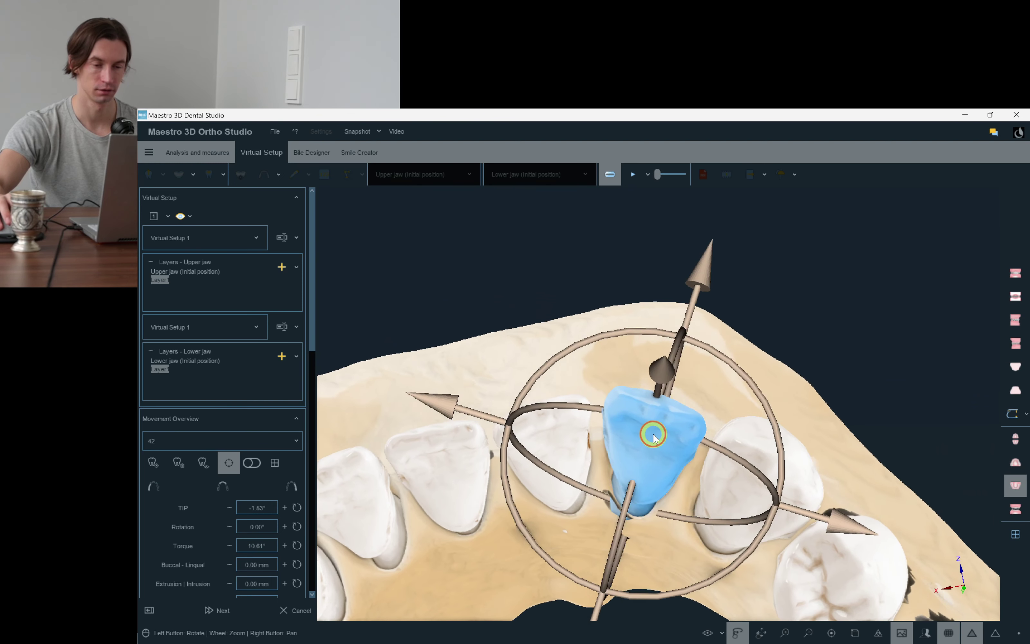
left_click(563, 446)
left_click(872, 365)
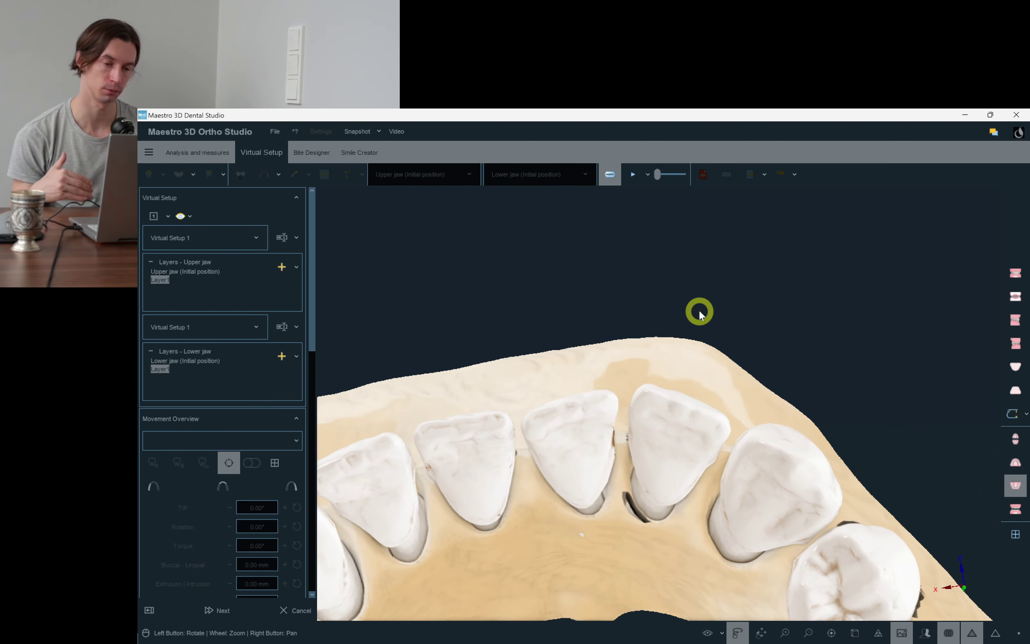
Switch to the upper occlusal view and adjust second molar 17 to a tip of about -3.3° and a rotation of about -2.8°.
left_click_drag(700, 312, 517, 474)
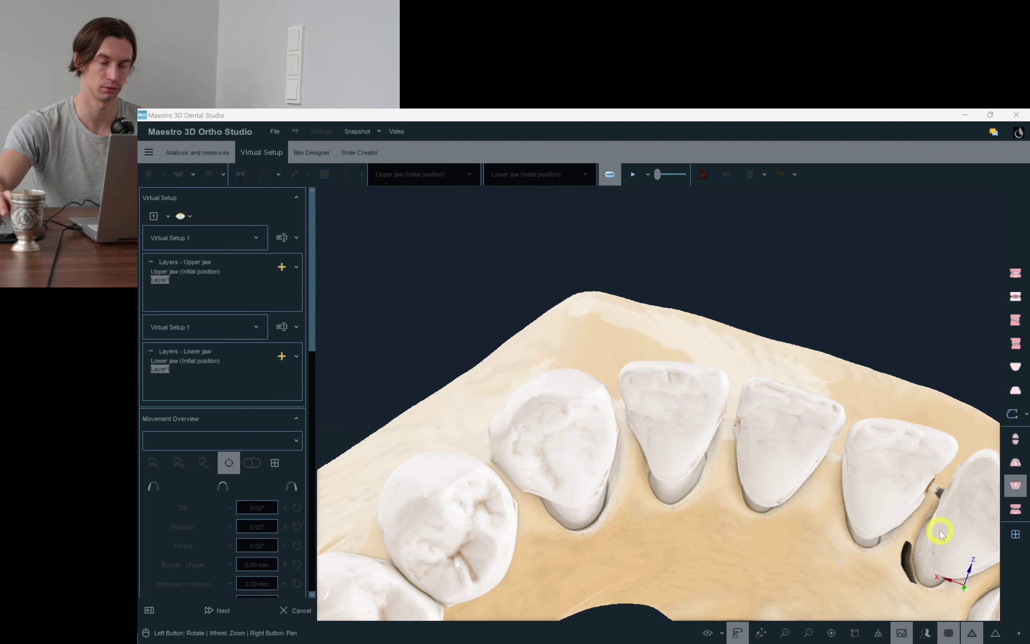
left_click_drag(940, 535, 837, 461)
left_click(1016, 508)
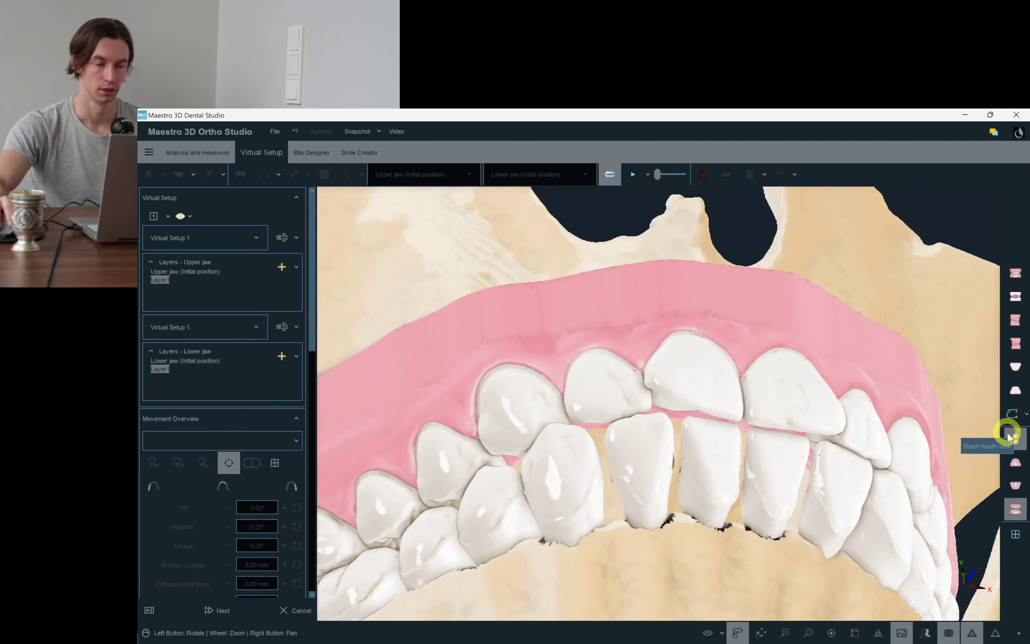
left_click(1017, 458)
right_click_drag(752, 418, 804, 353)
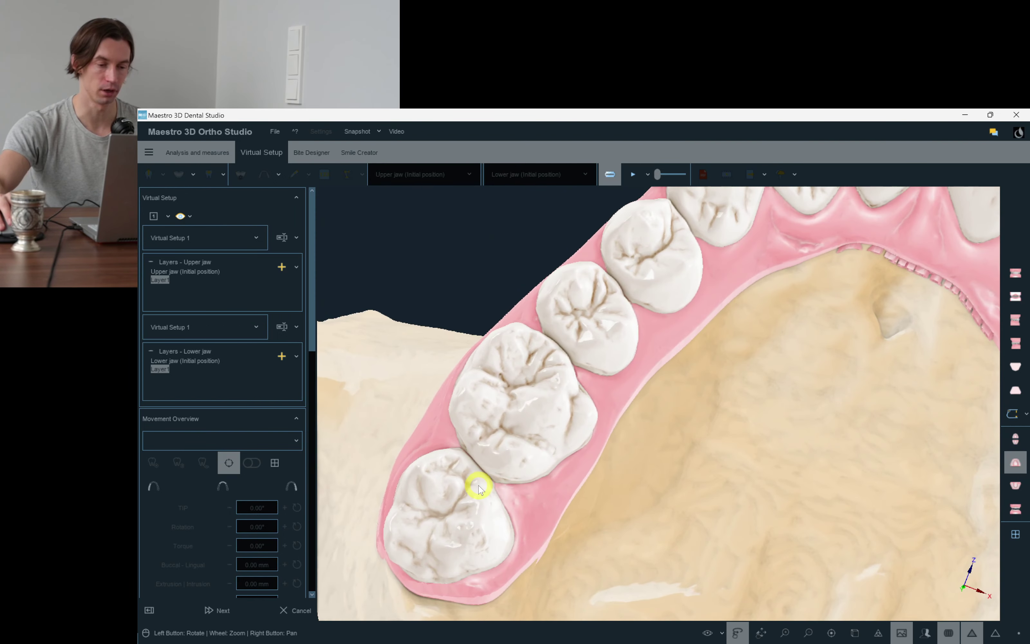
left_click(479, 485)
scroll(506, 460, "up", 2)
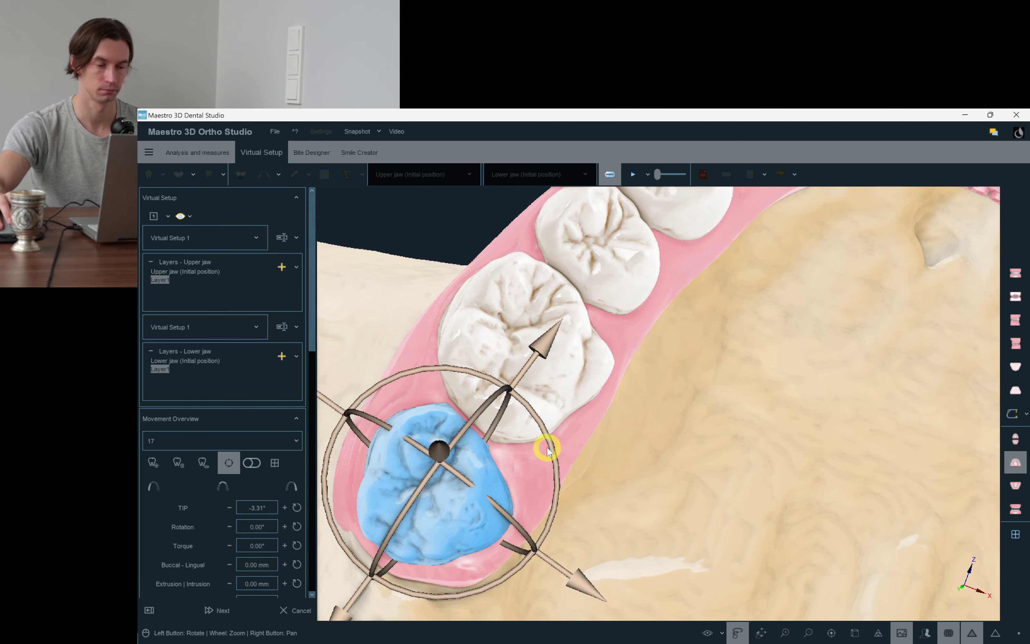
left_click(537, 402)
left_click(432, 465)
left_click_drag(489, 432, 490, 430)
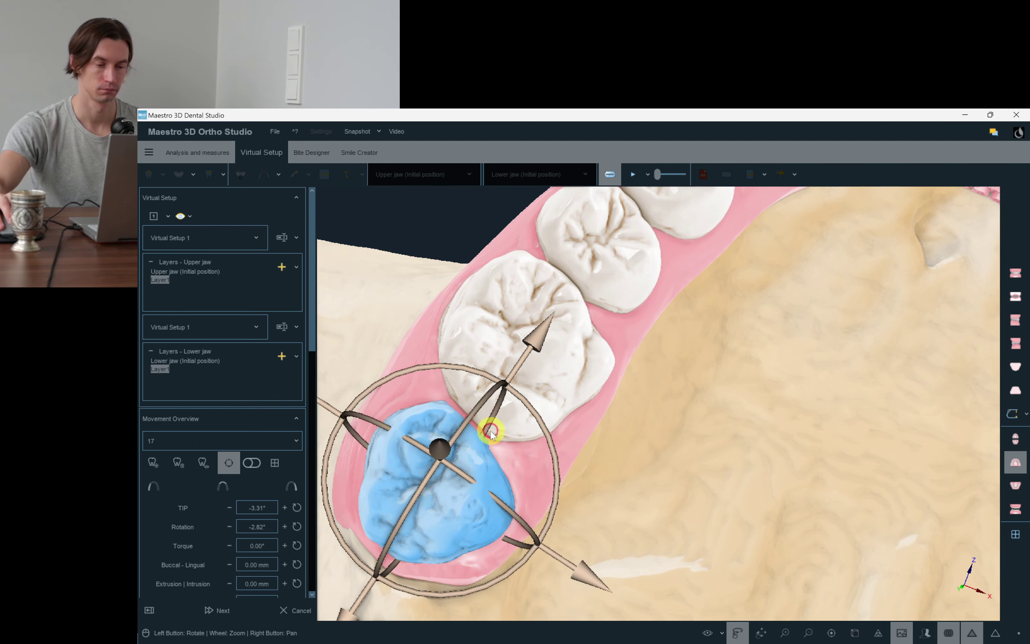
Rotate upper first molar 16 to about -5.4° and torque it to about 1.7°.
left_click(519, 394)
left_click_drag(628, 421, 546, 494)
left_click(1014, 508)
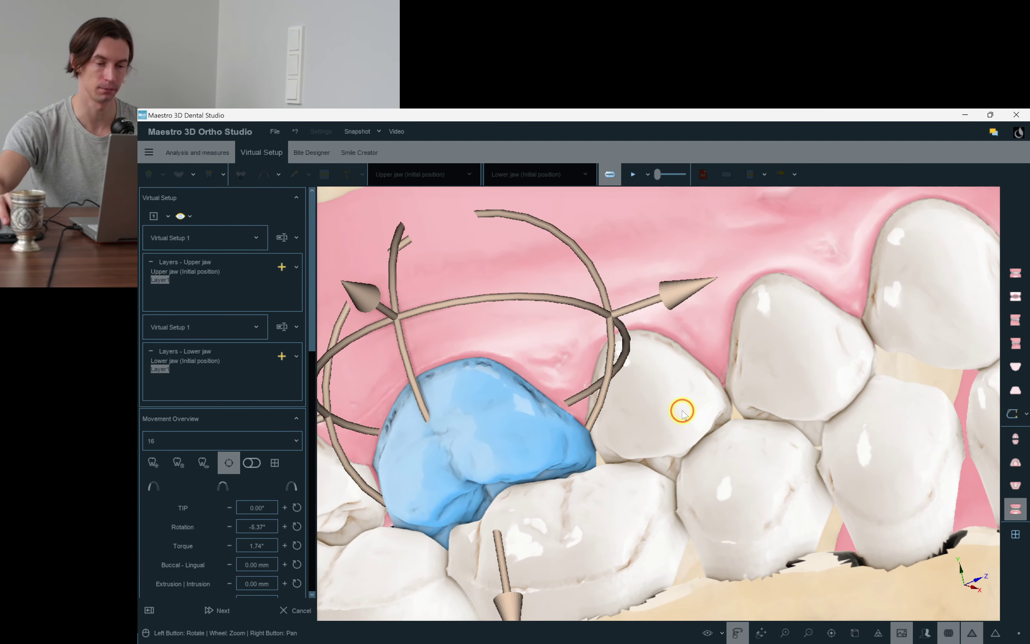
Adjust upper premolars 15 and 14 in the closed-bite view, torquing 14 to about 4°.
left_click(626, 352)
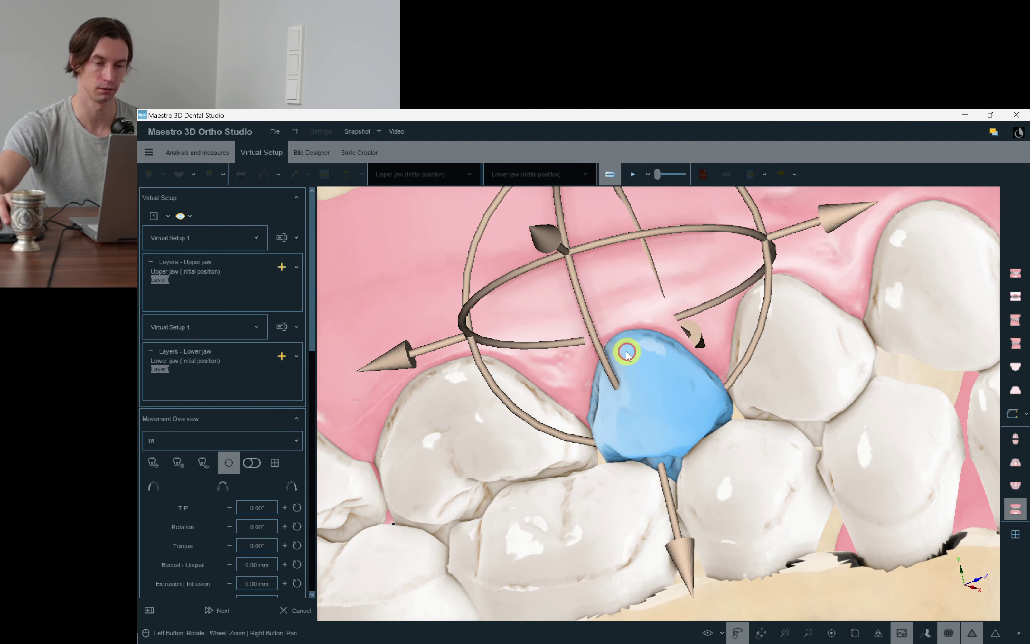
left_click(770, 360)
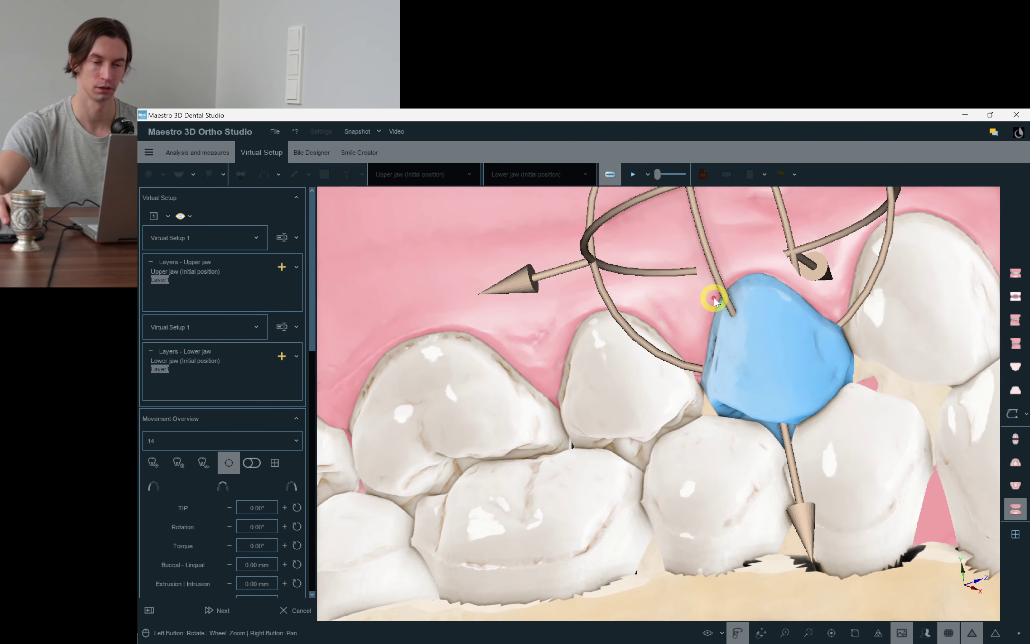
left_click_drag(721, 293, 720, 291)
left_click_drag(870, 351, 723, 375)
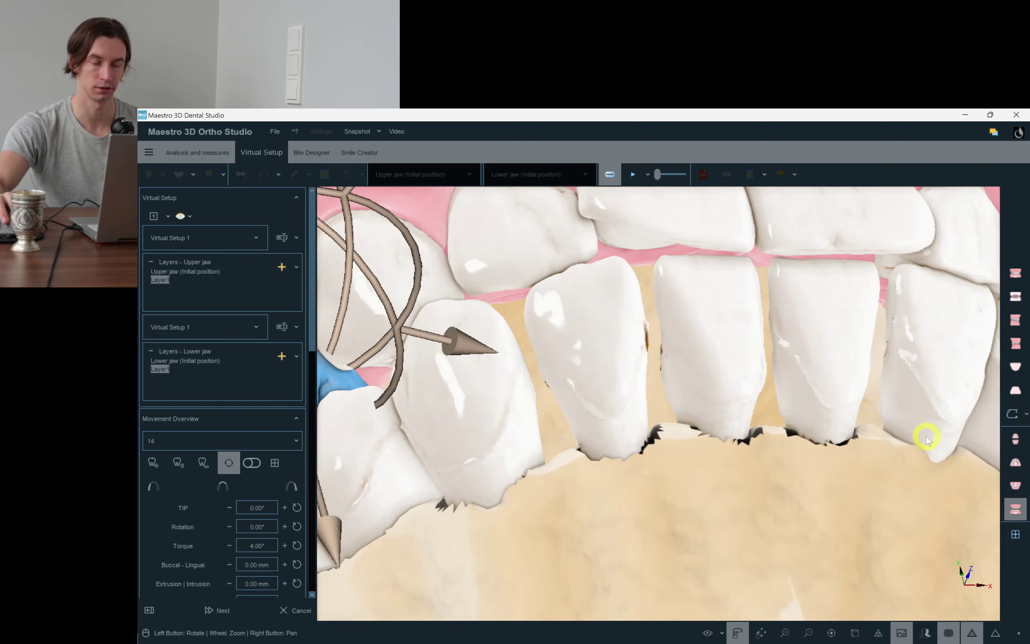
Adjust the torque of upper molars 27 and 26 on the opposite side of the arch.
left_click_drag(927, 437, 805, 356)
left_click(804, 357)
left_click(915, 408)
left_click_drag(915, 407, 935, 346)
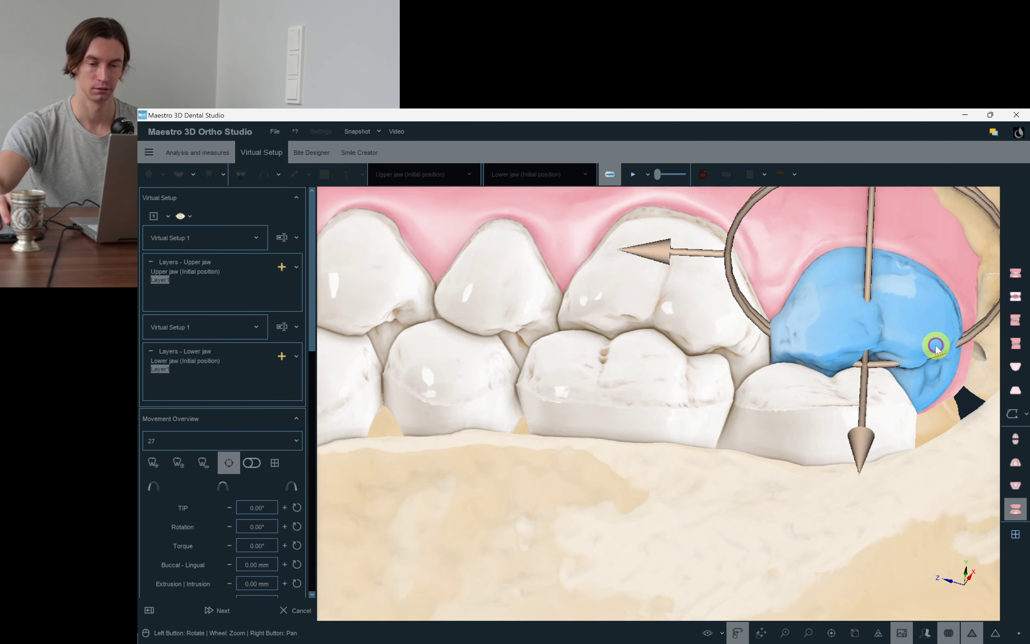
left_click(681, 304)
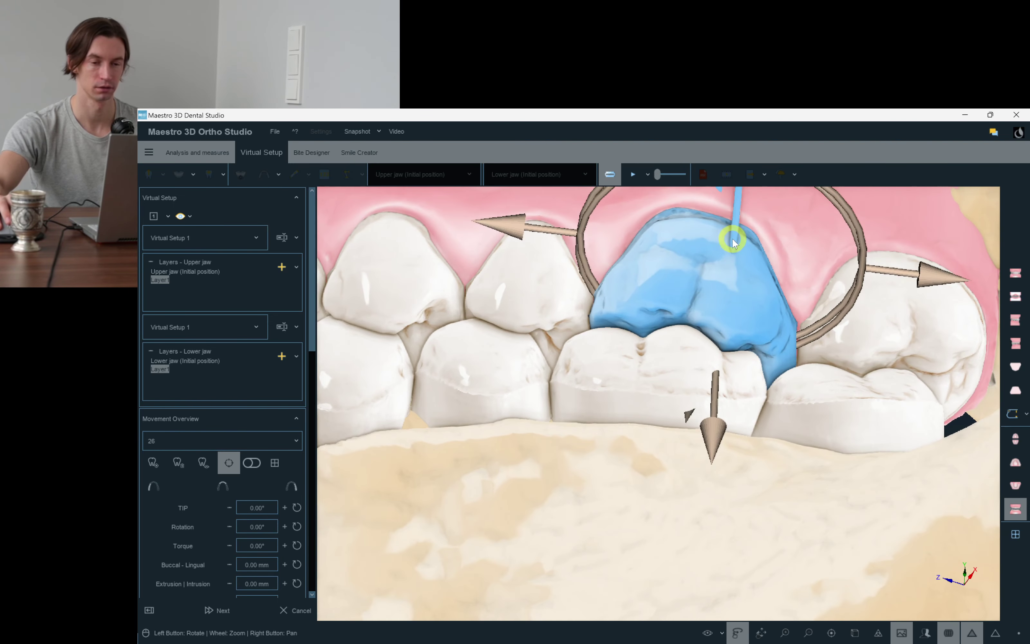
left_click_drag(787, 283, 847, 328)
Torque premolar 25 to about 3.2° and premolar 24 to about 3.9°, and check both in the upper occlusal view.
left_click(701, 357)
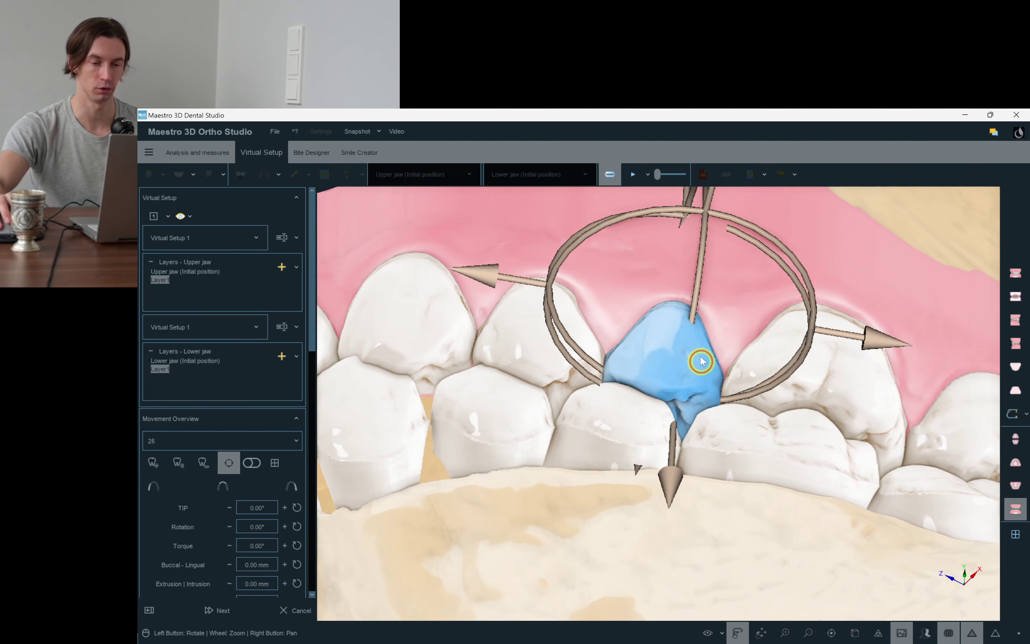
left_click_drag(691, 315, 689, 312)
left_click(563, 294)
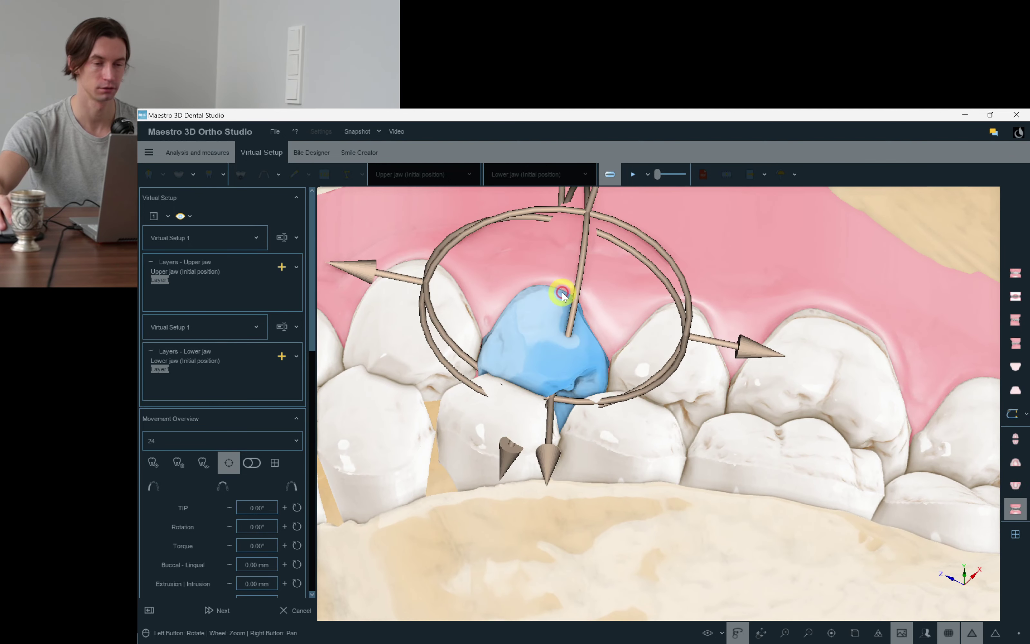
left_click(886, 346)
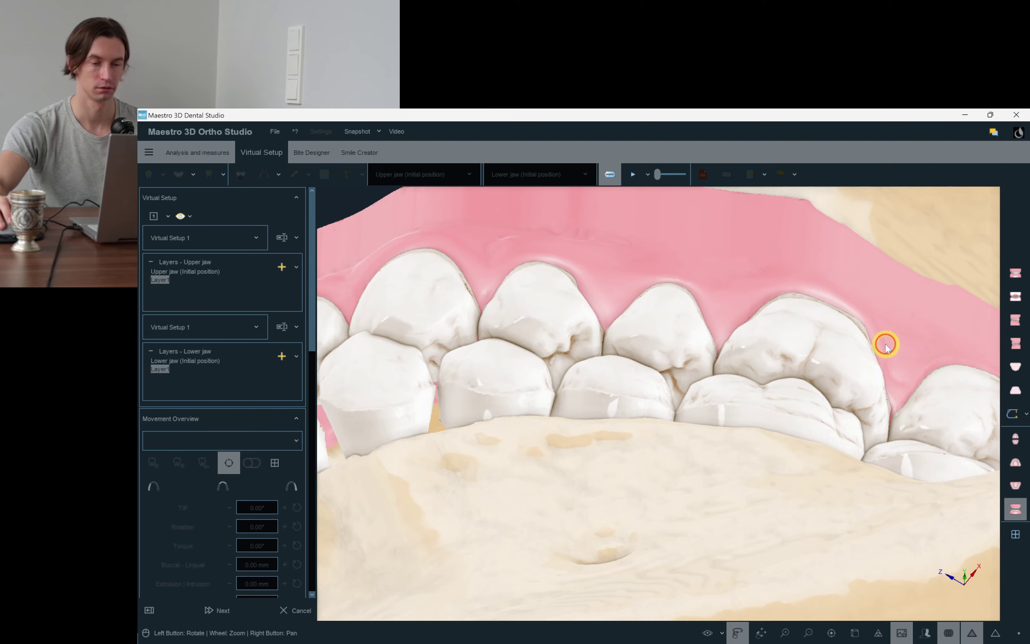
left_click(1016, 464)
left_click(621, 330)
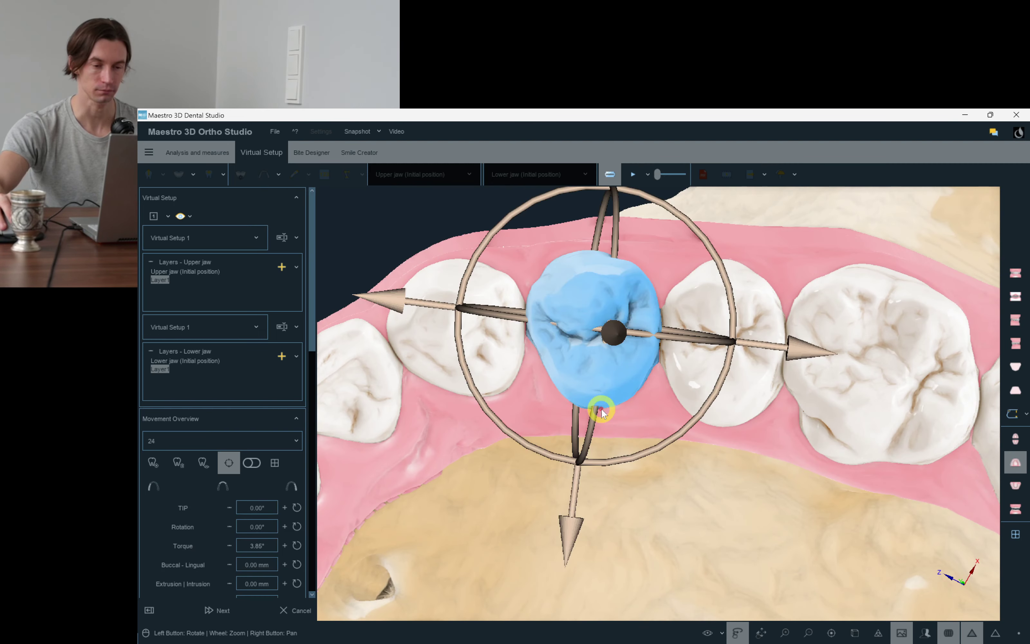
left_click(708, 409)
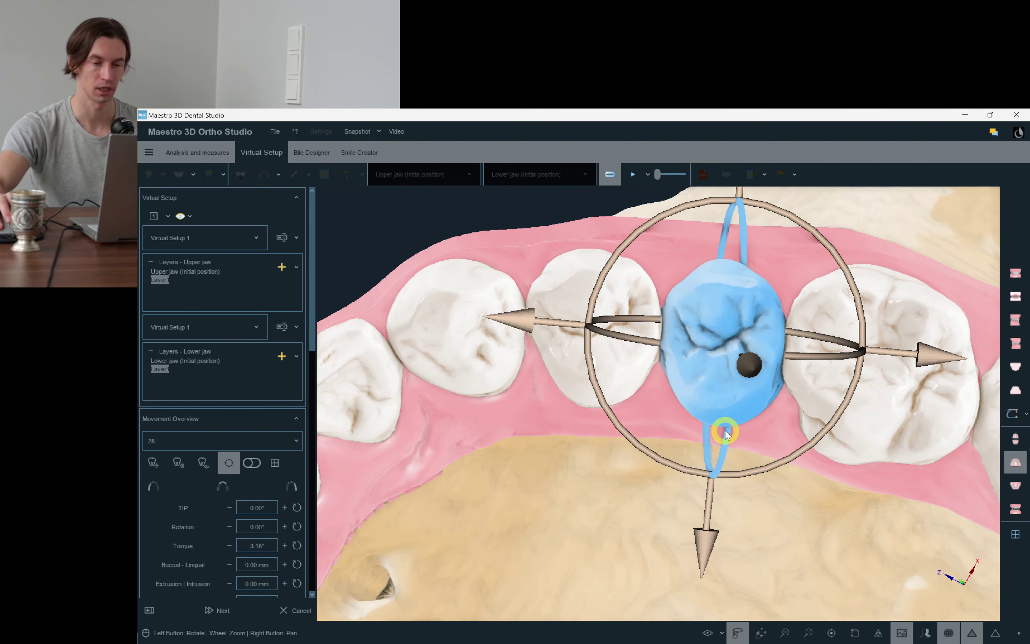
left_click(602, 340)
left_click(738, 237)
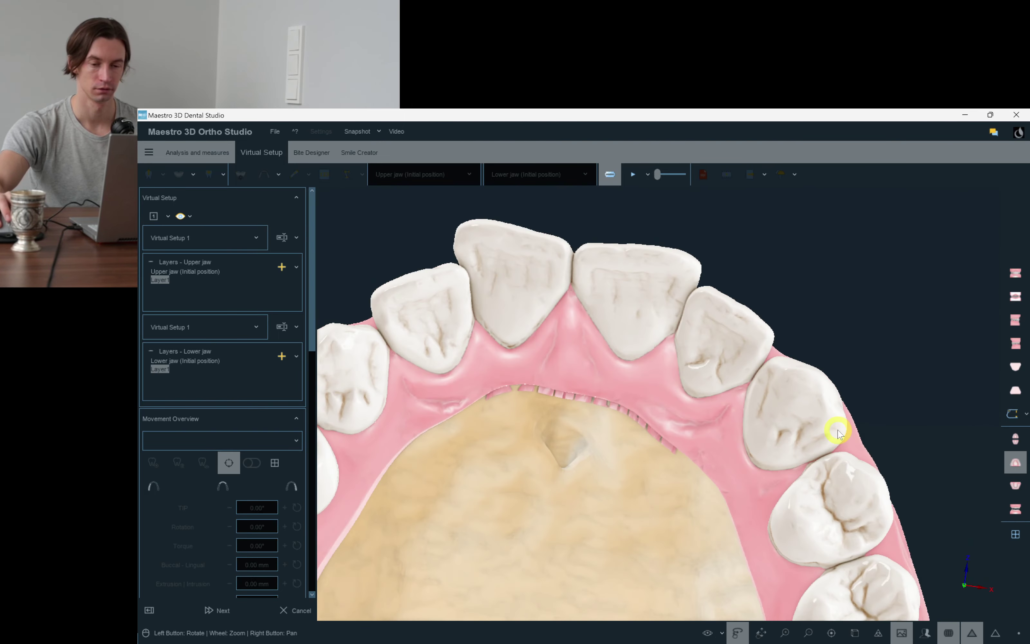
Adjust upper canine 23 to a tip of about -1.7°, a rotation of about -3.4° and a torque of about 9.1°.
left_click(838, 431)
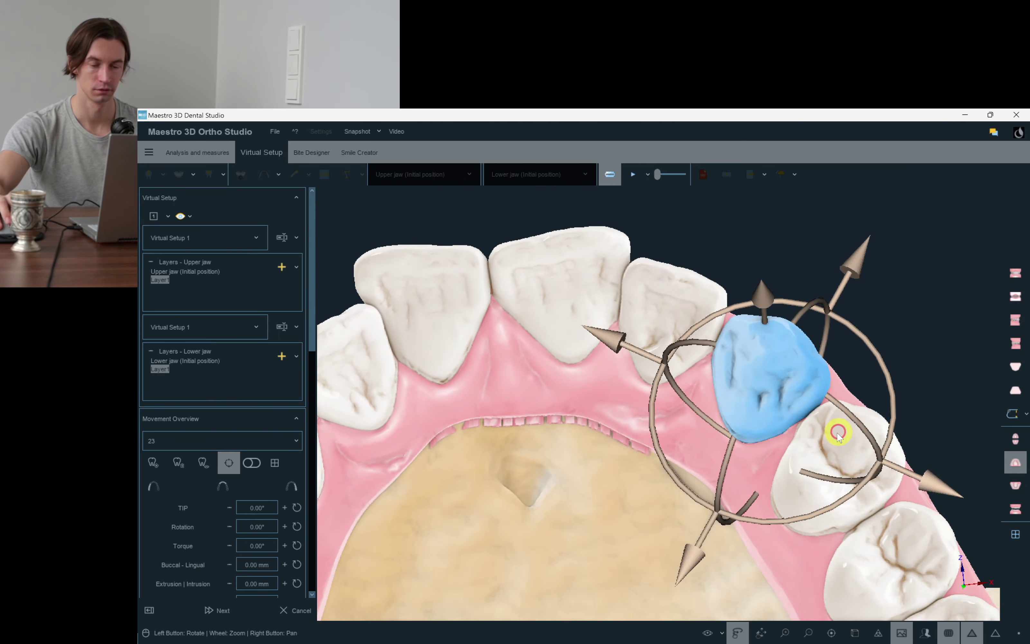
left_click_drag(747, 450, 750, 434)
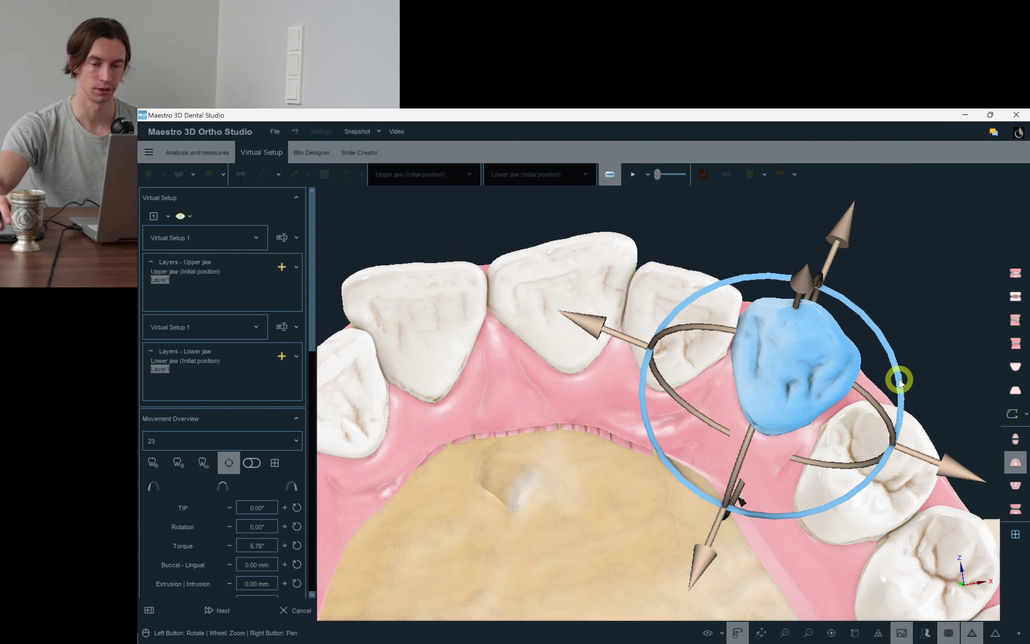
left_click_drag(899, 380, 884, 422)
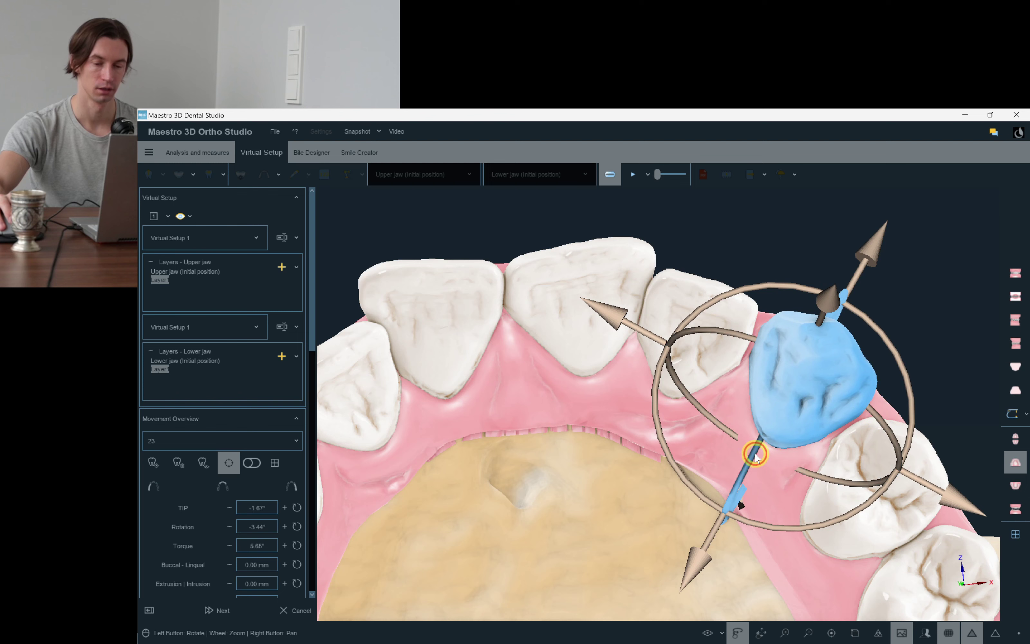
left_click_drag(756, 457, 761, 451)
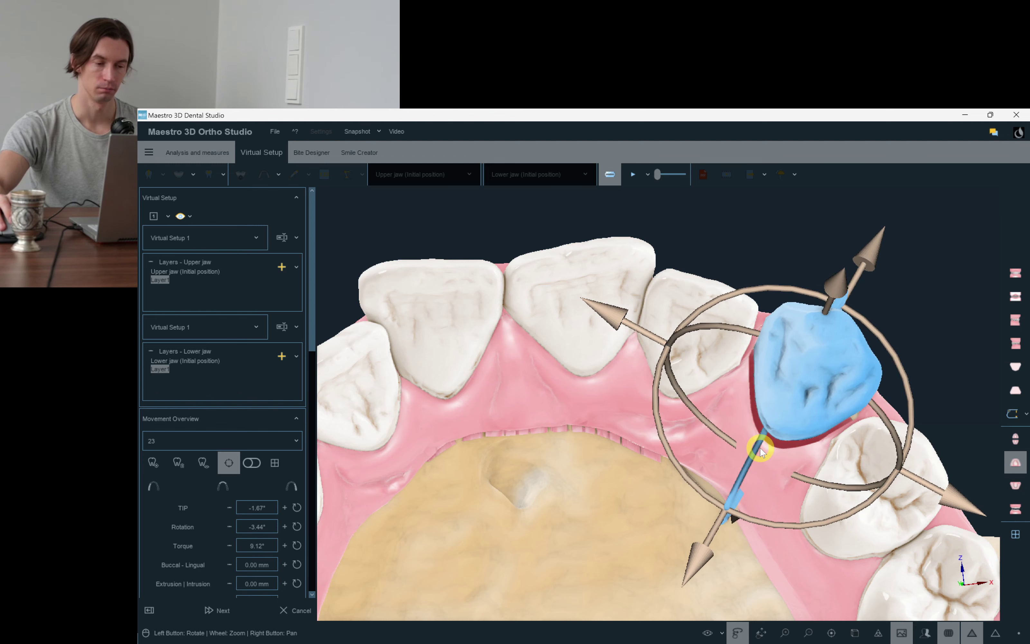
Adjust lateral incisor 22 to a tip of about -0.7°, a rotation of about -2.7° and a torque of about 6.2°.
left_click(694, 321)
left_click_drag(785, 374, 787, 375)
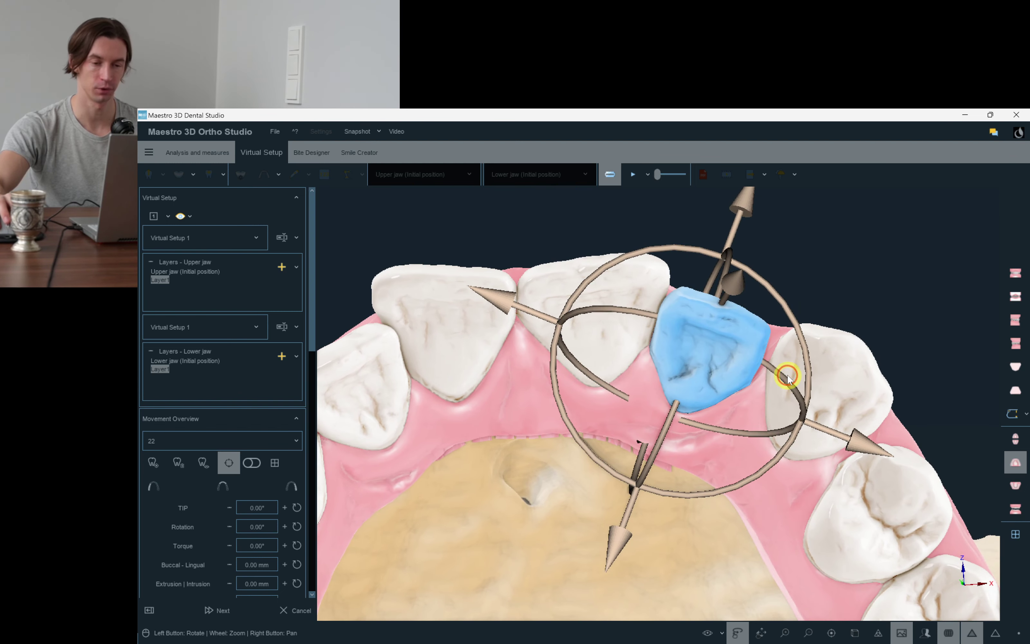
left_click_drag(664, 430, 671, 419)
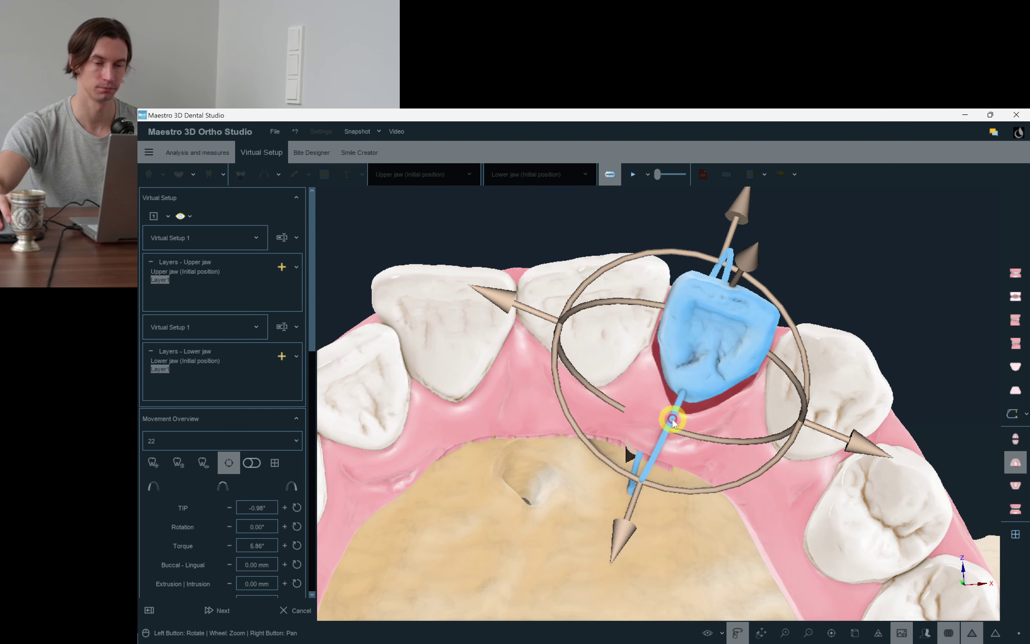
left_click_drag(804, 359, 801, 366)
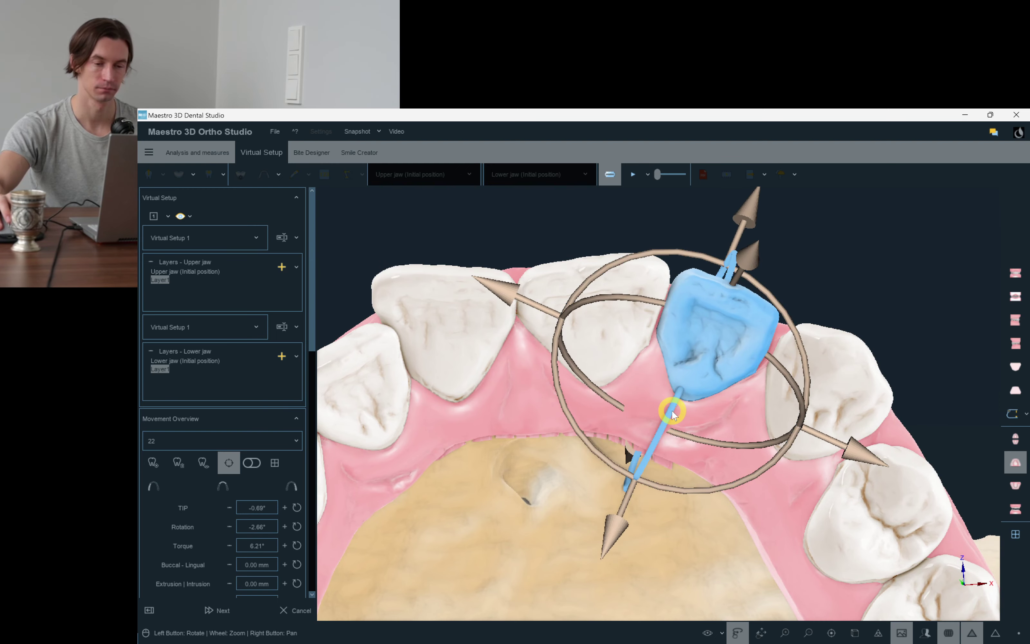
Adjust upper canine 13 to a tip of about 0.3°, a rotation of about -2.7° and a torque of about 6.9°.
left_click_drag(579, 378, 678, 384)
left_click(687, 374)
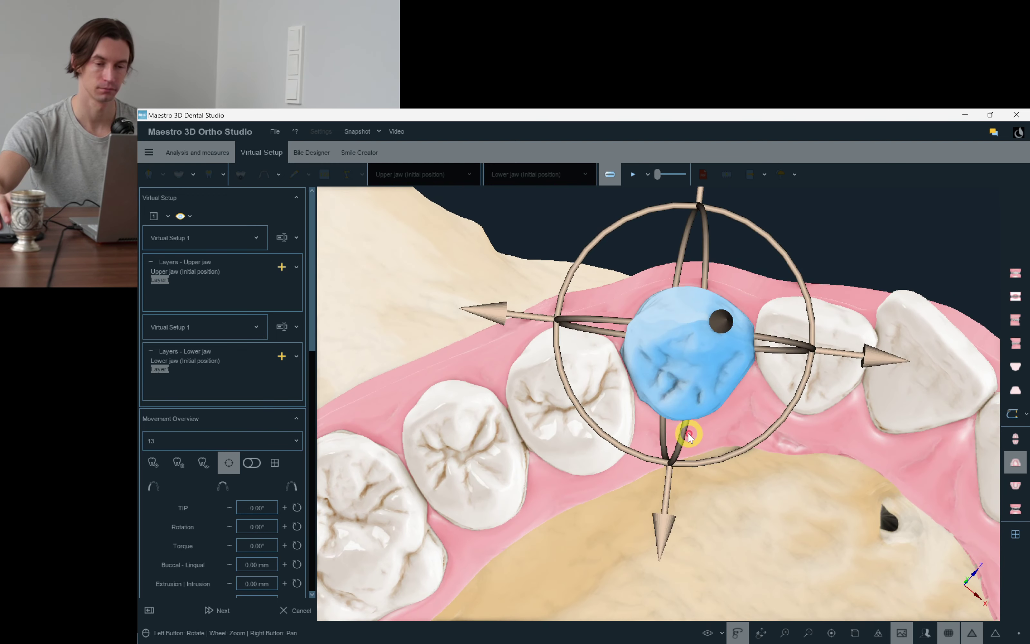
left_click_drag(688, 436, 782, 415)
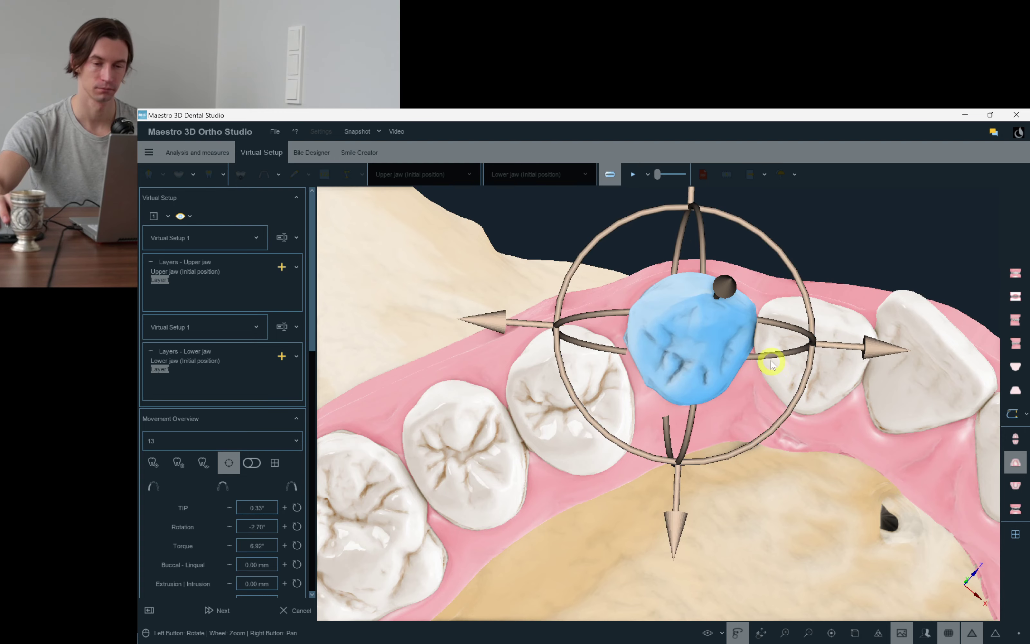
left_click_drag(772, 364, 745, 341)
Torque lateral incisor 12, and adjust central incisor 11 to a rotation of about -9.4° and a torque of about 9.8°.
left_click(639, 355)
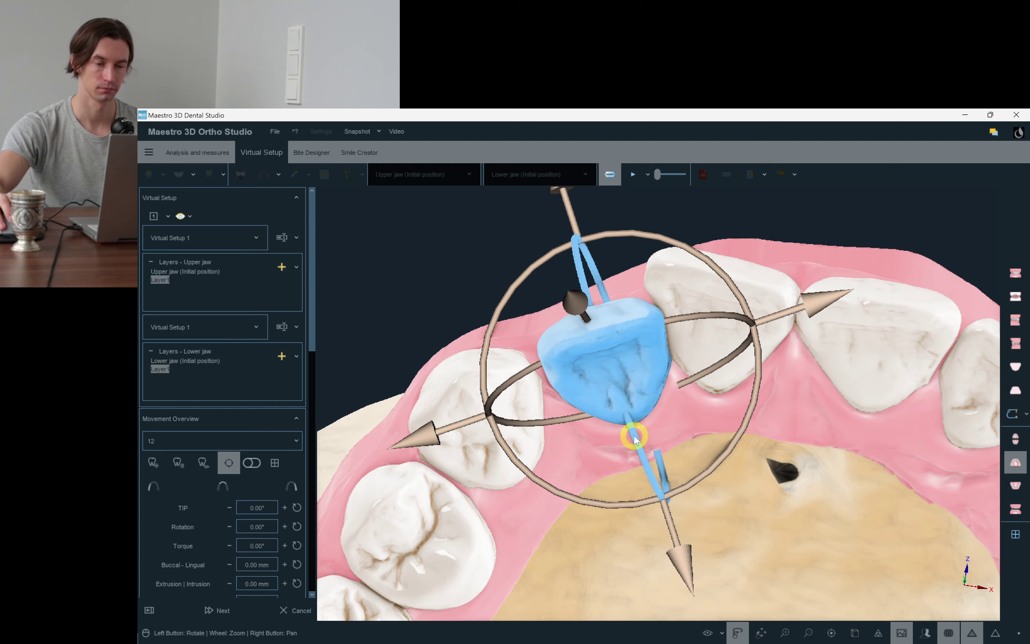
left_click_drag(634, 427, 757, 389)
left_click(738, 339)
left_click_drag(772, 428, 674, 401)
left_click_drag(787, 396, 775, 633)
Hide the upper gingiva, leaving the upper teeth and bone displayed in occlusal view.
left_click(723, 634)
left_click(713, 530)
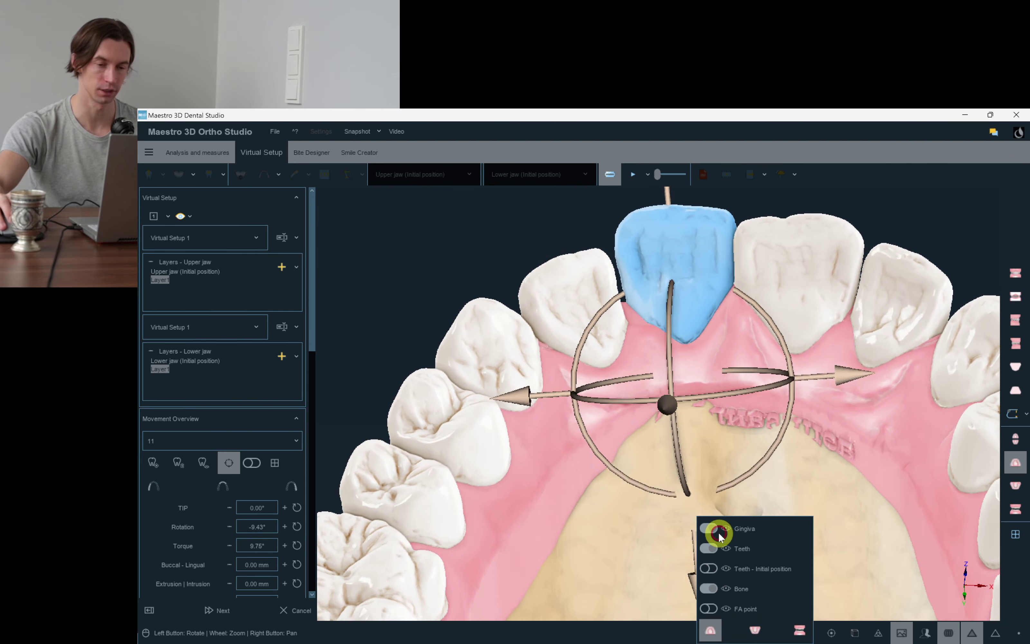
right_click(803, 403)
left_click_drag(775, 461, 762, 532)
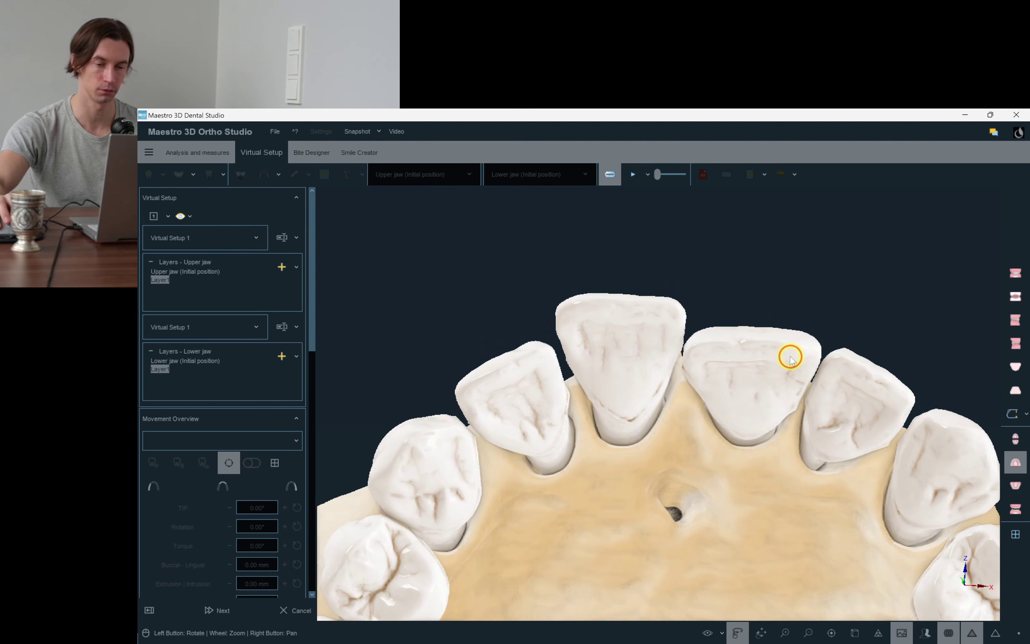
Adjust central incisor 21 to a tip of about -1.3°, a rotation of about -8.9° and a torque of about 9.8°.
left_click(787, 356)
left_click_drag(847, 425, 731, 417)
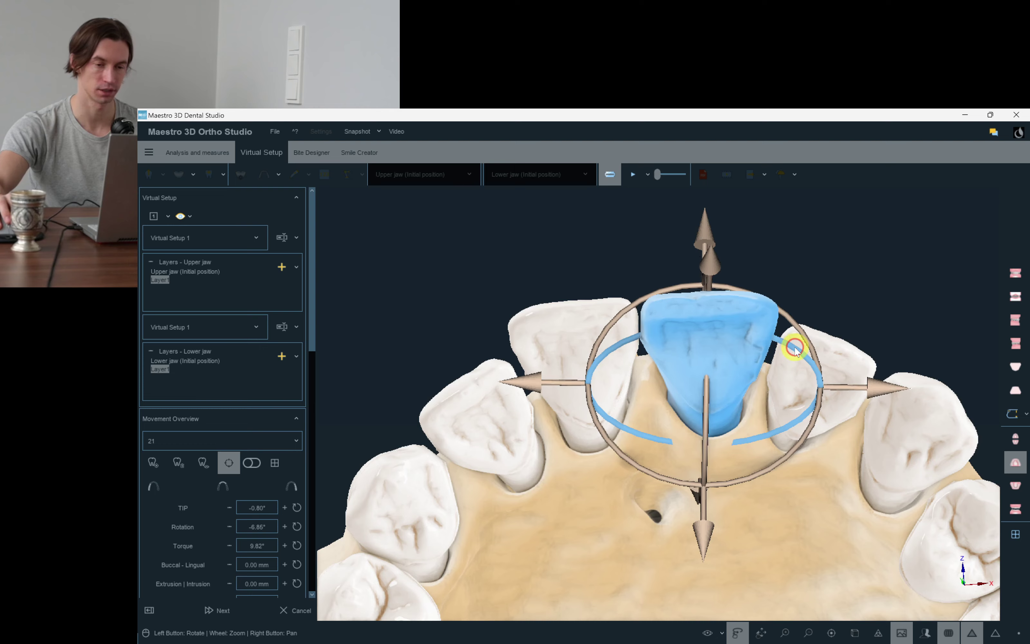
left_click_drag(807, 447, 690, 473)
scroll(664, 476, "up", 1)
left_click_drag(722, 510, 835, 507)
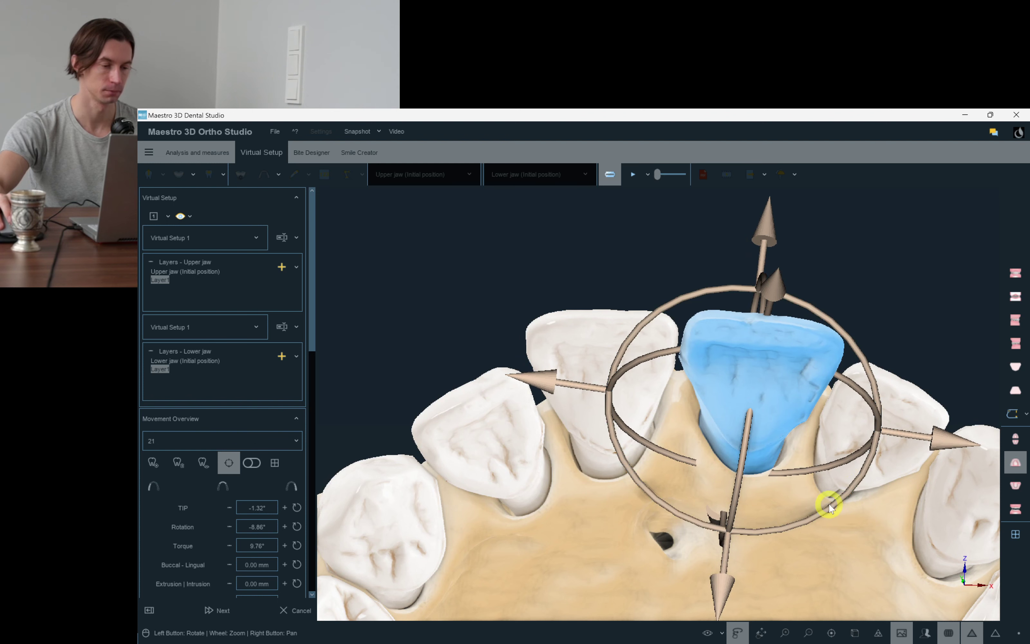
Adjust upper central incisor 11 to a tip of about -1.5°, a rotation of about -10.2° and a torque of about 9.5°.
left_click(591, 363)
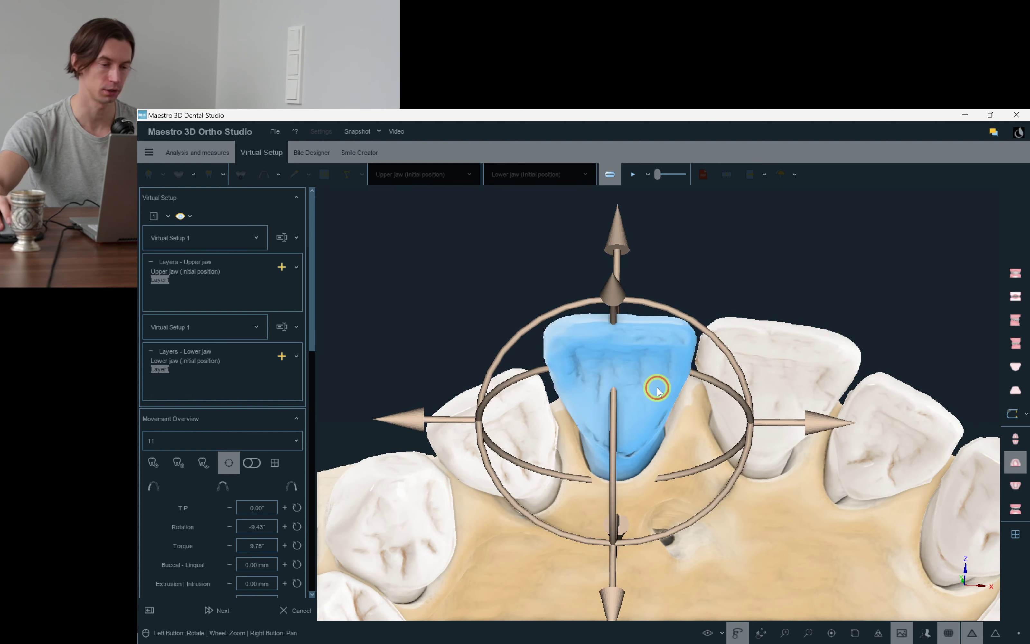
left_click_drag(709, 387, 708, 388)
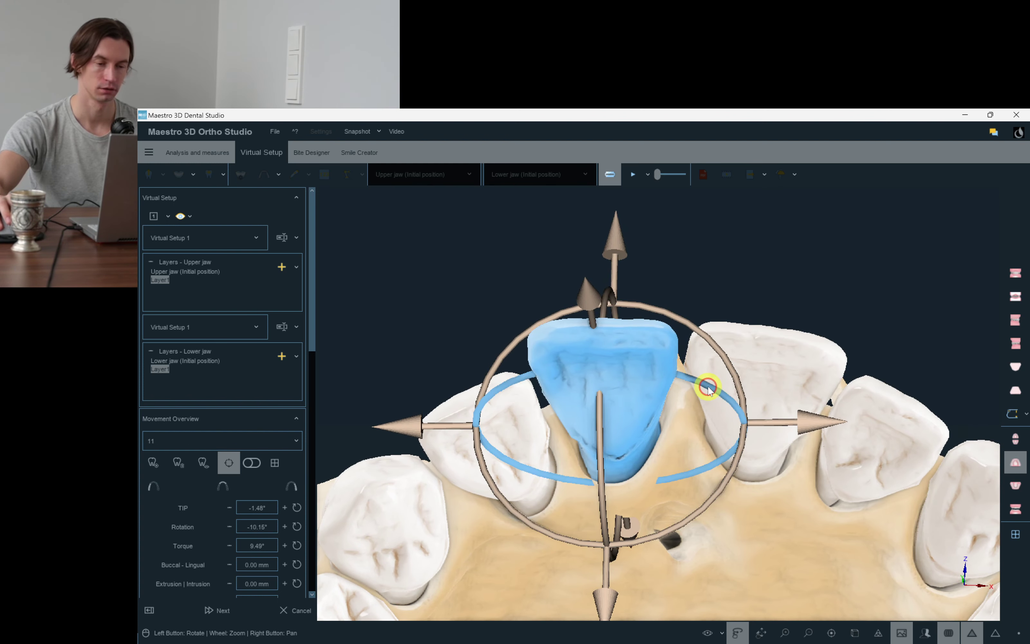
scroll(502, 410, "down", 2)
Adjust upper canine 13 to a tip of about -2.7°, a rotation of about -9.0° and a torque of about 10.2°.
left_click_drag(460, 468, 485, 460)
left_click(523, 458)
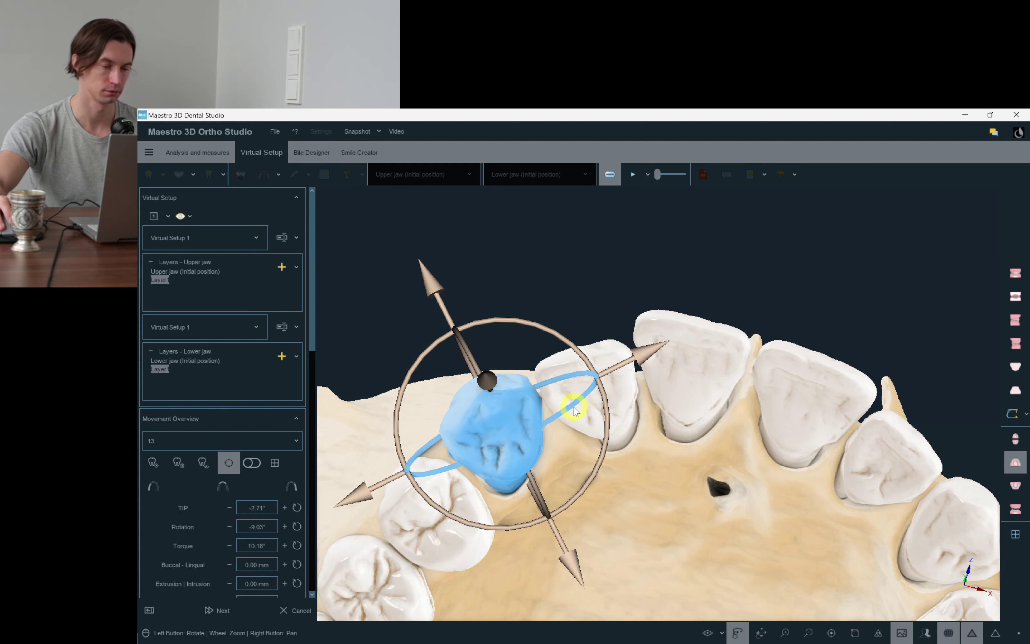
left_click_drag(575, 411, 842, 381)
Adjust upper canine 23 to a tip of about -1.9°, rotation -7.4° and torque 11.3°, and display both jaws.
left_click(814, 423)
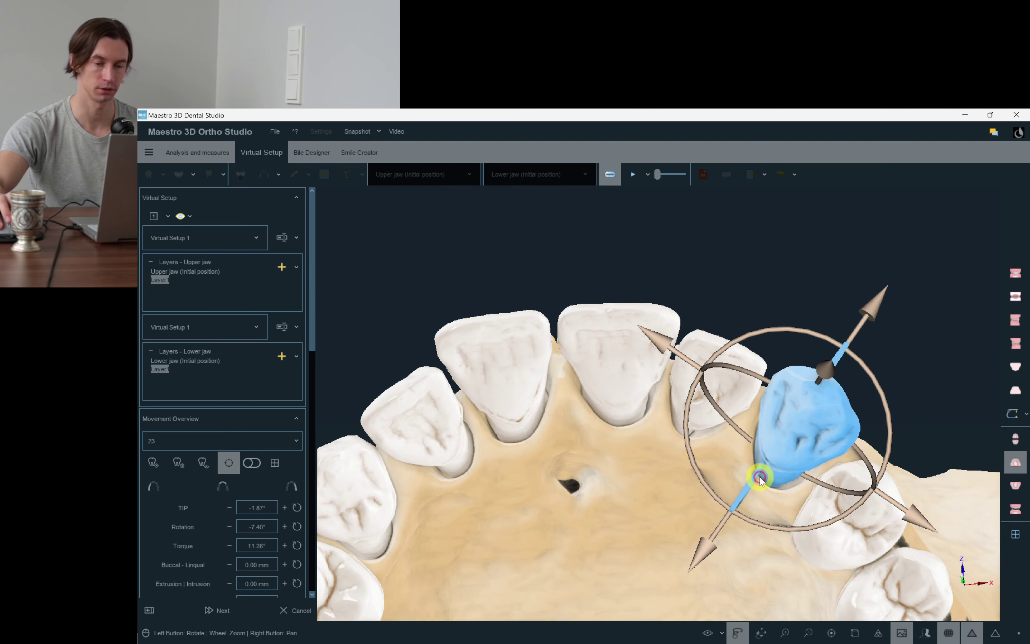
left_click(766, 320)
left_click(1016, 509)
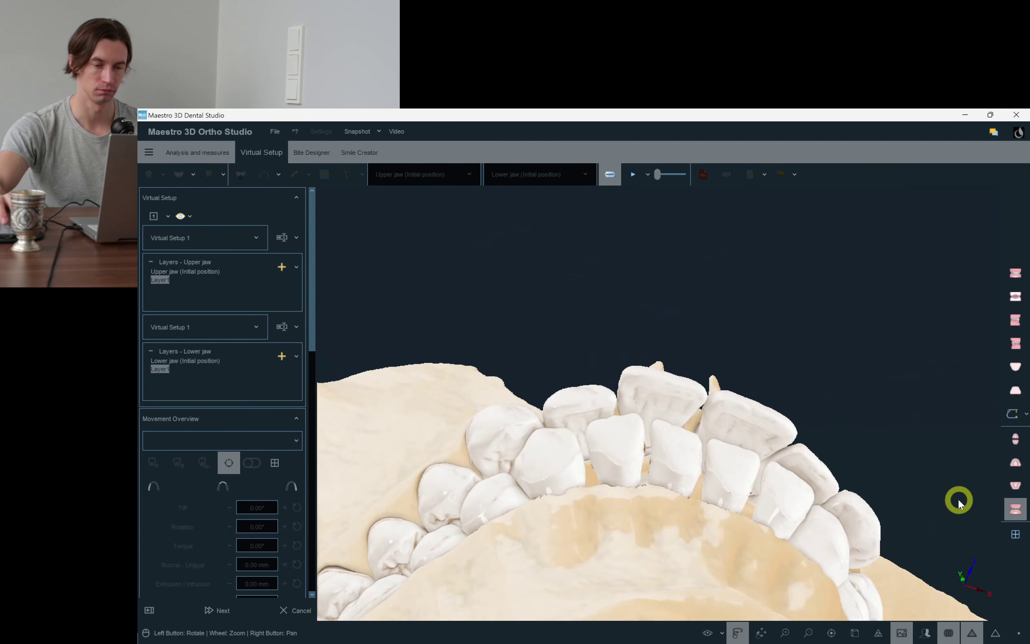
With only the upper jaw displayed, adjust lateral incisor 12 to about -2.4° tip, -3.9° rotation and 12.5° torque, and torque canine 13 to about 10.4°.
left_click(1015, 463)
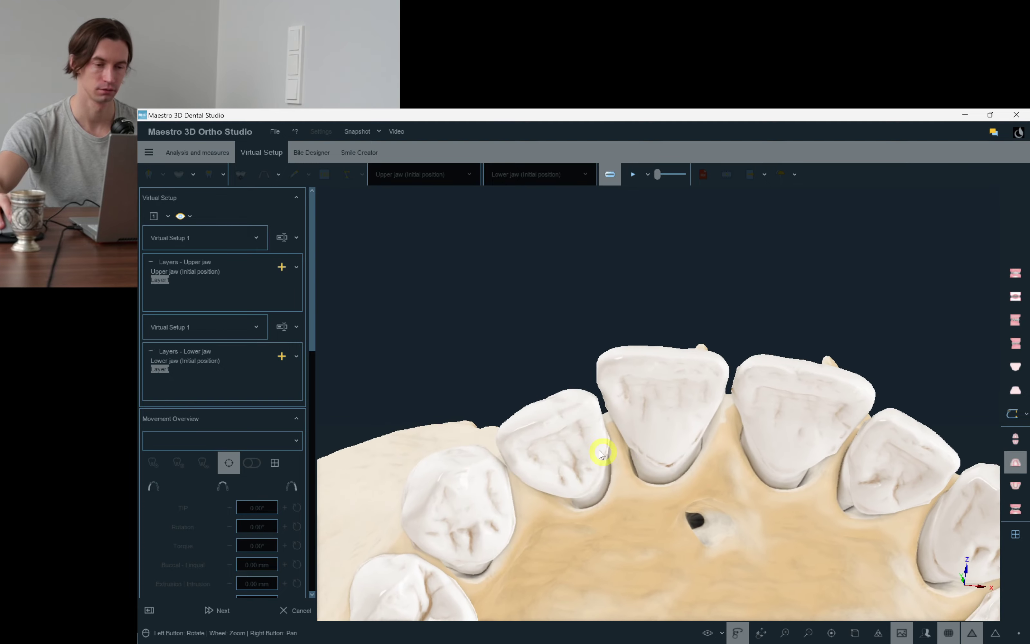
left_click(601, 454)
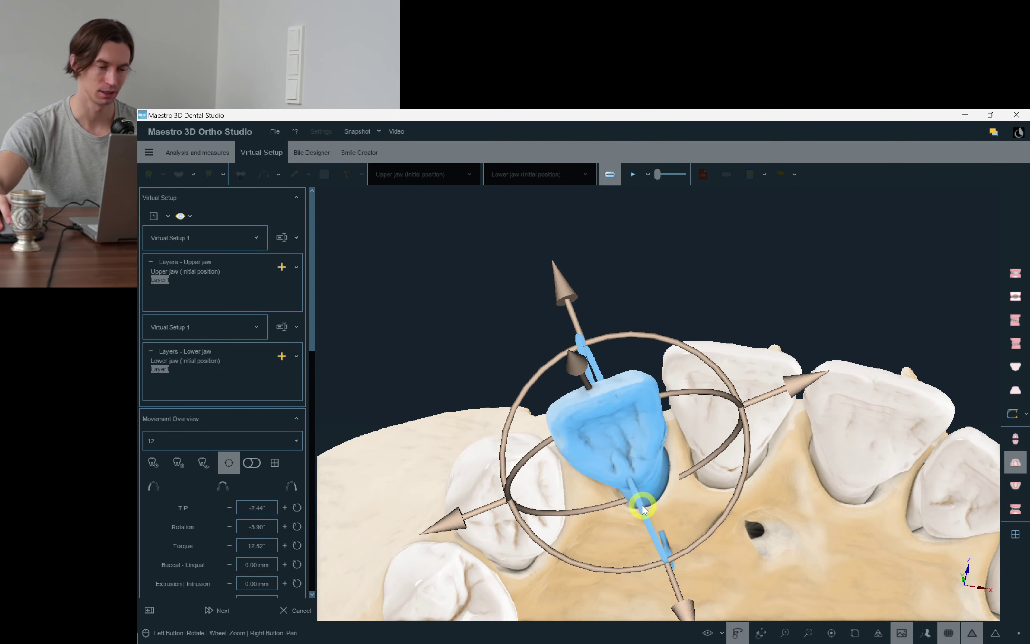
left_click_drag(724, 549, 703, 522)
right_click(702, 522)
left_click(529, 394)
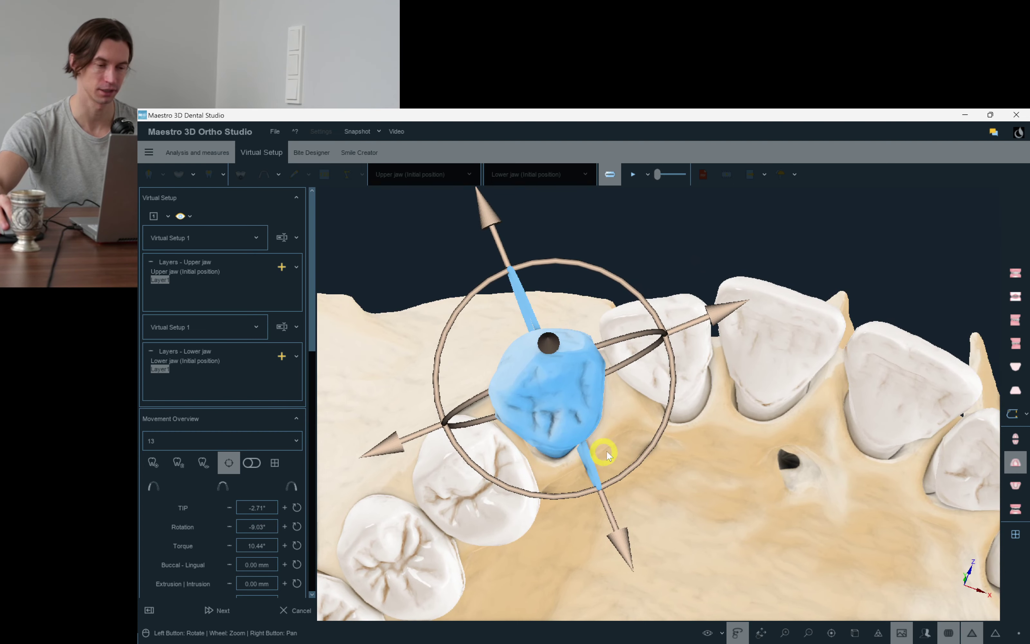
left_click(658, 445)
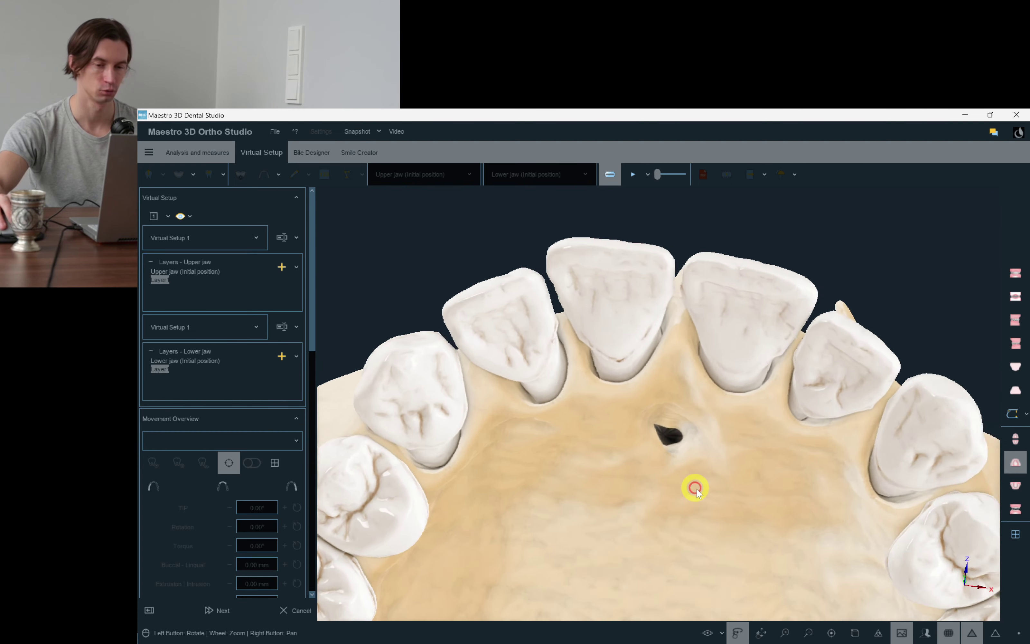
Adjust lateral incisor 22 to about -0.7° tip, -2.7° rotation and 6.9° torque, and check canine 23 and the upper arch.
left_click(742, 352)
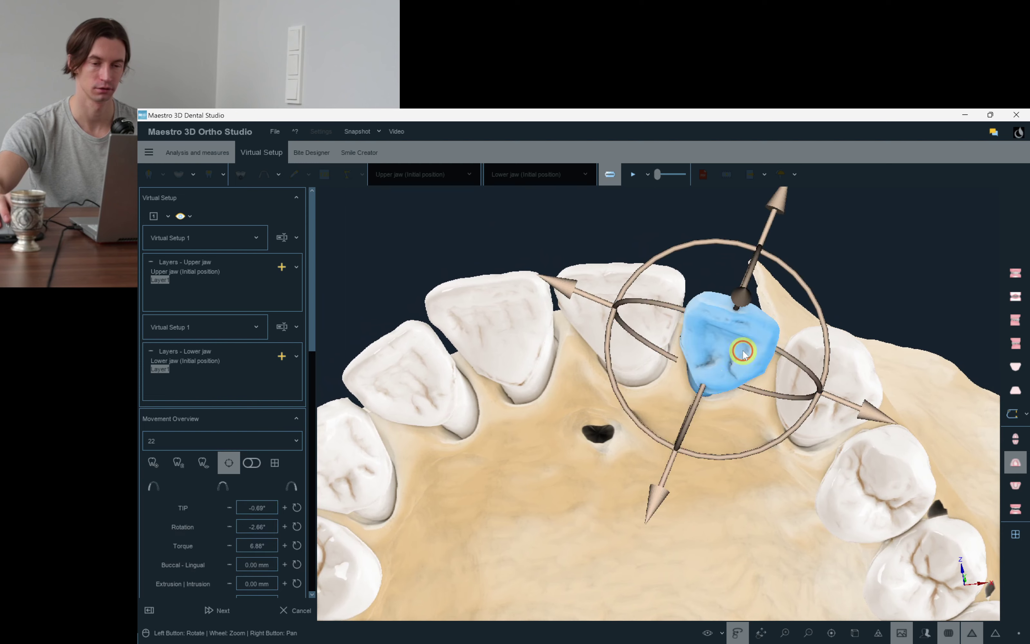
left_click(917, 261)
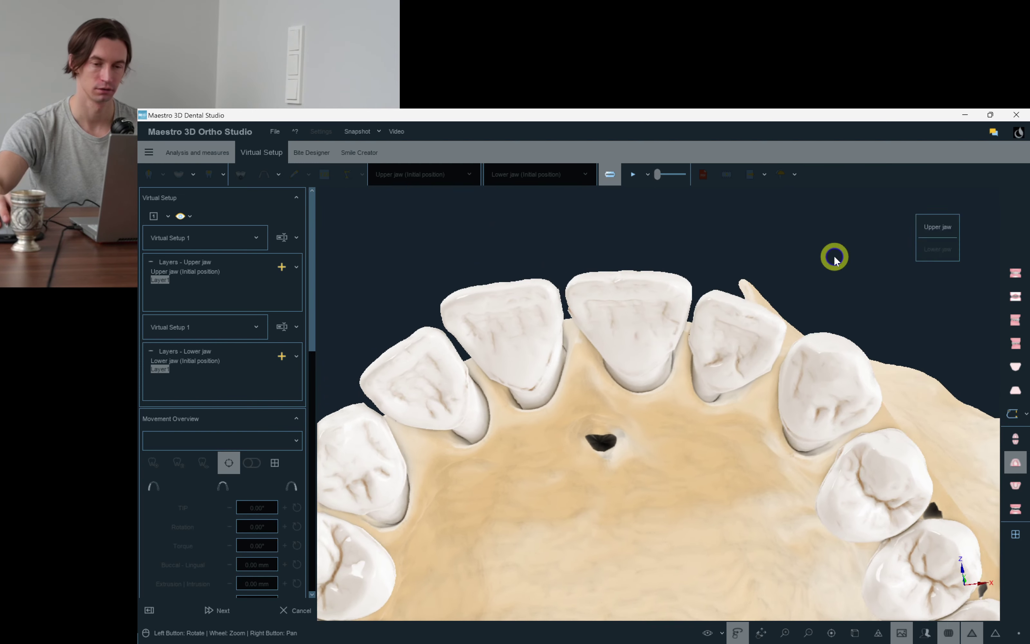
left_click(841, 416)
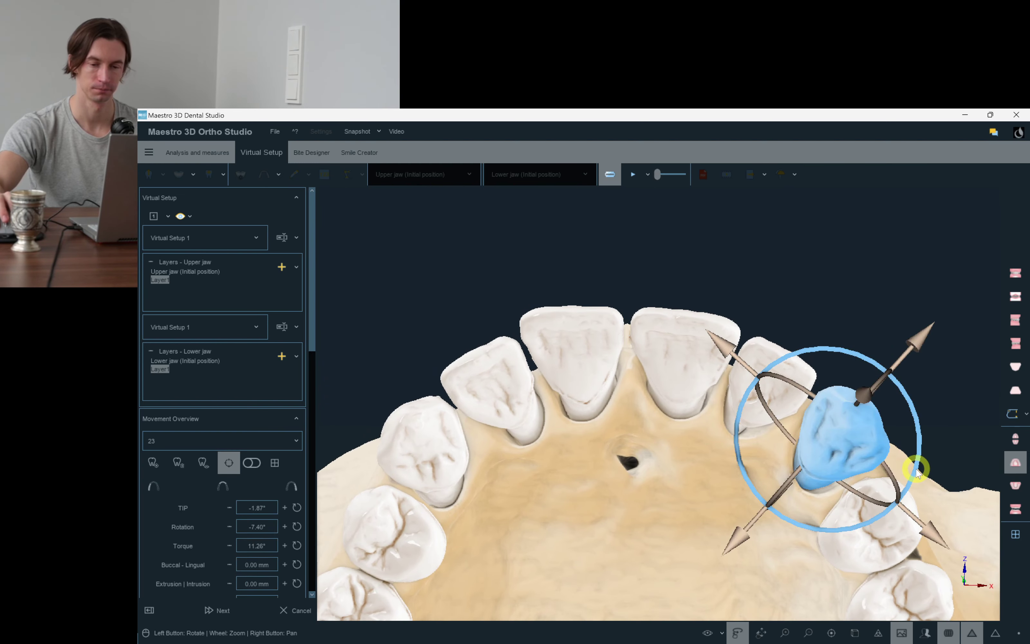
left_click(928, 383)
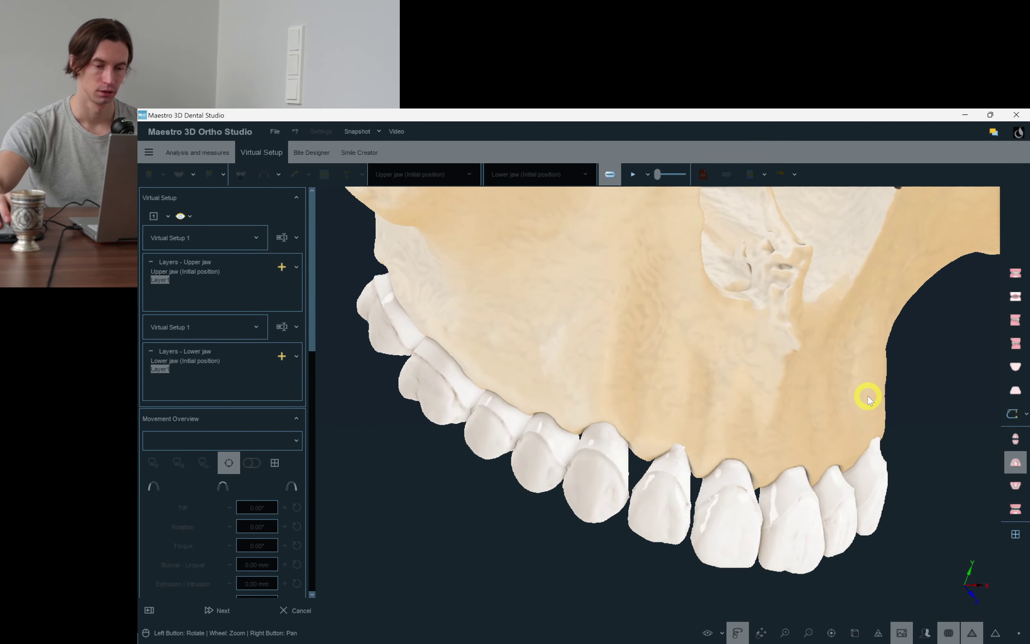
left_click_drag(867, 396, 1011, 487)
scroll(897, 464, "up", 1)
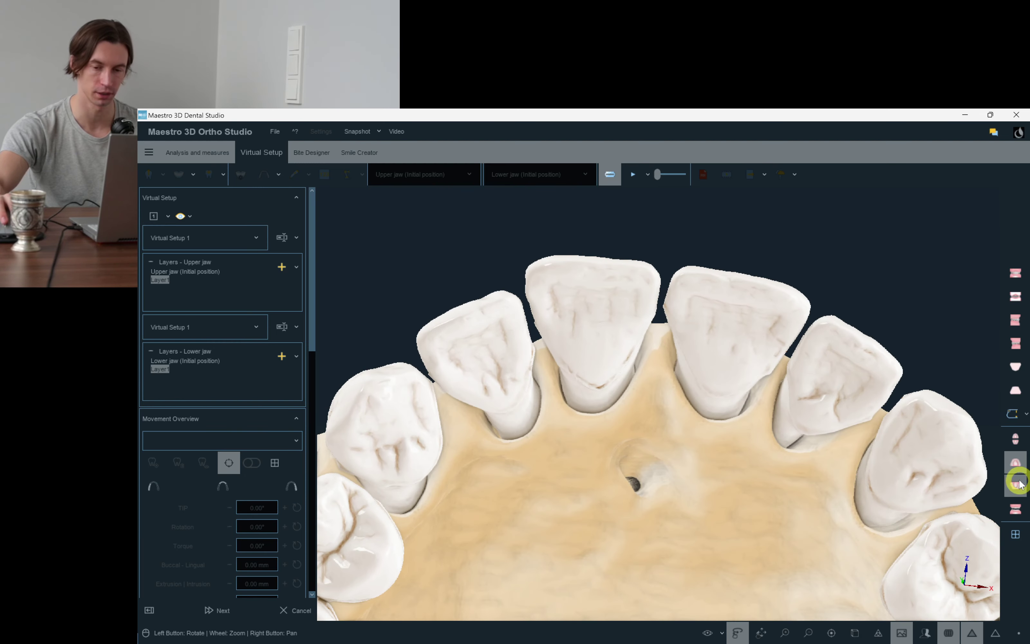
Display both jaws together and add a new layer to both the lower and upper jaw setups.
left_click(1016, 510)
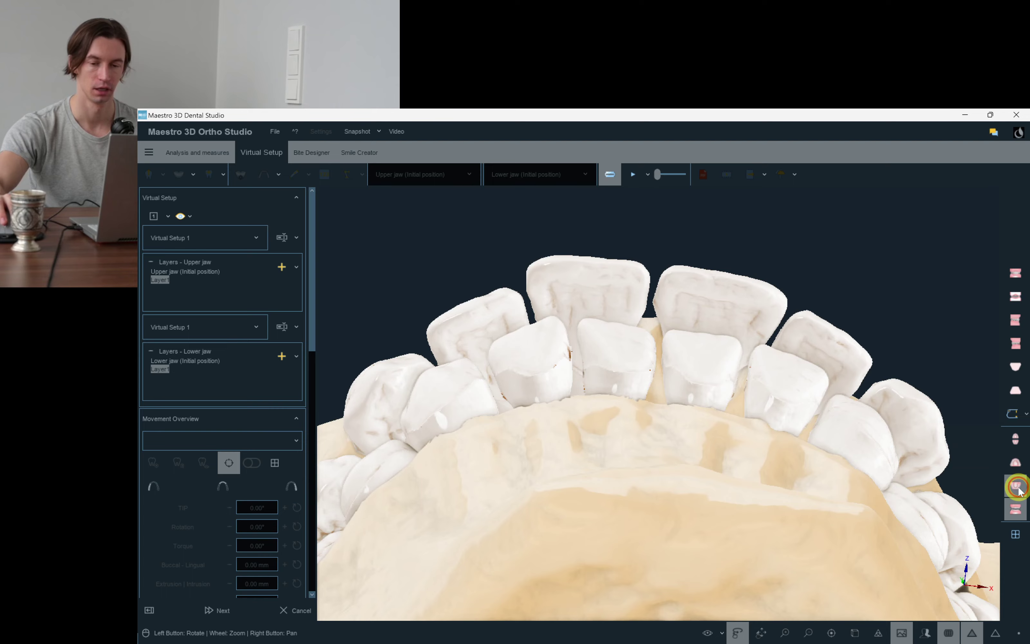
left_click(1017, 489)
left_click(1016, 512)
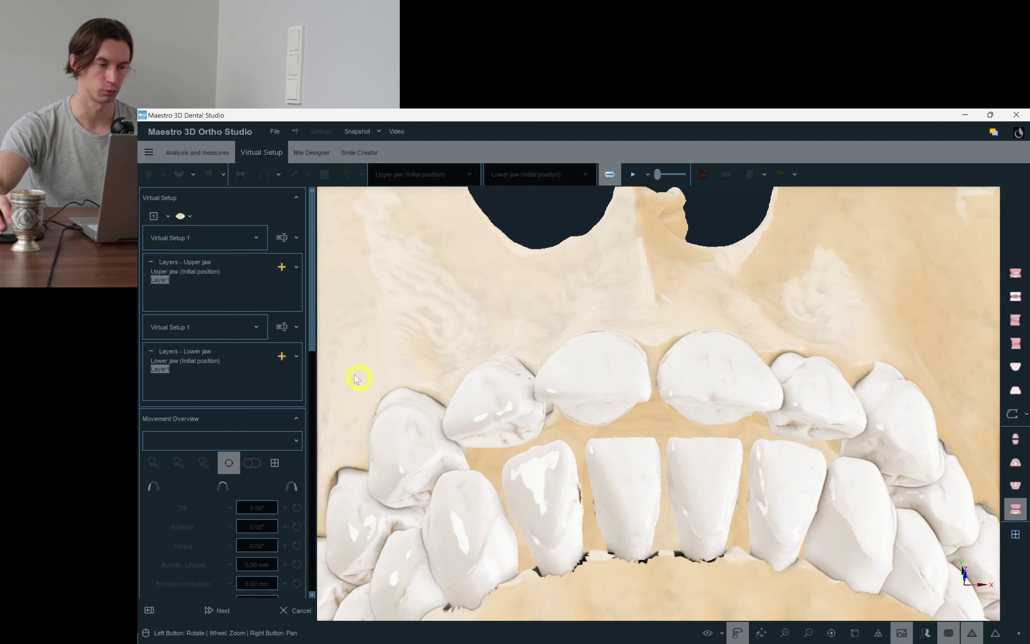
left_click(281, 356)
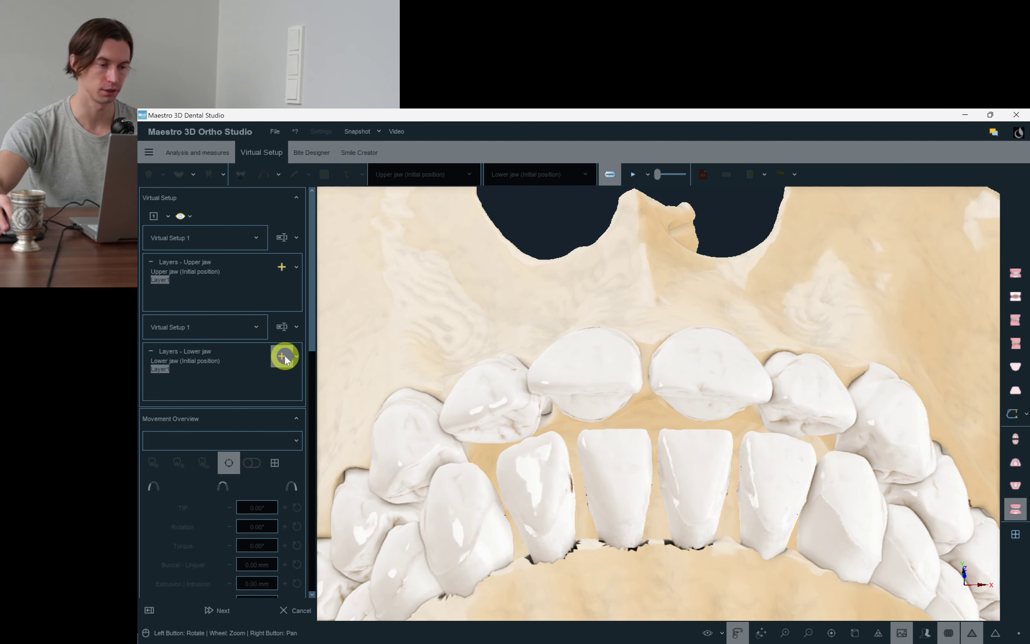
left_click(281, 267)
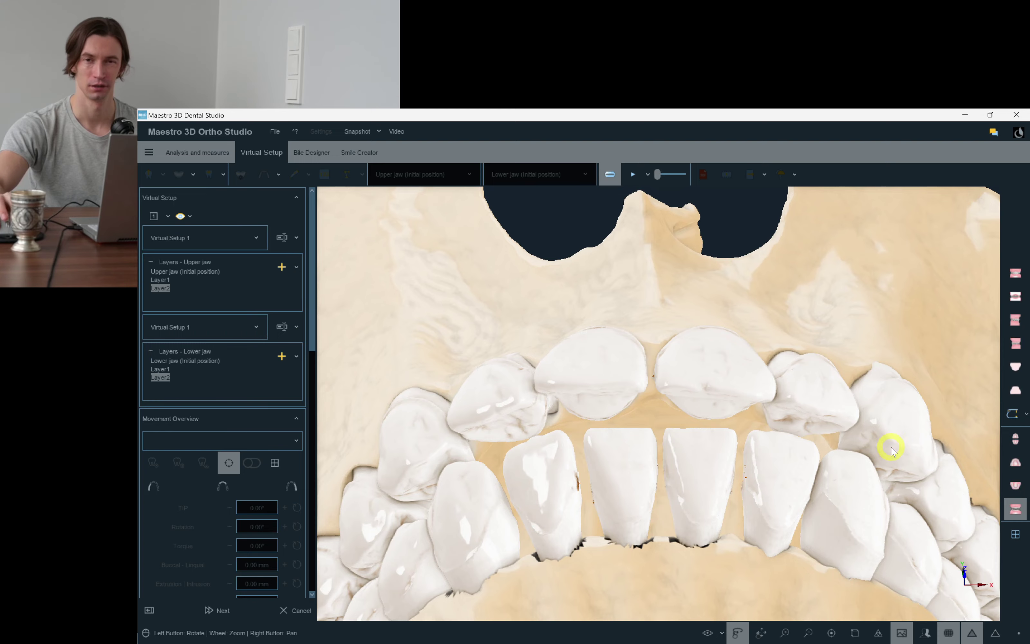
Isolate the upper jaw and adjust canine 13 to a tip of about -3.2°, a rotation of about -14.1° and a torque of about 2.4°.
left_click_drag(933, 456, 988, 463)
left_click(1015, 460)
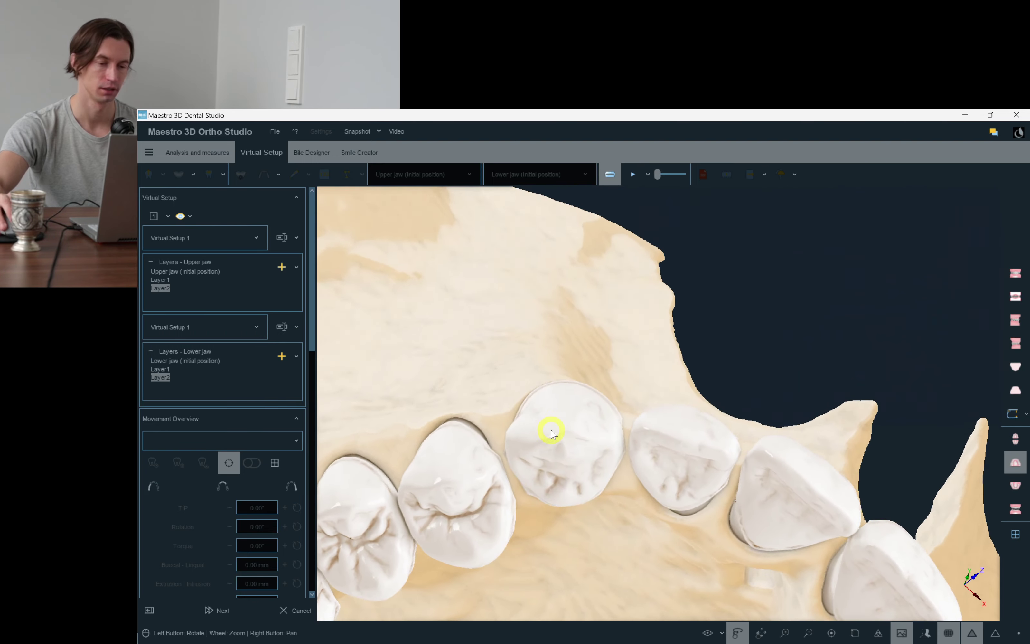
left_click(594, 452)
left_click_drag(595, 455, 654, 391)
left_click_drag(692, 425, 496, 497)
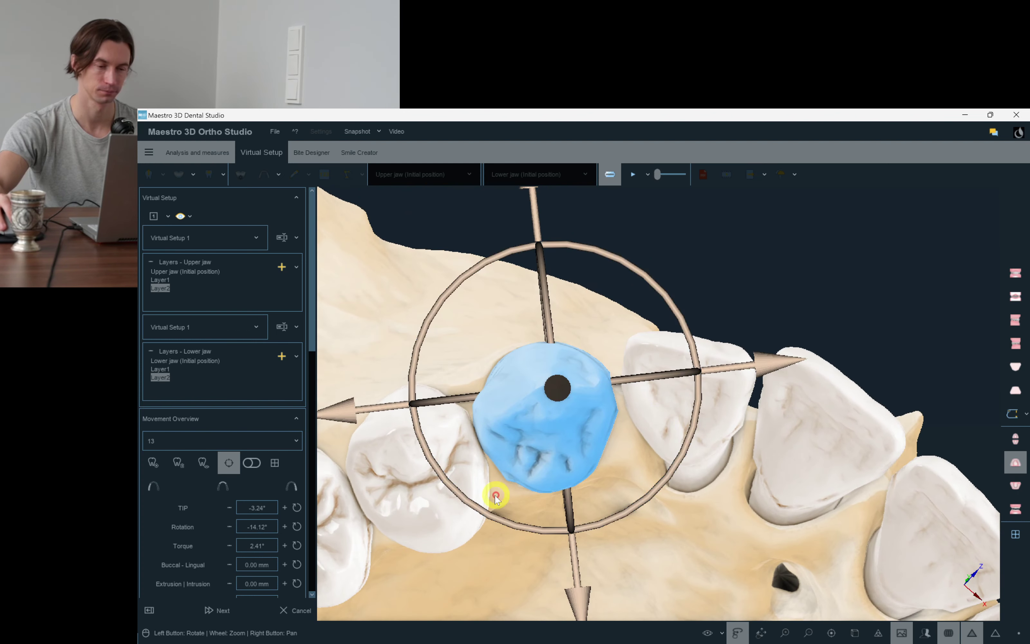
Torque lateral incisor 12, and adjust central incisor 11 to a tip of about 1.0°, rotation -17.2° and torque -4.3°.
left_click(635, 434)
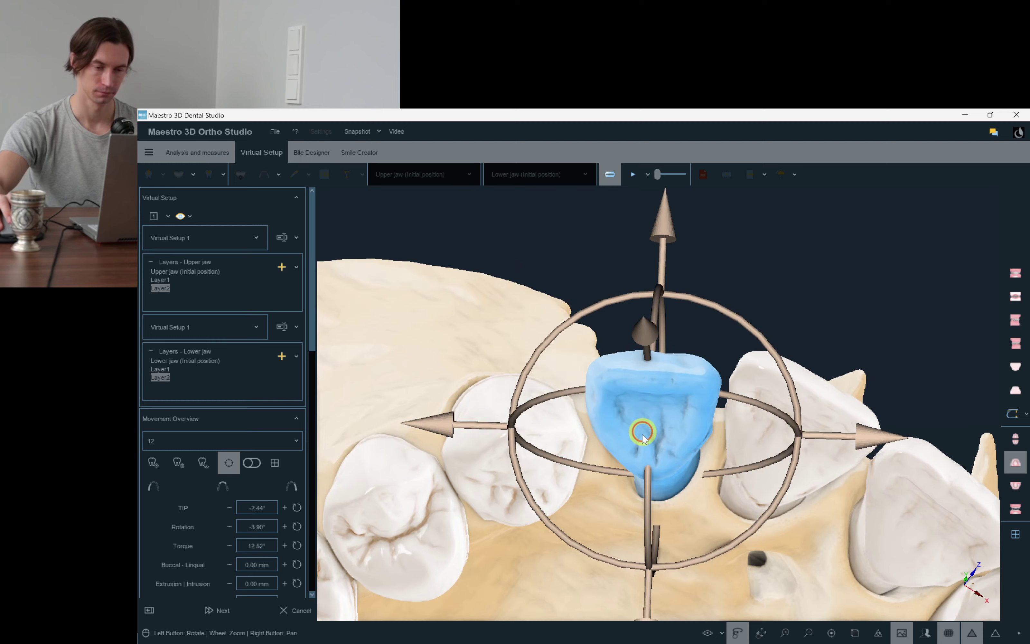
left_click(743, 430)
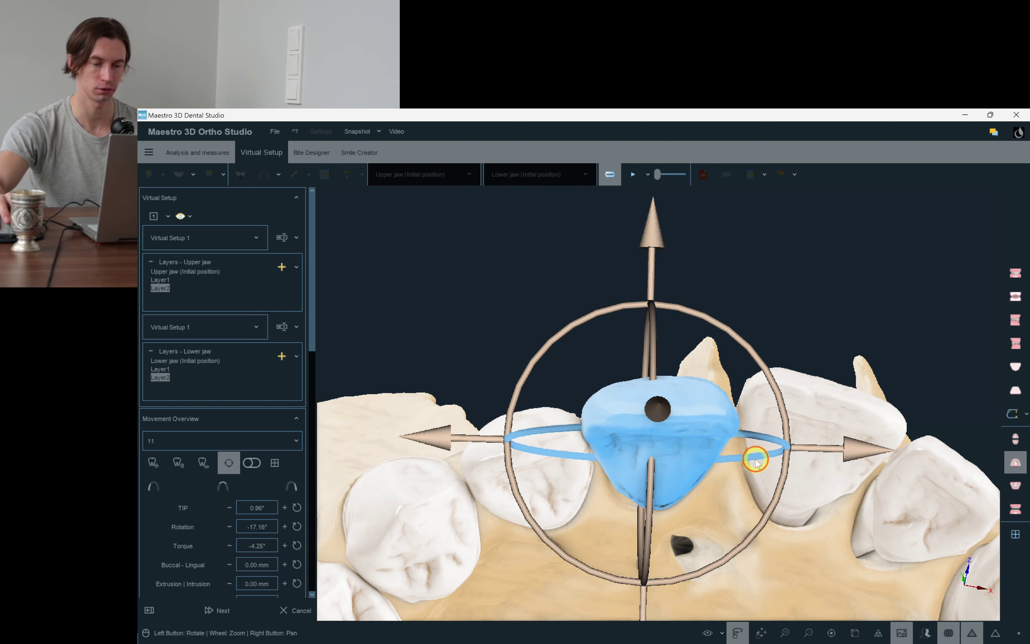
Torque upper central incisor 21 to about 4.5° and lateral incisor 22 to about 4.6°.
left_click(819, 428)
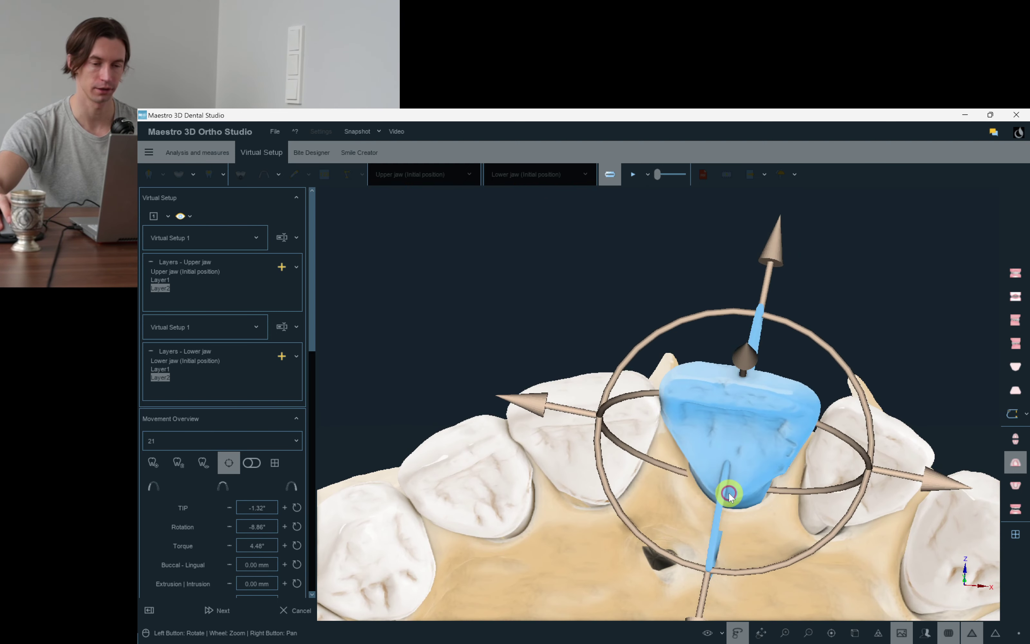
left_click(830, 468)
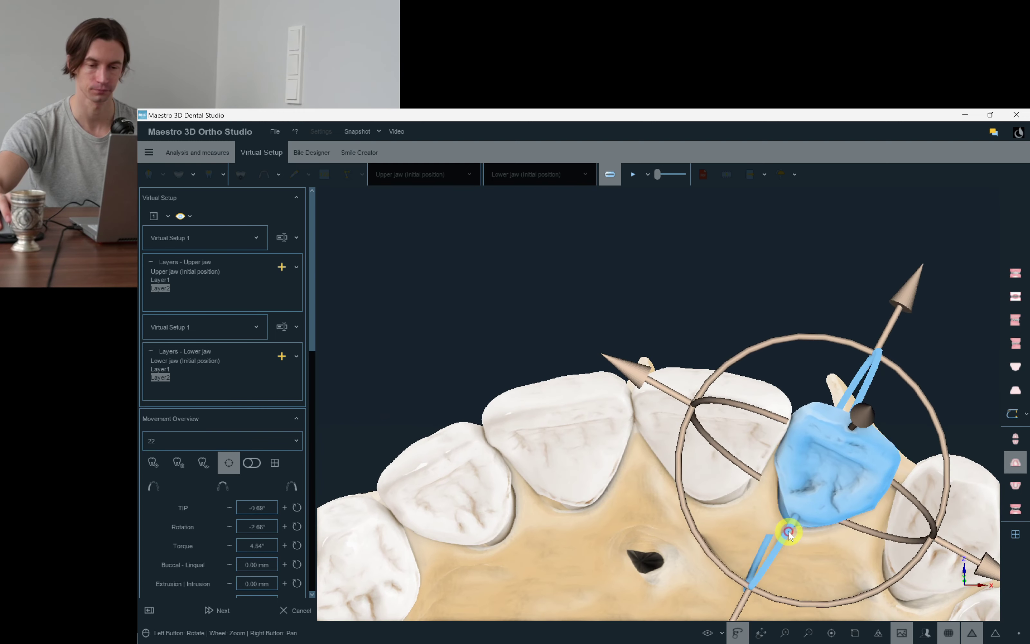
Adjust canine 23 to about -0.7° tip, -17.5° rotation and 1.2° torque, and lateral incisor 22 to about -2.0°, -2.7° and 3.9°.
left_click(894, 471)
left_click_drag(926, 468, 790, 506)
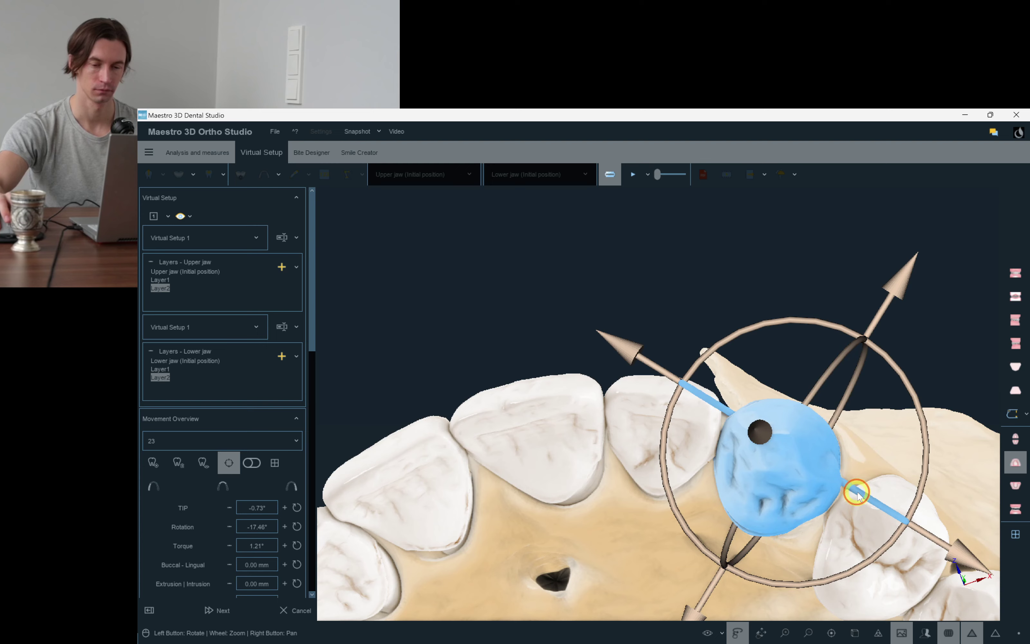
left_click(687, 430)
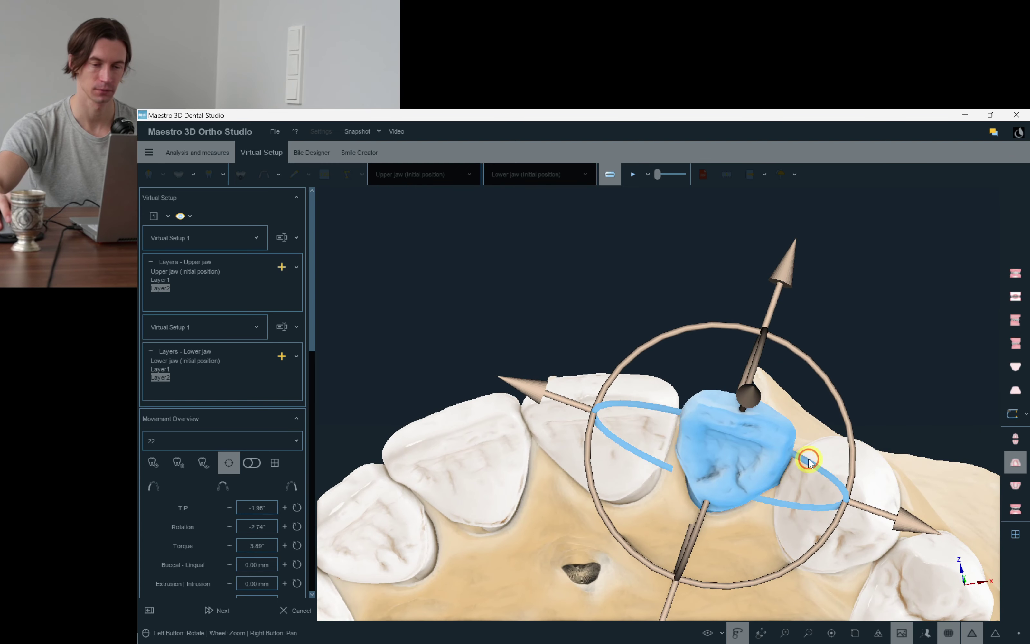
Adjust central incisor 21 to about -2.0° tip, -8.8° rotation and -2.5° torque, and incisor 11 to about 1.2°, -17.2° and -5.9°.
left_click(664, 453)
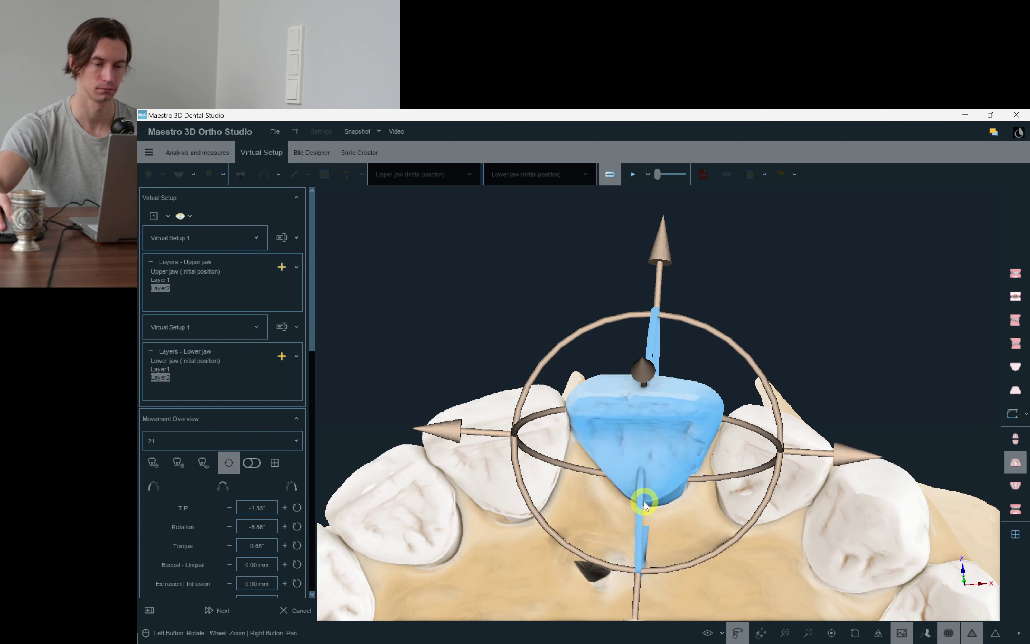
left_click(720, 482)
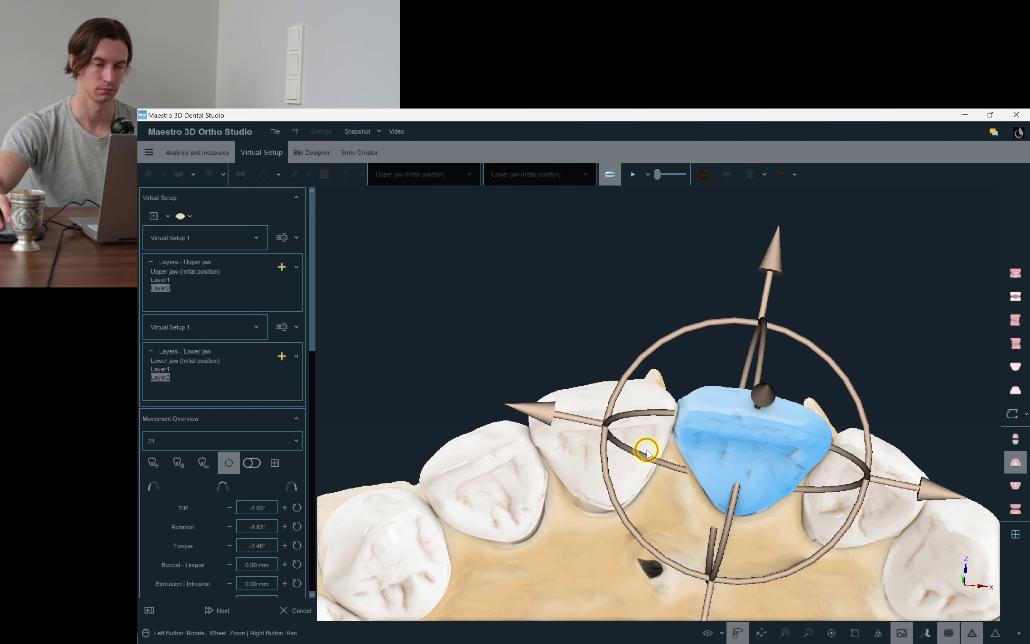
left_click(532, 471)
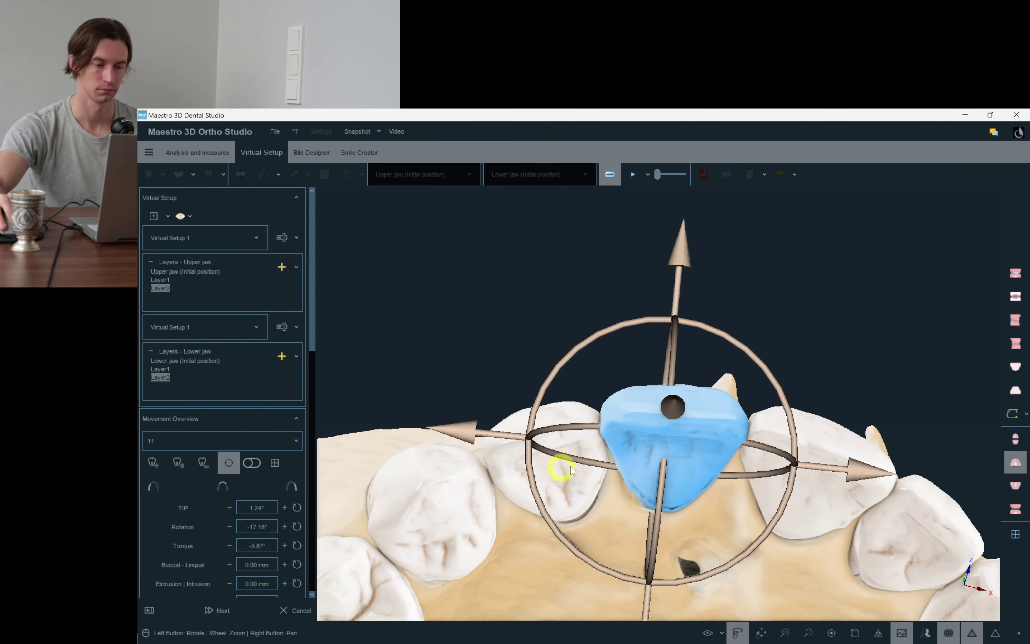
Torque upper lateral incisor 12 to about 0.8° and display both jaws together.
left_click(497, 483)
left_click(636, 481)
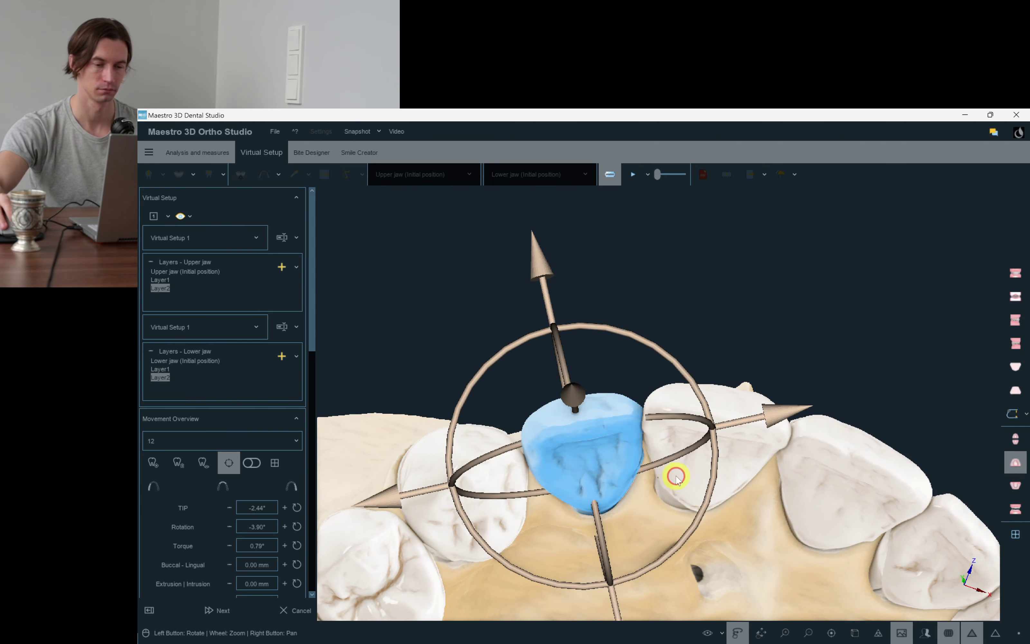
left_click(822, 337)
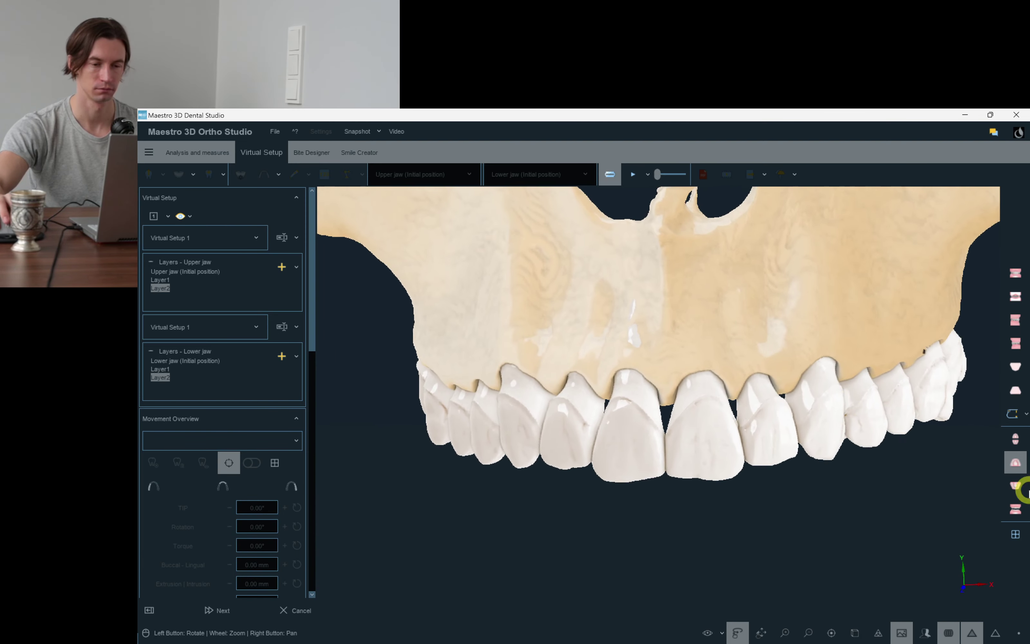
left_click(1017, 506)
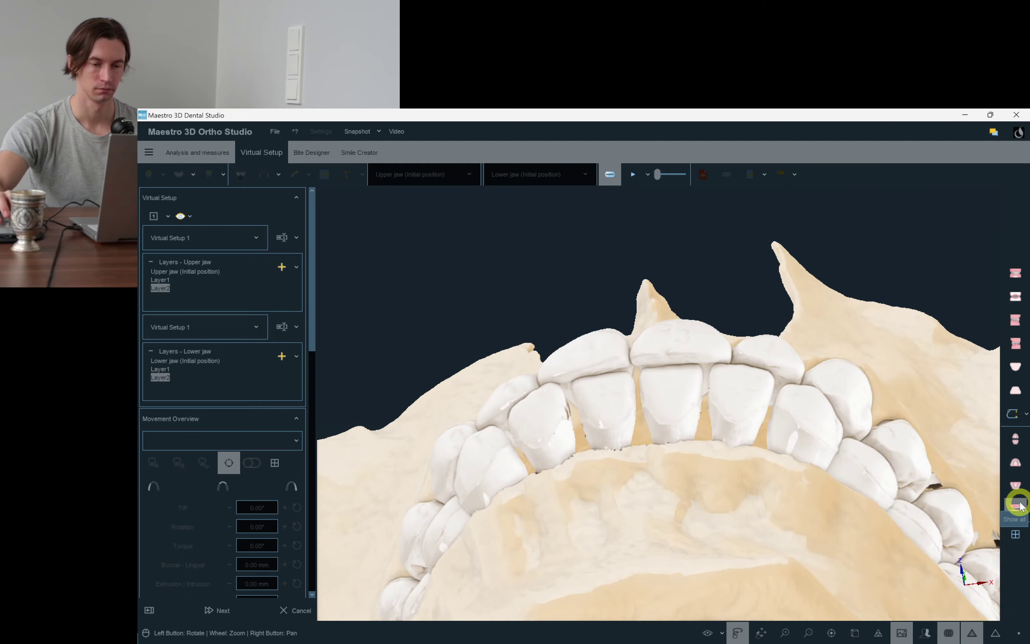
Display only the lower jaw, torque canine 33 to about 6.0°, and adjust lateral incisor 32 to about -3.3° tip and -0.3° torque.
left_click(1016, 485)
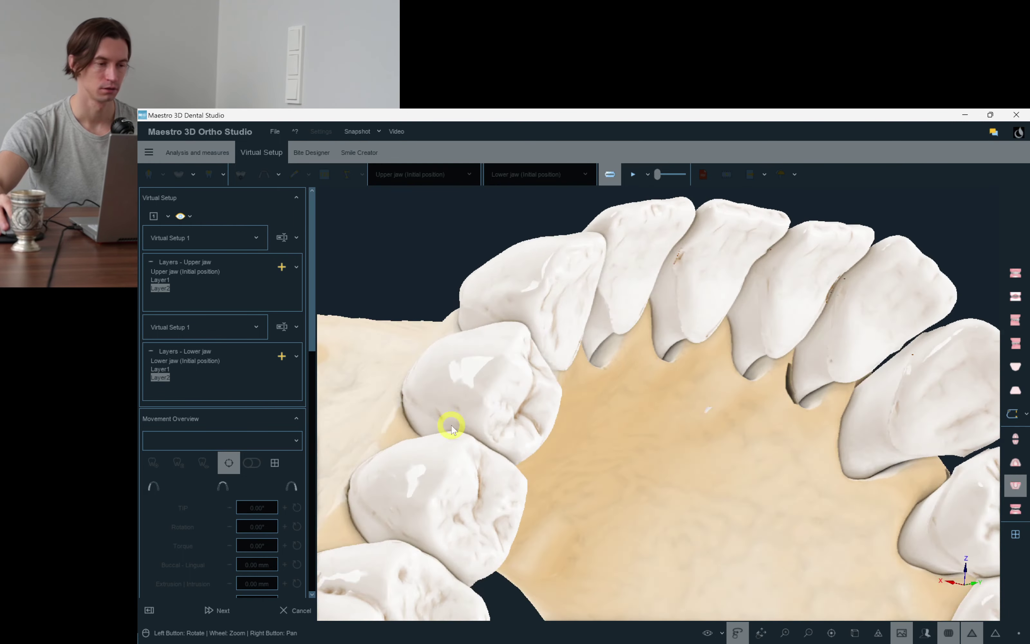
left_click(563, 318)
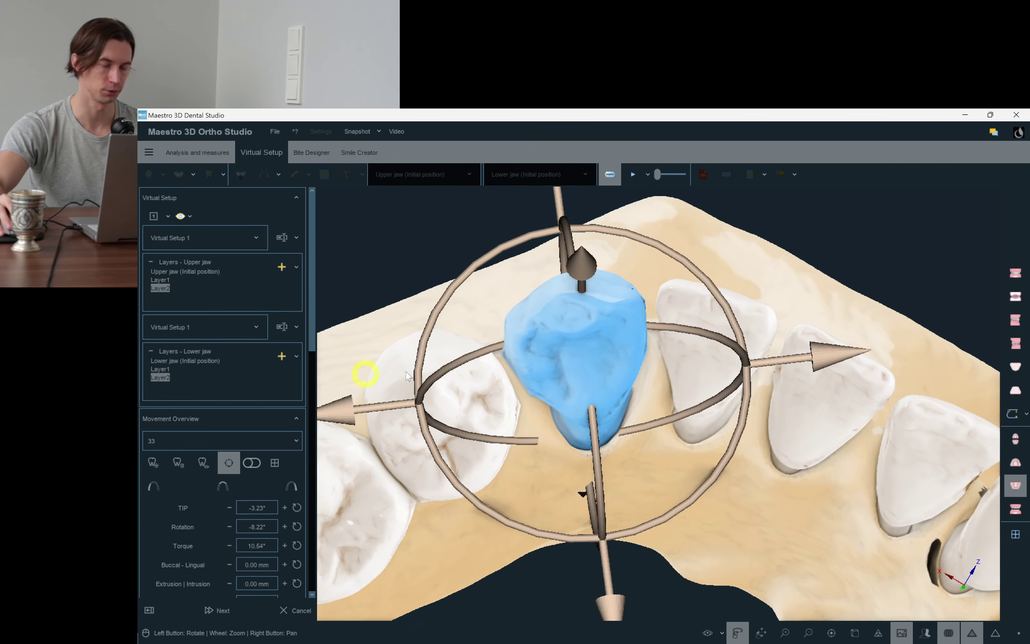
left_click_drag(593, 425, 595, 452)
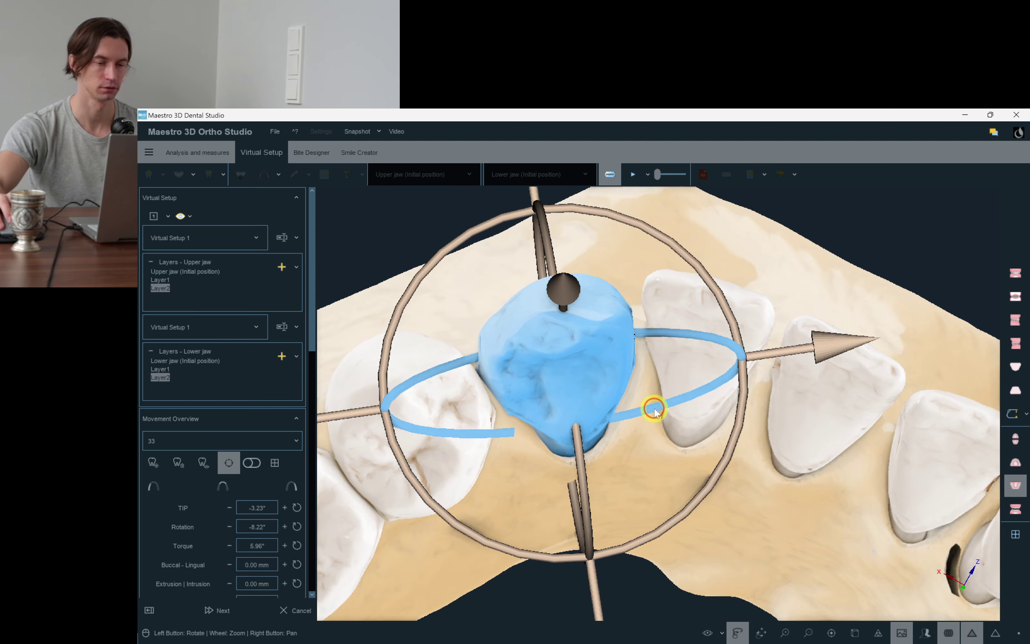
left_click(680, 379)
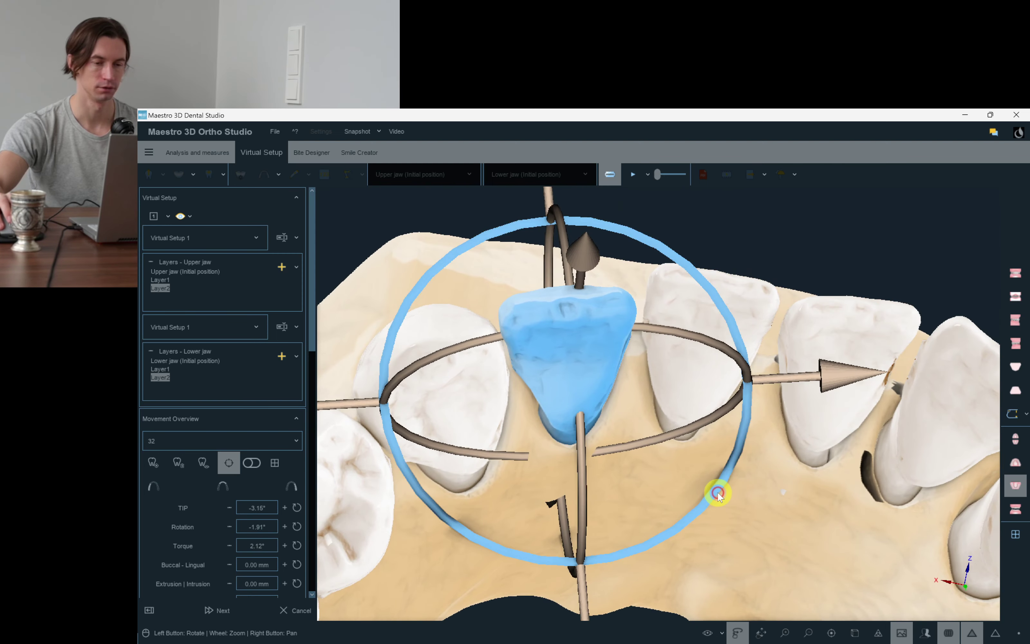
left_click_drag(717, 495, 577, 476)
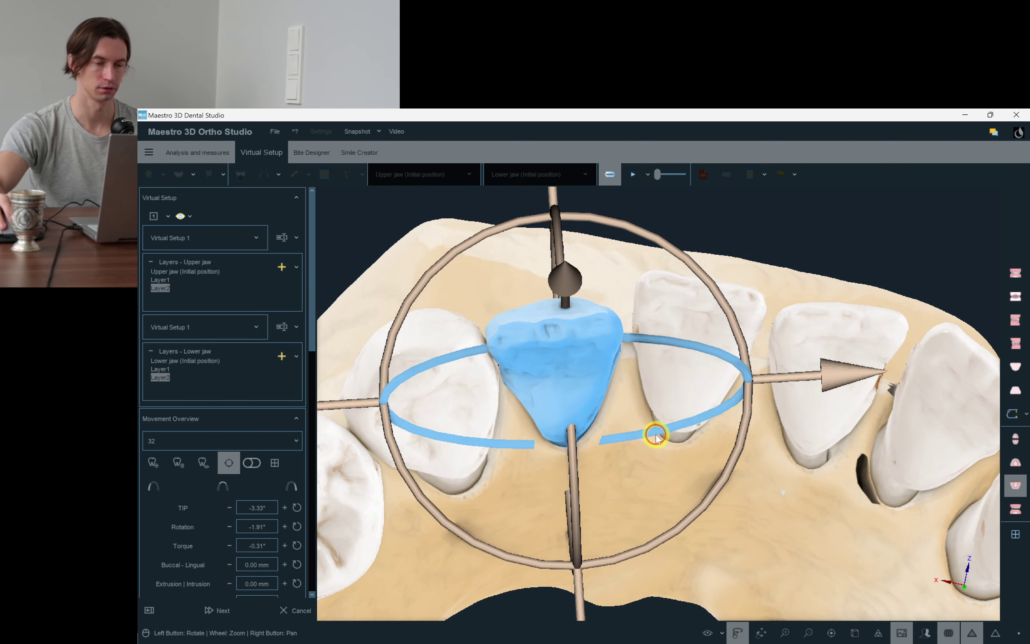
Adjust lower central incisor 31 to about -1.8° tip, -6.0° rotation and -3.3° torque, and lateral incisor 32 to about -2.6°, -1.9° and -1.0°.
left_click(697, 361)
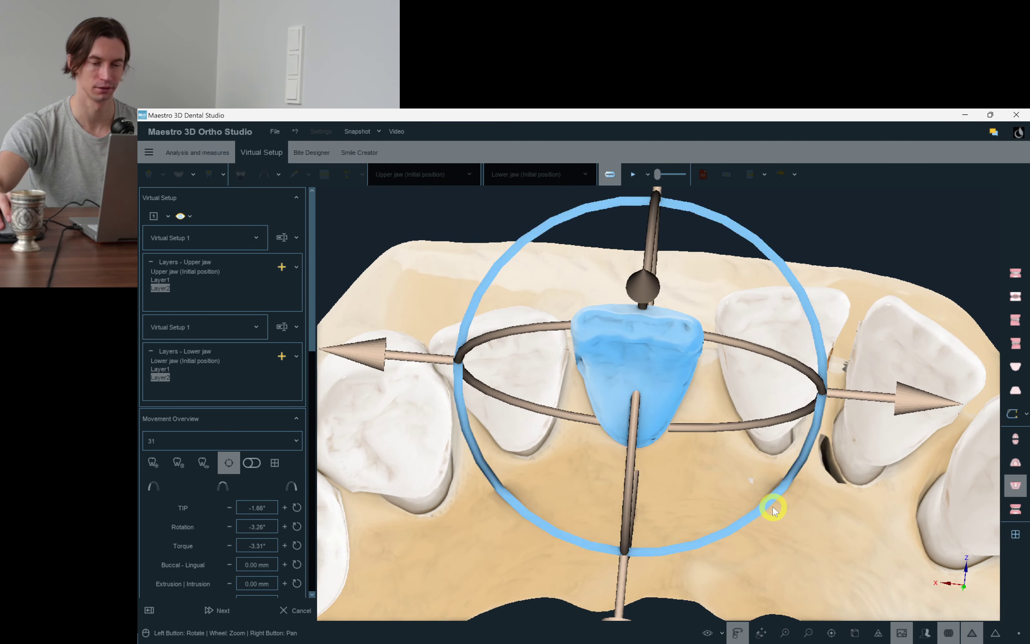
left_click_drag(773, 510, 782, 494)
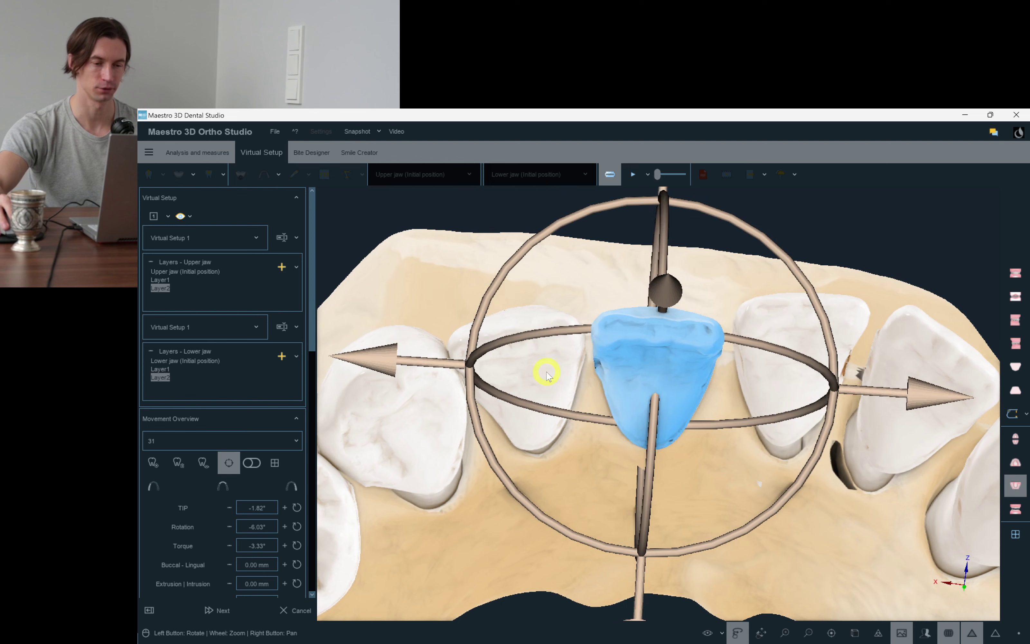
left_click(547, 374)
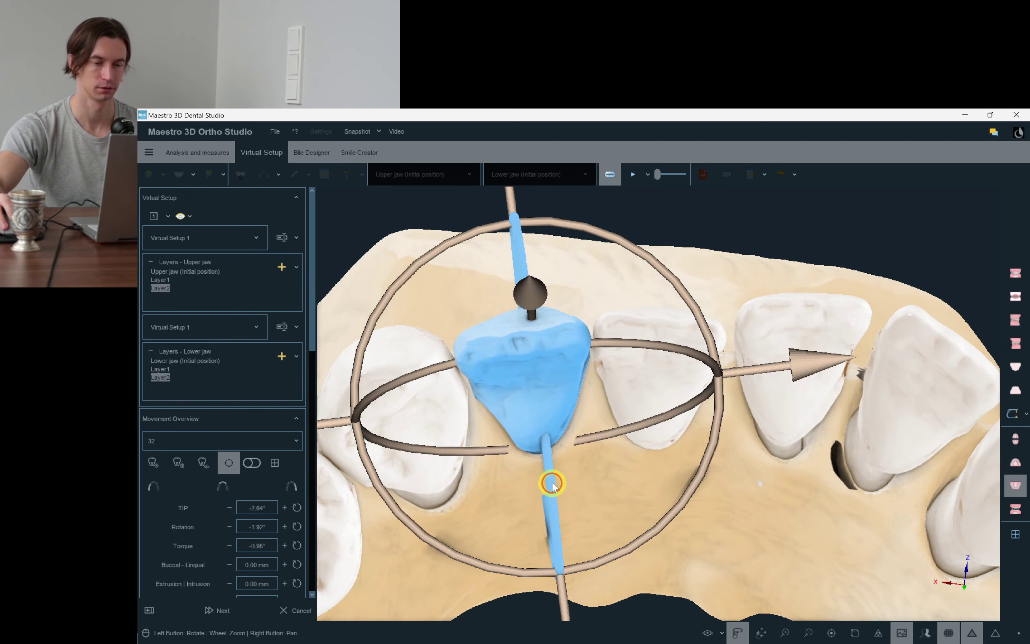
Adjust the tip, rotation and torque of lower central incisor 41 to align it with the neighbouring incisors.
left_click(821, 379)
left_click_drag(915, 482, 895, 504)
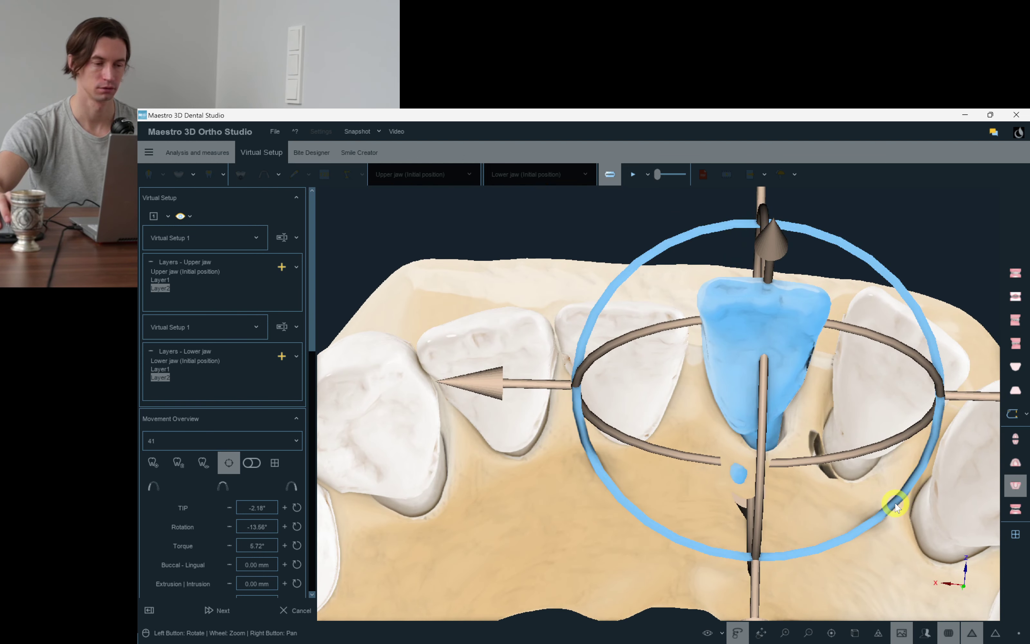
left_click_drag(759, 452, 812, 442)
left_click_drag(822, 447, 804, 418)
left_click_drag(849, 480, 909, 420)
Adjust lower lateral incisor 42 to about -3.5° tip, 10.3° rotation and 1.2° torque, and canine 43 to about -2.7°, 2.2° and 5.1°.
left_click(833, 386)
left_click_drag(957, 537, 958, 488)
left_click_drag(796, 443, 786, 473)
left_click(884, 422)
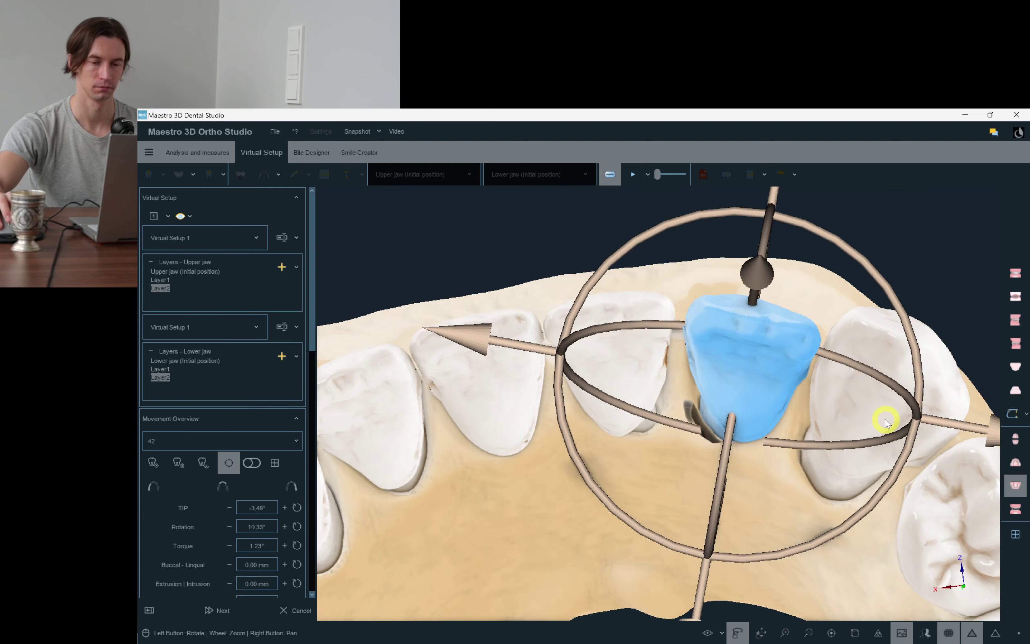
left_click_drag(685, 441, 863, 380)
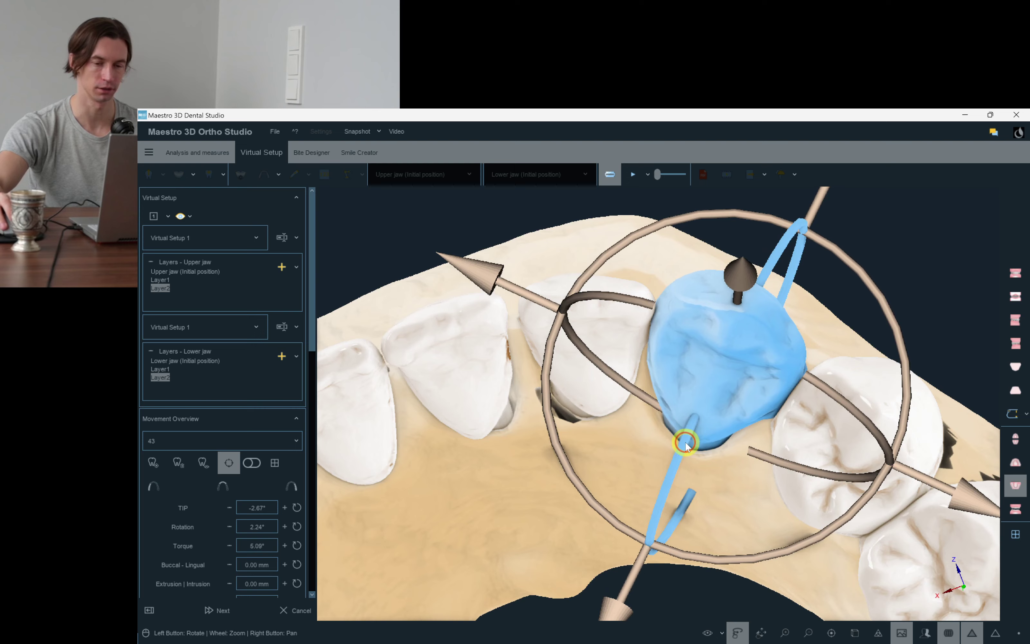
Refine the tip and torque of lateral incisor 42, and adjust central incisor 41 to about -1.5° tip, -18.2° rotation and -5.8° torque.
left_click(613, 355)
left_click_drag(641, 417, 645, 407)
left_click_drag(733, 336, 739, 342)
left_click(547, 403)
left_click_drag(633, 433, 668, 461)
left_click_drag(815, 468, 802, 477)
left_click_drag(736, 420, 739, 419)
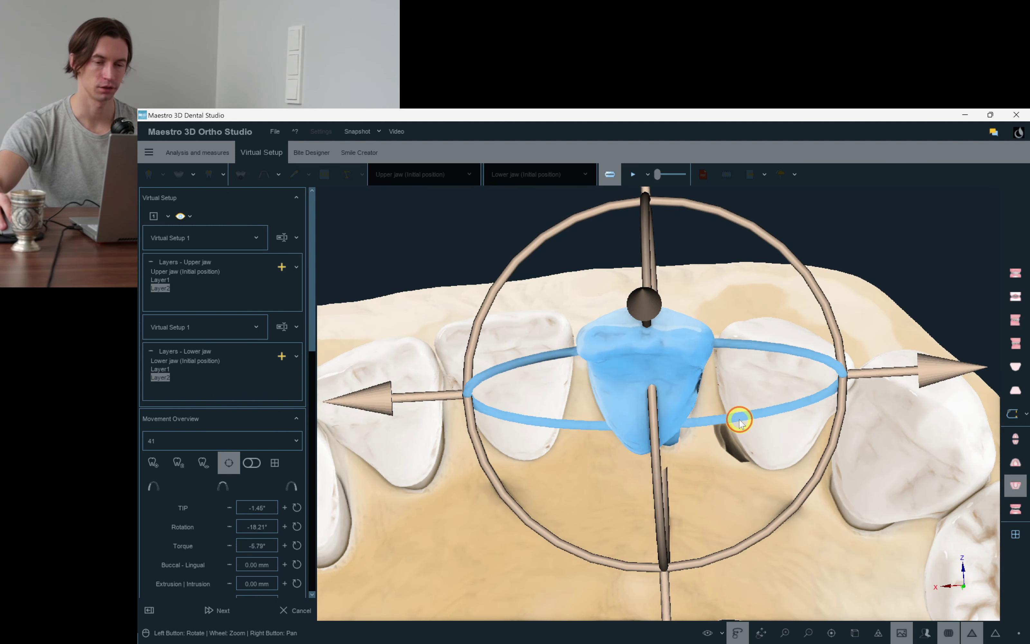
Refine the angulation of lower central incisor 31, and adjust canine 33 to about -3.5° tip, -8.3° rotation and 4.2° torque.
left_click(525, 395)
left_click_drag(603, 435, 456, 409)
left_click(452, 435)
left_click(445, 439)
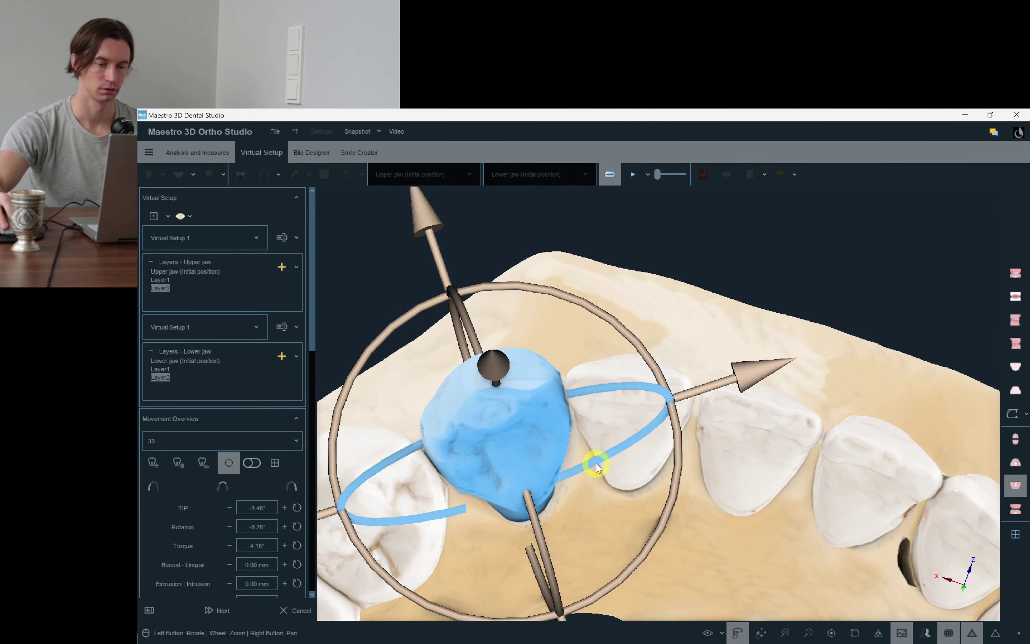
Adjust canine 33 to about -2.8° tip and 4.1° torque, and lateral incisor 32 to about -1.6° tip and -3.7° torque.
left_click(662, 430)
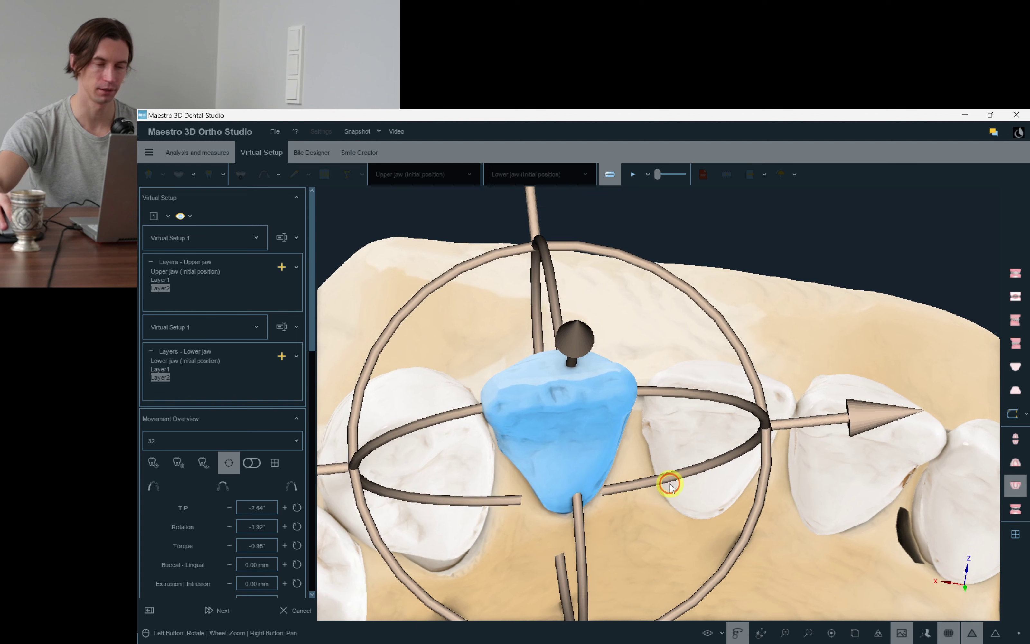
left_click(448, 485)
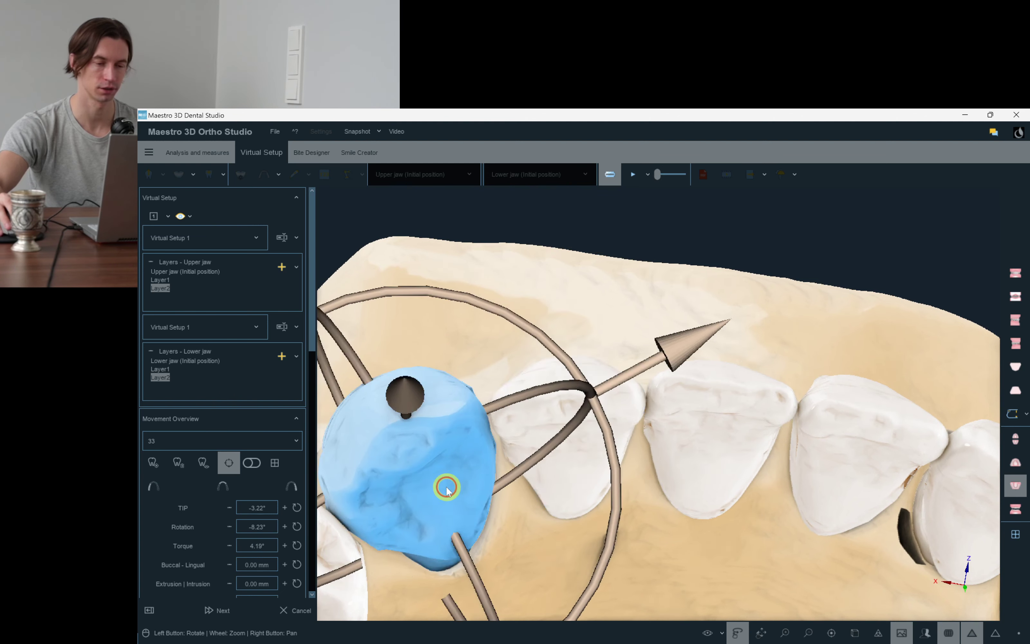
left_click_drag(563, 458, 573, 463)
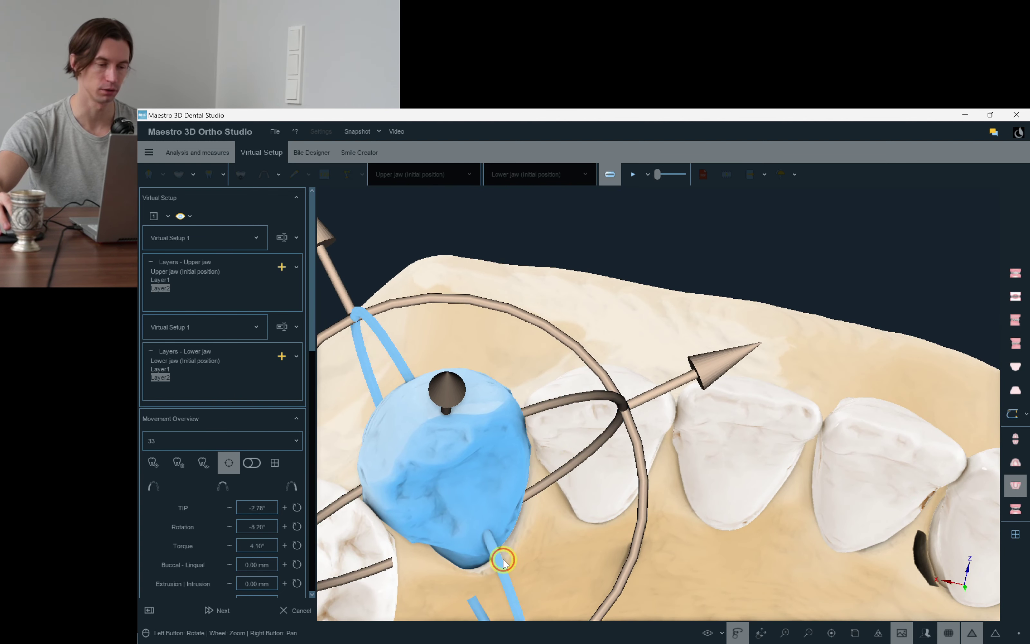
left_click(594, 486)
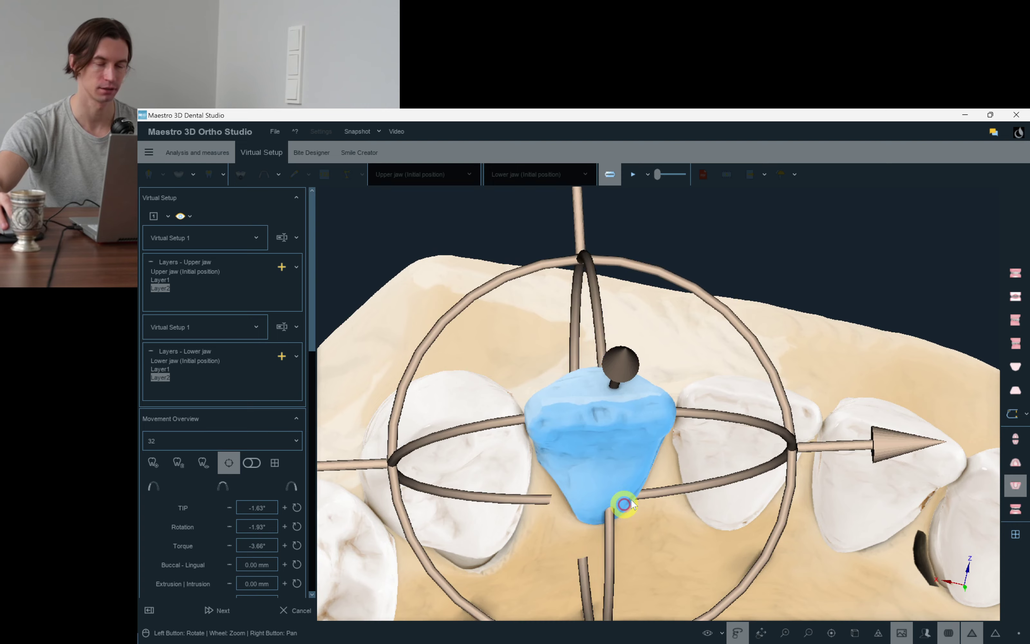
Adjust central incisor 41 to about -1.9° tip and -6.8° torque, and lateral incisor 42 to about -2.9° tip and -2.2° torque.
left_click(705, 462)
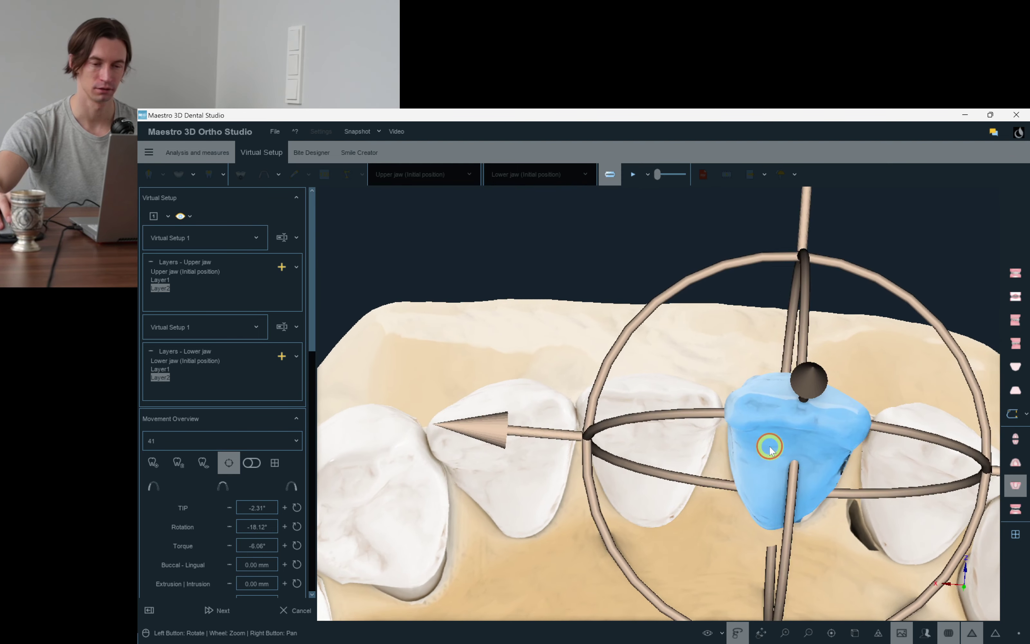
left_click(805, 501)
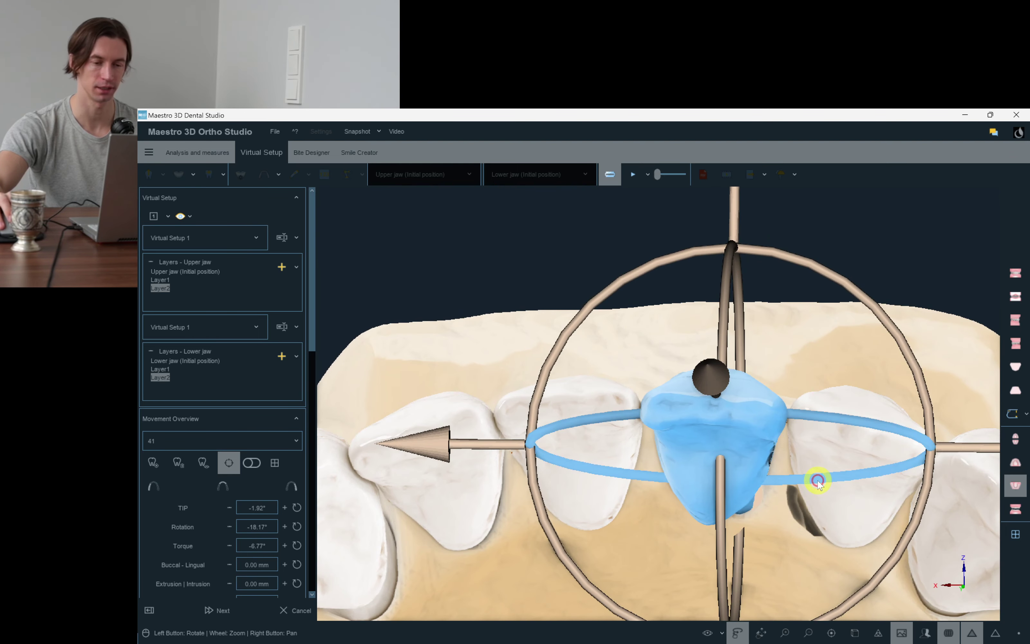
left_click(846, 500)
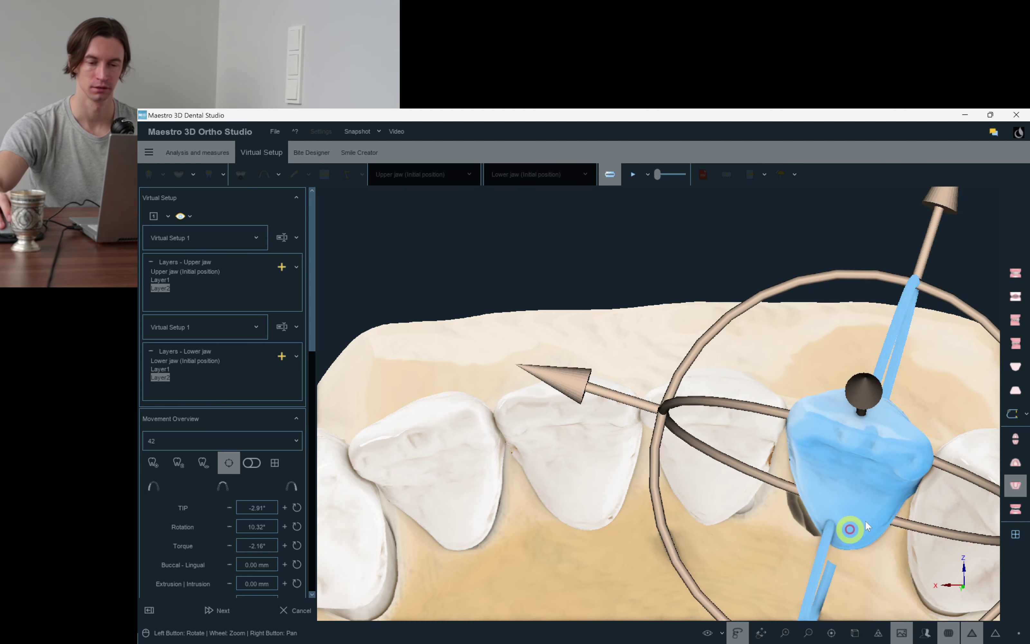
left_click_drag(903, 384, 885, 410)
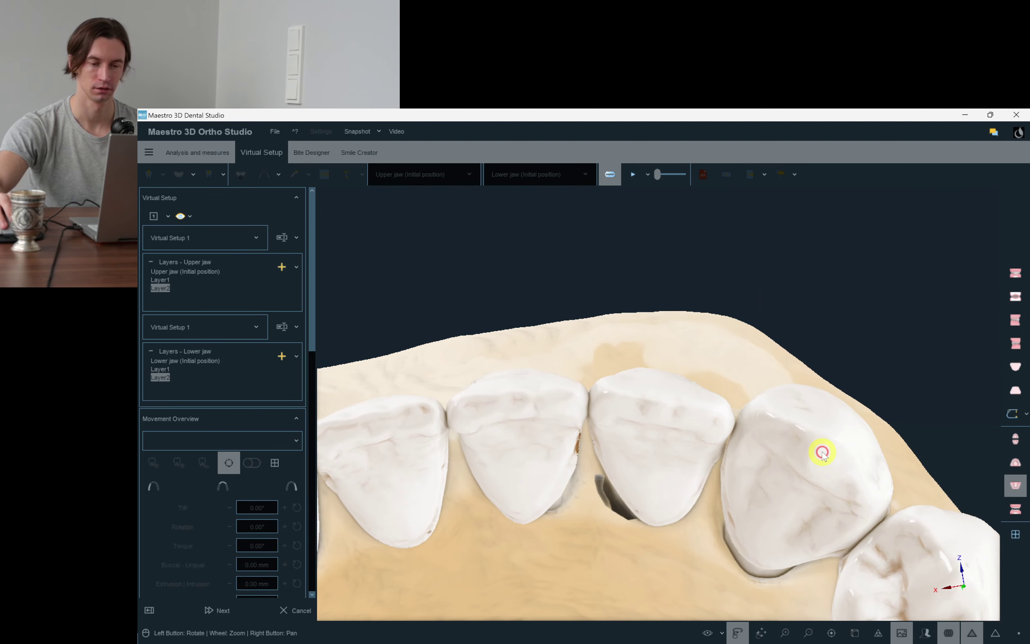
Refine the angulation of lower canine 43 and display both jaws together from the front.
left_click(821, 453)
left_click_drag(911, 351, 889, 409)
left_click(1015, 509)
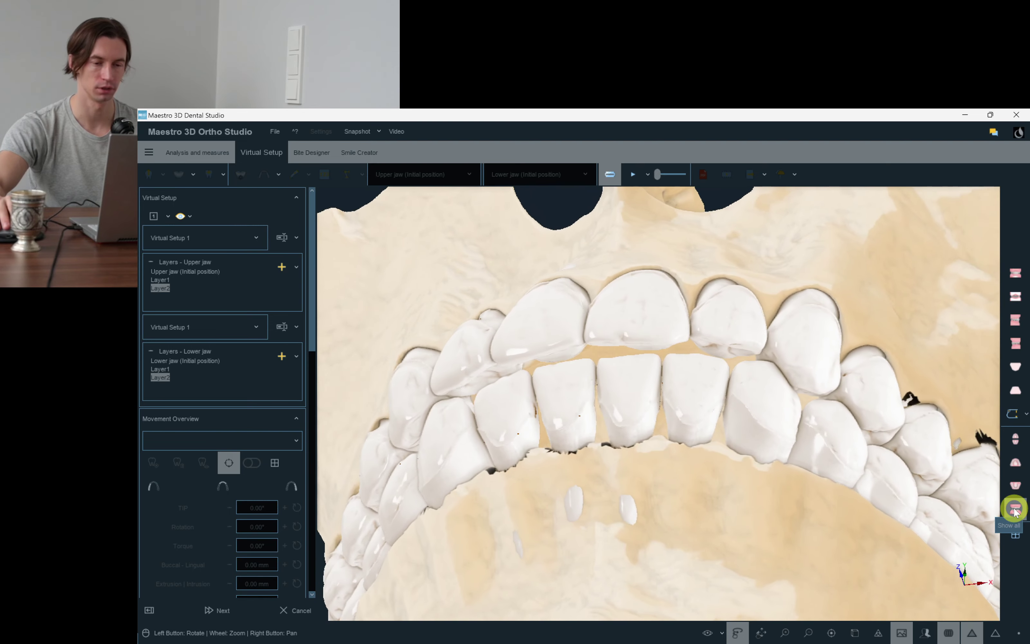
left_click_drag(745, 479, 796, 467)
scroll(795, 453, "down", 3)
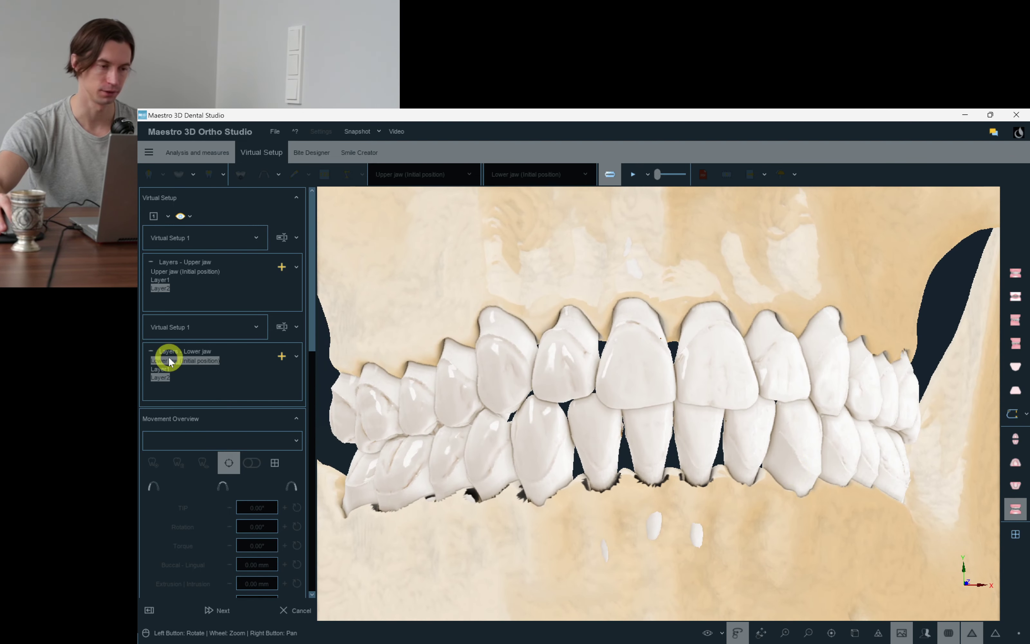
Keep the lower jaw on Layer2, turn on the gingiva display, and show only the lower jaw.
left_click(164, 377)
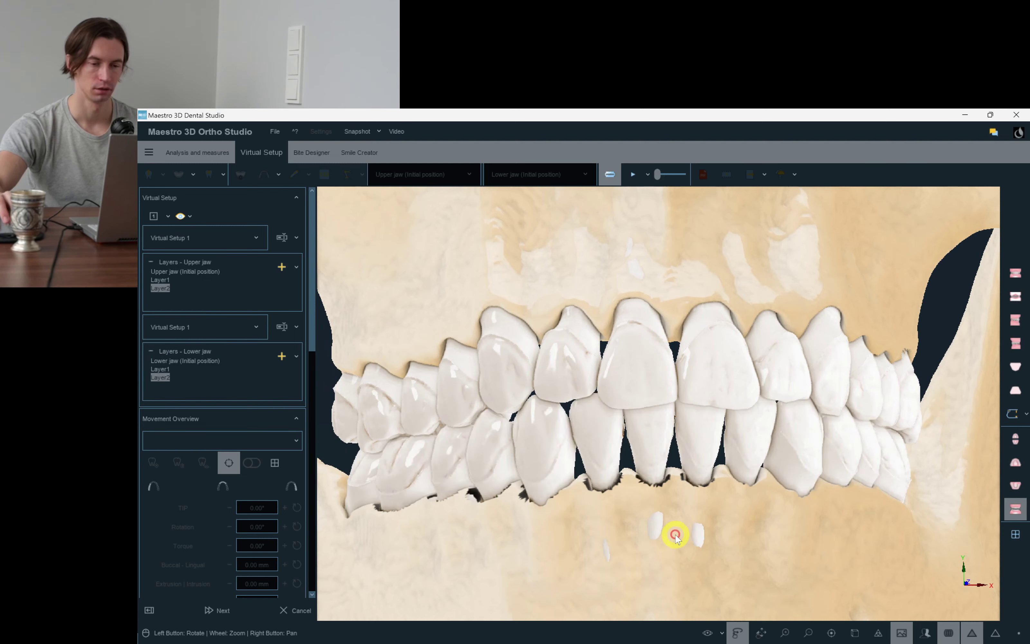
left_click(725, 630)
left_click(707, 530)
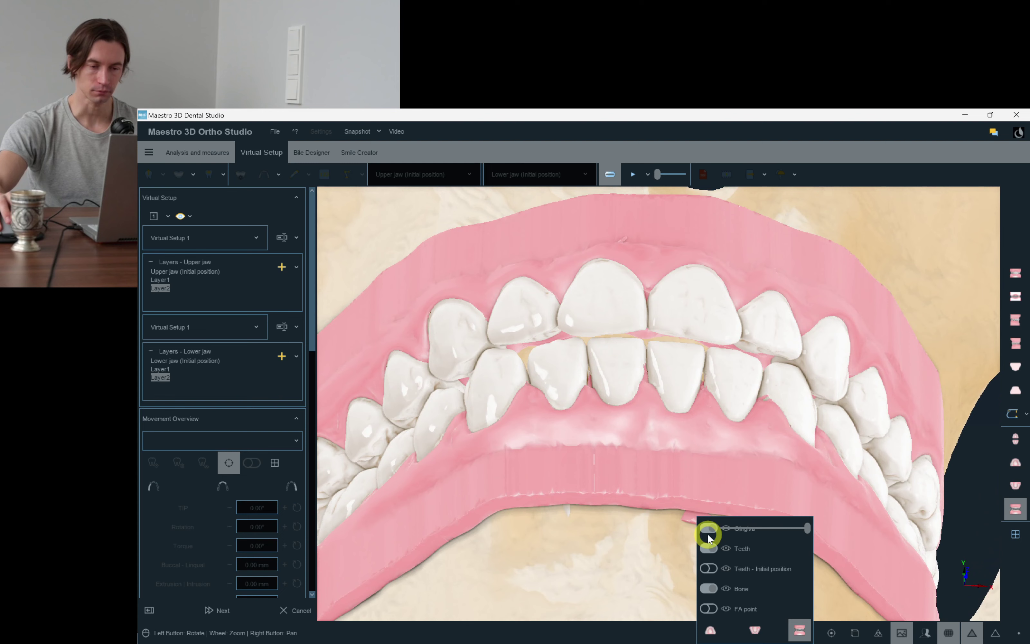
left_click(1016, 485)
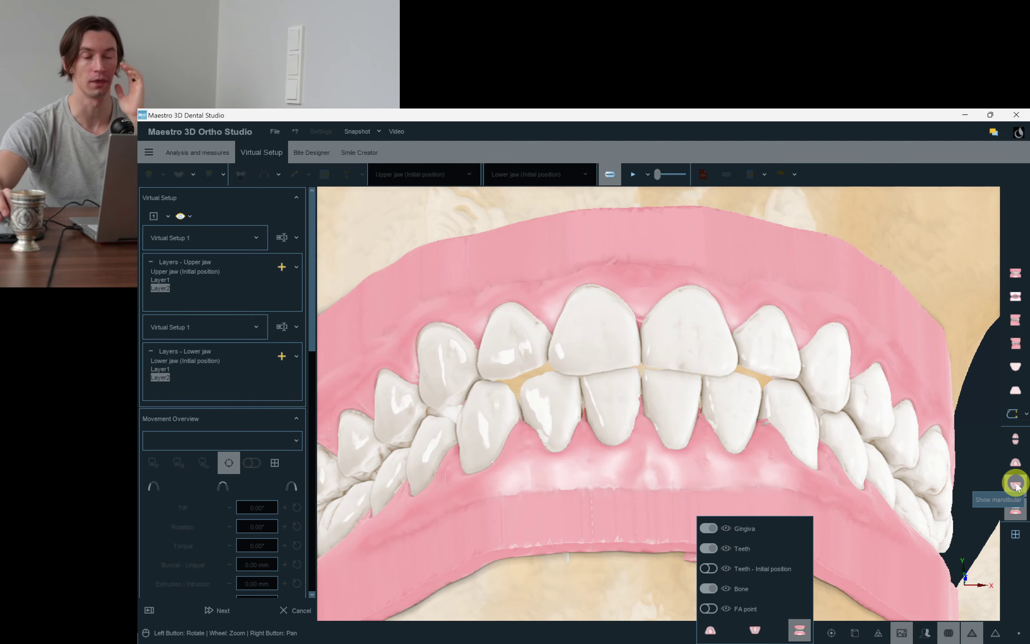
left_click(1015, 484)
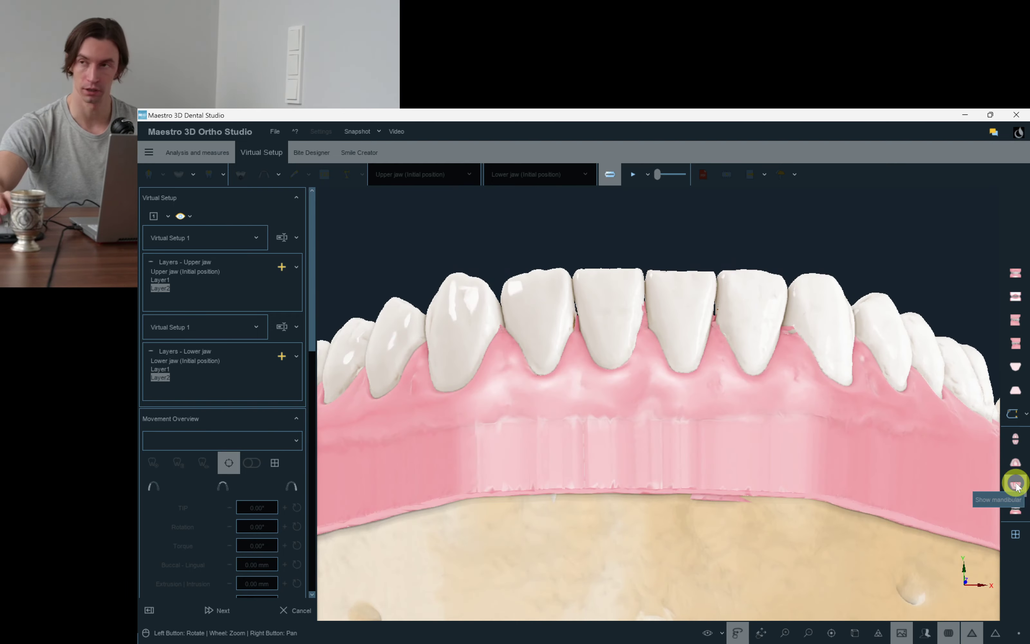
Refine the torque of lower incisor 31, and torque incisors 41 to about -3.2°, 32 to about 2.5° and 42 to about 4.0°.
left_click(689, 321)
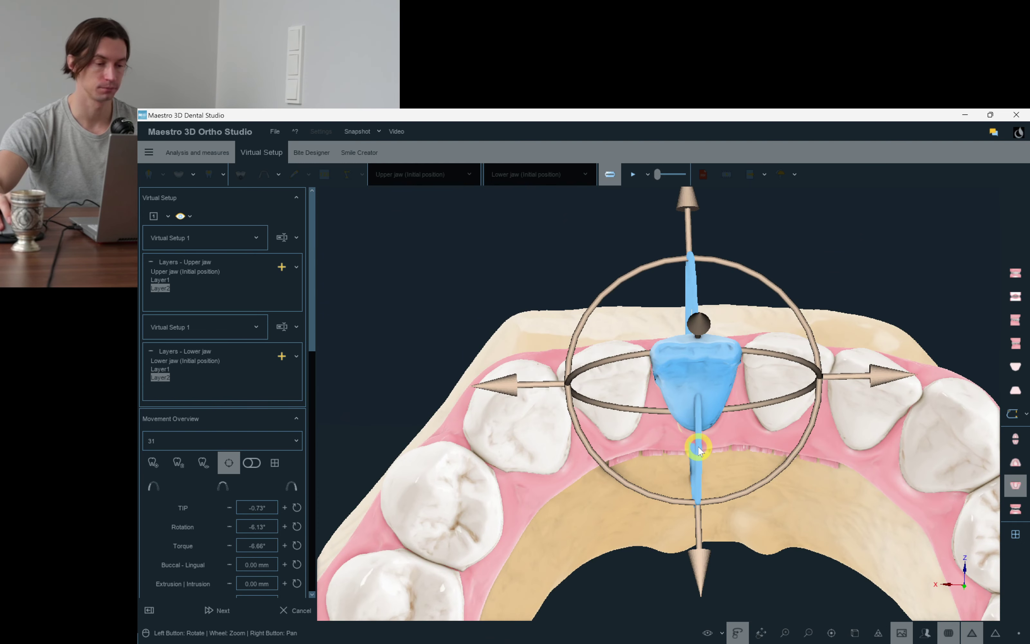
left_click(782, 441)
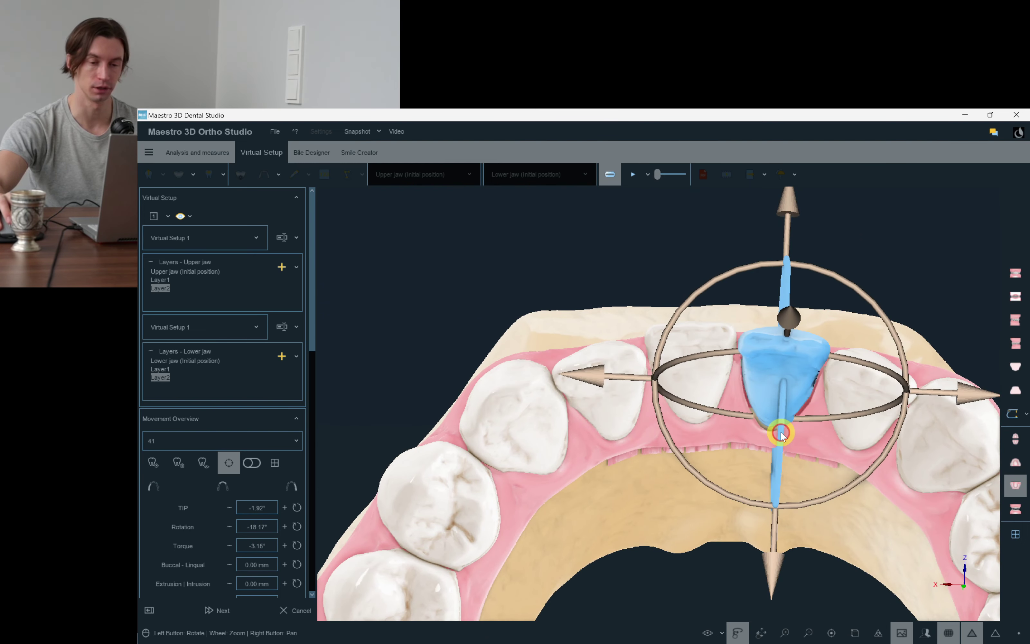
left_click(633, 456)
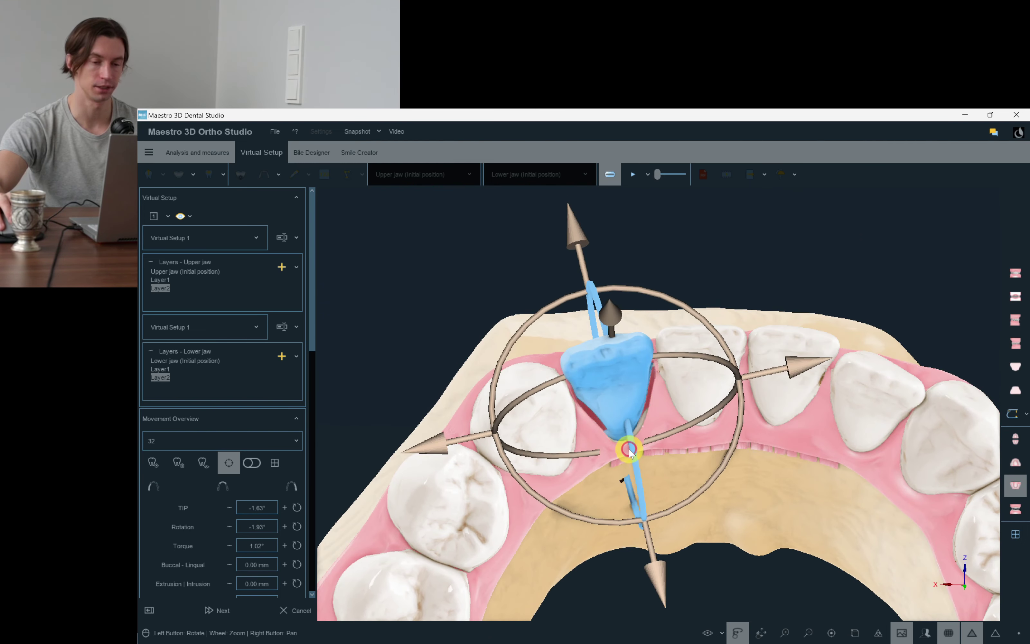
left_click(834, 451)
left_click_drag(836, 449, 841, 444)
left_click_drag(893, 564, 898, 535)
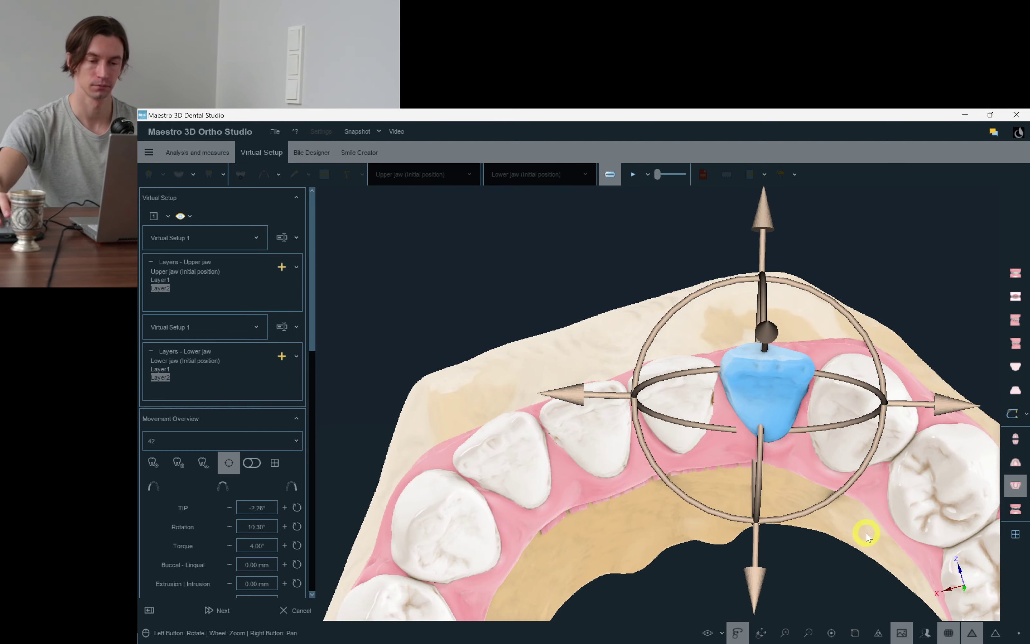
Try moving lower lateral incisor 32 about -3.0 mm along its buccal-lingual axis.
left_click_drag(777, 557, 603, 436)
left_click(581, 437)
left_click_drag(705, 519, 737, 542)
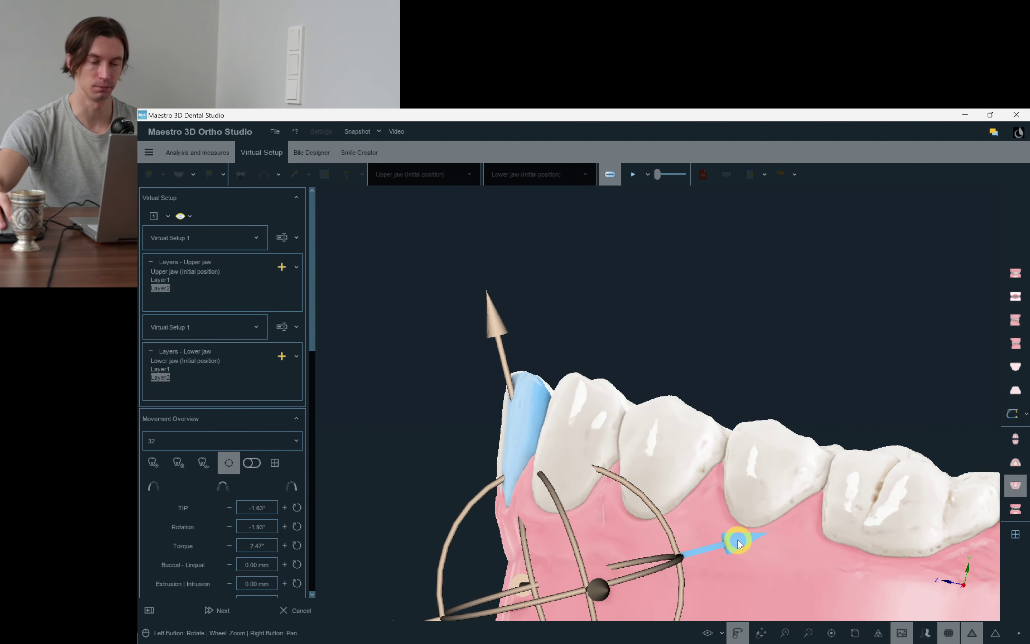
left_click_drag(812, 552, 762, 464)
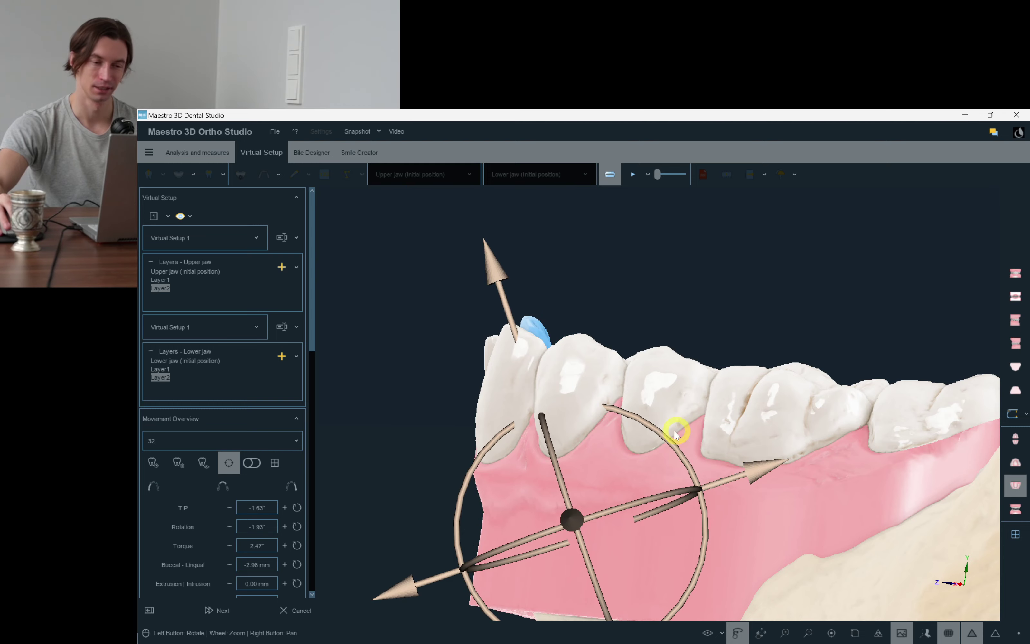
Undo the buccal-lingual movement of lower lateral incisor 32 and view the arch from the lingual side.
scroll(313, 339, "down", 8)
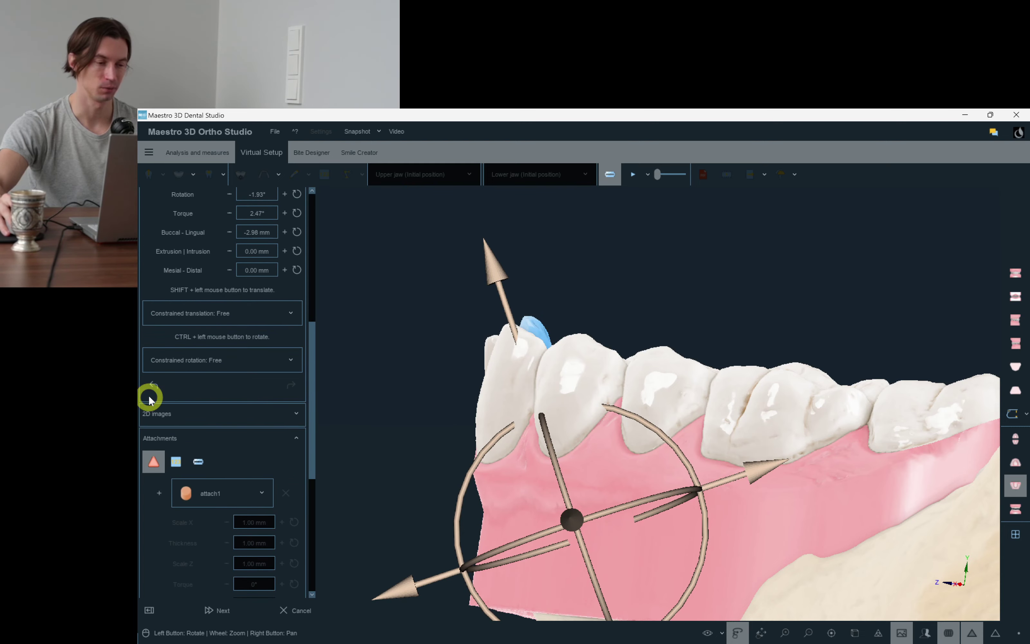
left_click(151, 394)
left_click_drag(626, 398, 740, 488)
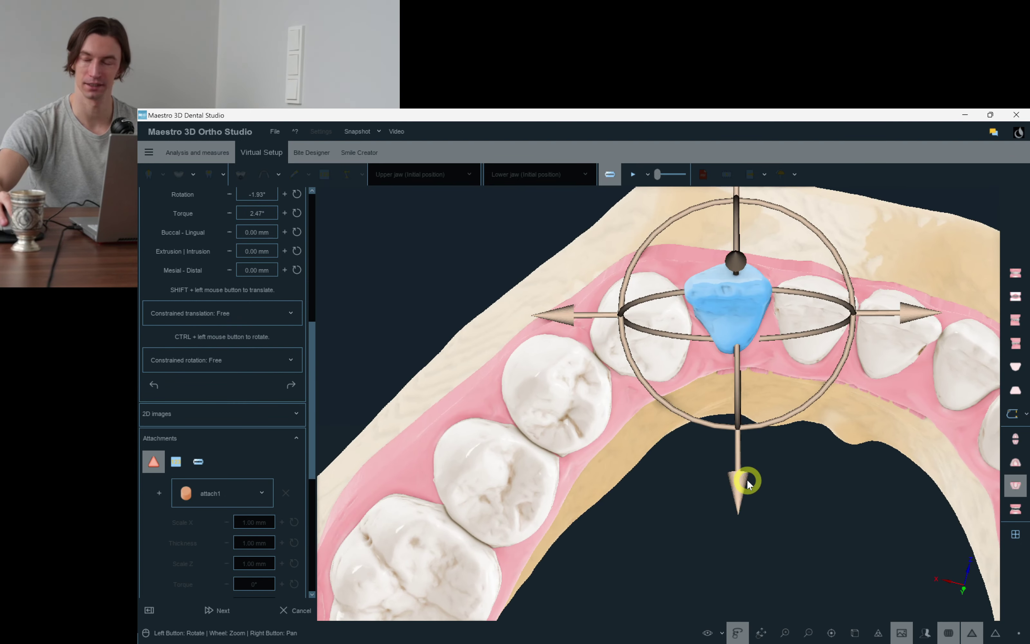
Examine lower lateral incisor 32 from above and from the side, comparing vertical and horizontal directions with its tilted local axes.
scroll(829, 474, "up", 3)
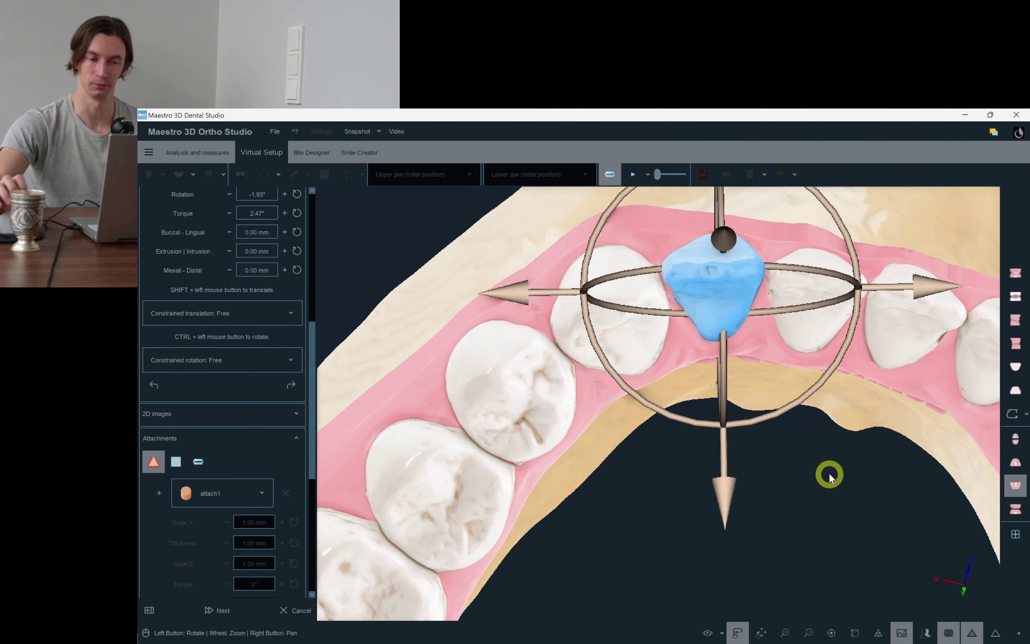
scroll(830, 474, "up", 2)
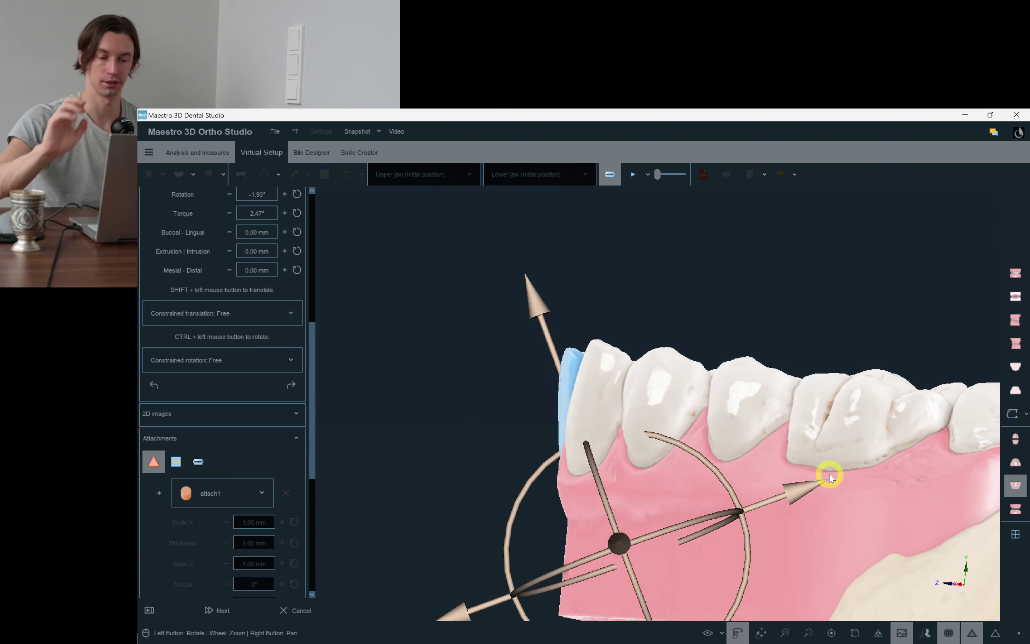
key("F12")
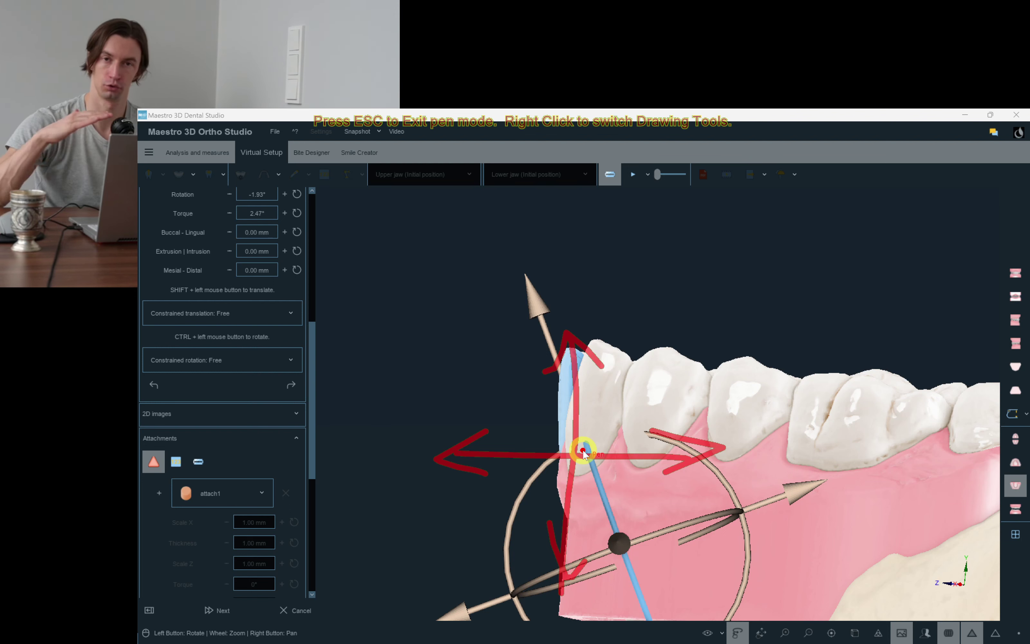
key("Escape")
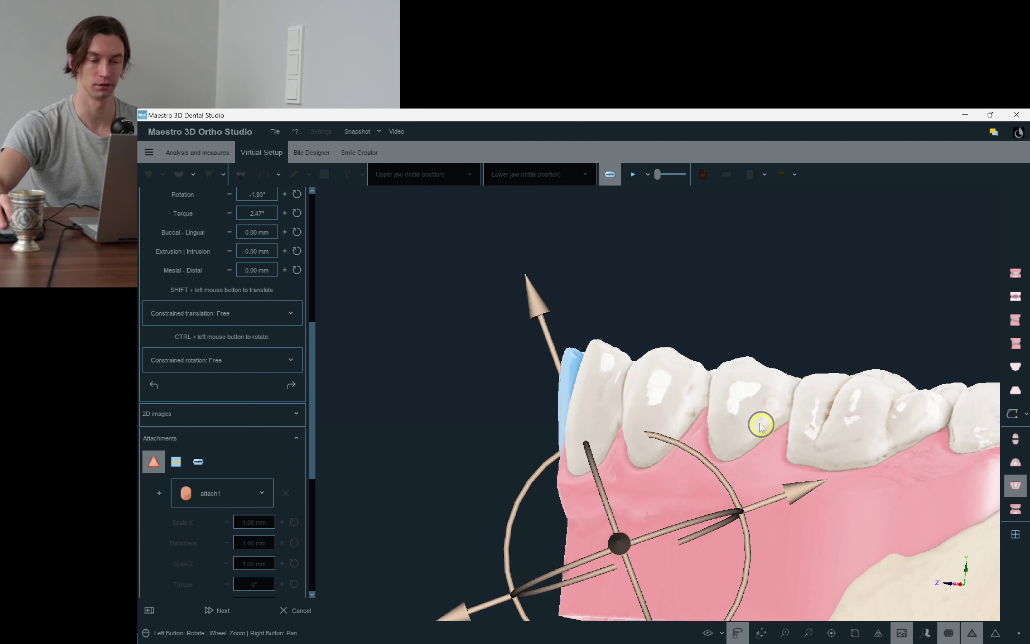
Select lower central incisor 31 and nudge it about -0.05 mm along its buccal-lingual axis in the occlusal view.
left_click_drag(761, 424, 756, 424)
left_click_drag(756, 424, 721, 408)
left_click(720, 405)
scroll(720, 405, "up", 3)
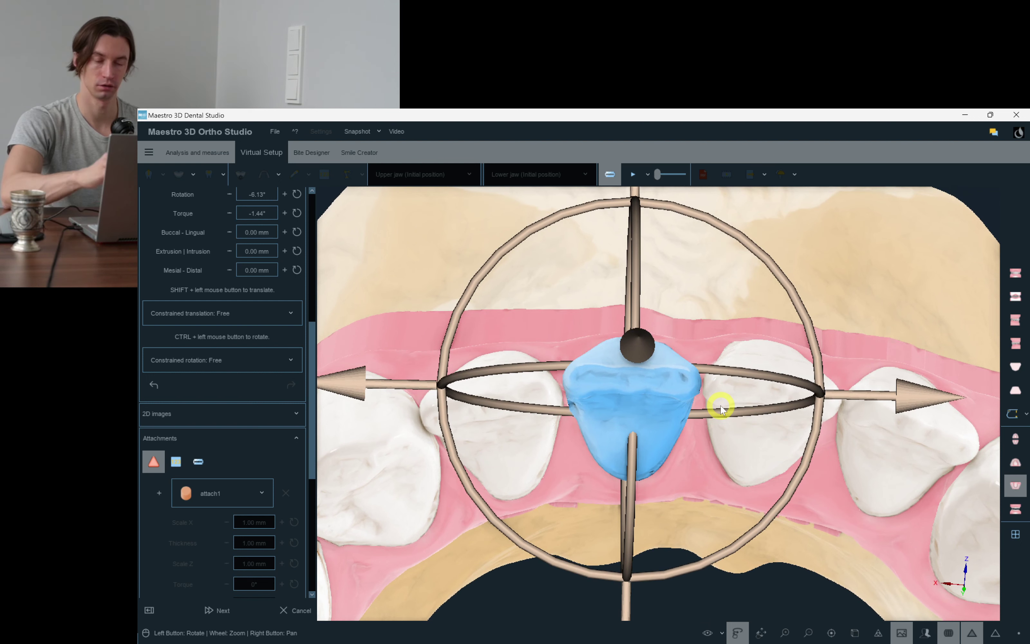
left_click_drag(721, 408, 721, 407)
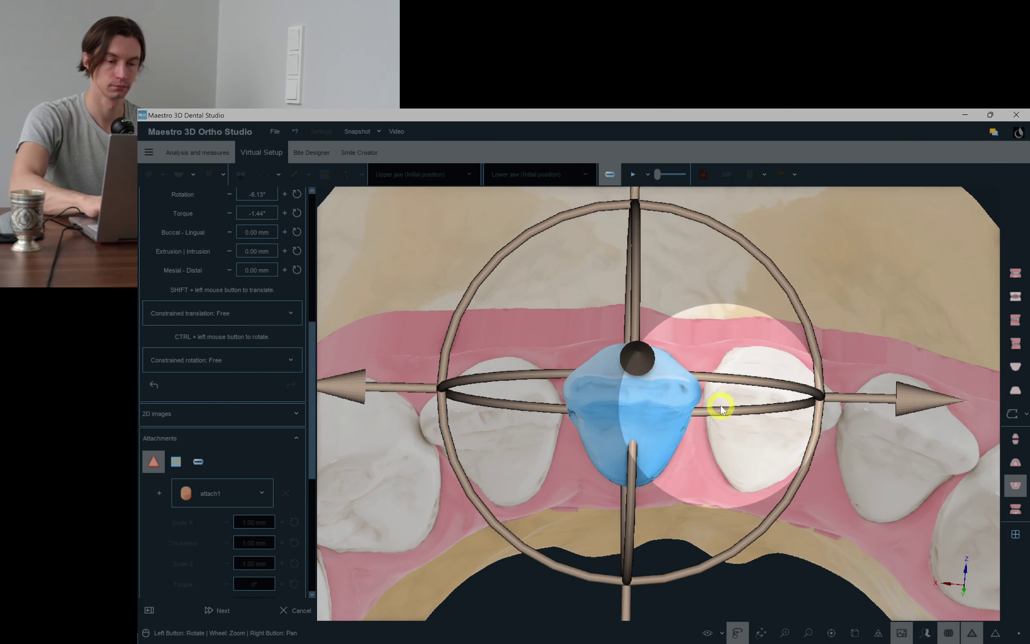
key("XF86AudioMicMute")
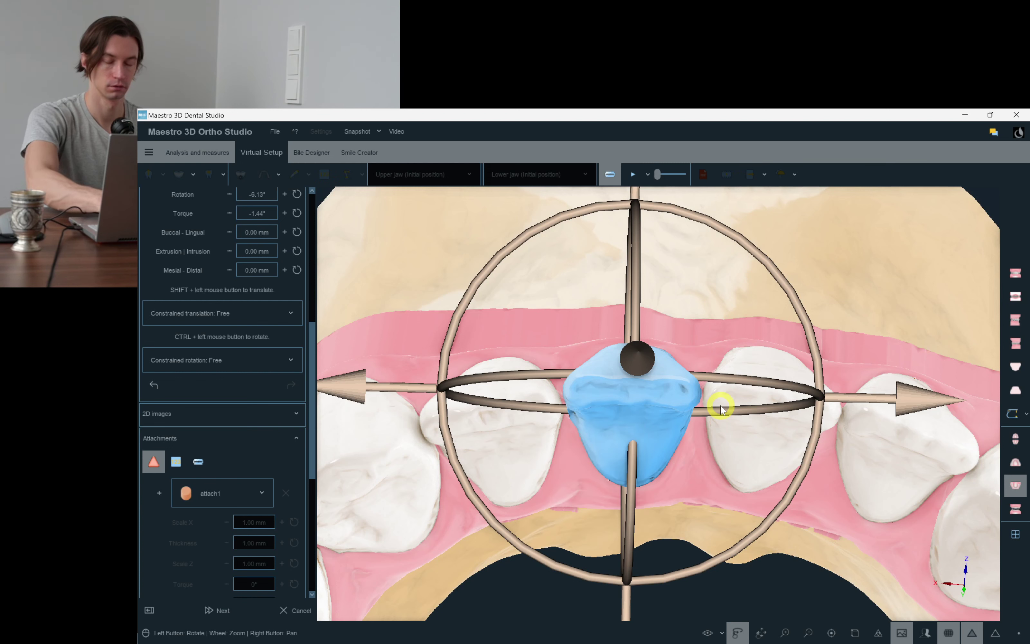
key("Down")
key("Down")
key("XF86AudioMicMute")
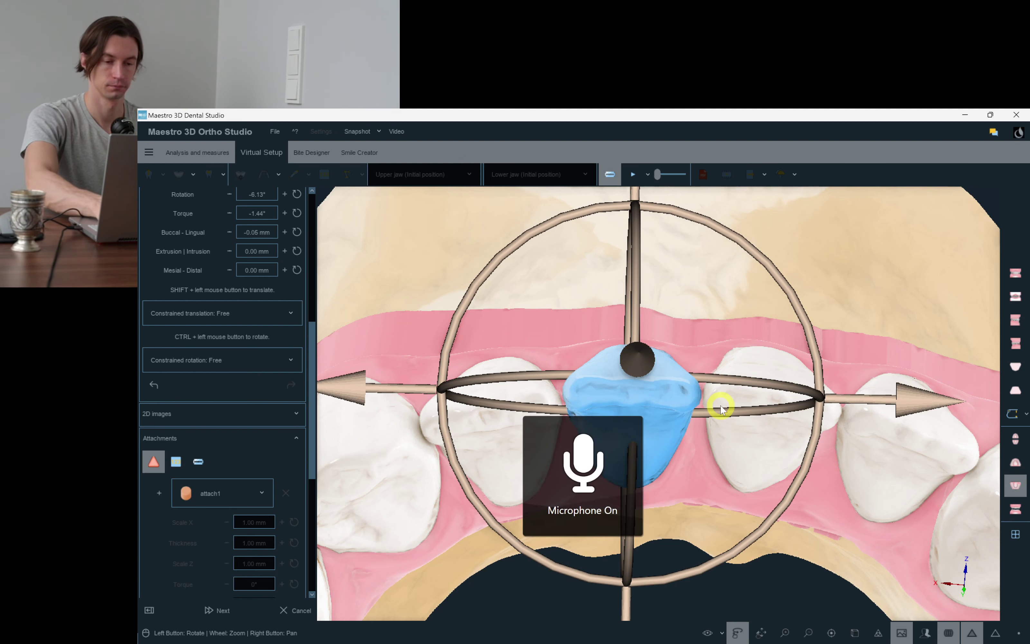
key("super+shift+s")
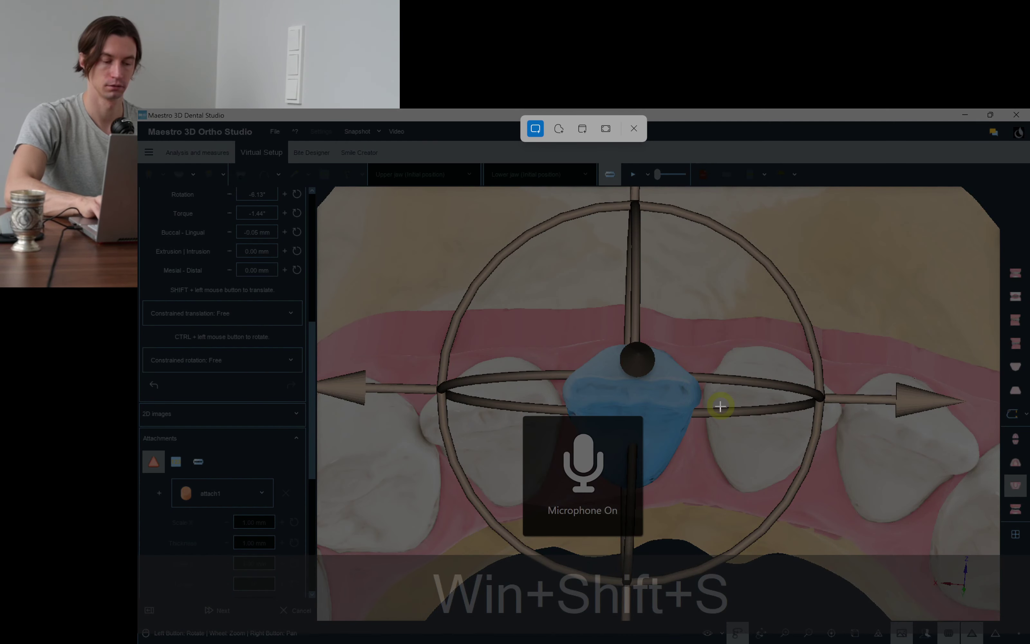
left_click(634, 127)
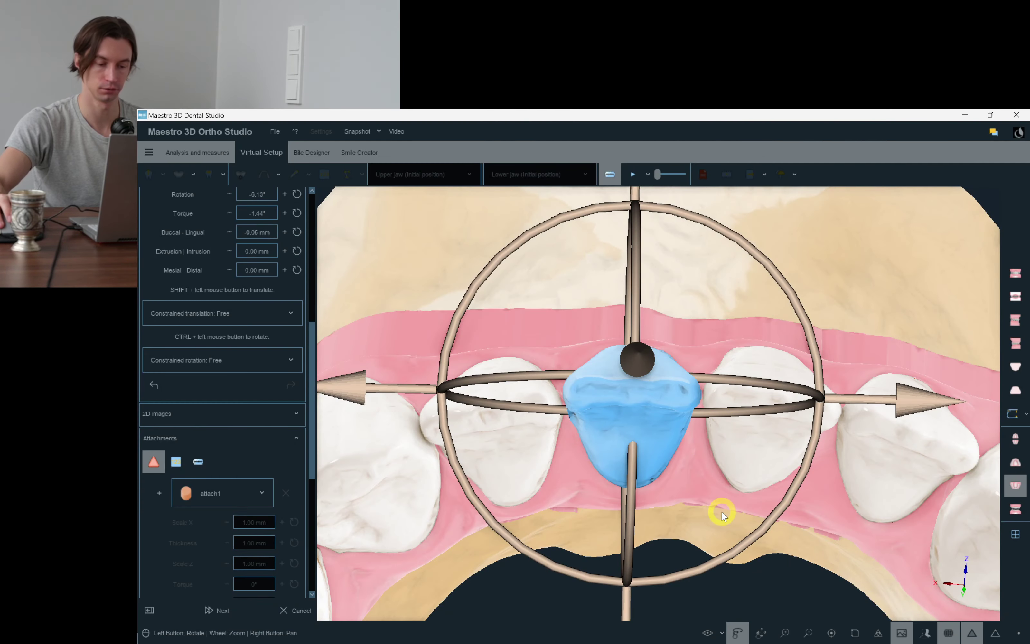
key("ctrl+F12")
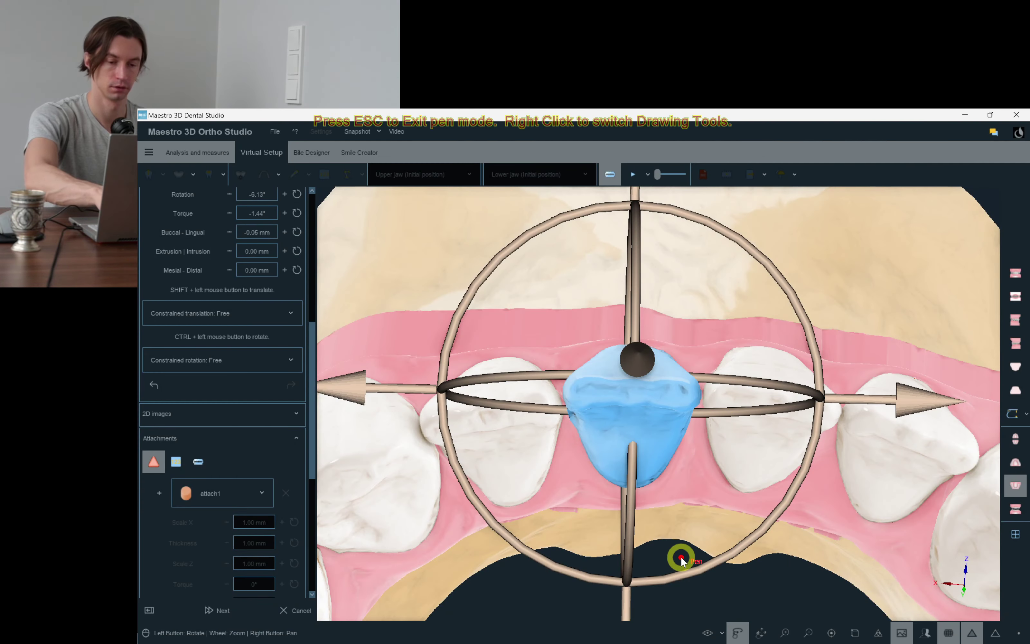
key("Escape")
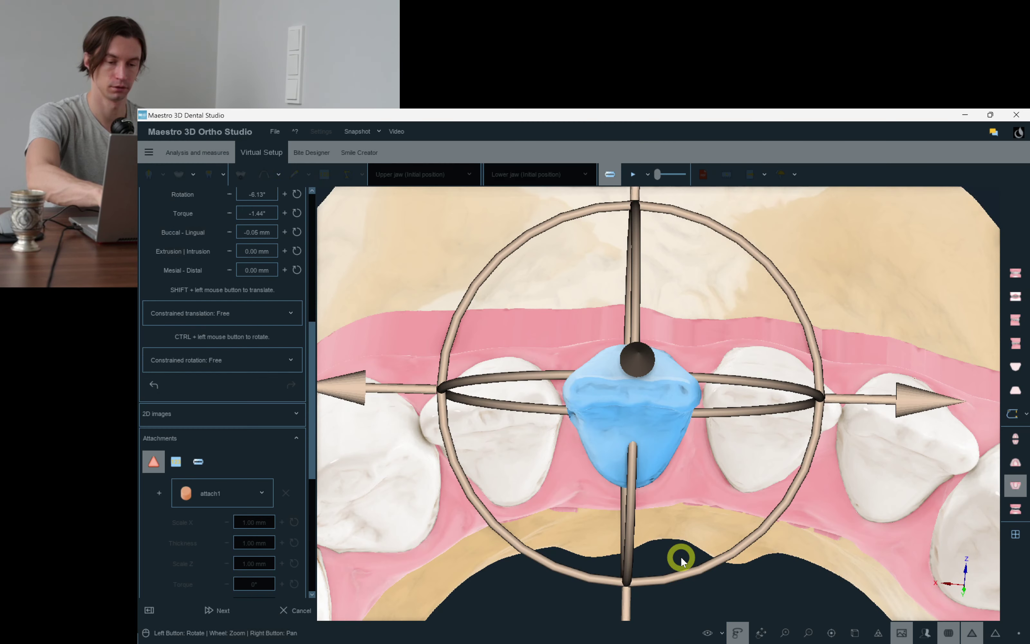
key("ctrl+F11")
key("ctrl+F11")
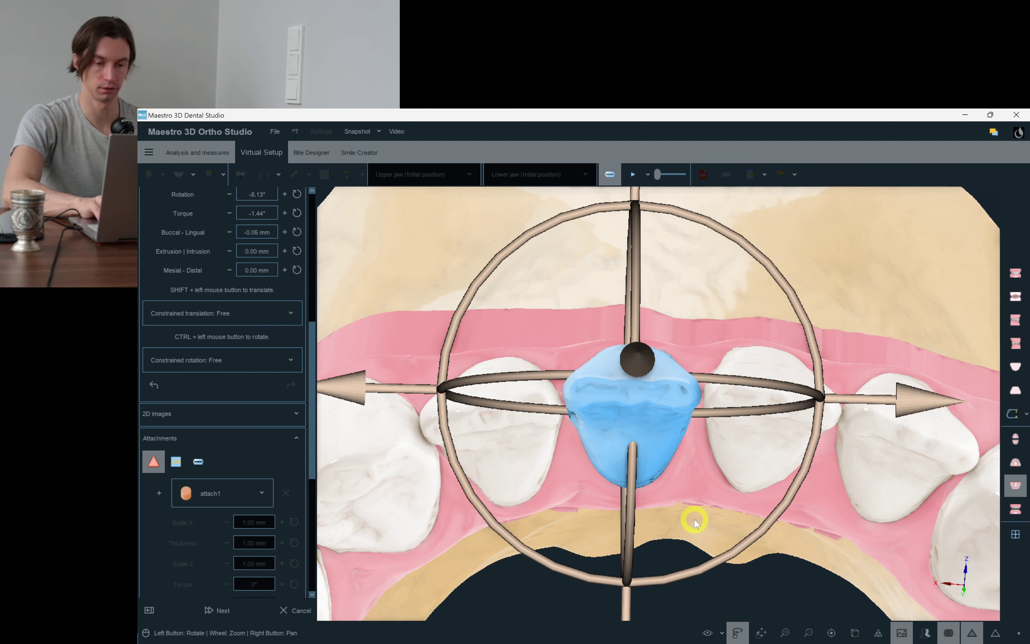
Move lower central incisor 31 further along its buccal-lingual axis, to about -0.4 mm.
key("shift+Down")
key("Left")
key("Right")
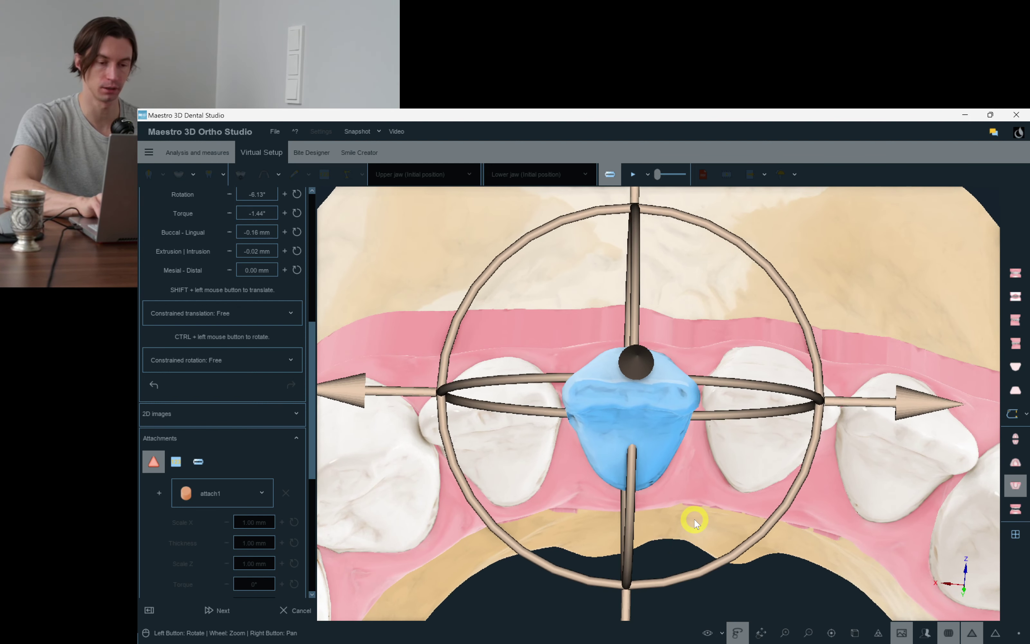
key("Right")
key("Left")
key("Down")
key("Down")
key("Down")
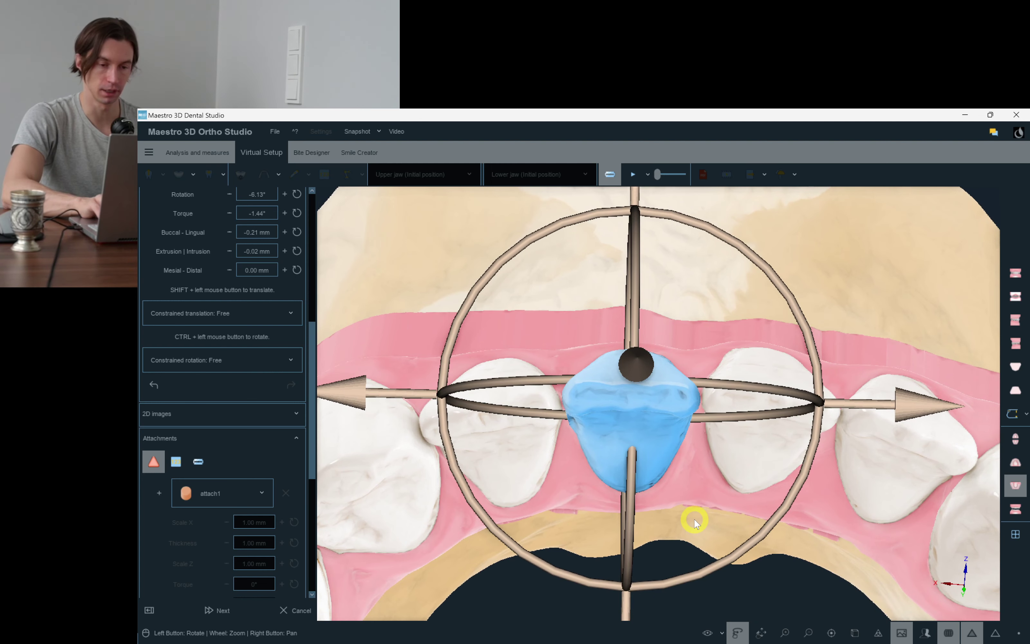
key("Down")
key("Down")
key("Down")
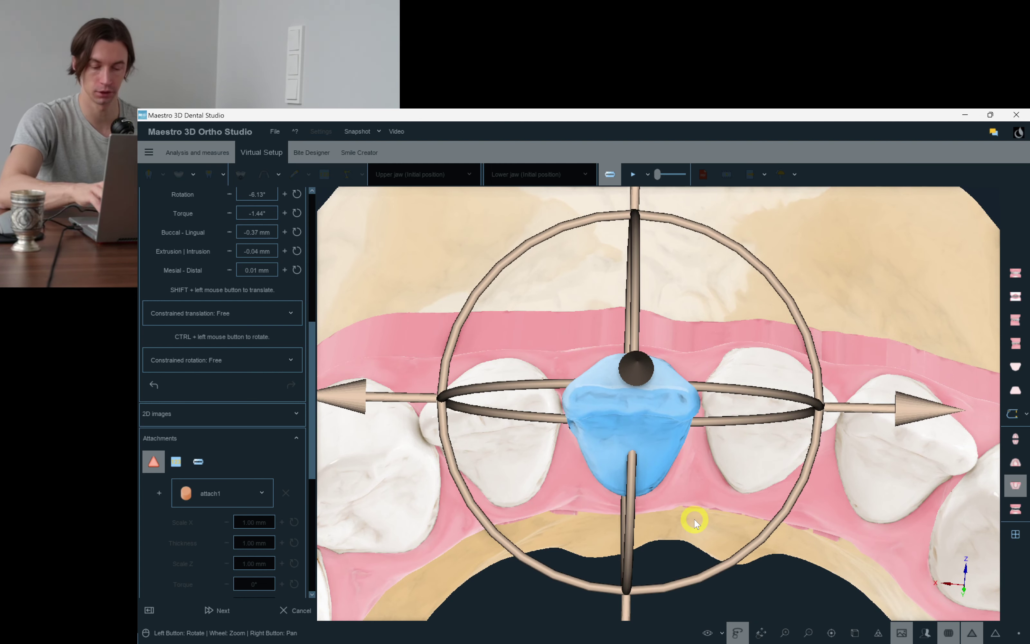
Select lower central incisor 41 and move it about -0.4 mm along its buccal-lingual axis.
left_click(816, 420)
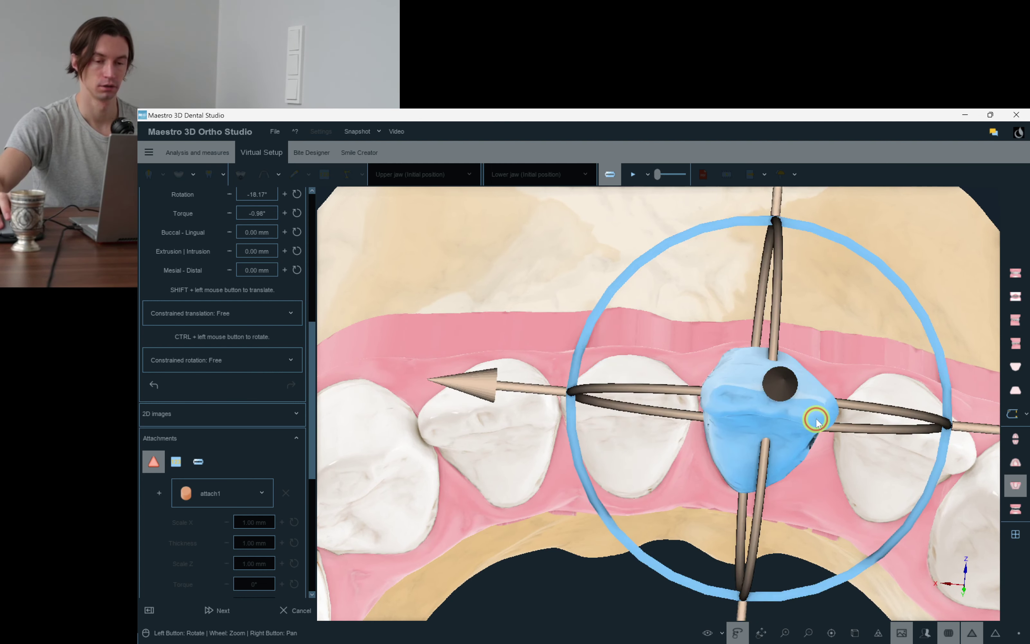
key("Down")
key("Down")
key("Down")
key("Down")
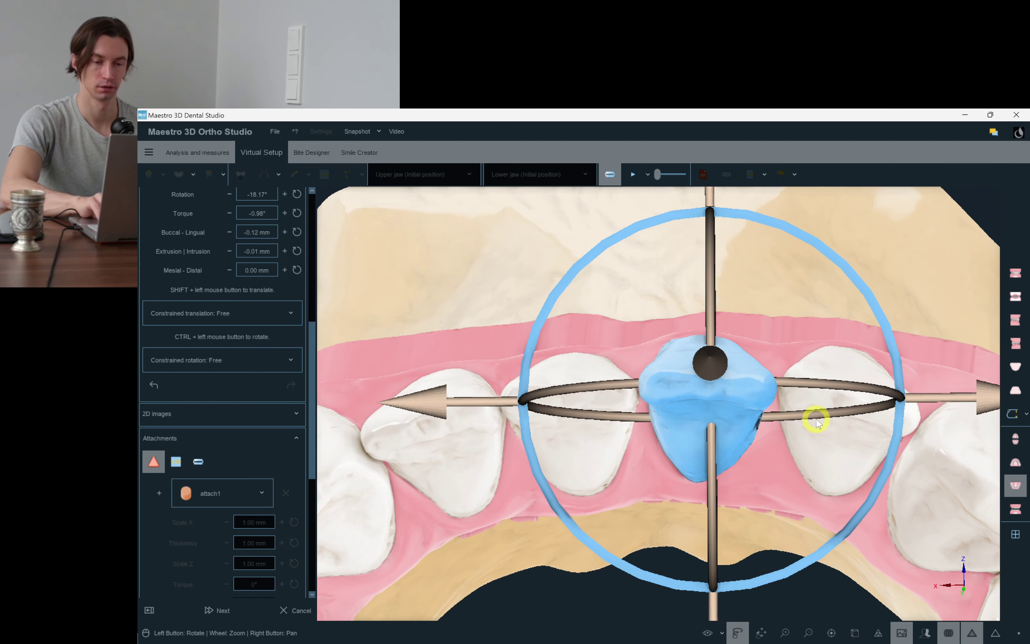
key("Down")
key("Down")
key("Down")
key("Down")
key("Down")
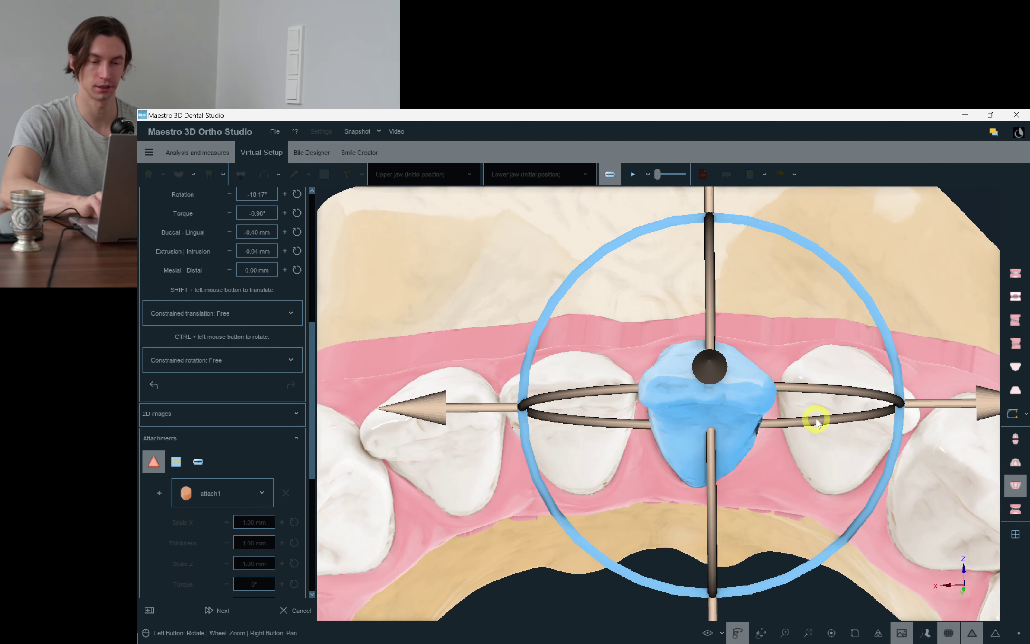
Move lower lateral incisor 42 along its buccal-lingual axis to about -0.6 mm.
left_click(816, 420)
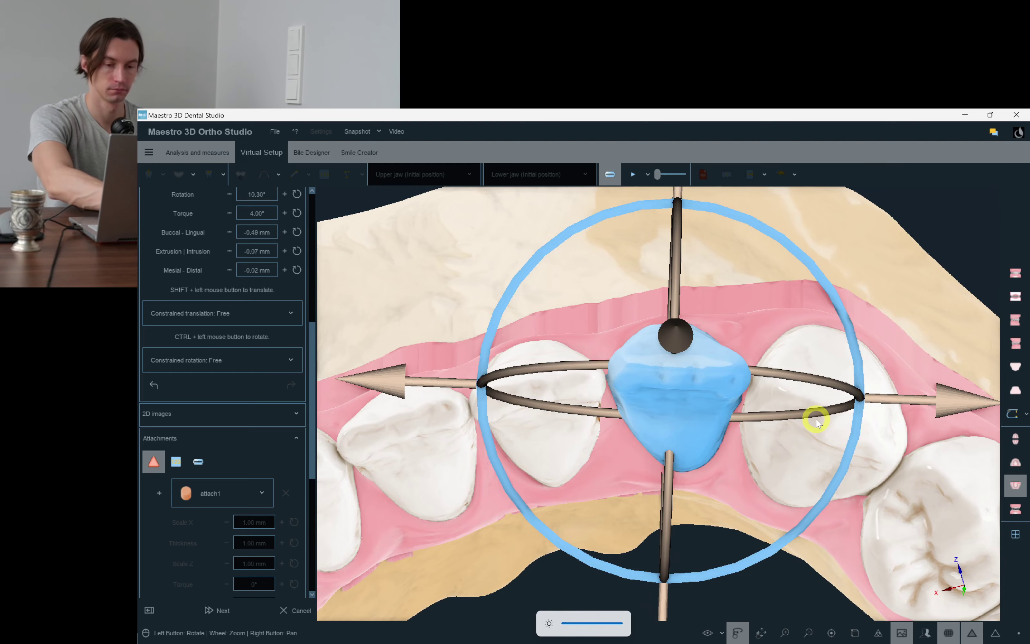
key("Down")
key("Down")
key("Down")
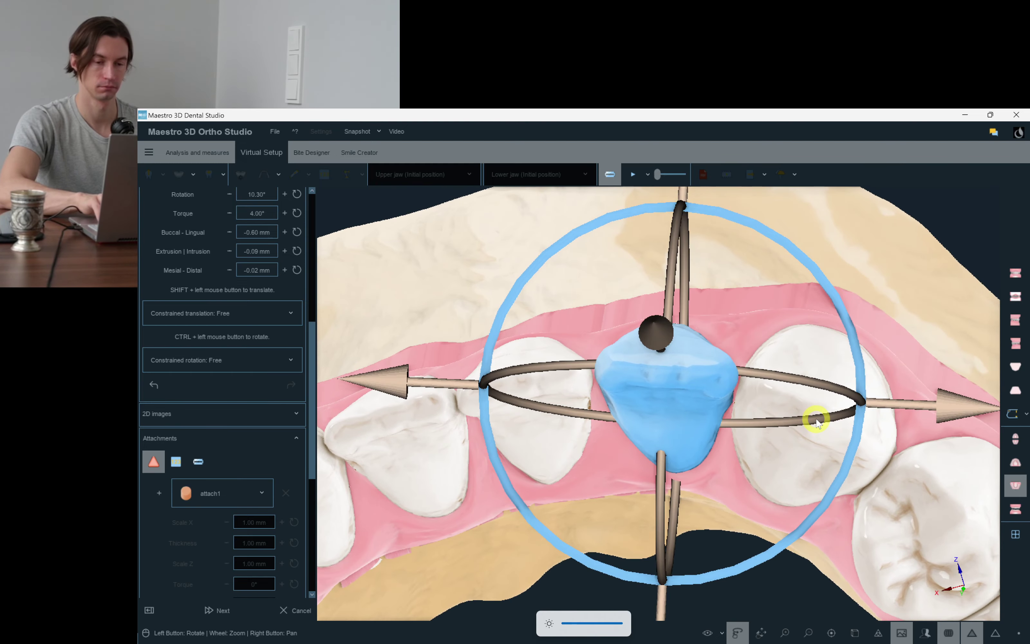
Examine the lower incisors from the front and side, and check them against the upper teeth with both jaws shown.
mouse_move(816, 420)
left_mouse_down()
mouse_move(805, 424)
mouse_move(812, 413)
left_mouse_up()
left_click(622, 332)
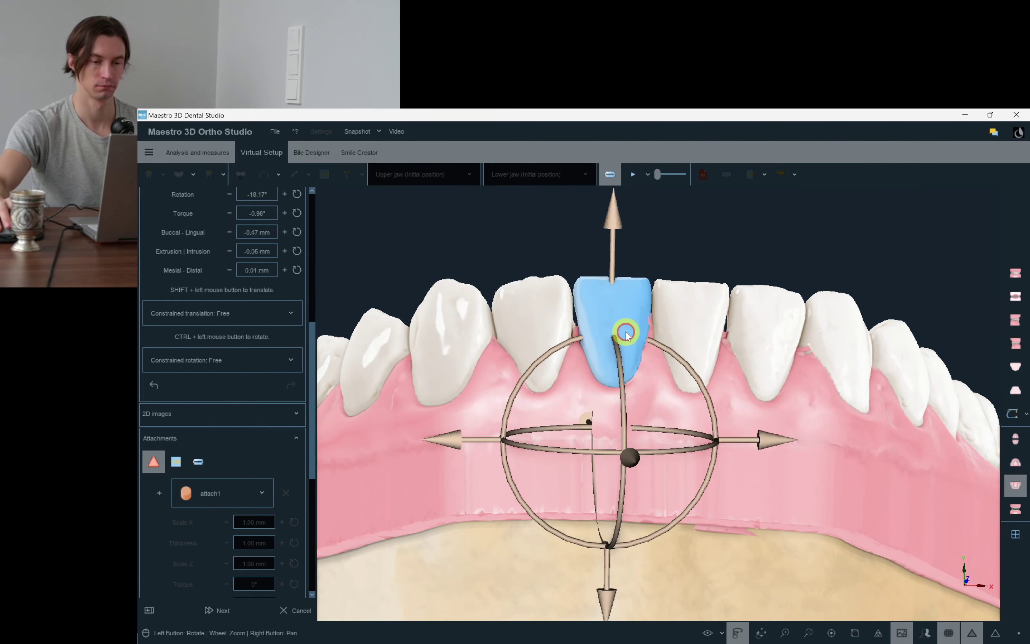
left_click(678, 332)
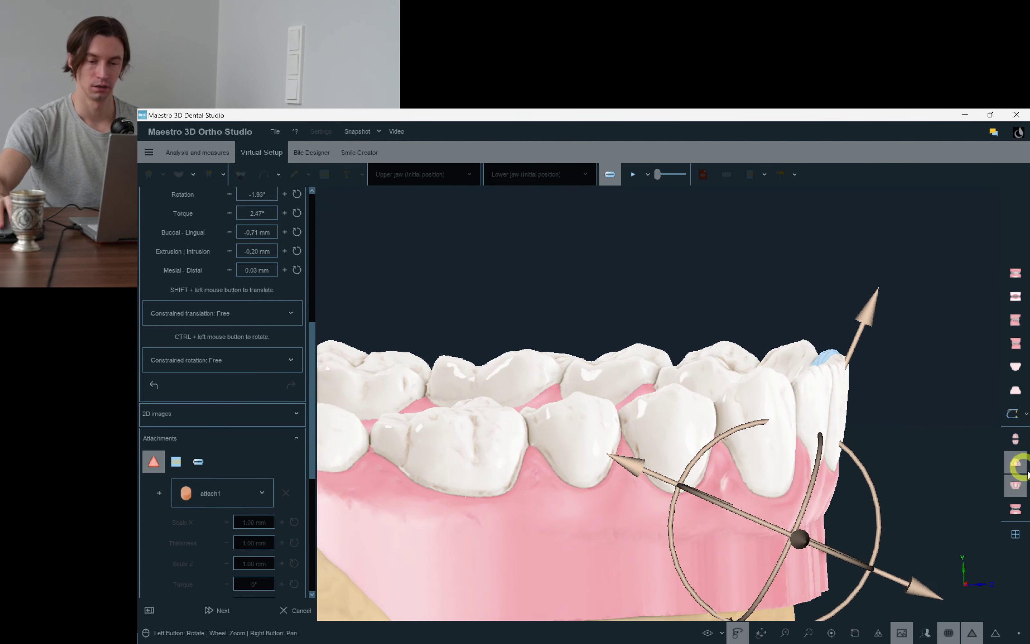
left_click(1018, 509)
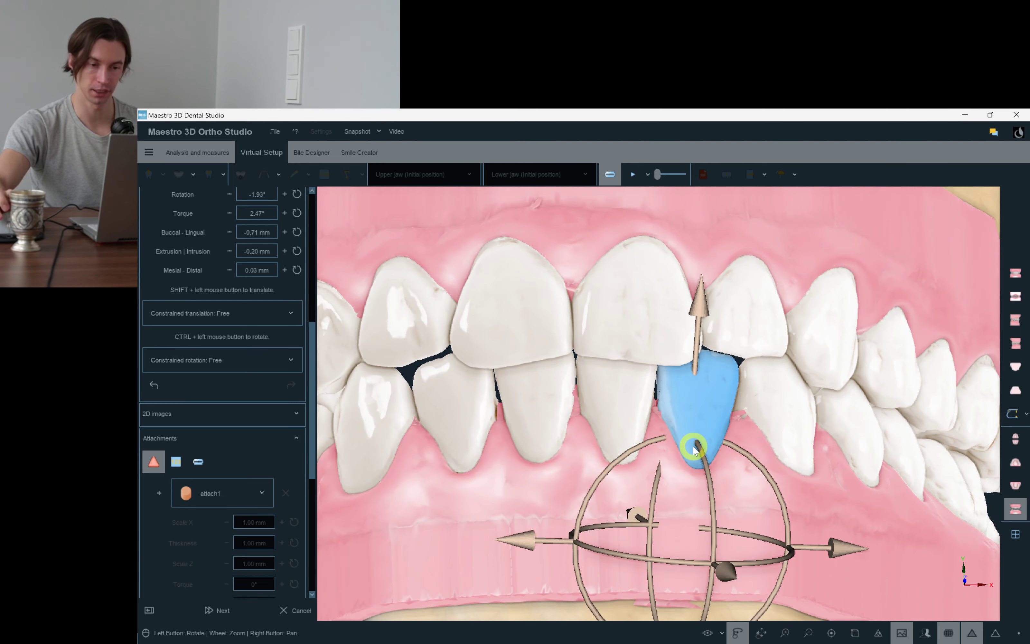
left_click(747, 505)
left_click_drag(747, 506, 985, 511)
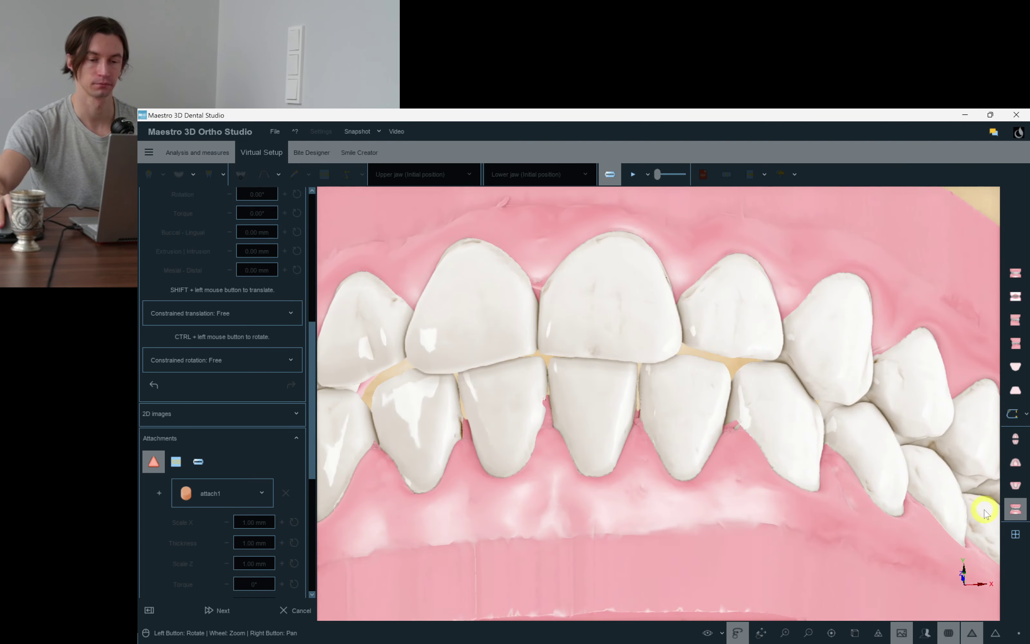
Show only the lower jaw, select central incisor 41, and hide the gingiva to expose the bone in the occlusal view.
left_click(1015, 485)
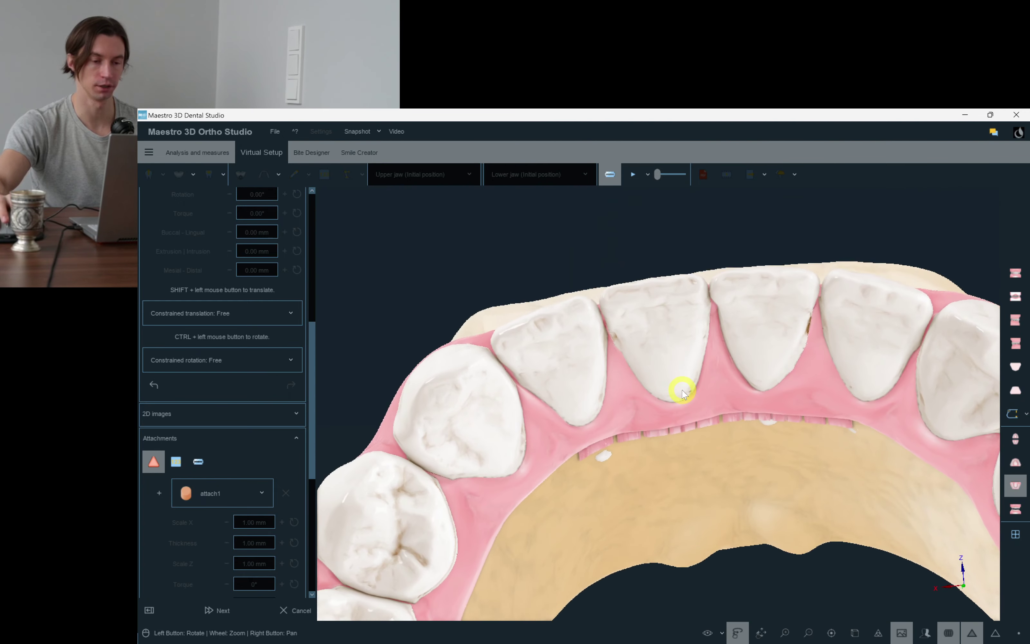
left_click_drag(682, 392, 800, 432)
left_click(774, 343)
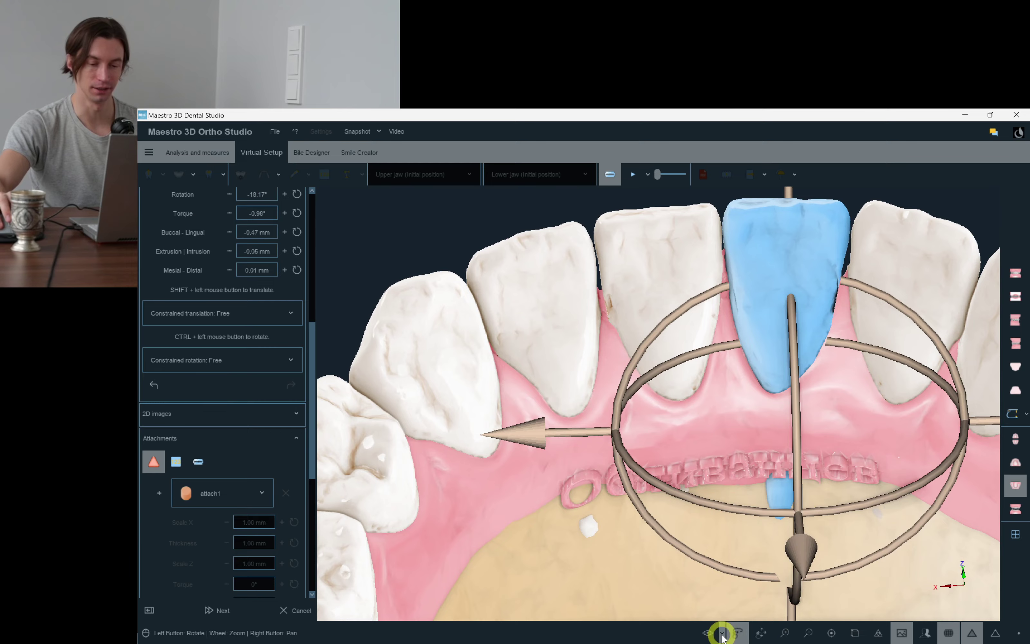
left_click(722, 634)
left_click(727, 528)
left_click_drag(745, 524, 830, 455)
left_click_drag(699, 468, 686, 473)
left_click_drag(764, 444, 769, 459)
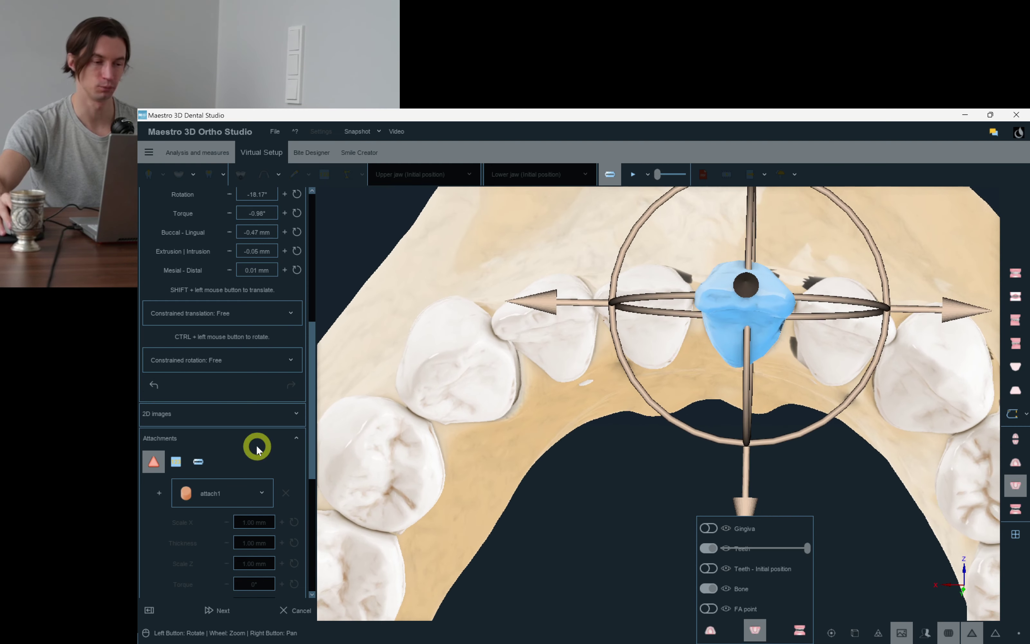
Reset the buccal-lingual movement of central incisor 41, then move it about -0.15 mm and torque it to about -1.4°.
left_click(297, 233)
left_click_drag(802, 389, 763, 386)
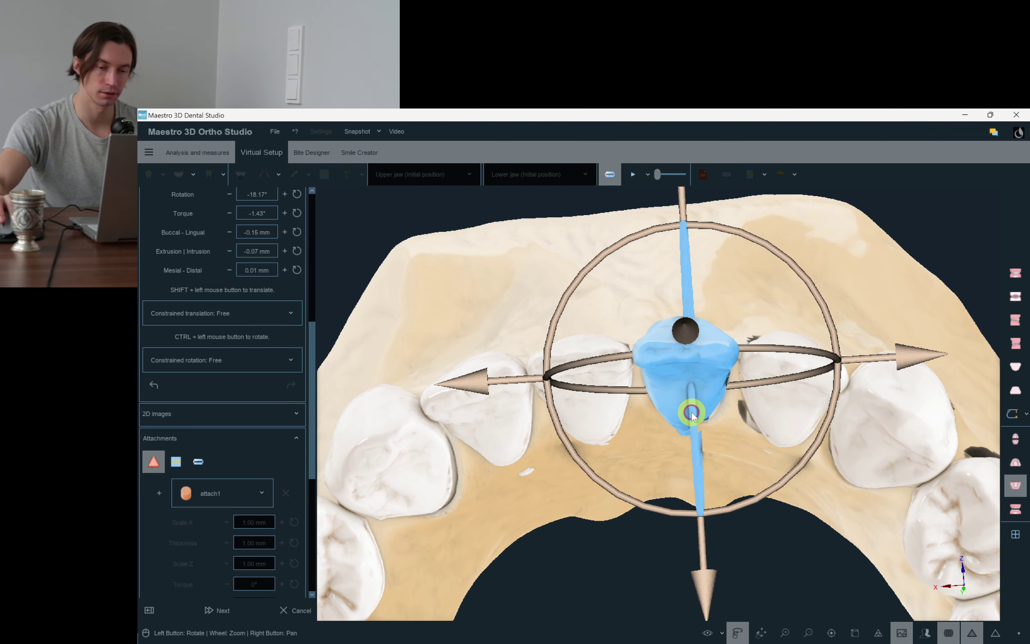
left_click_drag(693, 416, 577, 451)
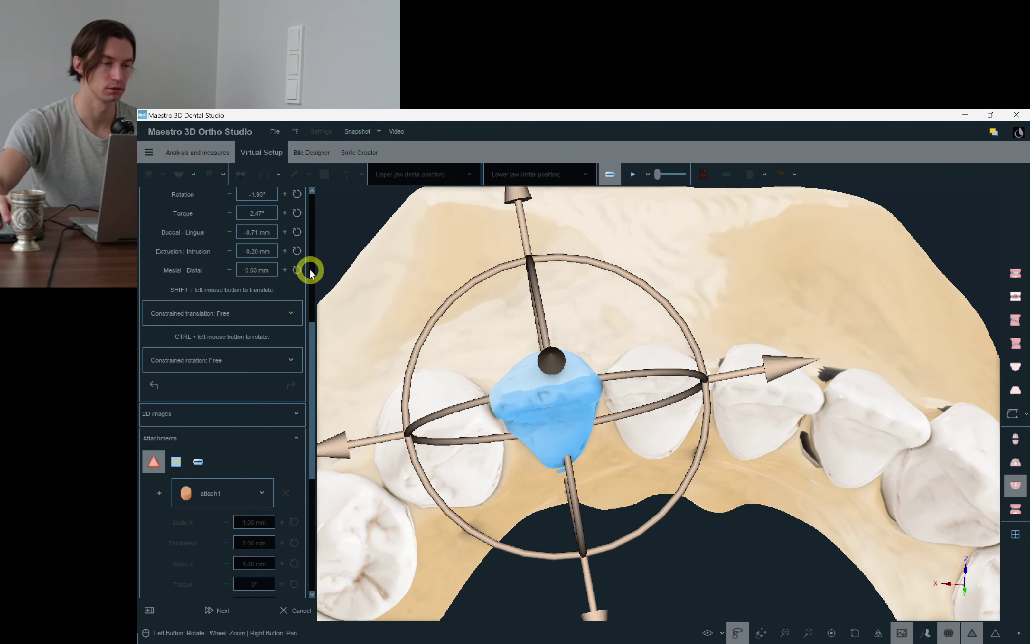
Reset the buccal-lingual movement of lateral incisor 32, then move it about -0.5 mm and torque it to about 0.8°.
left_click(297, 232)
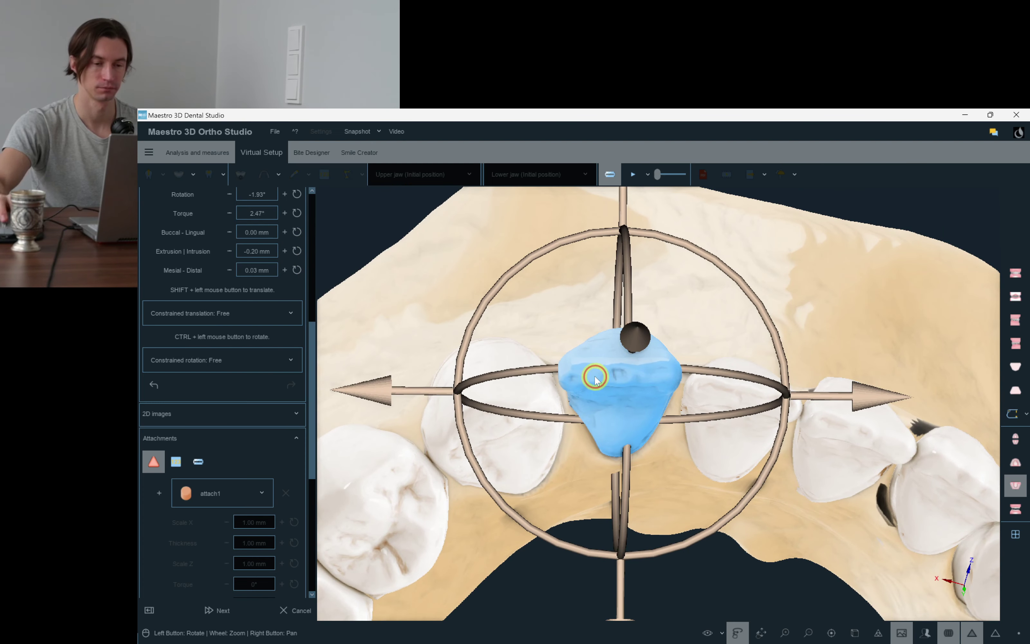
left_click_drag(597, 379, 598, 380, "shift")
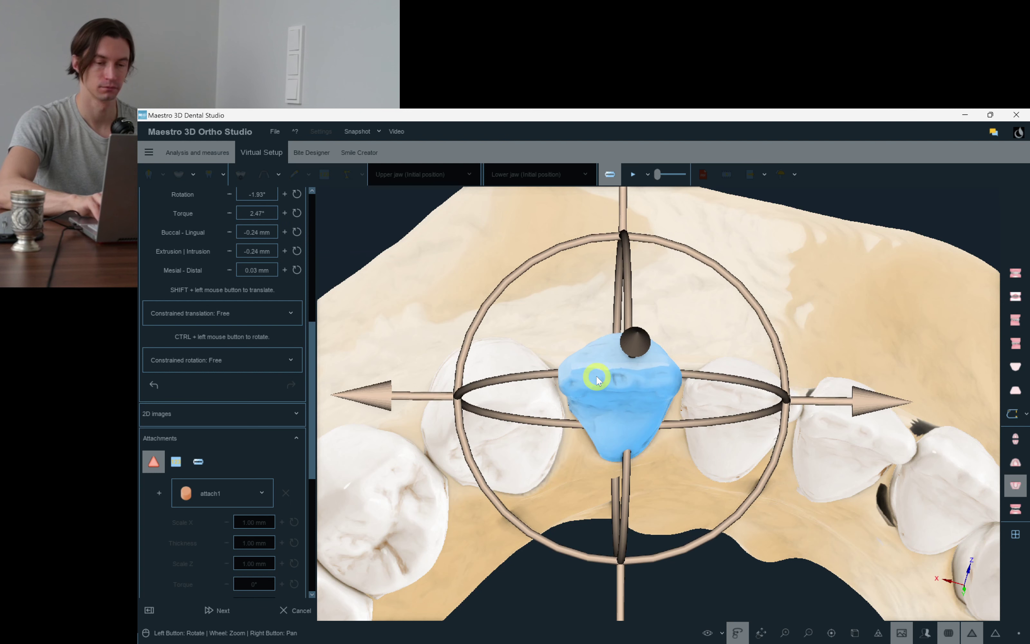
left_click_drag(597, 379, 598, 380, "shift")
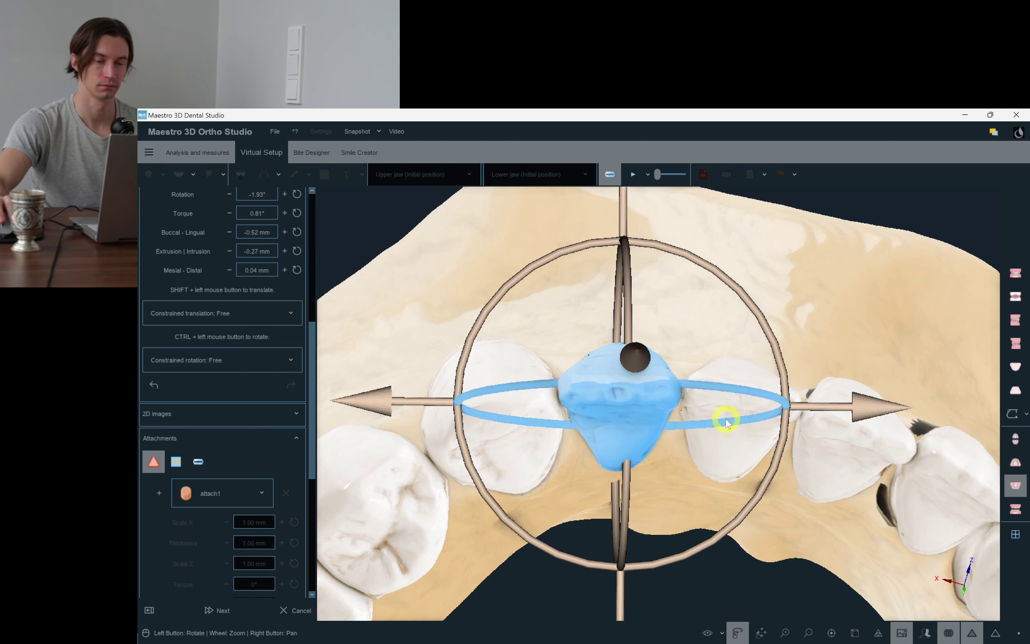
Select lower central incisor 31 and reset its buccal-lingual movement.
left_click_drag(726, 422, 602, 448)
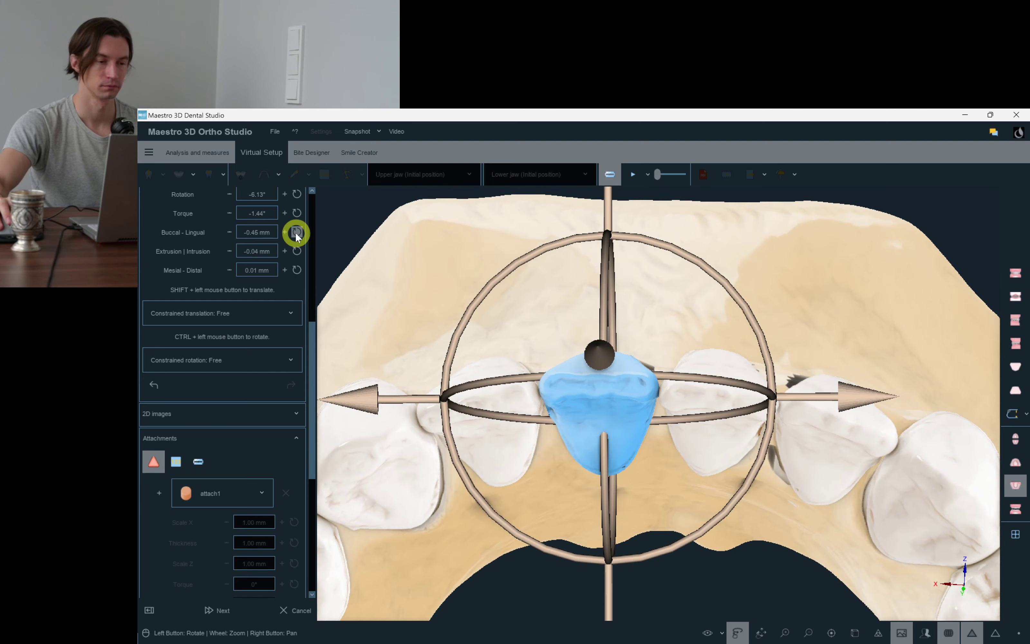
left_click(297, 232)
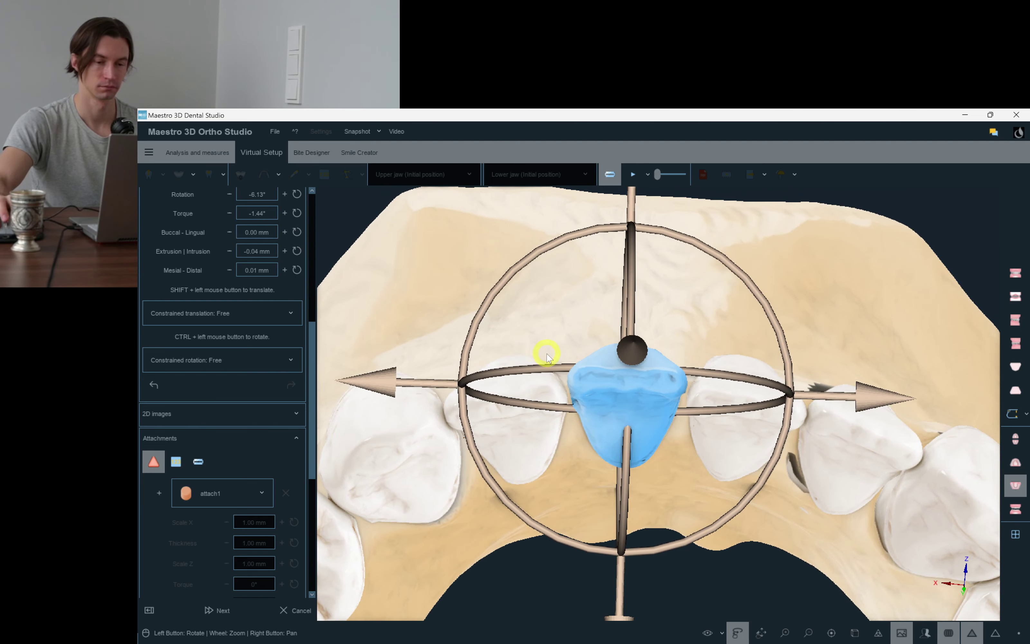
Move lower central incisor 31 about -0.27 mm buccal-lingually and torque it to about -2.1°.
key("Down")
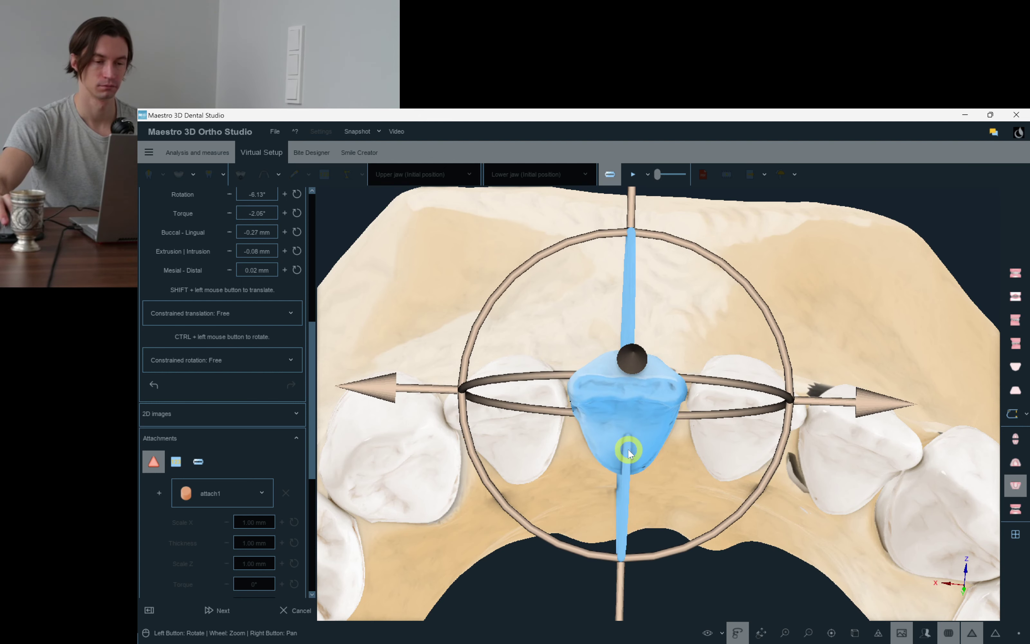
left_click_drag(775, 431, 744, 506)
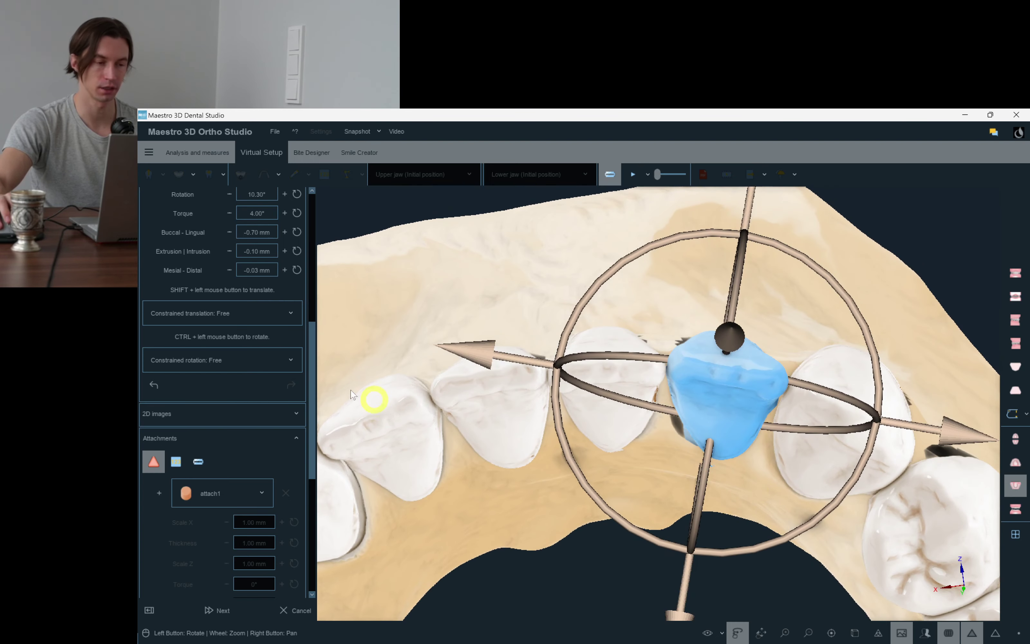
Reset the buccal-lingual movement of lateral incisor 42, then move it about -0.66 mm and torque it to about 2.4°.
left_click(297, 232)
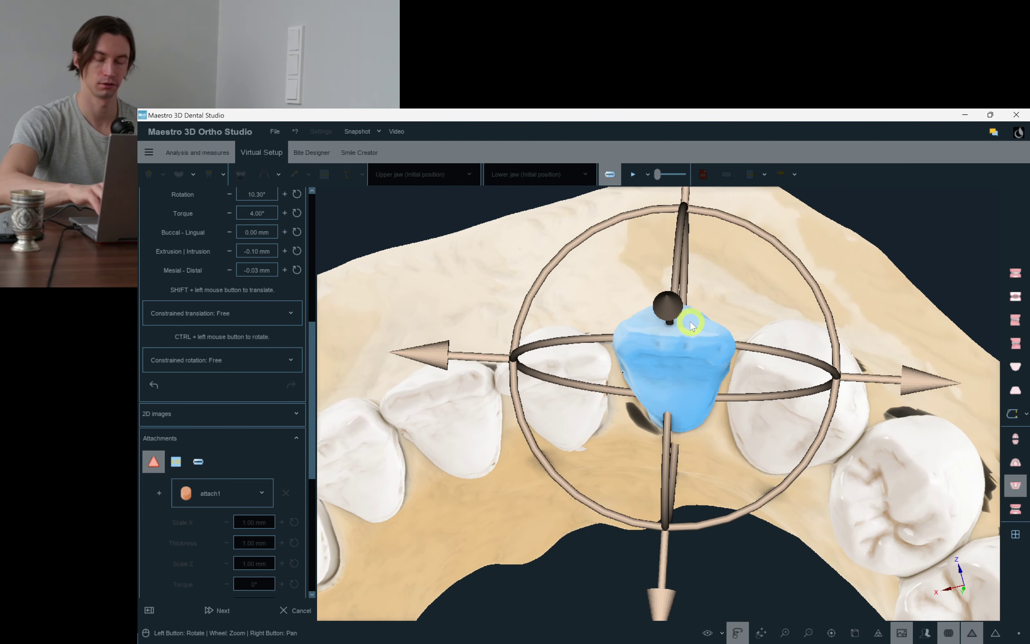
key("Down")
key("Down")
key("Down")
key("Down")
key("Down")
key("Down")
key("Down")
key("Down")
key("Down")
key("Down")
key("Down")
key("Down")
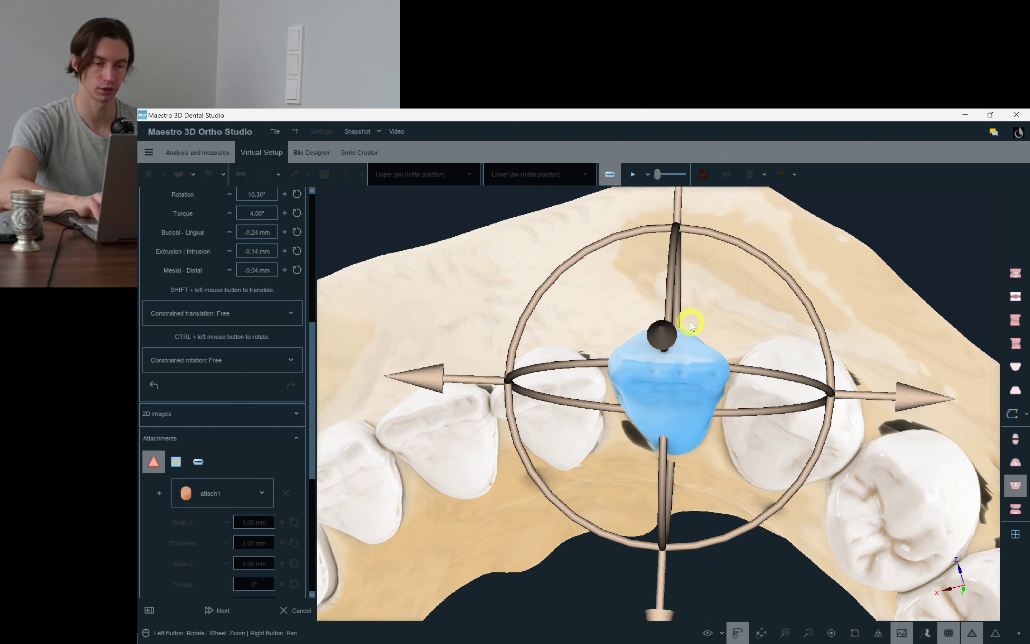
key("Down")
key("Down")
key("Down")
key("Down")
key("Down")
key("Down")
key("Down")
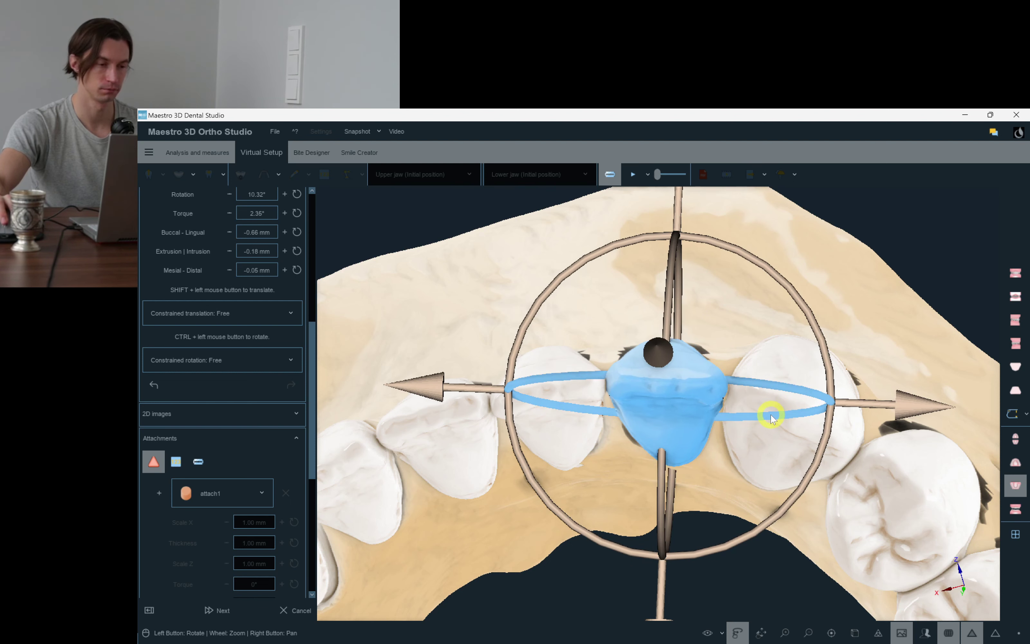
Examine lower canine 43 and the lower incisors against the bone from the occlusal and front views.
left_click(769, 437)
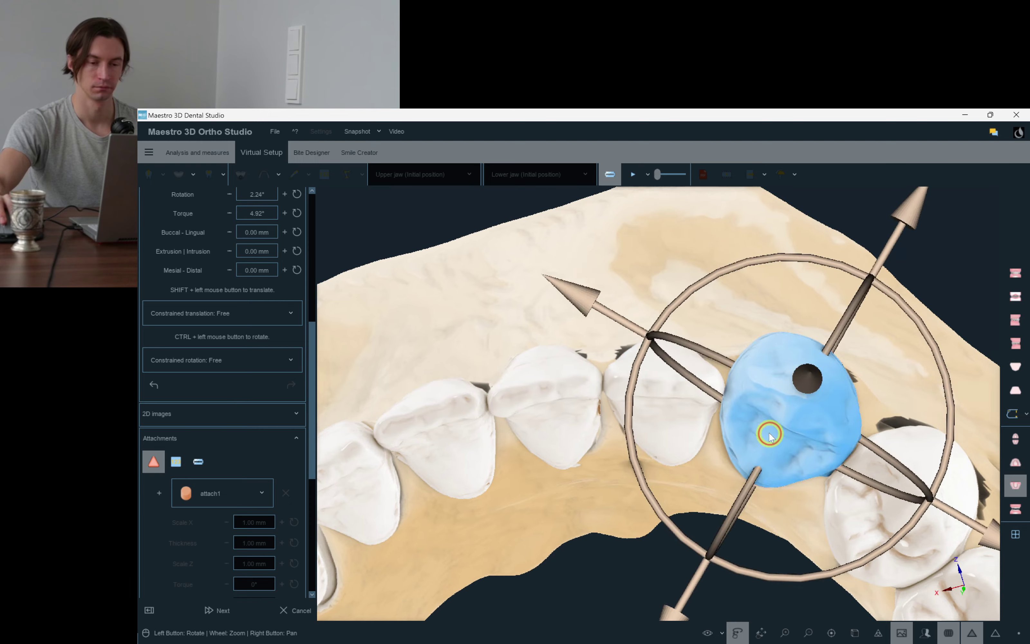
left_click(892, 322)
left_click(750, 430)
left_click(840, 281)
left_click_drag(693, 249, 572, 357)
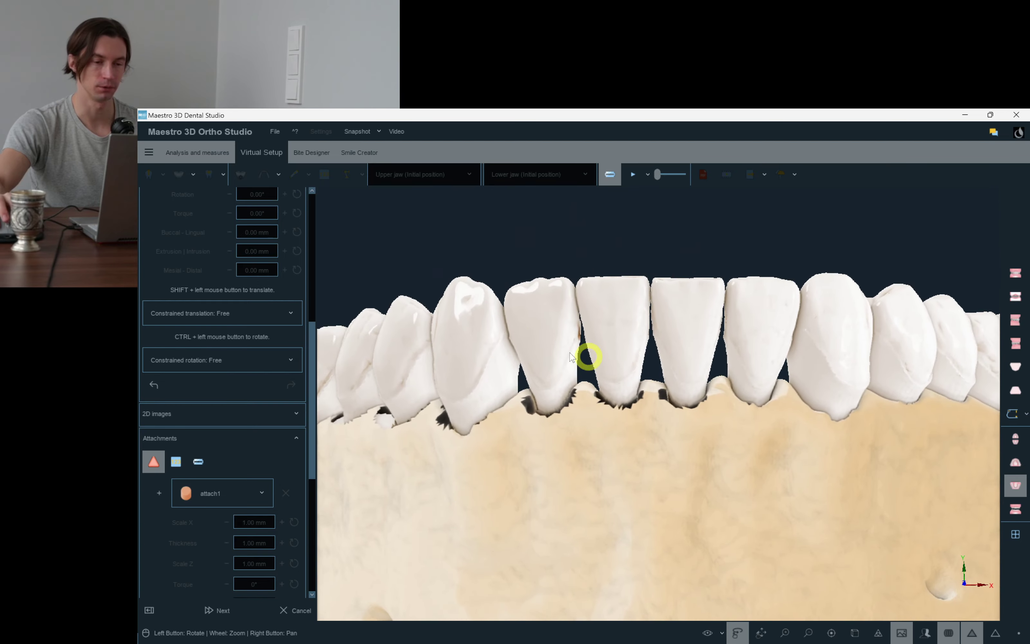
left_click(549, 331)
right_click(837, 494)
left_click(591, 317)
left_click(653, 326)
left_click_drag(702, 317, 719, 313)
left_click(719, 313)
left_click(666, 483)
left_click(692, 278)
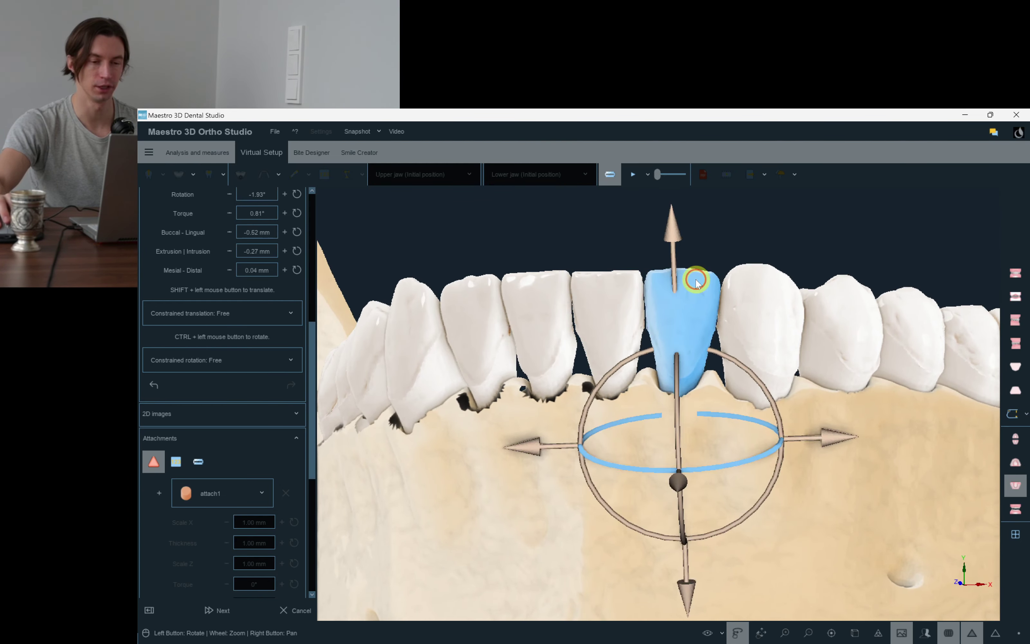
Fine-tune the torque of lower lateral incisor 32 against the bone in the occlusal view, and select central incisor 31.
left_click_drag(692, 278, 427, 363)
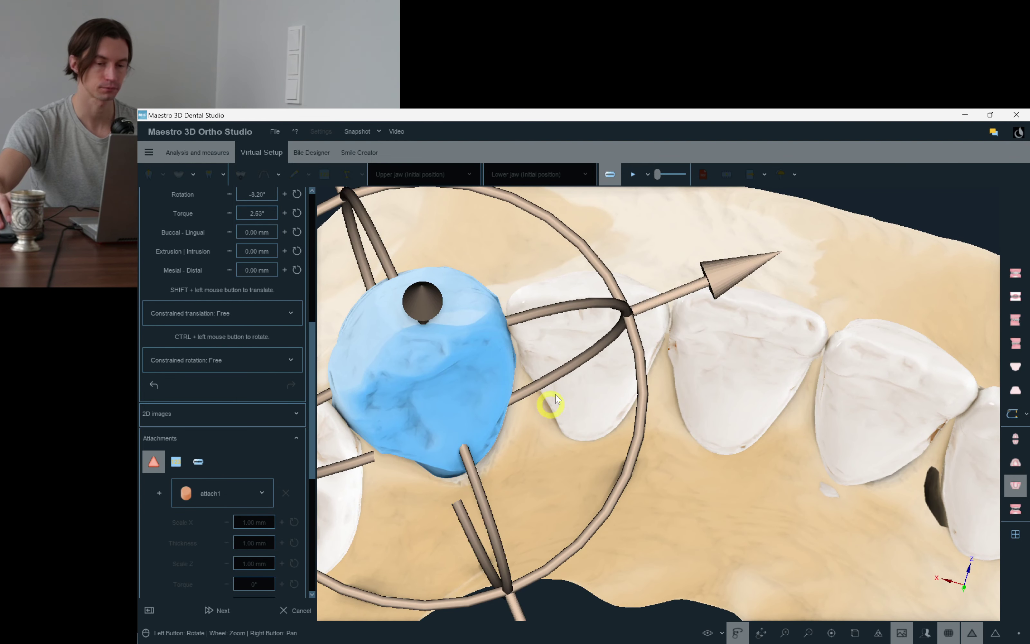
left_click_drag(585, 407, 603, 411)
left_click(442, 320)
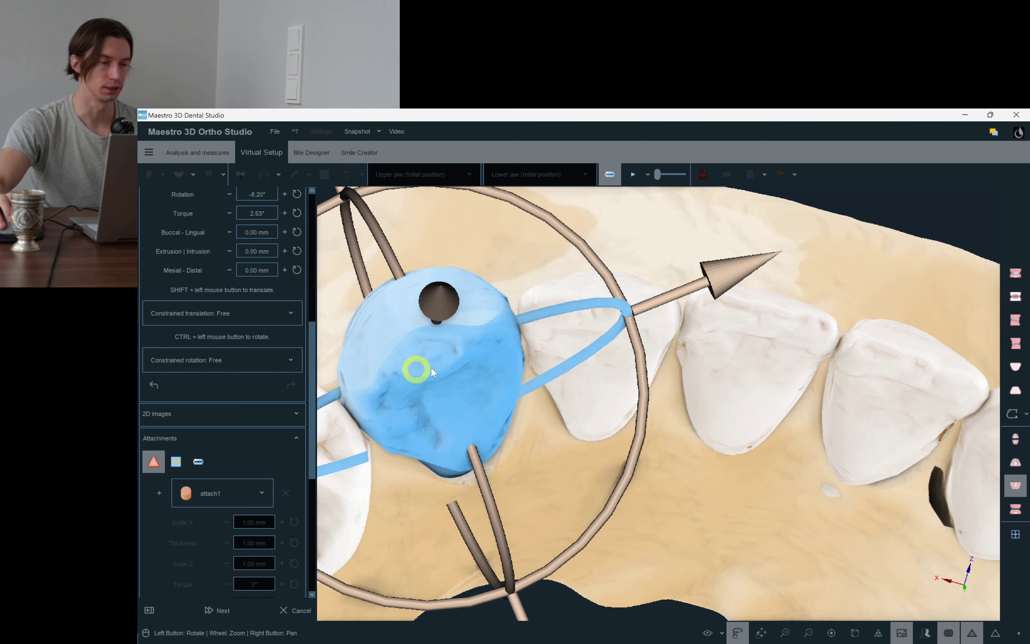
left_click(590, 349)
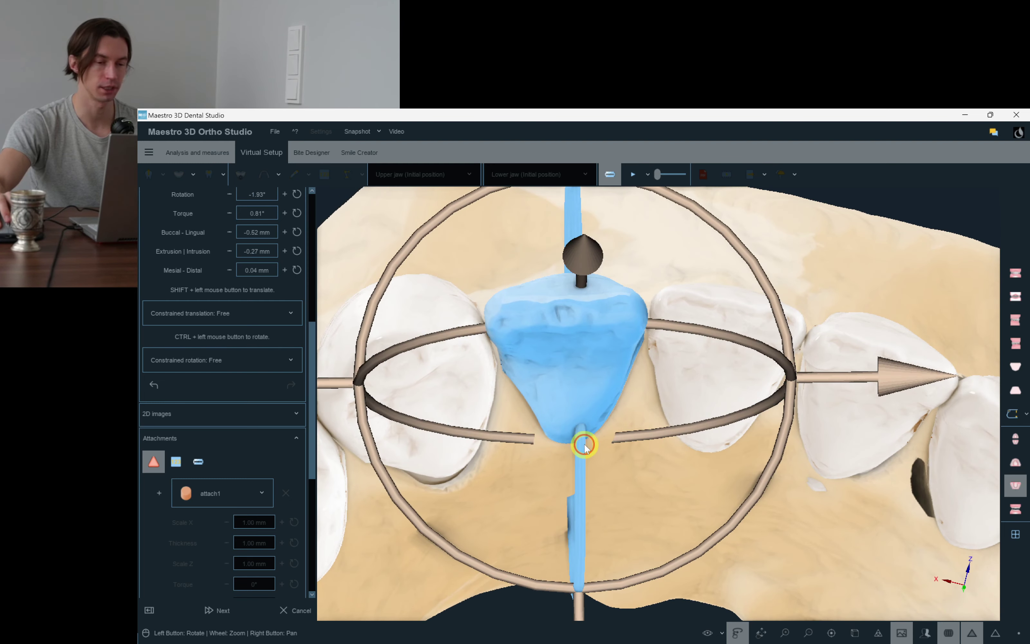
left_click_drag(688, 431, 689, 431)
left_click(723, 367)
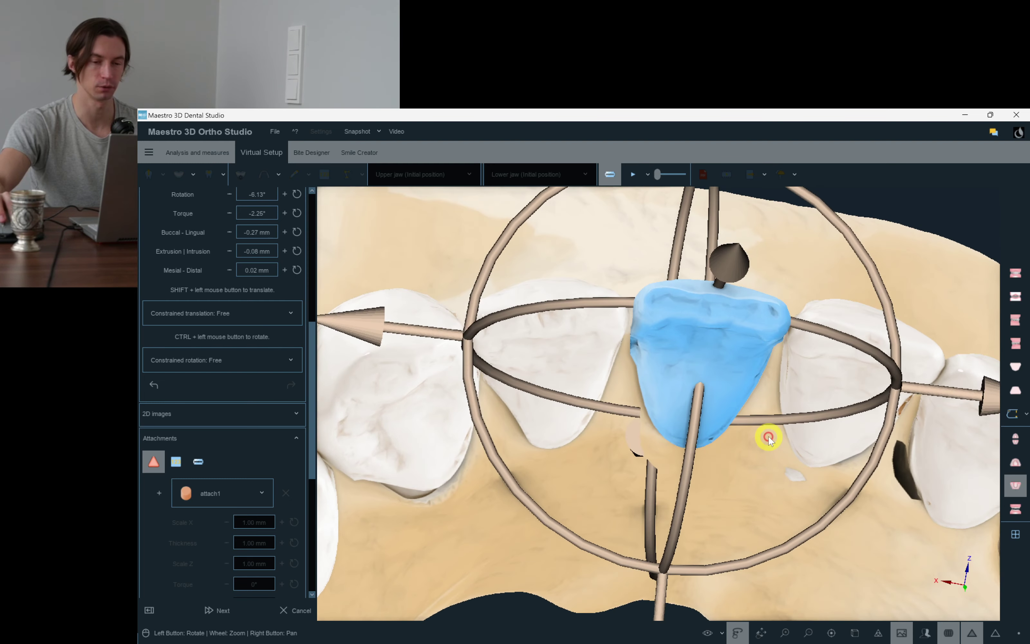
Rotate central incisor 41 to about -20.9° and torque it to about 1.8°, undoing the trial buccal-lingual movement.
left_click_drag(657, 458, 781, 440)
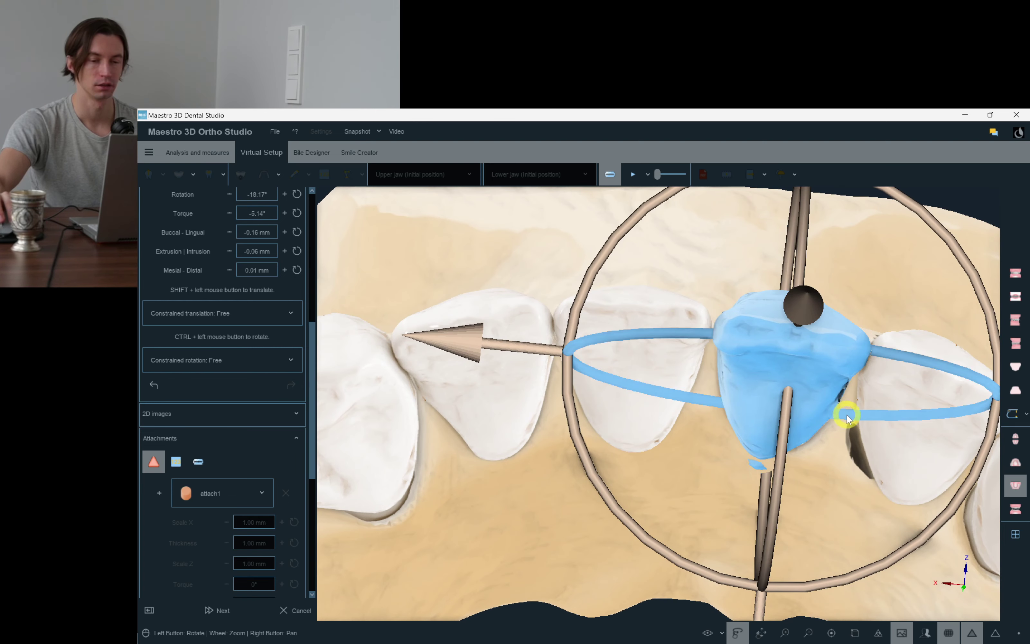
left_click_drag(845, 414, 858, 417)
left_click_drag(935, 498, 914, 511)
left_click_drag(745, 483, 713, 573)
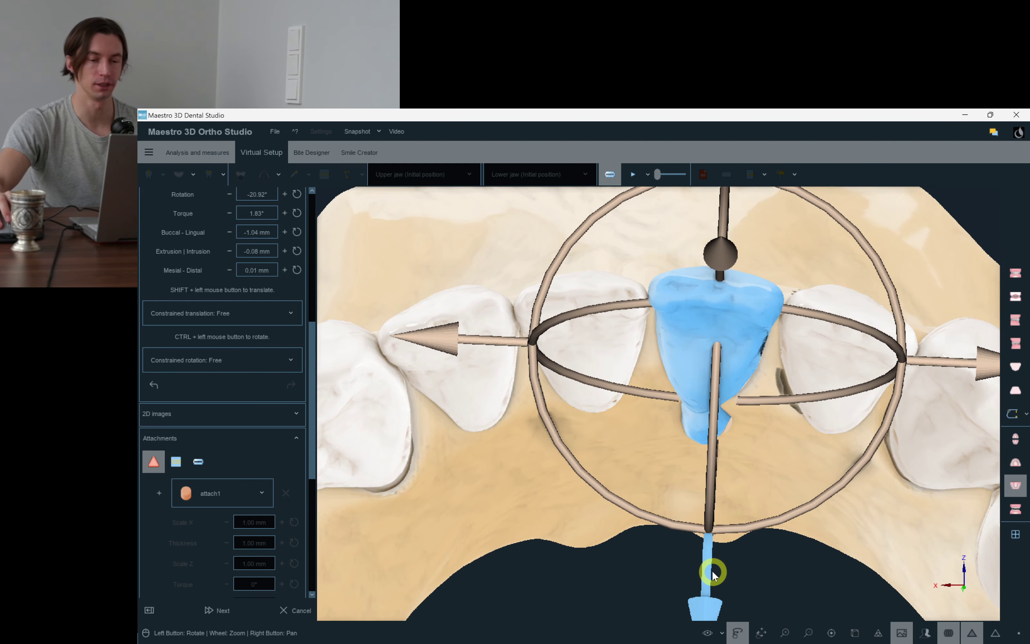
left_click(164, 386)
Torque lower lateral incisor 42 to about 0.6° and lower canine 43 to about 3.8°.
left_click_drag(723, 375, 618, 317)
left_click(675, 211)
left_click(627, 345)
left_click(662, 240)
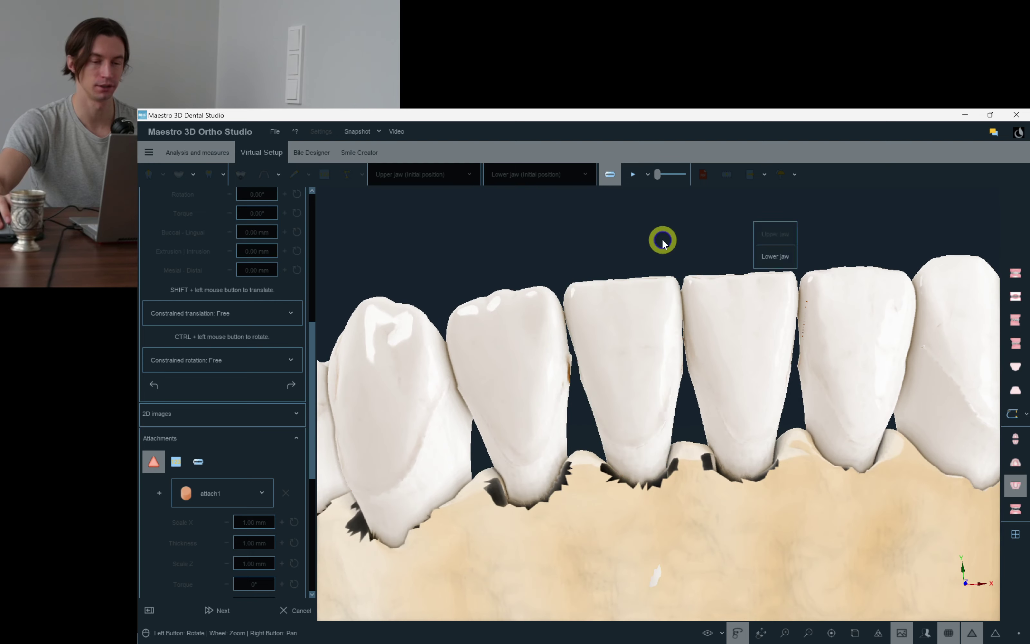
left_click_drag(662, 239, 756, 391)
left_click(757, 437)
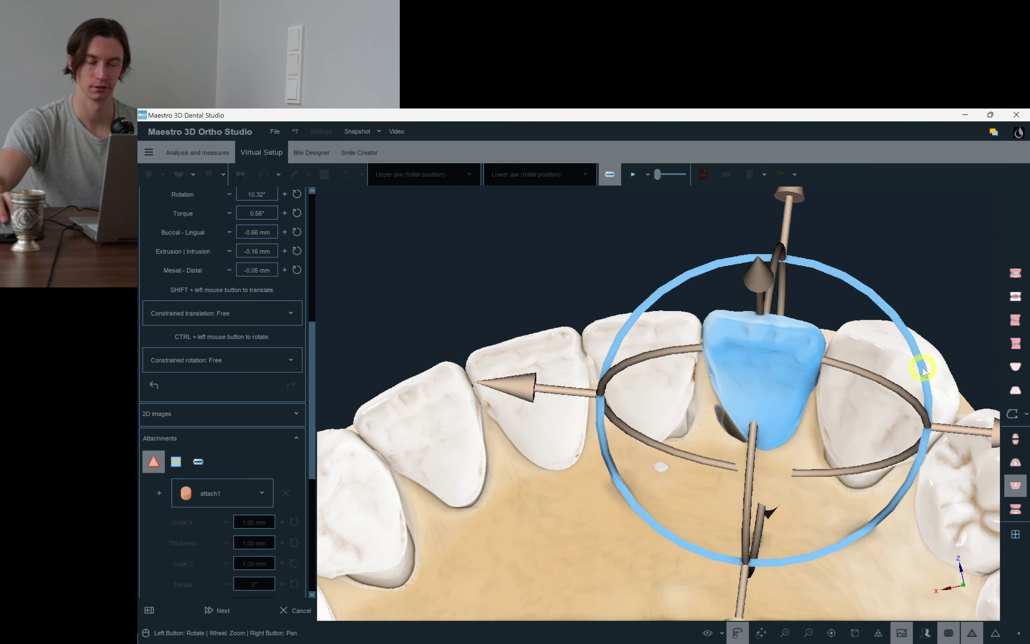
left_click_drag(923, 370, 869, 379)
left_click(828, 466)
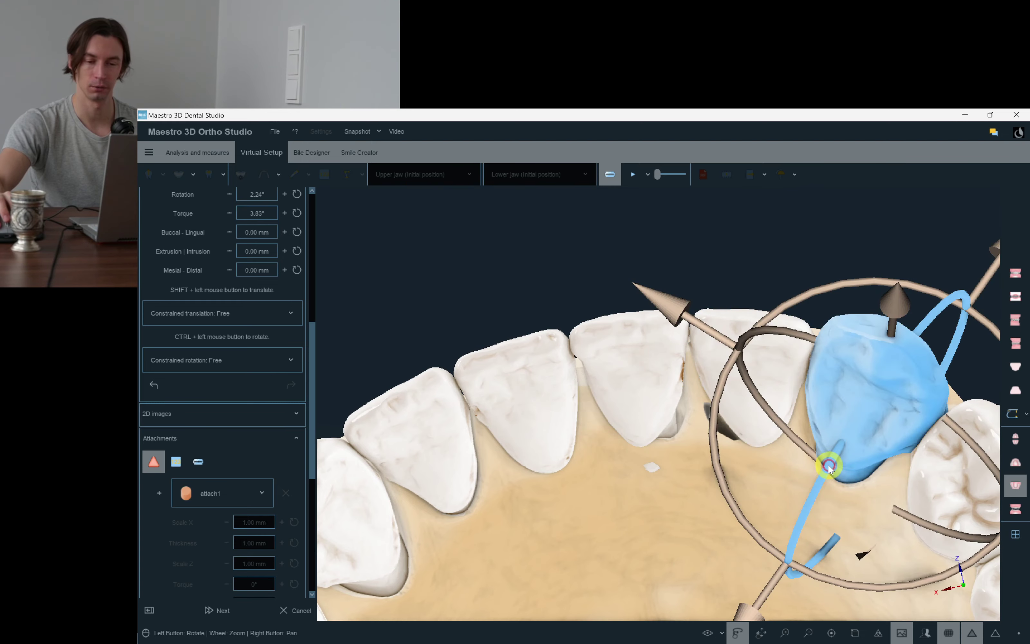
left_click(750, 228)
left_click_drag(750, 228, 981, 453)
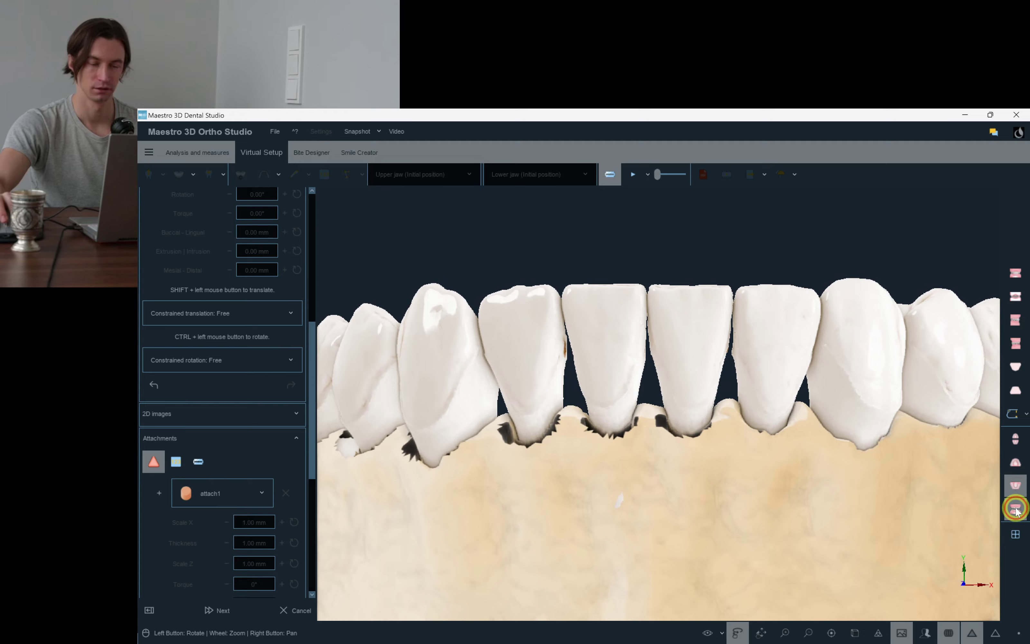
Check the lower incisors with both jaws shown, then with only the lower jaw from the front.
left_click(1015, 509)
scroll(914, 474, "up", 3)
left_click_drag(904, 509, 915, 473)
left_click_drag(669, 407, 800, 409)
left_click(1016, 486)
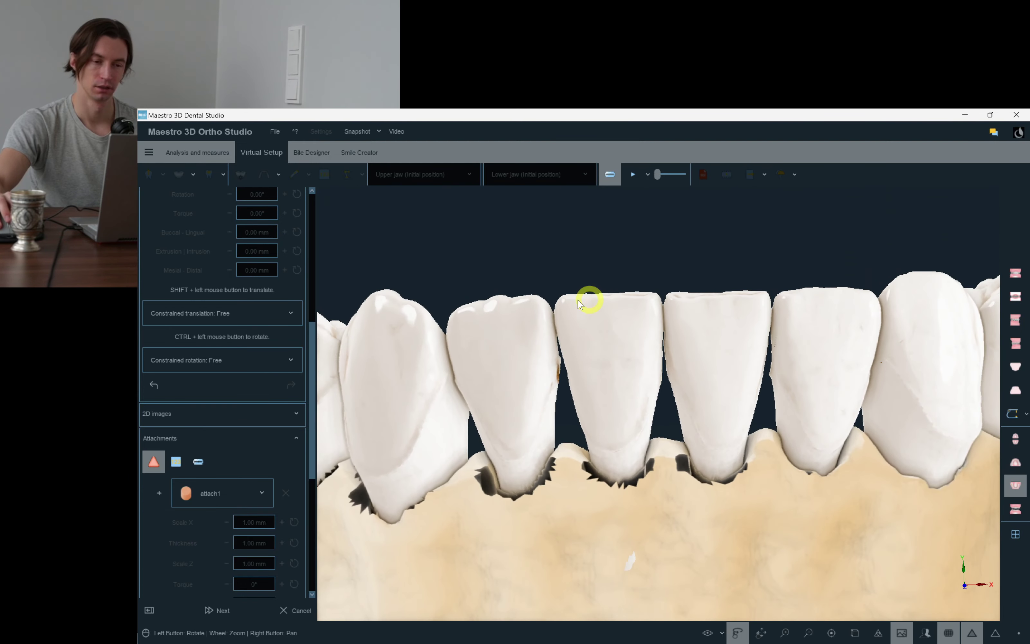
left_click_drag(530, 316, 548, 318)
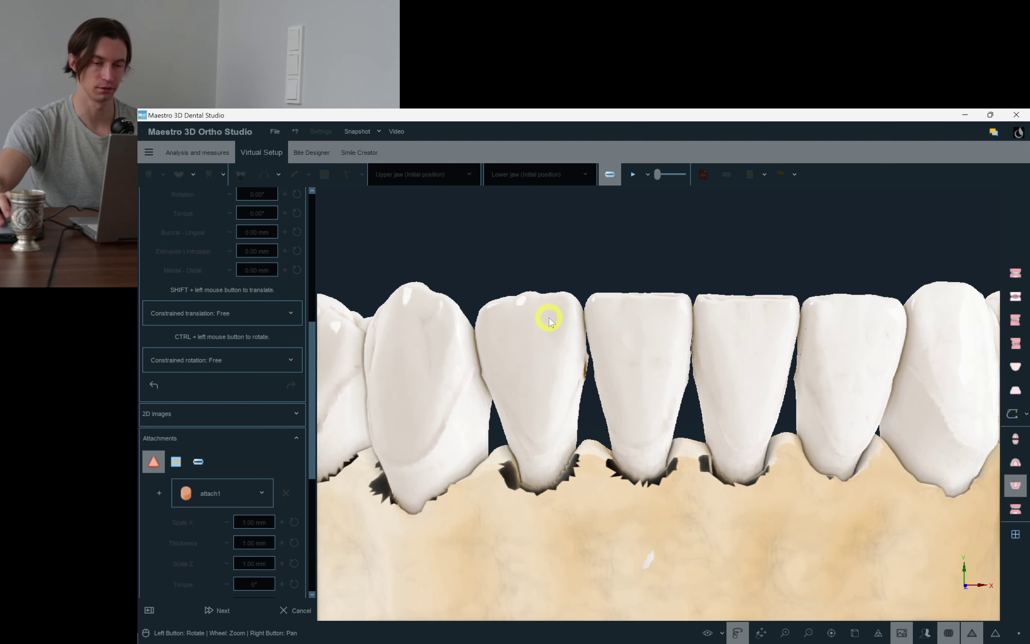
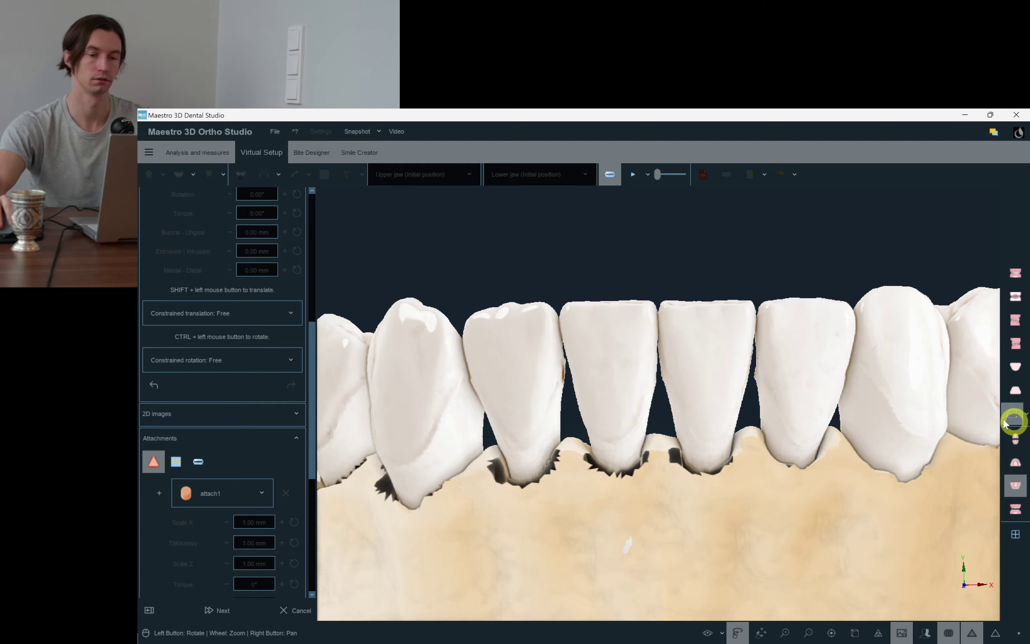
left_click_drag(956, 415, 957, 411)
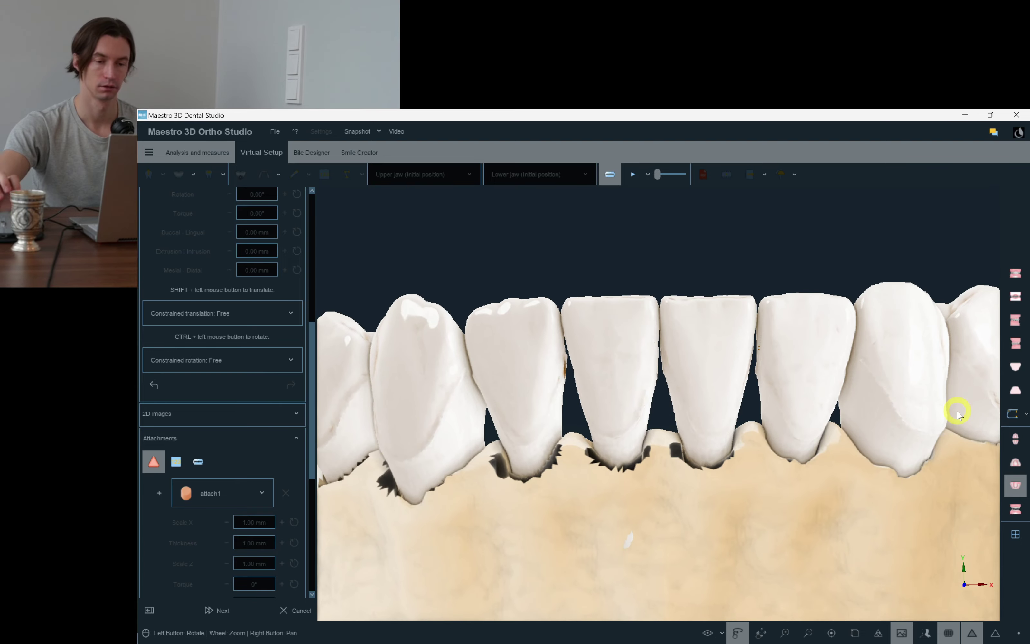
Show both jaws together and view how the anterior teeth meet.
left_click(1020, 509)
left_click_drag(797, 438, 848, 423)
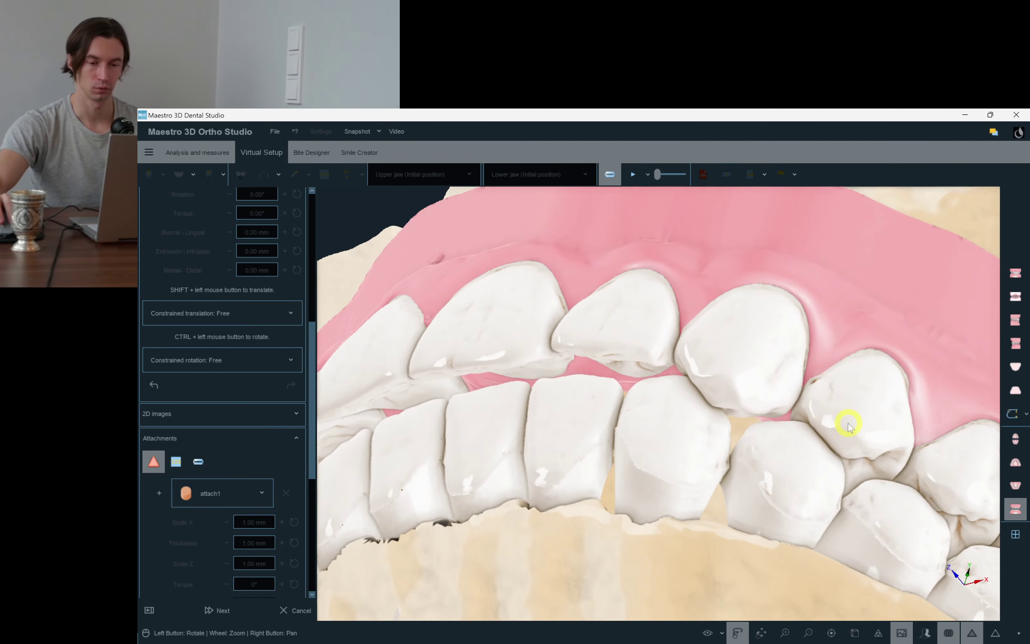
left_click_drag(848, 423, 911, 359)
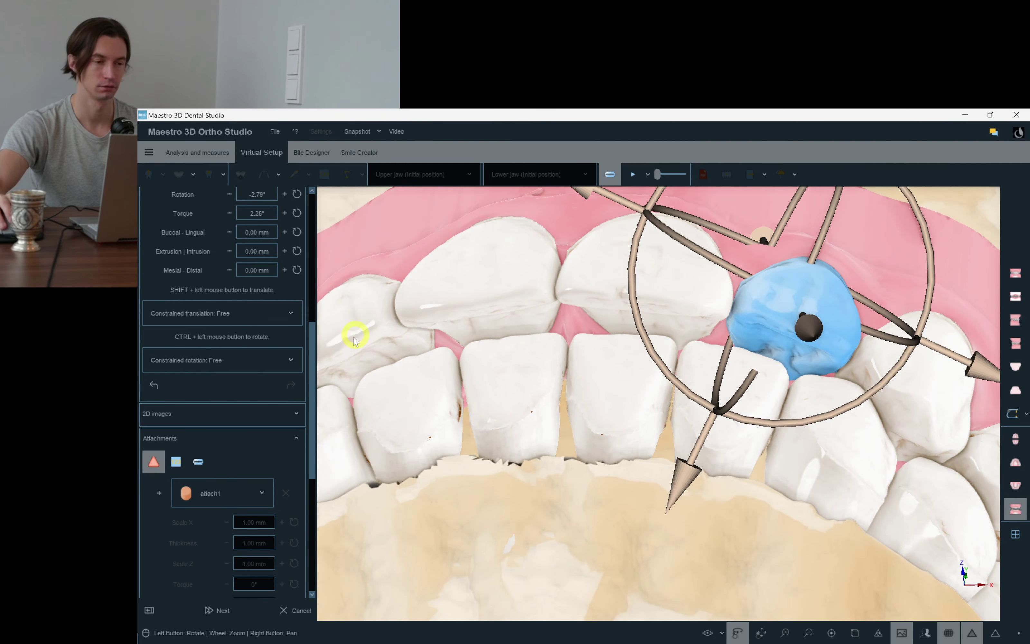
Switch the lower jaw to its initial position layer for comparison with the current setup.
left_click_drag(314, 405, 309, 200)
left_click(185, 361)
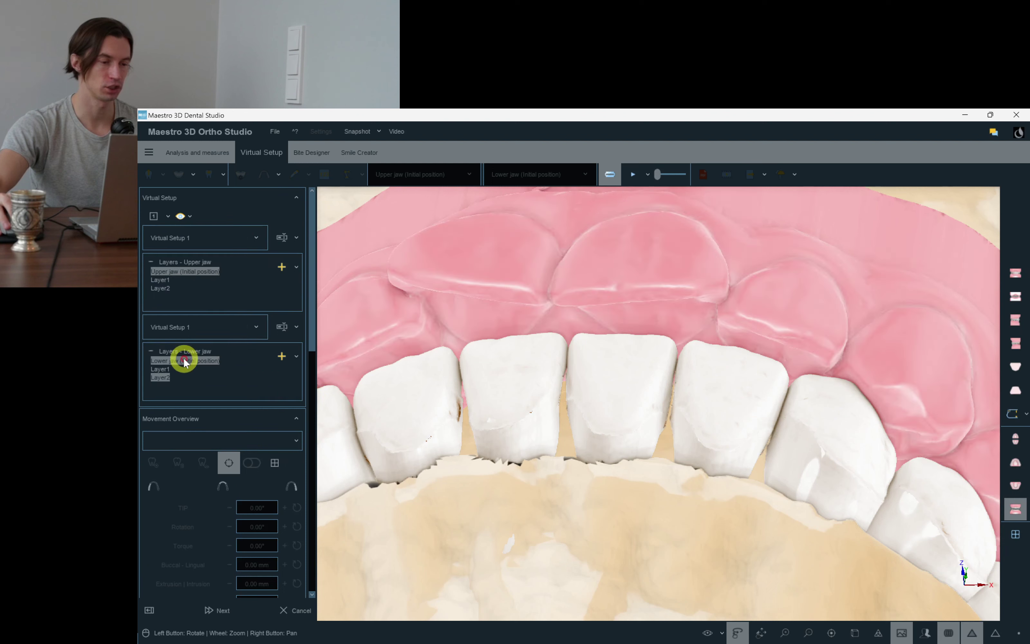
left_click(196, 362)
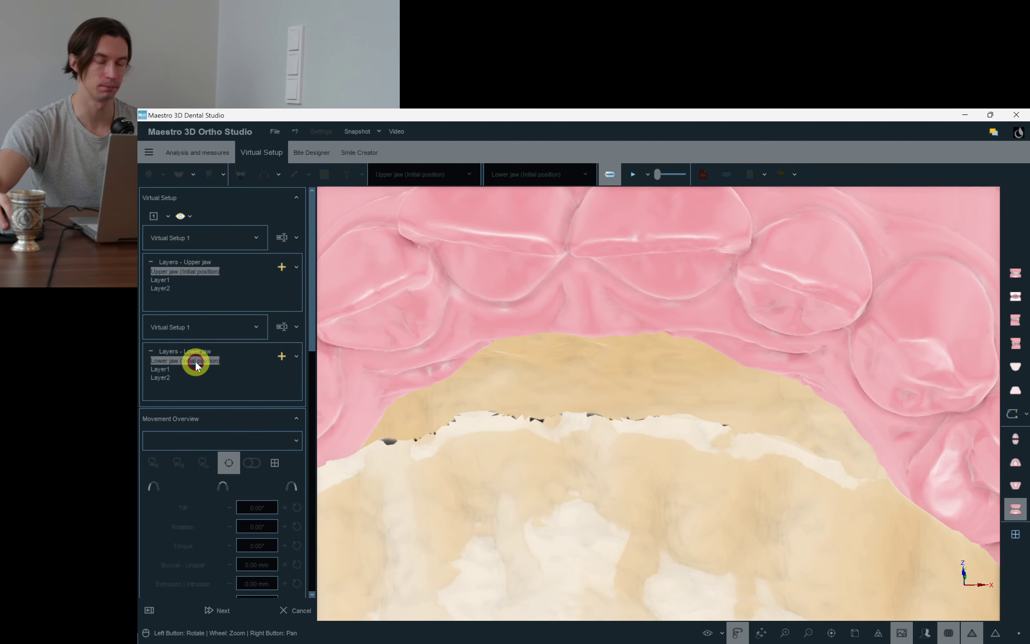
Turn on the gingiva display and examine the anterior teeth in their initial position.
left_click_drag(689, 612, 724, 626)
left_click(722, 633)
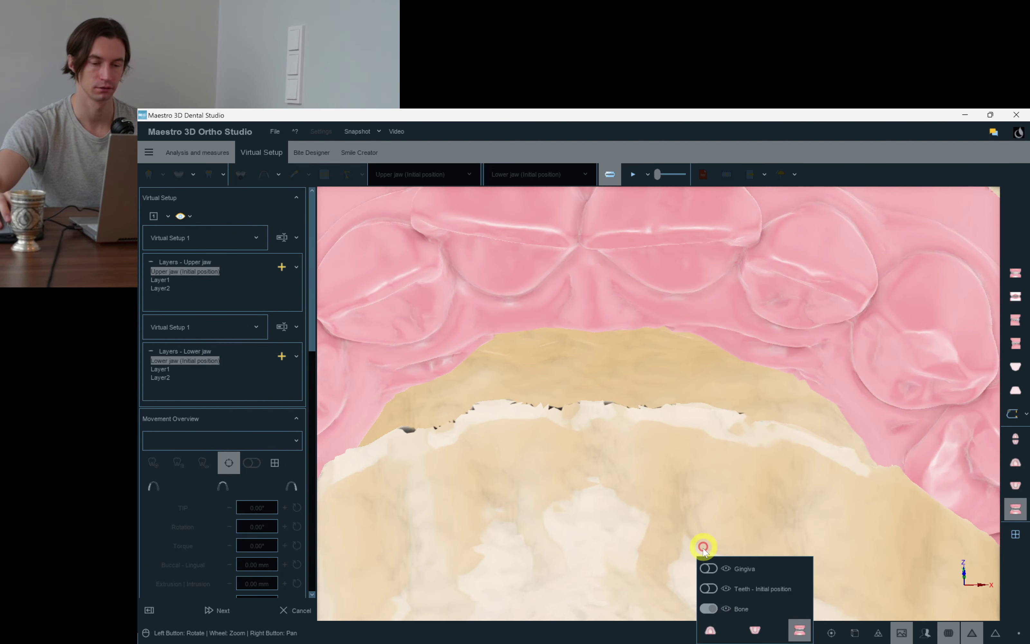
left_click(708, 568)
scroll(580, 420, "up", 2)
left_click_drag(580, 420, 741, 408)
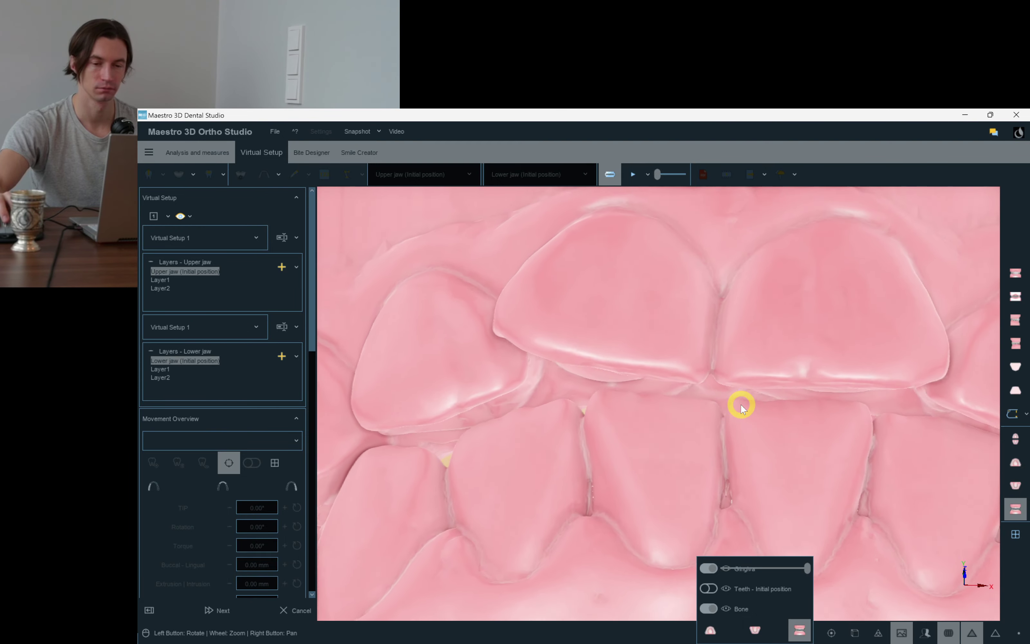
Switch both the upper and the lower jaw back to Layer2.
scroll(741, 405, "down", 3)
left_click(164, 290)
left_click(166, 377)
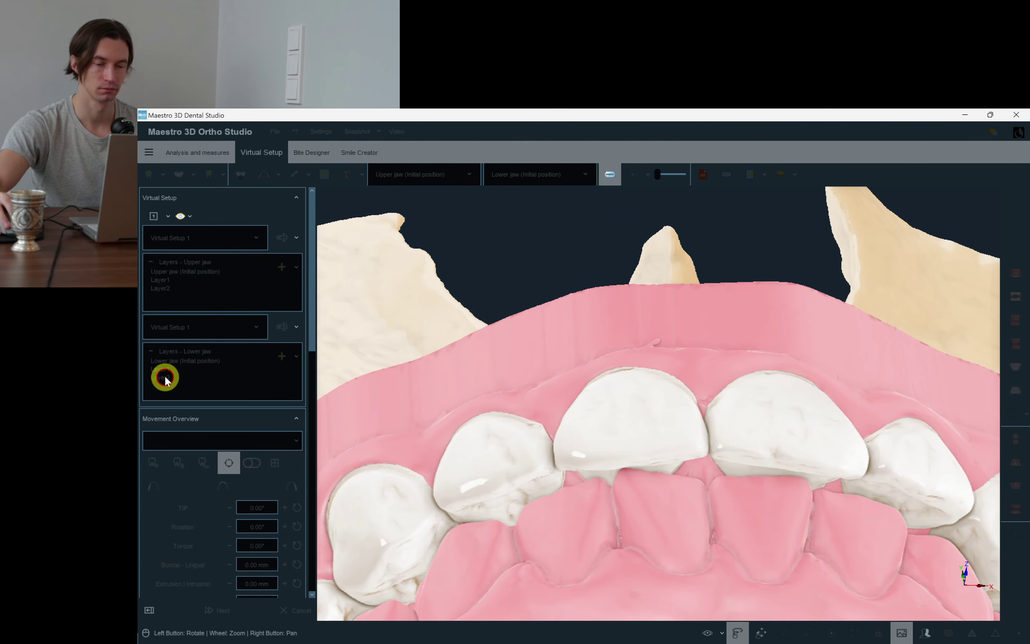
Select upper canine 13 and rotate it to about -11.6° around its long axis.
left_click_drag(825, 382, 847, 396)
scroll(800, 400, "up", 4)
left_click_drag(721, 379, 735, 391)
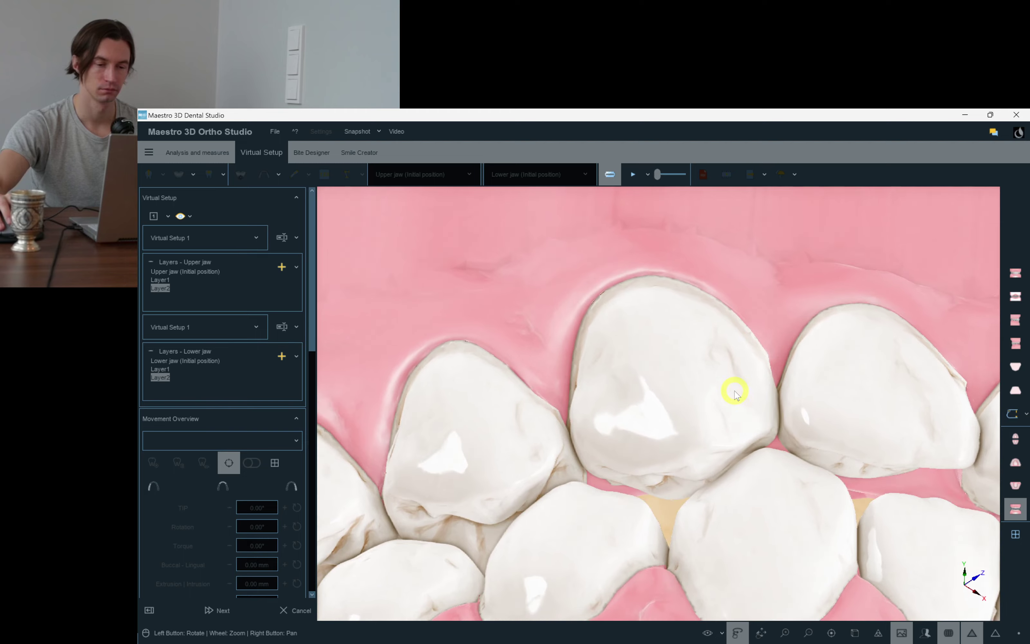
left_click(735, 394)
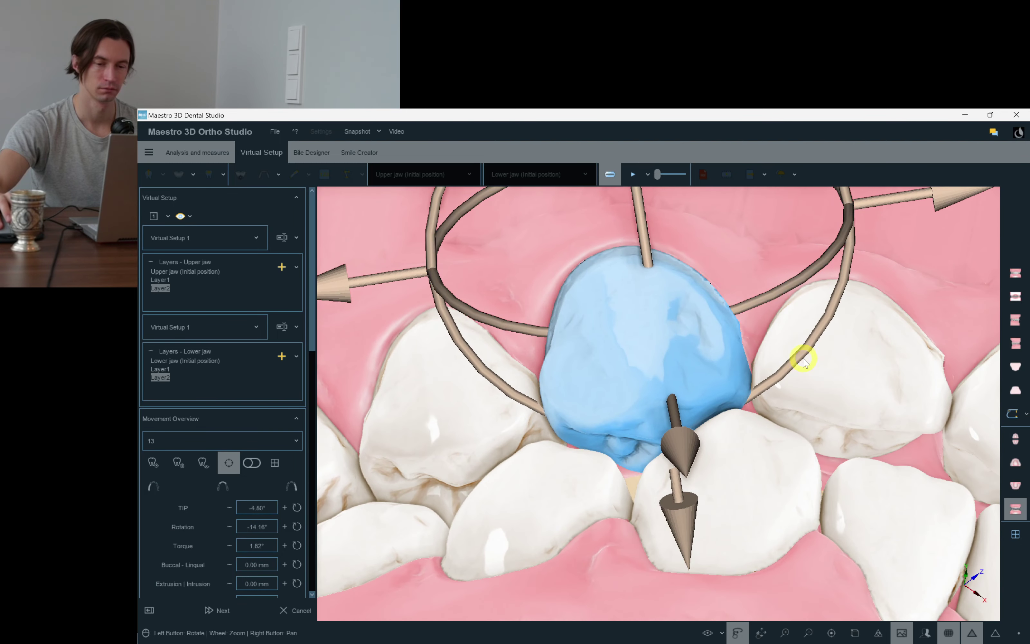
left_click_drag(803, 358, 796, 362)
scroll(846, 230, "up", 1)
left_click_drag(852, 200, 855, 258)
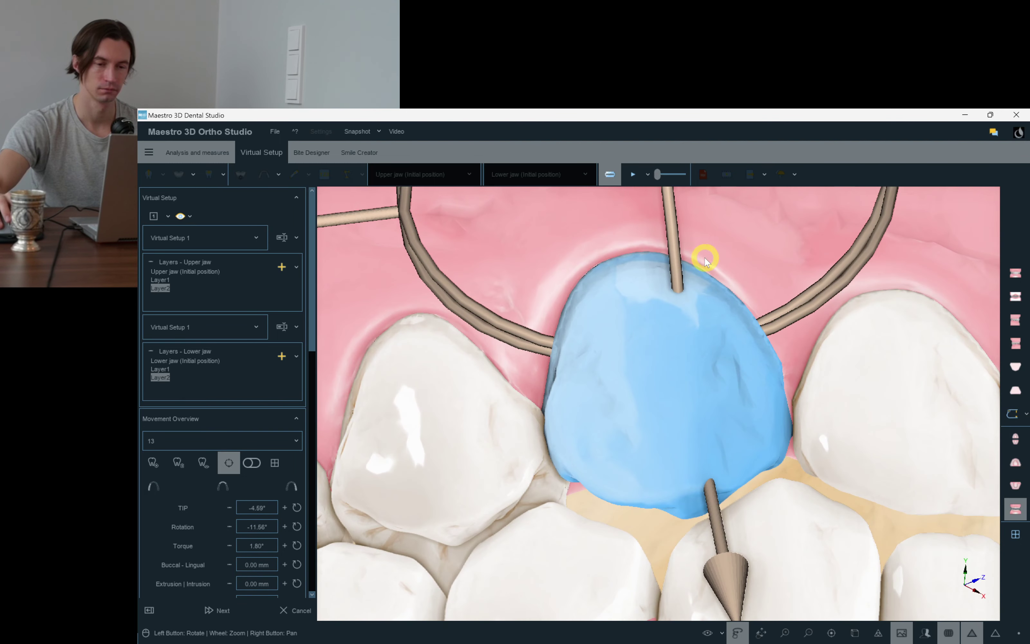
left_click_drag(681, 268, 683, 276)
left_click_drag(836, 354, 730, 371)
Torque upper lateral incisor 12 to about -1.4° and select upper central incisor 11.
left_click(800, 313)
left_click_drag(920, 290, 720, 358)
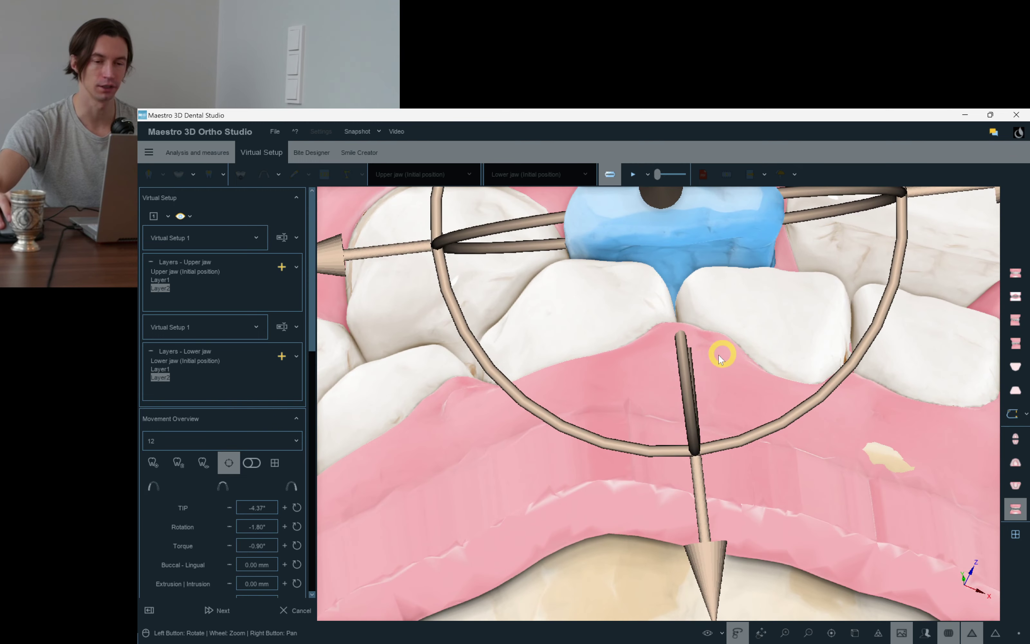
left_click(759, 401)
left_click_drag(759, 401, 853, 291)
left_click(751, 303)
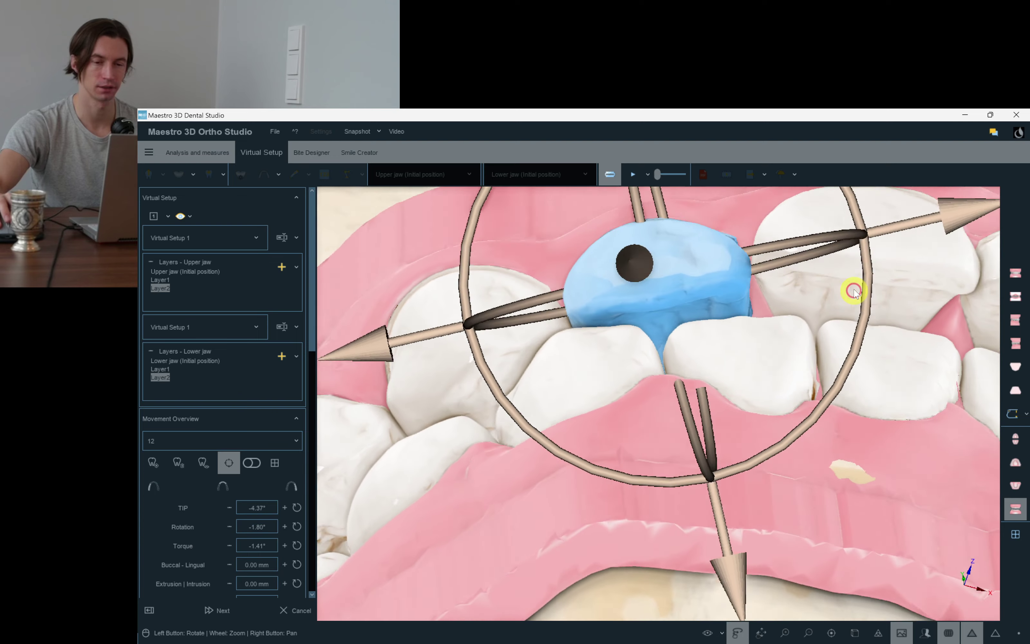
left_click(855, 291)
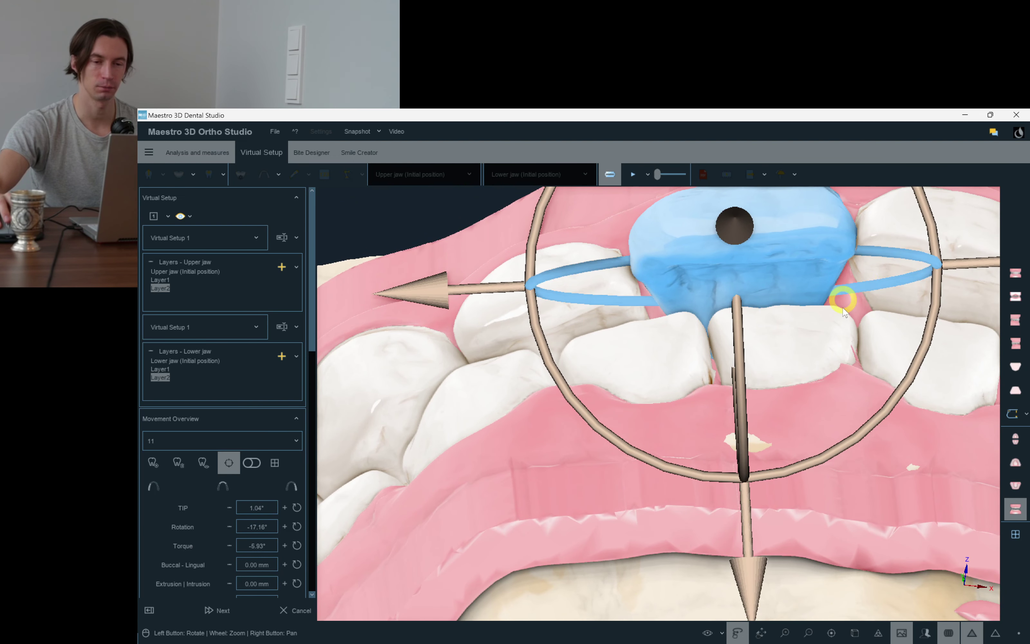
Adjust upper central incisor 11 to about 0.7° tip, -16.2° rotation and -8.8° torque.
left_click_drag(741, 383, 907, 360)
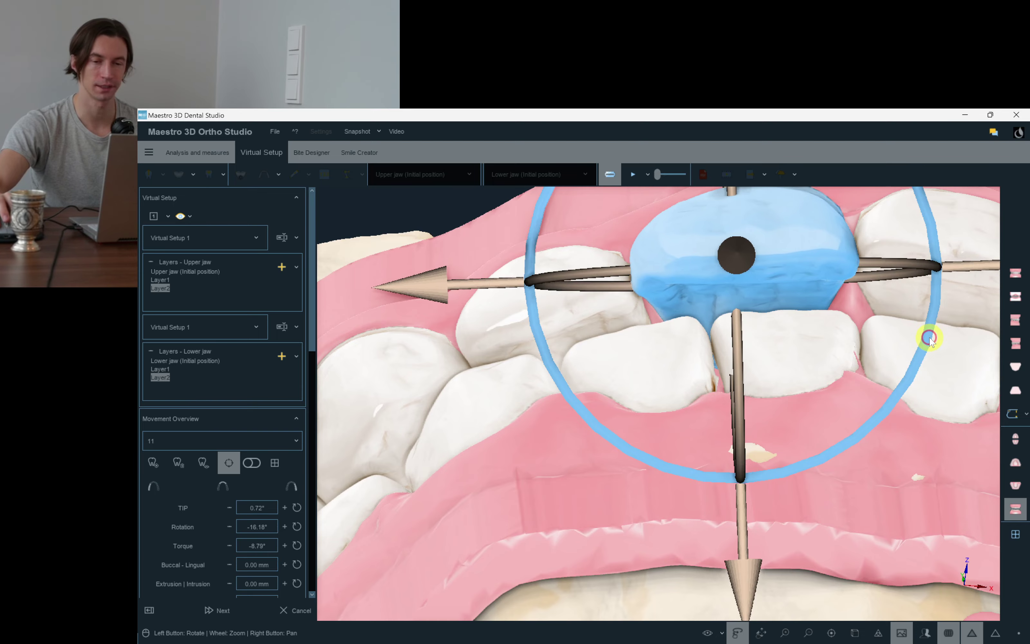
left_click_drag(929, 340, 832, 509)
scroll(761, 356, "up", 3)
right_click(832, 508)
left_click_drag(743, 547, 742, 549)
scroll(912, 554, "down", 3)
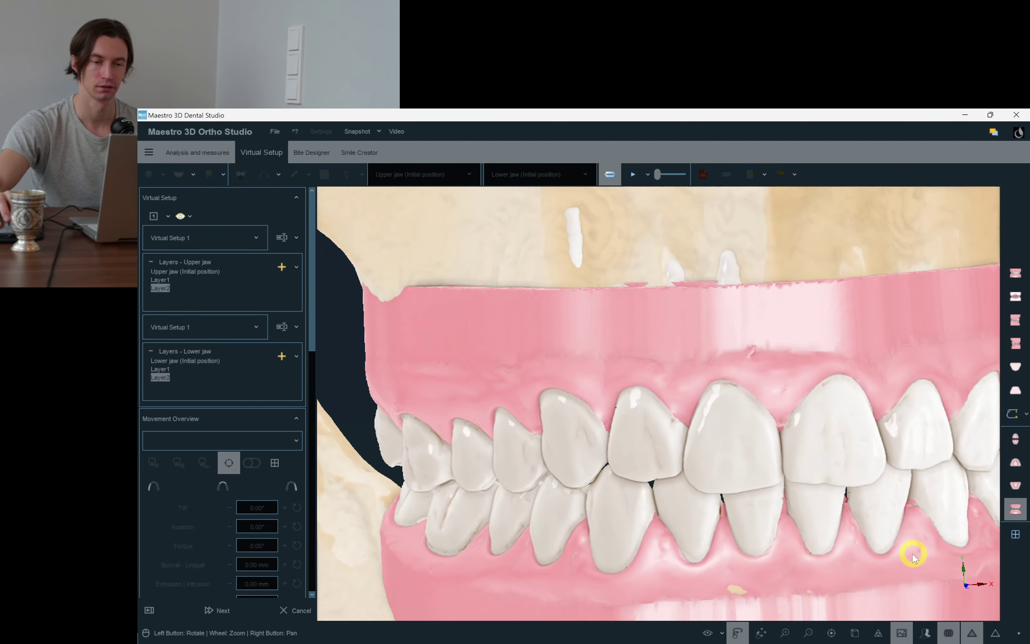
Turn off the gingiva display so the teeth can be viewed against the bone.
left_click_drag(852, 617, 724, 636)
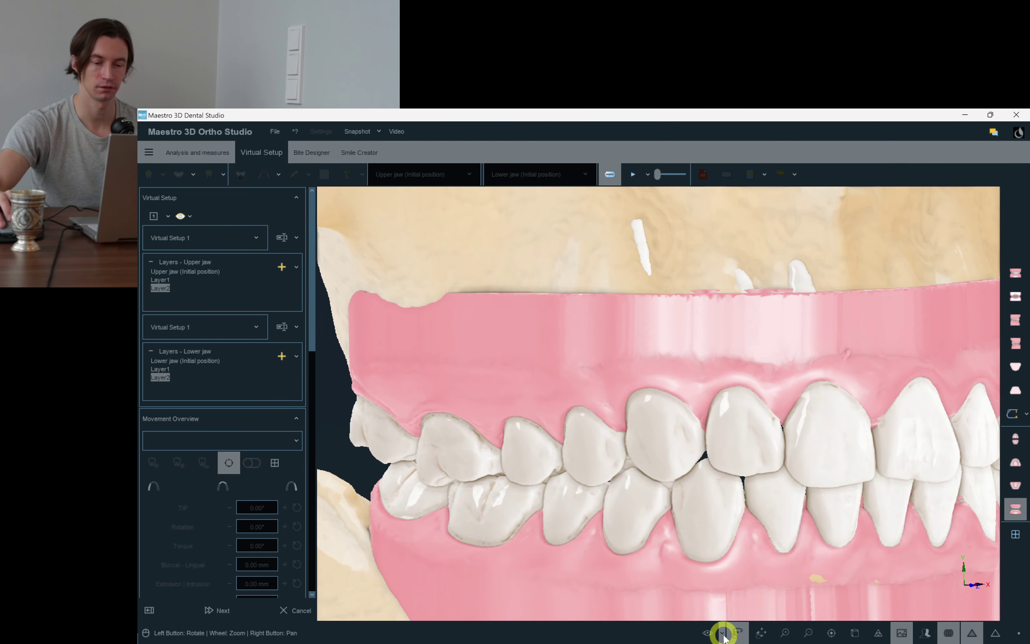
left_click(708, 528)
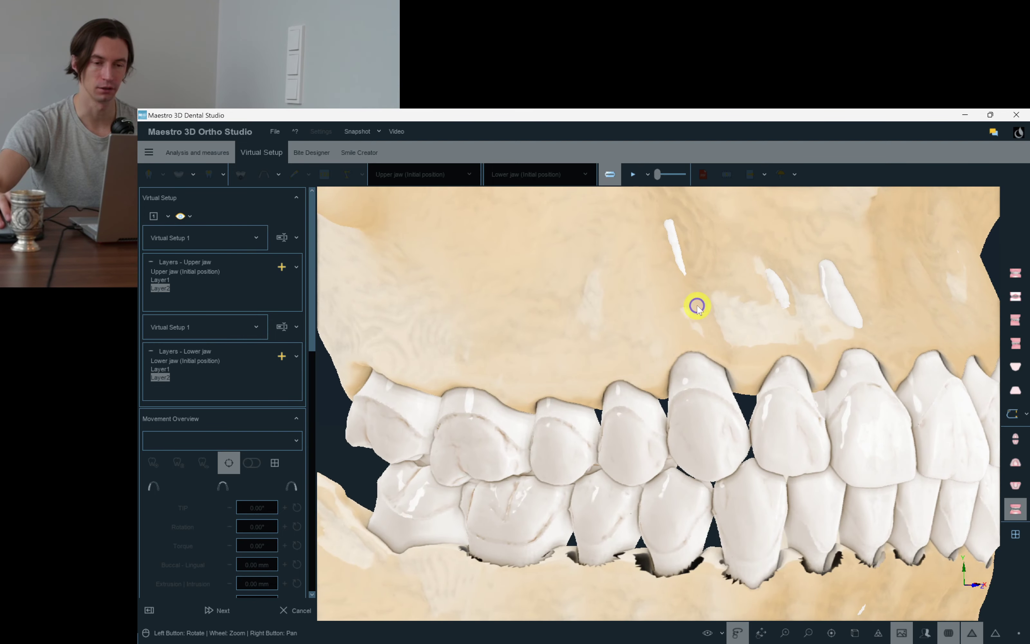
left_click_drag(735, 331, 712, 437)
scroll(712, 437, "up", 10)
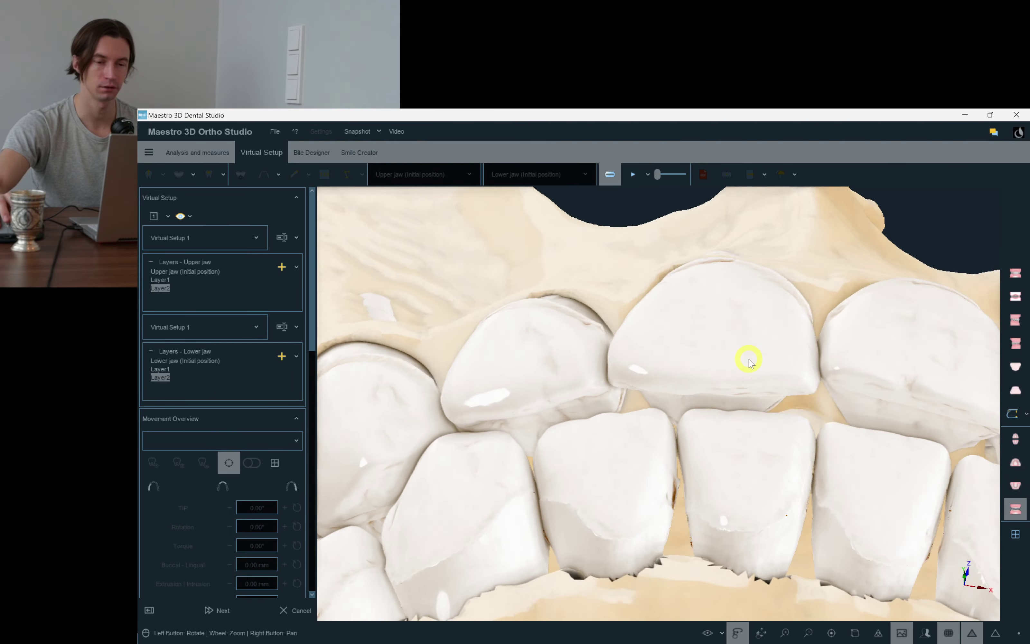
Torque upper lateral incisor 12 to about 1.4° and move it lingually to about -0.54 mm.
left_click(771, 431)
left_click_drag(772, 431, 701, 411)
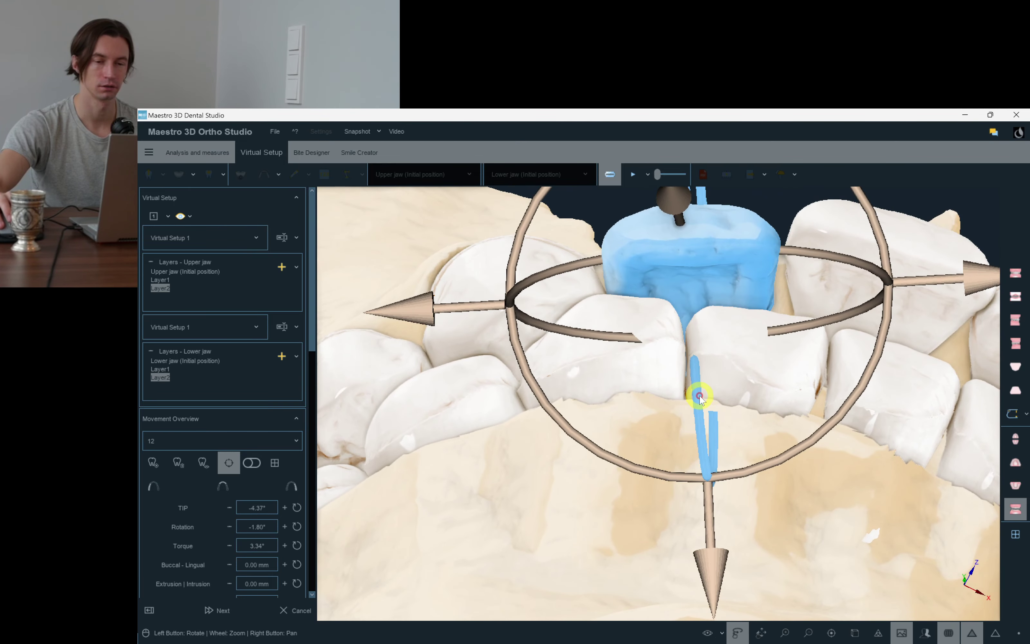
key("Down")
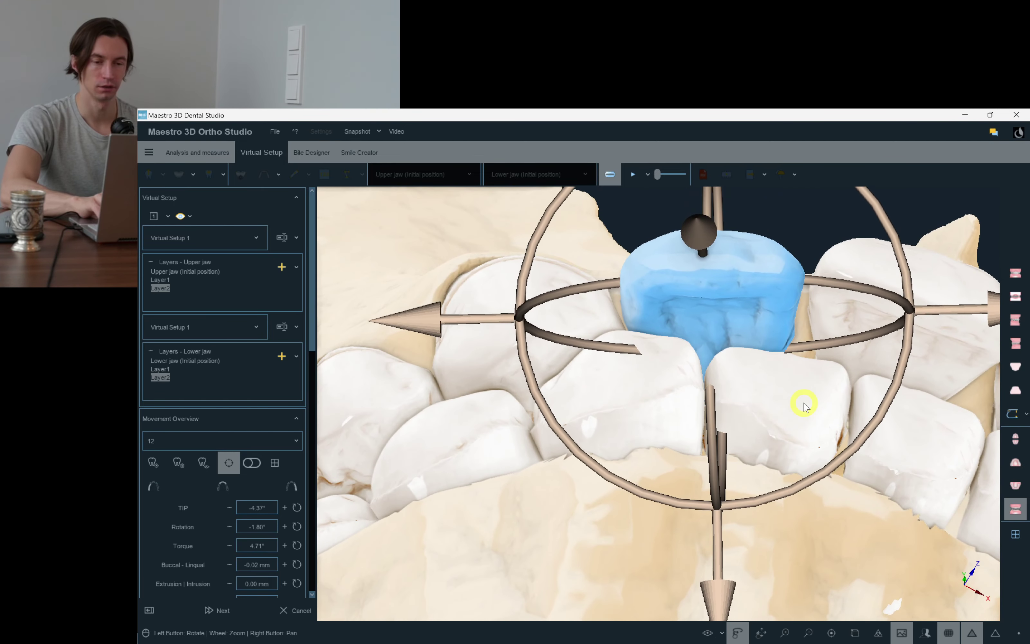
key("Down")
key("Down")
key("Down")
key("Down")
key("Down")
key("Down")
key("Down")
key("Down")
key("Down")
key("Down")
key("Down")
key("Down")
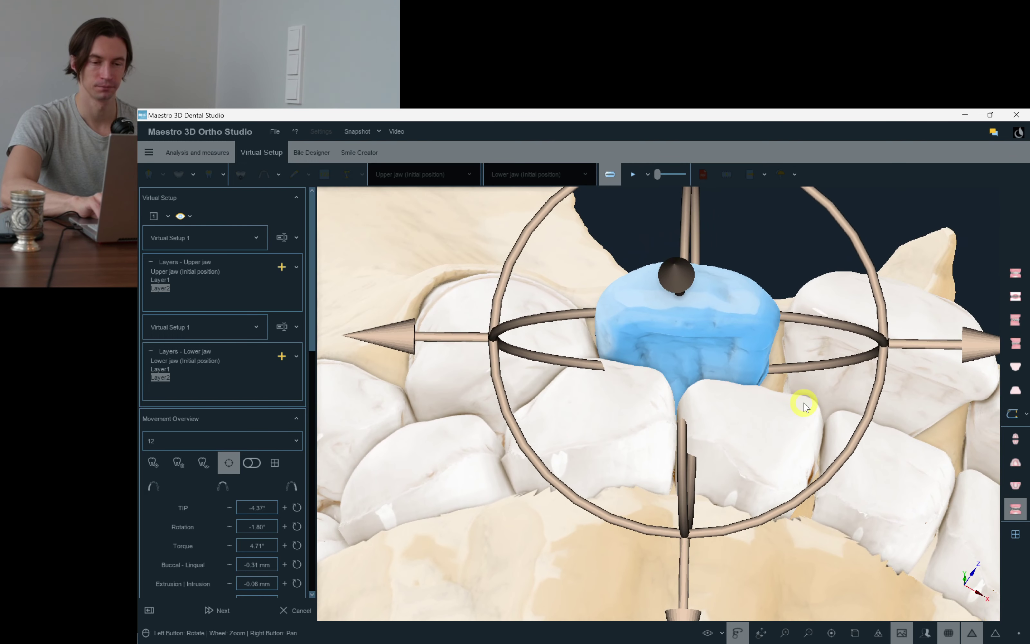
key("Down")
key("Down")
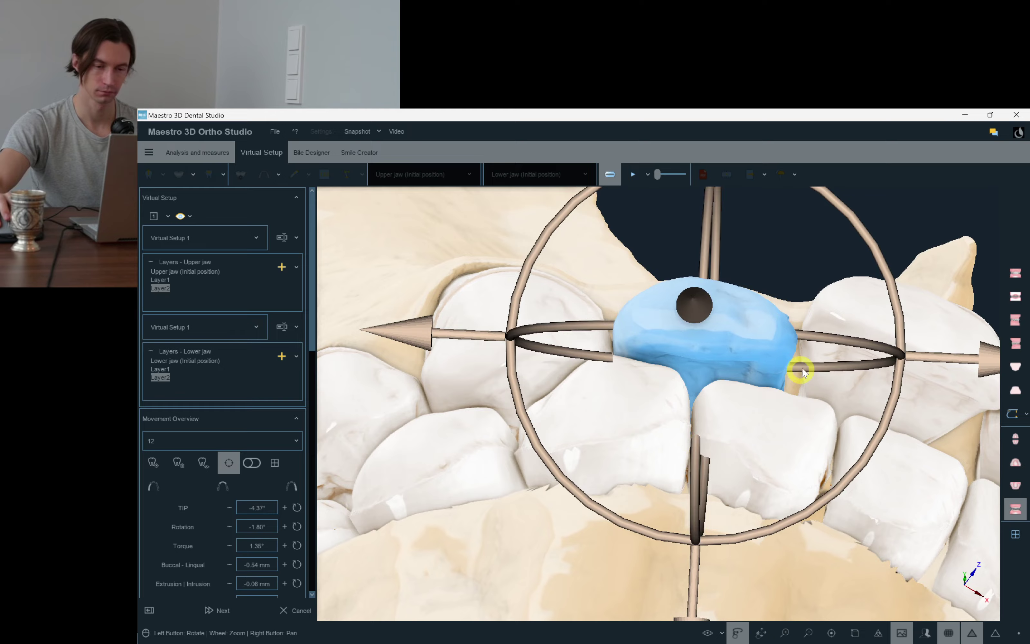
Move upper central incisor 11 lingually to about -0.73 mm and torque it to about -6.0°.
left_click_drag(792, 402, 795, 482)
left_click(751, 446)
scroll(793, 485, "up", 3)
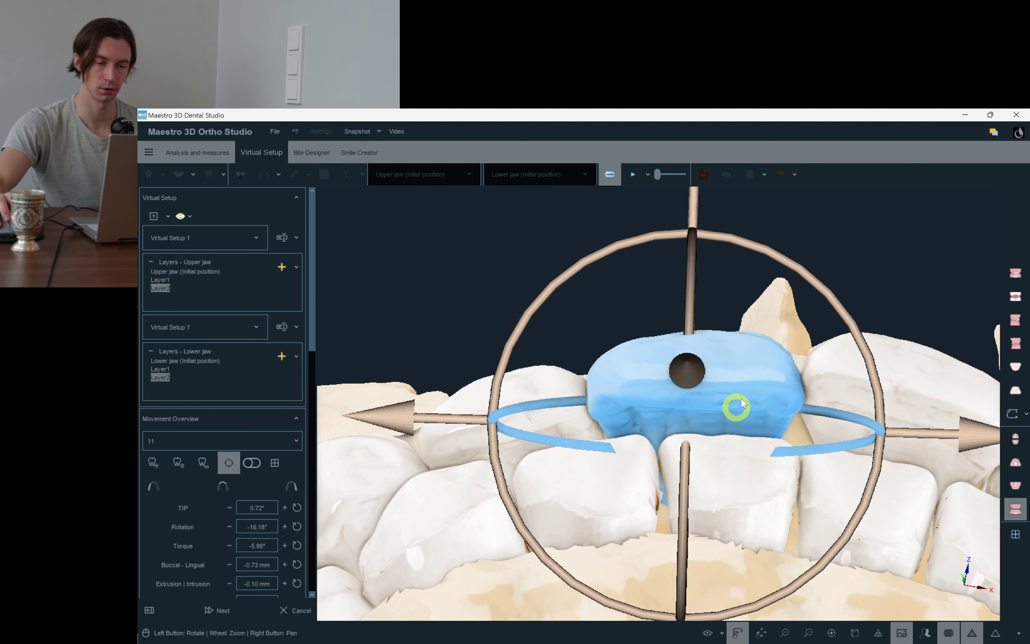
Select upper canine 23 and rotate it to about -17.5° around its long axis.
left_click(677, 272)
left_click_drag(677, 272, 731, 430)
scroll(816, 389, "down", 5)
scroll(878, 439, "up", 3)
left_click(727, 432)
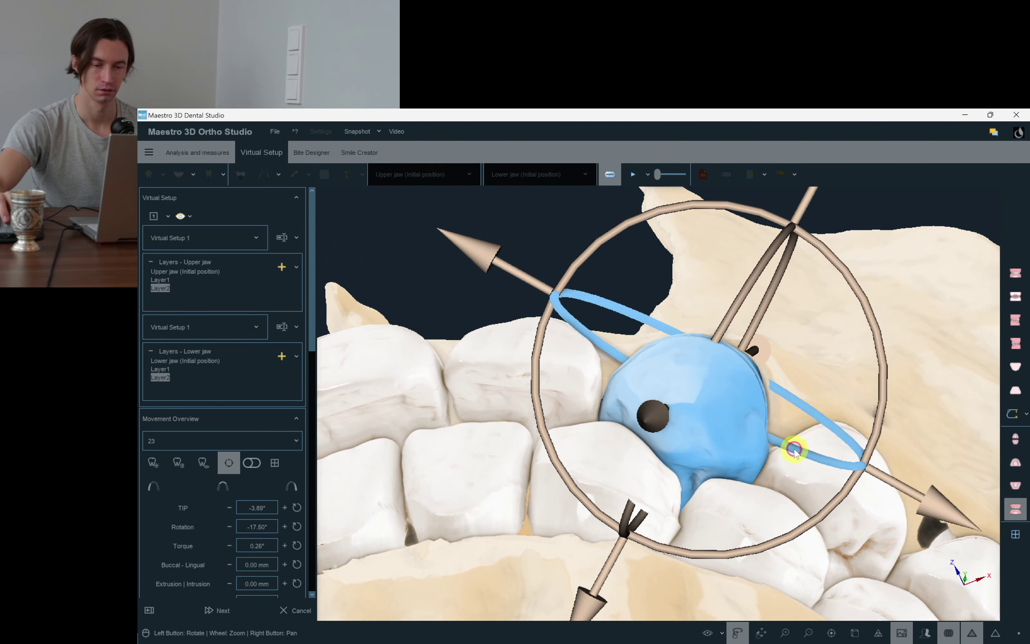
Select upper lateral incisor 22 and move it lingually to about -0.41 mm.
left_click(557, 368)
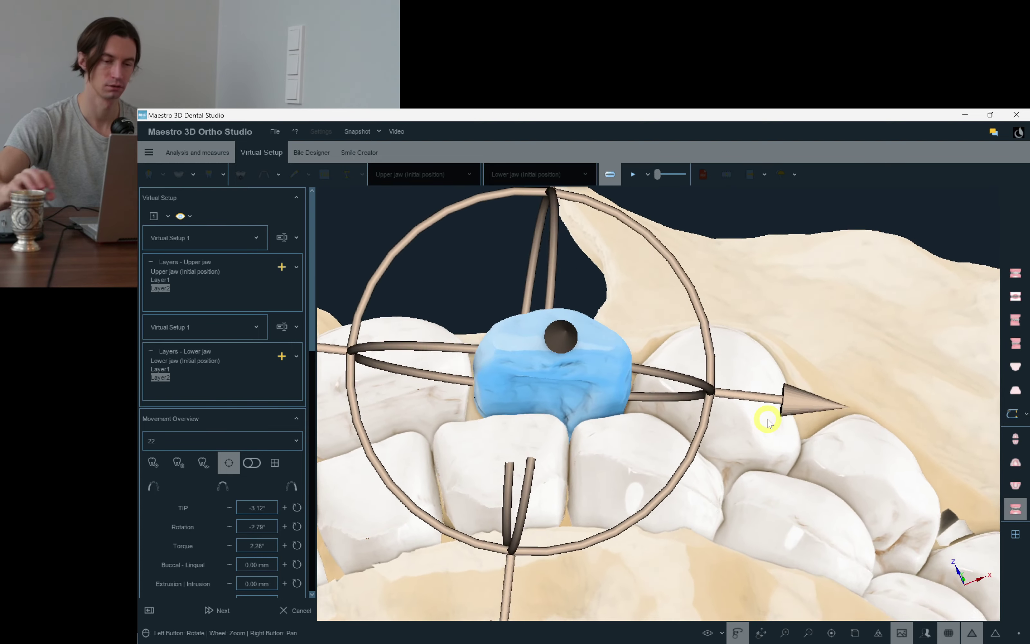
key("Down")
key("Down")
key("Down")
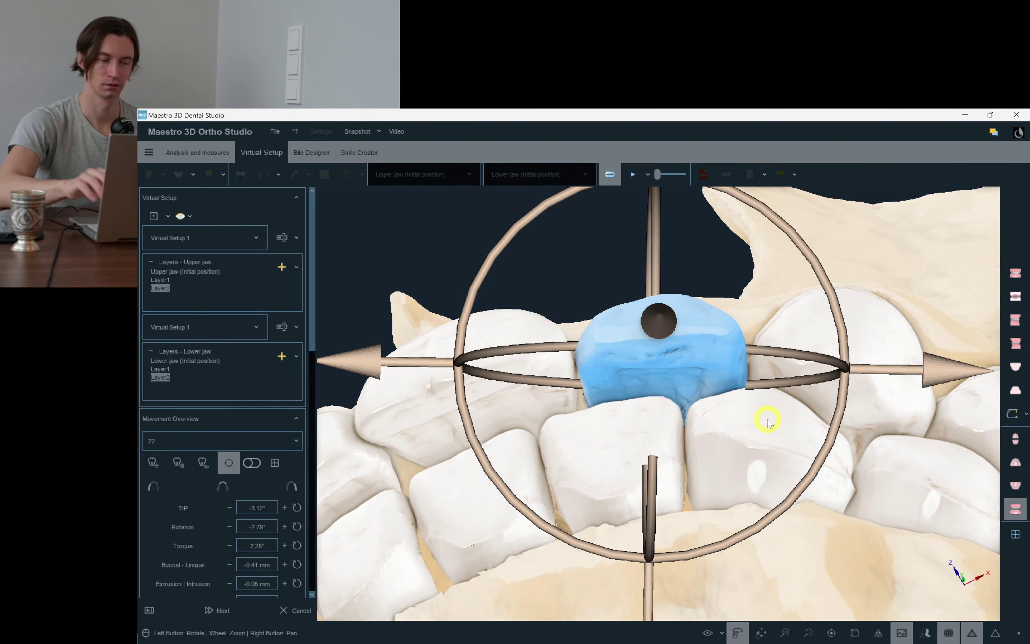
Move upper central incisor 21 lingually to about -0.48 mm and check the upper arch alone and with both jaws shown.
left_click(655, 479)
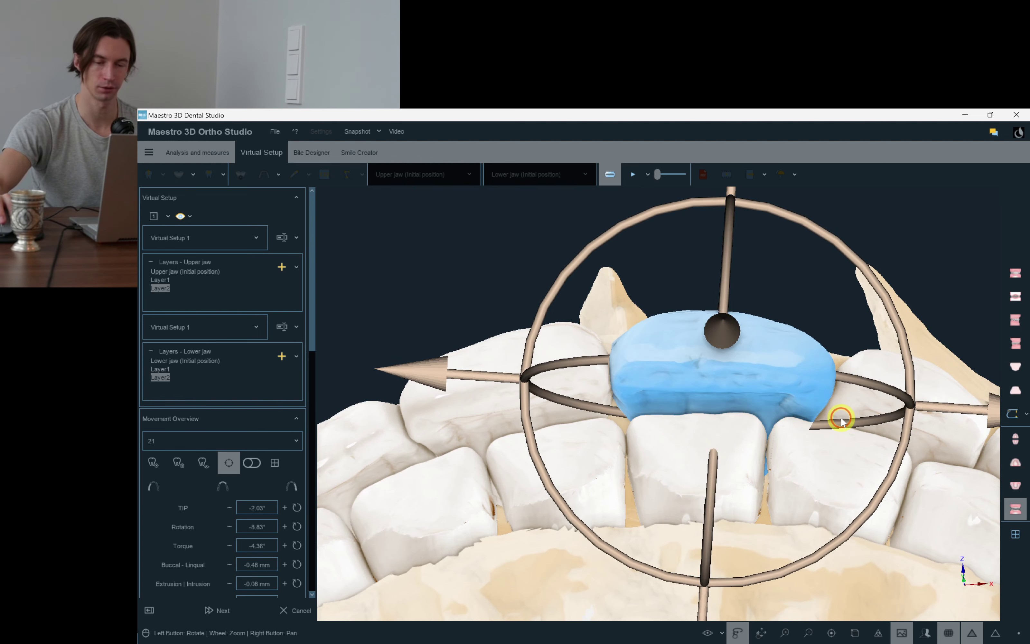
left_click_drag(850, 309, 828, 299)
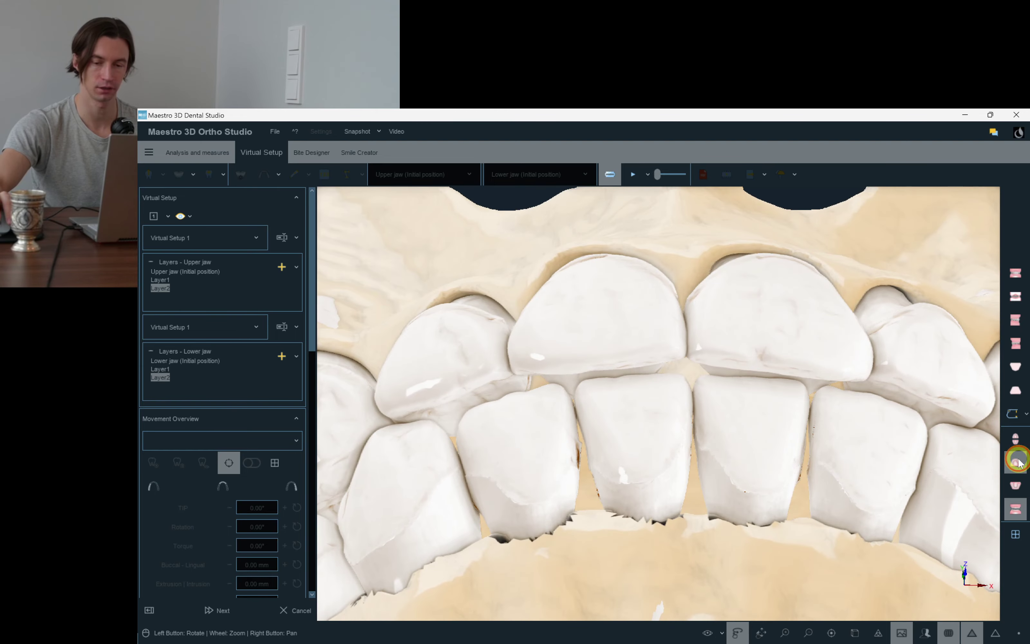
left_click(1017, 461)
left_click(1017, 507)
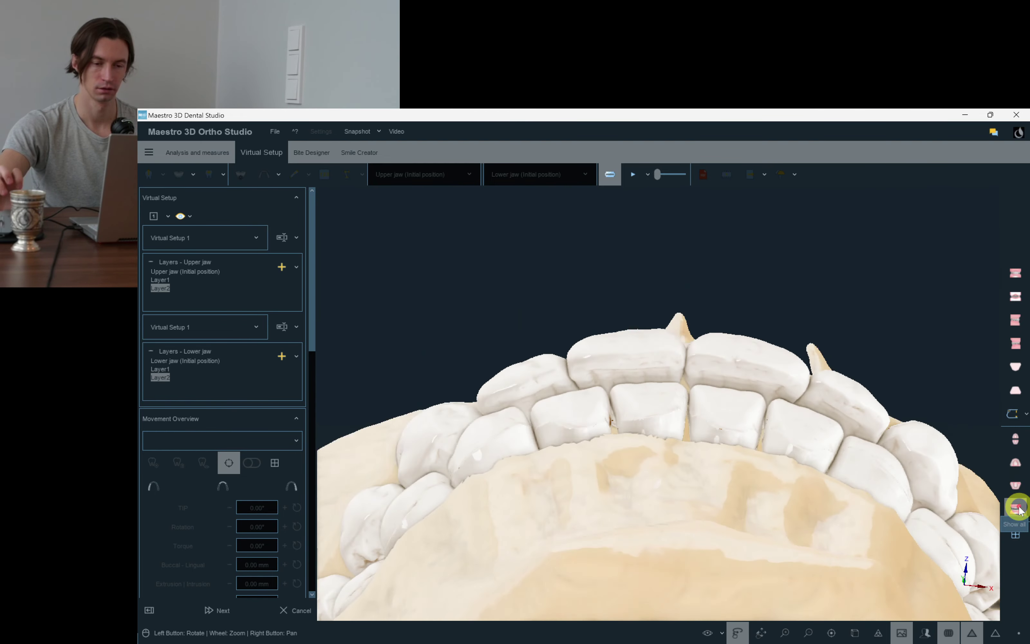
Torque upper lateral incisor 22 to about 0.7° and review its contact with the lower incisors.
left_click_drag(815, 401, 806, 408)
scroll(683, 428, "up", 3)
left_click(718, 408)
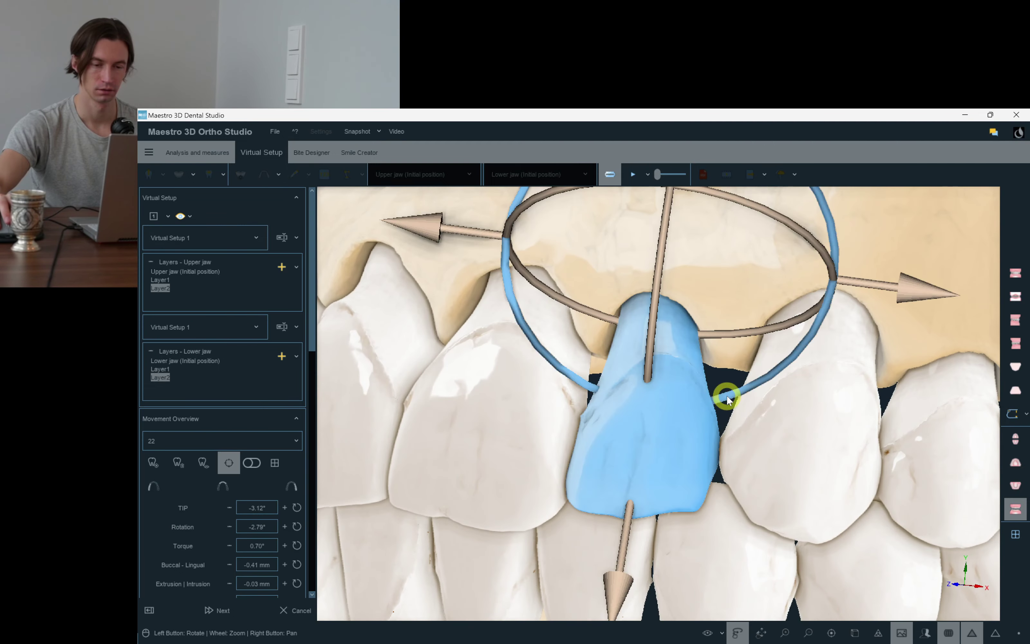
left_click_drag(459, 433, 575, 429)
left_click_drag(780, 286, 324, 471)
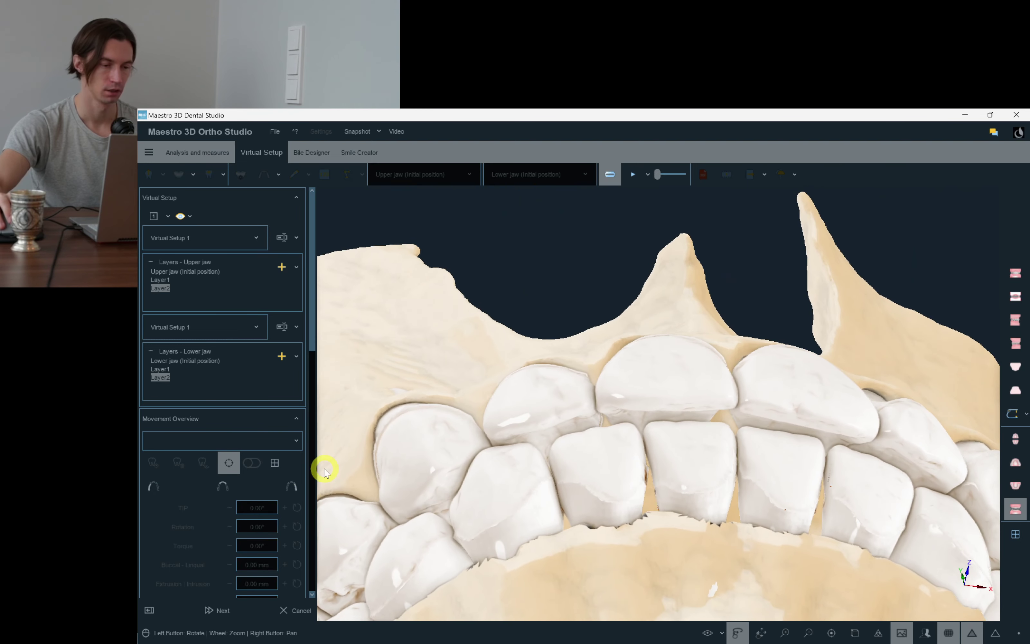
left_click(218, 488)
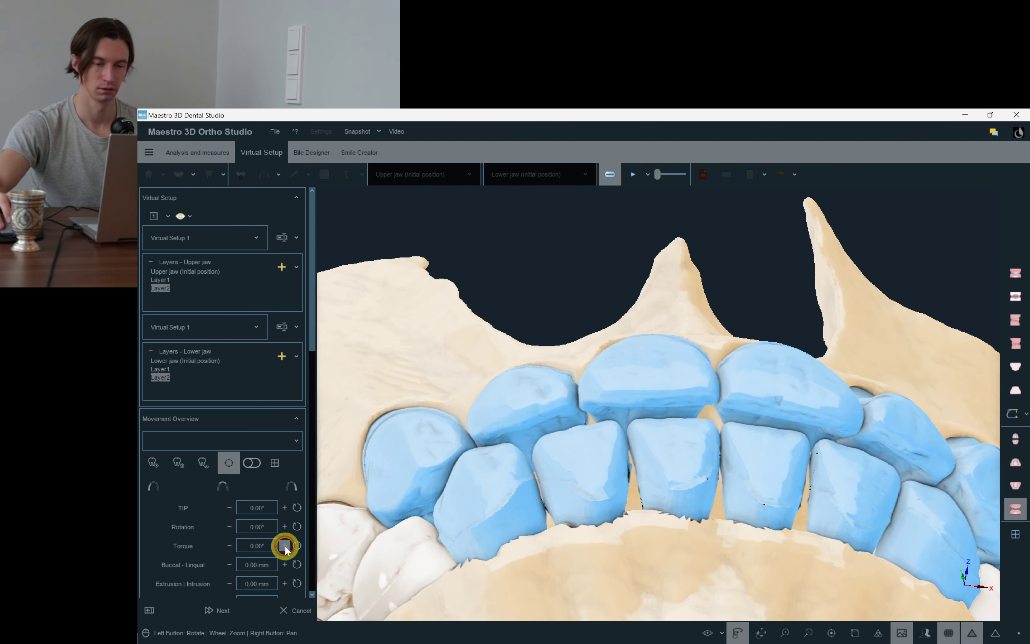
left_click_drag(864, 302, 834, 260)
right_click(833, 221)
Select all upper front teeth with the upper jaw isolated and increase their torque together by about 2° with both jaws shown.
left_click_drag(981, 460, 350, 506)
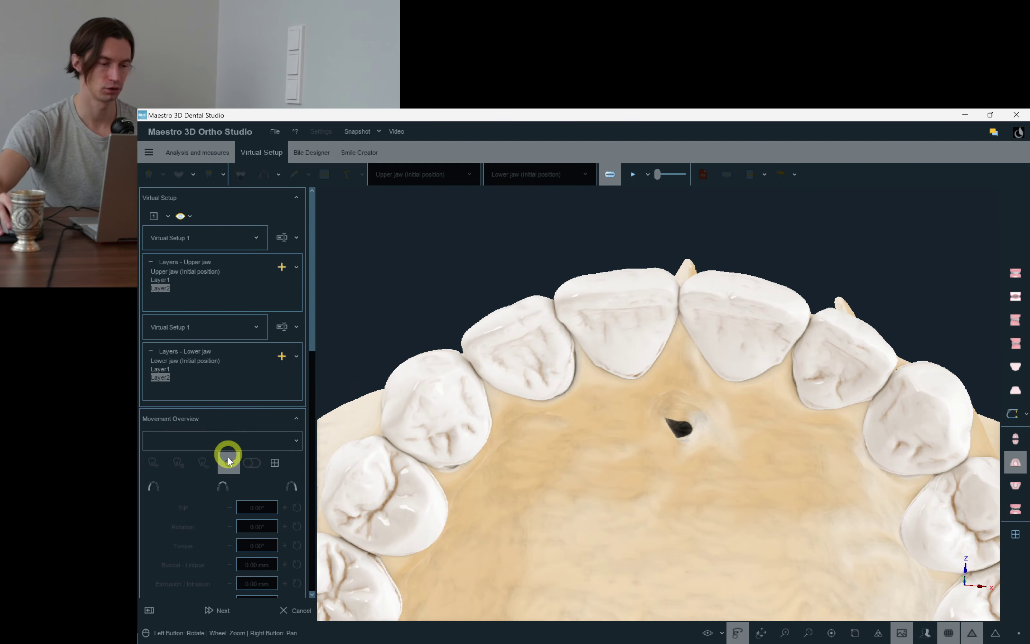
left_click(229, 461)
left_click(1016, 508)
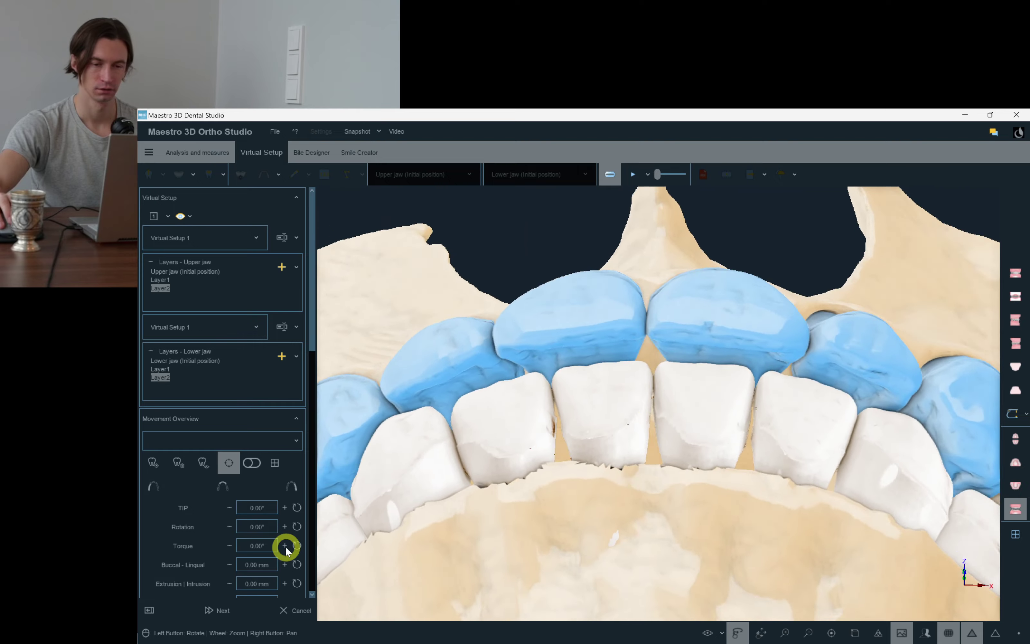
left_click(718, 241)
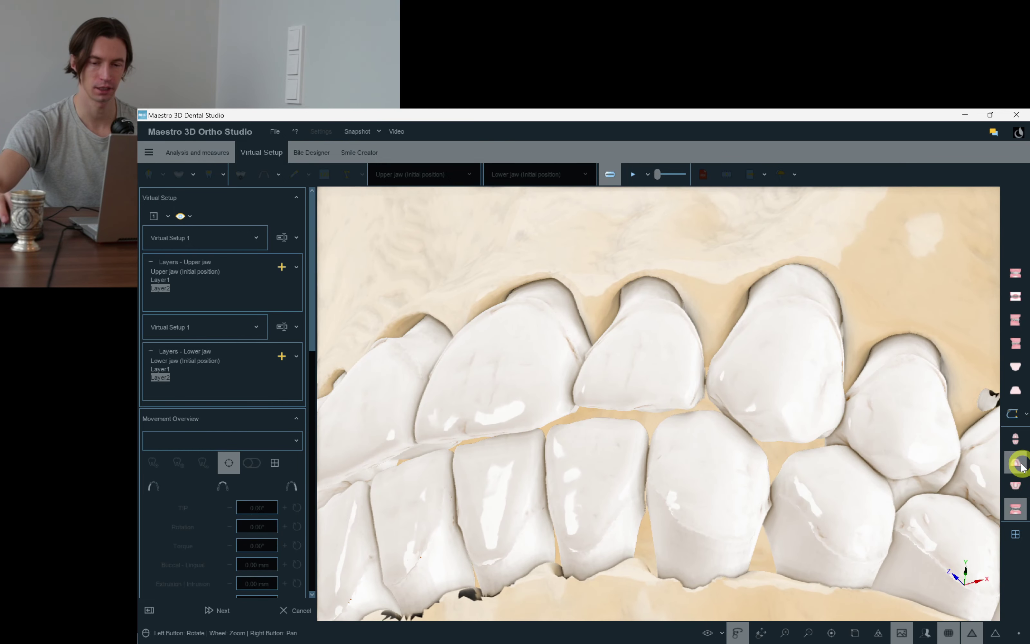
Isolate the upper jaw, check central incisors 21 and 11 from the occlusal side, and refine the rotation of canine 13.
left_click(1017, 464)
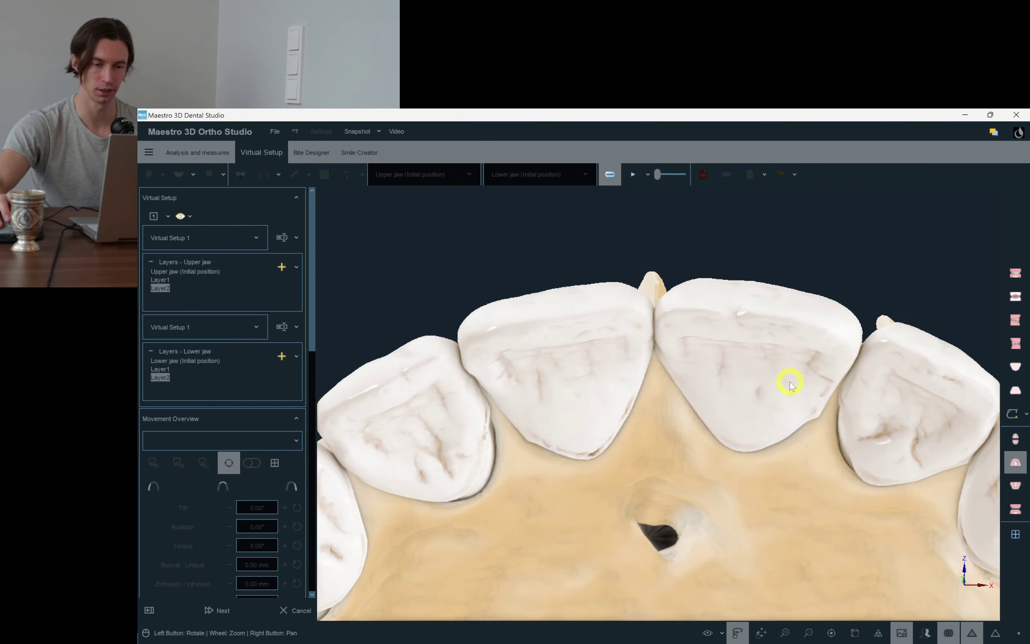
left_click(789, 385)
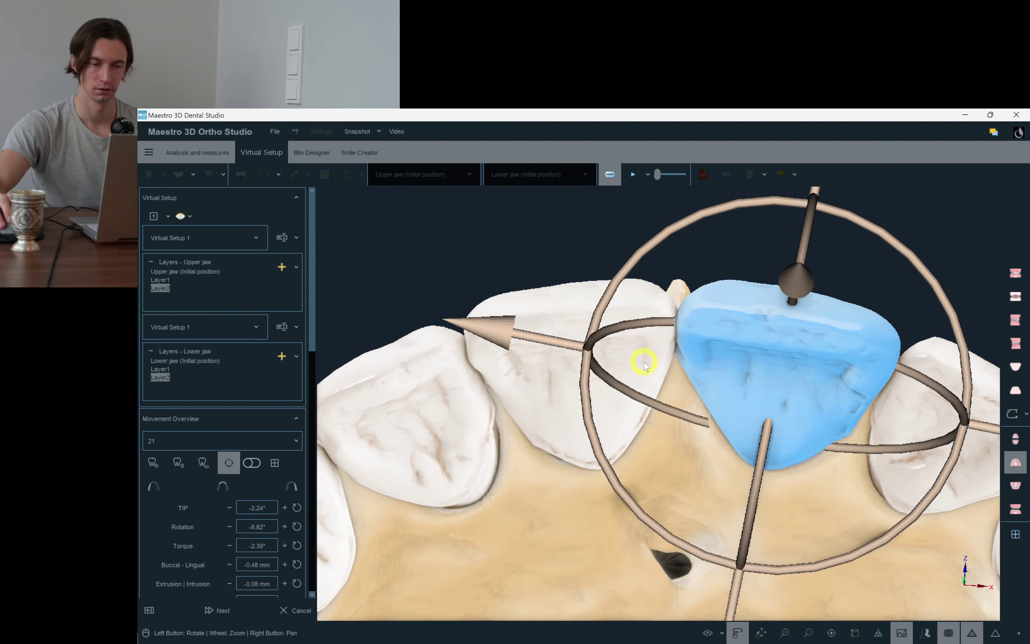
left_click(644, 356)
left_click_drag(831, 502, 604, 494)
left_click(529, 406)
left_click(528, 407)
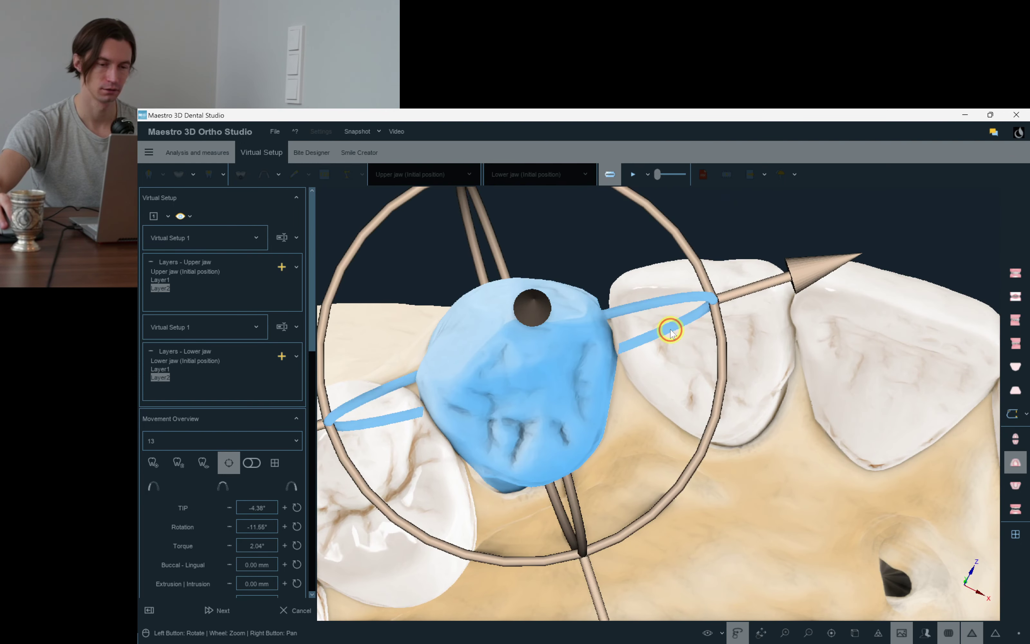
left_click(803, 512)
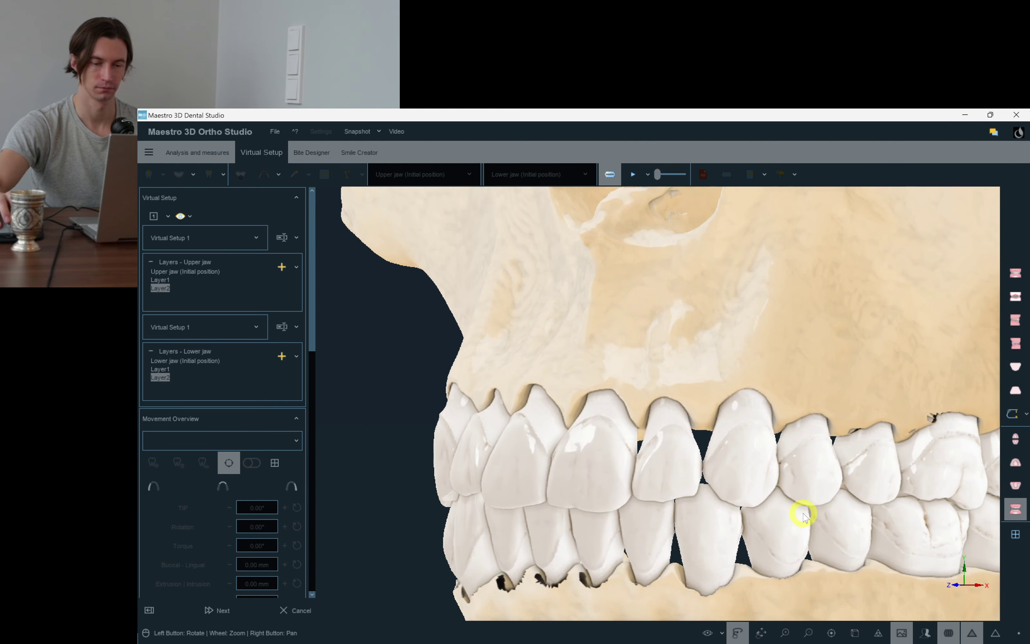
Tip upper lateral incisor 22 to about -4.1° and central incisor 21 to about -3.0°, and check incisor 21 from below.
left_click(604, 522)
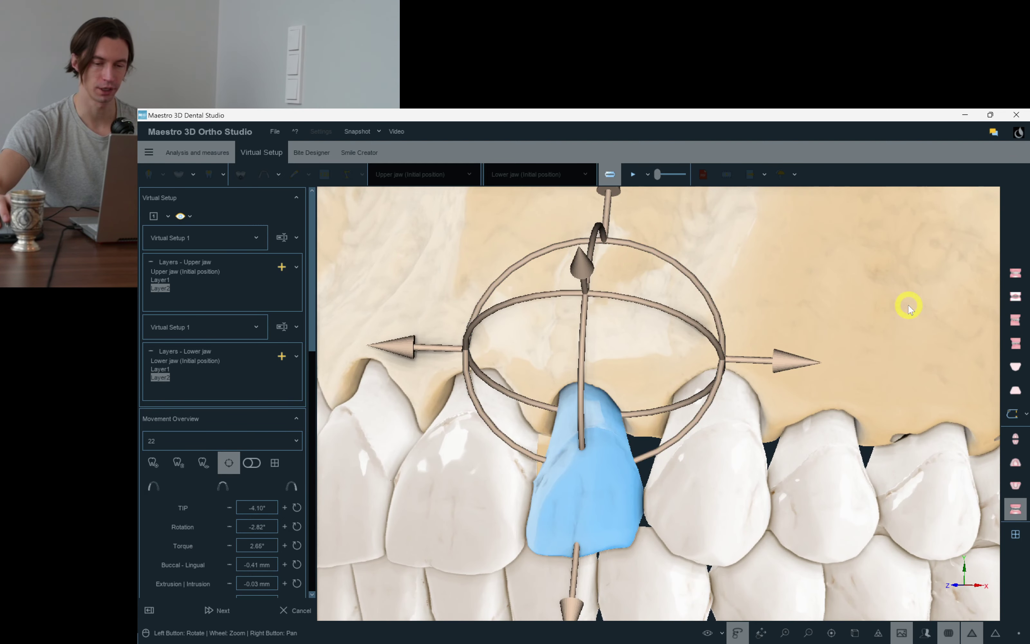
left_click(922, 290)
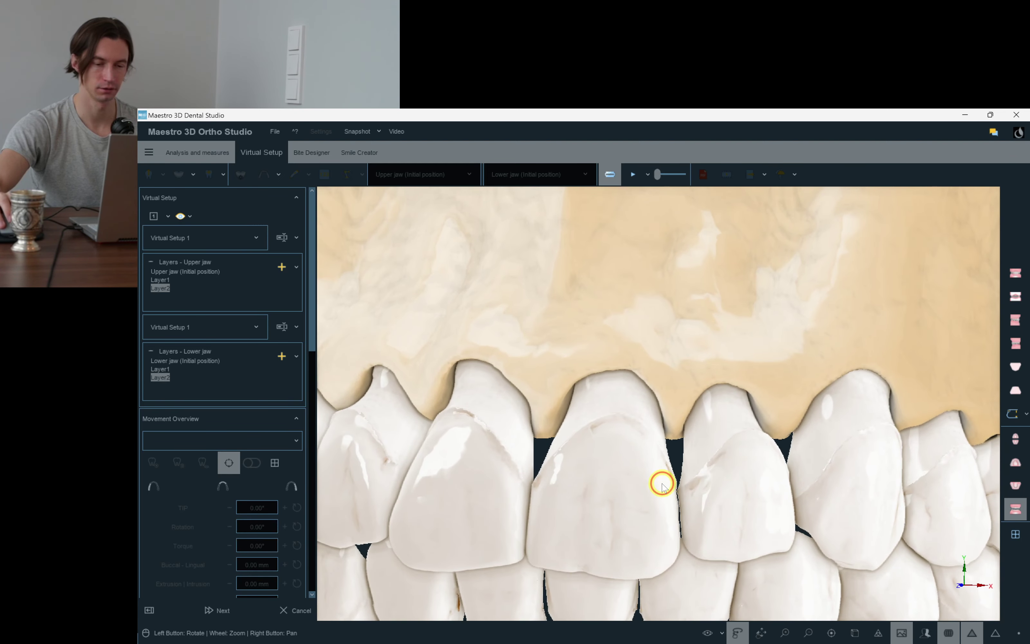
left_click(692, 517)
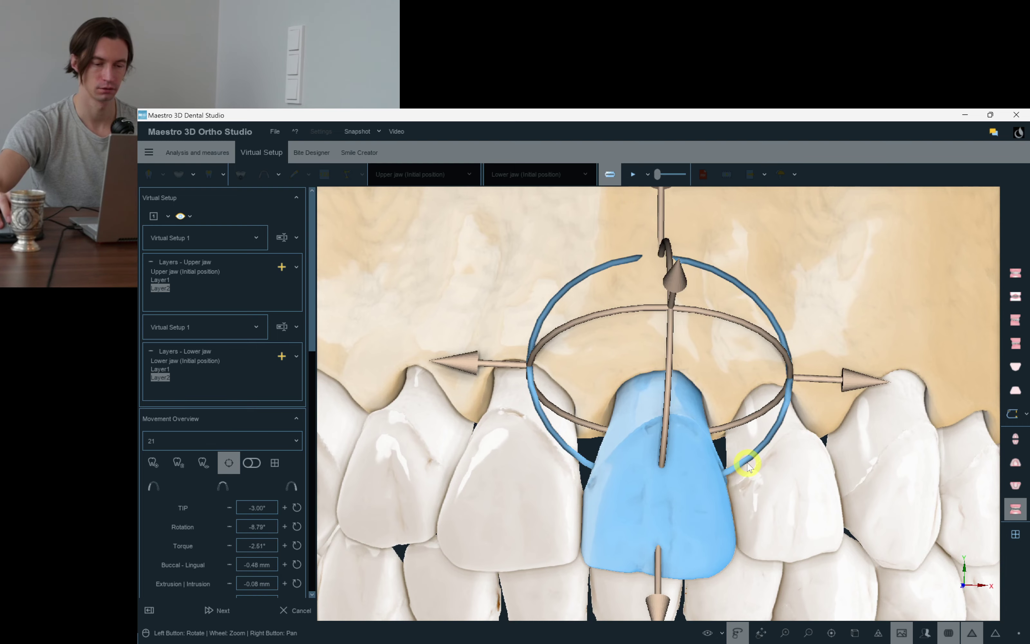
left_click(823, 262)
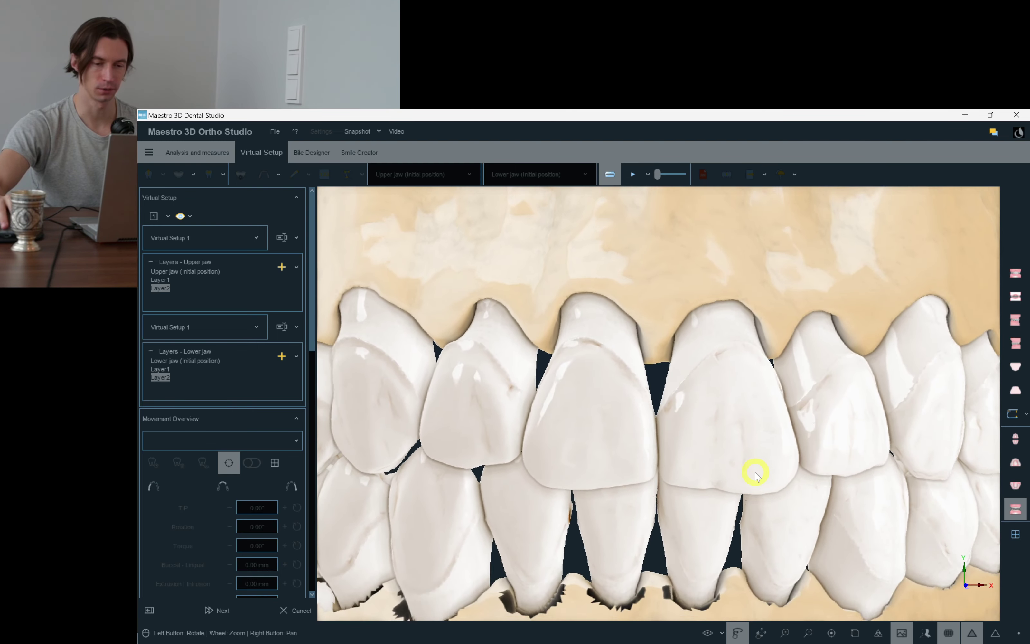
left_click(797, 458)
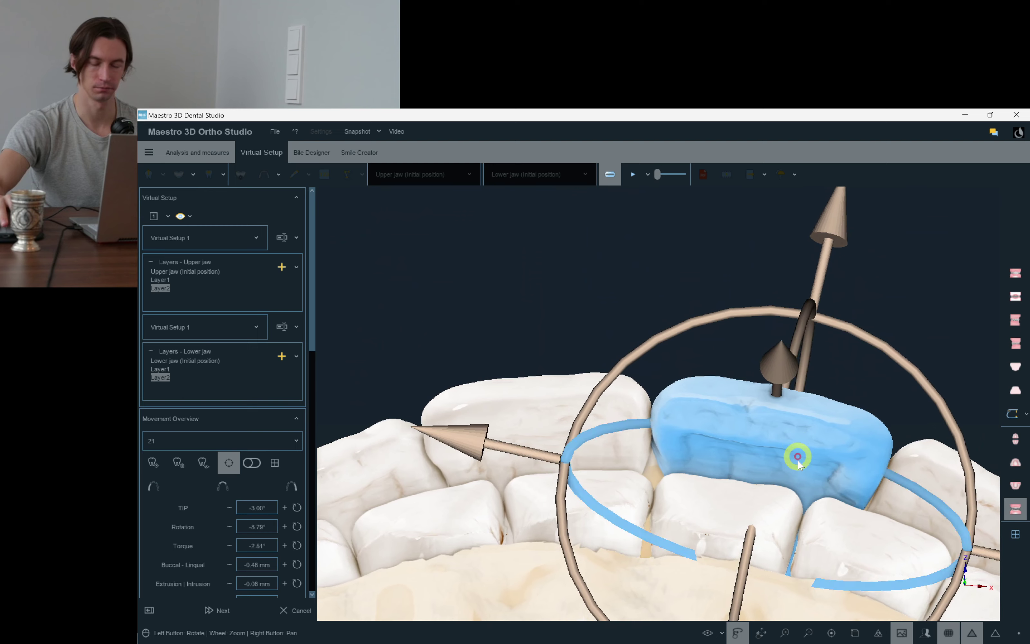
left_click(680, 305)
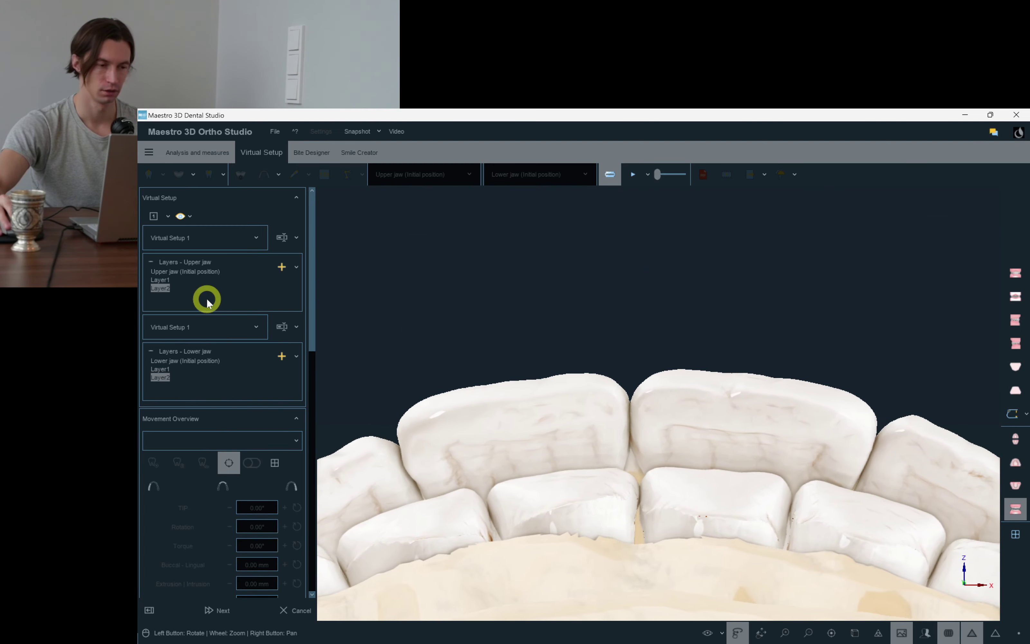
Turn on the gingiva display and compare the upper jaw's initial position with Layer2.
left_click(724, 636)
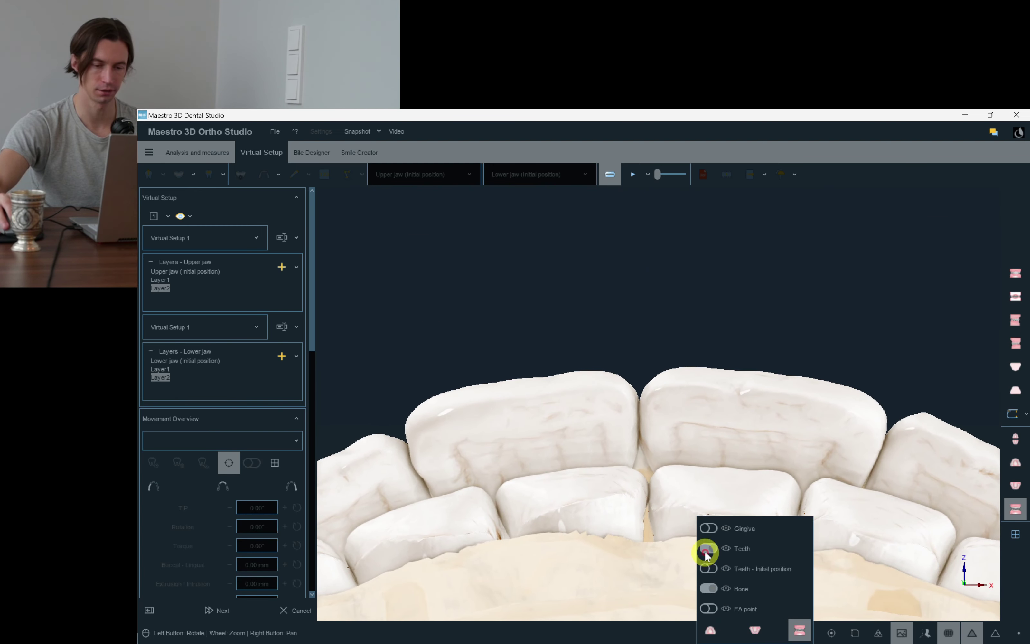
left_click(708, 528)
left_click_drag(500, 359, 475, 349)
left_click(166, 273)
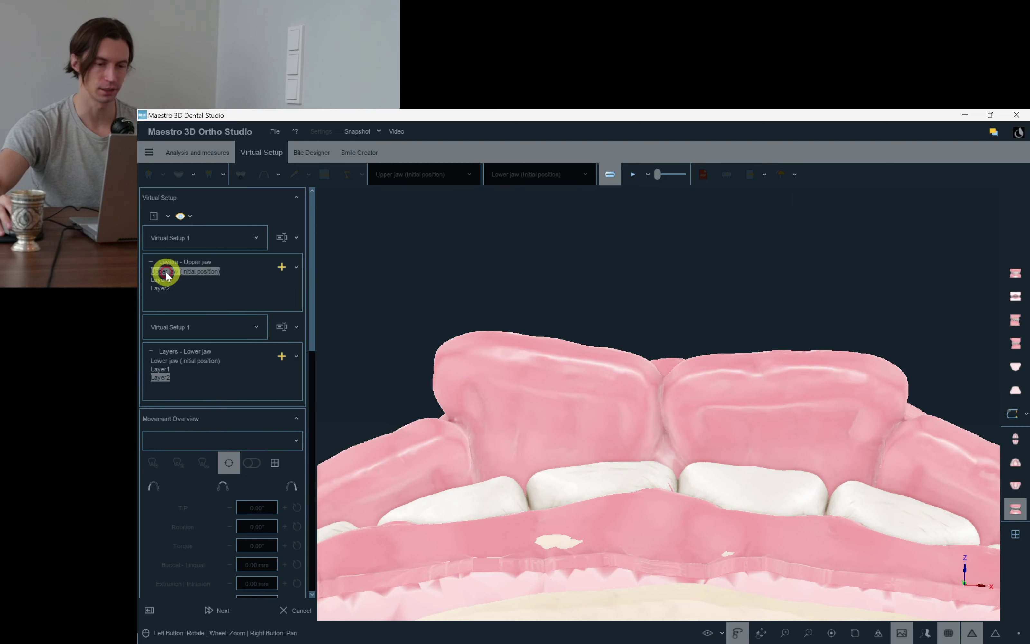
left_click(163, 290)
Adjust upper lateral incisor 12 in Layer2 to a tip of about -4.4° and a torque of about 3.7°.
left_click(597, 433)
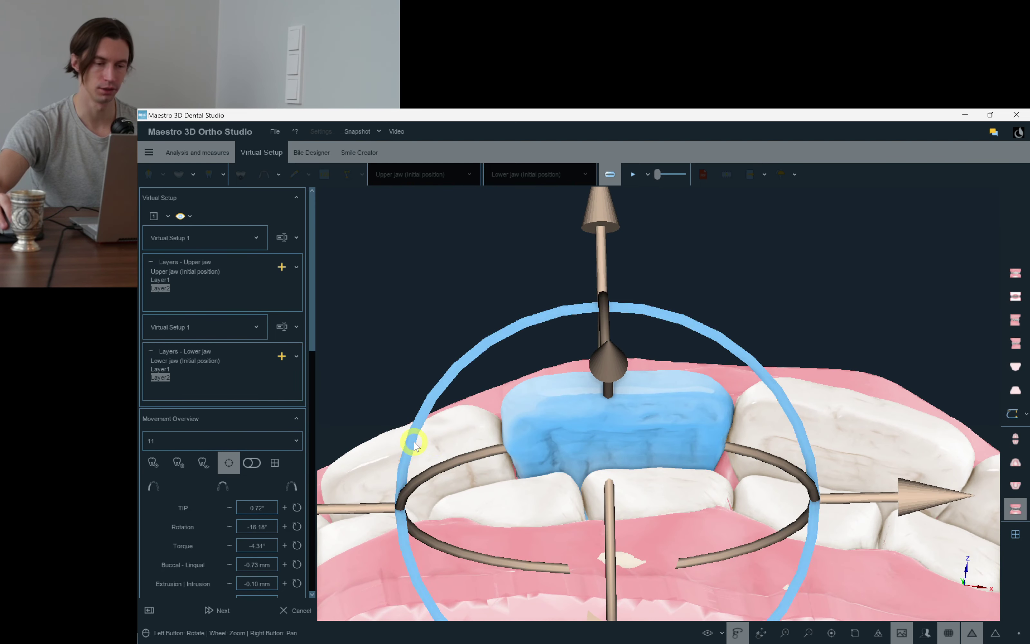
left_click(434, 447)
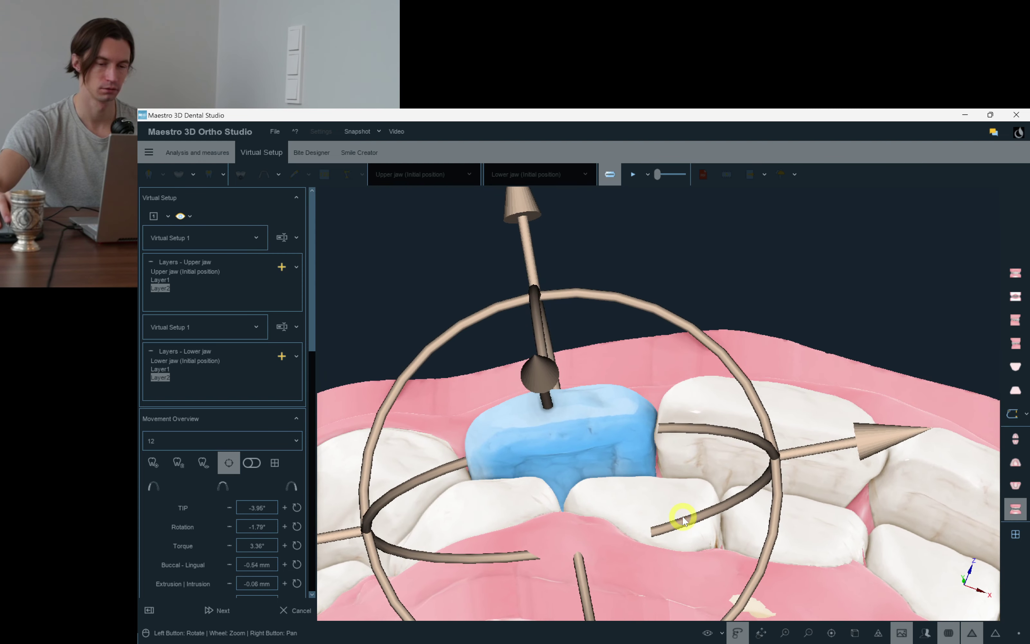
left_click_drag(683, 518, 689, 526)
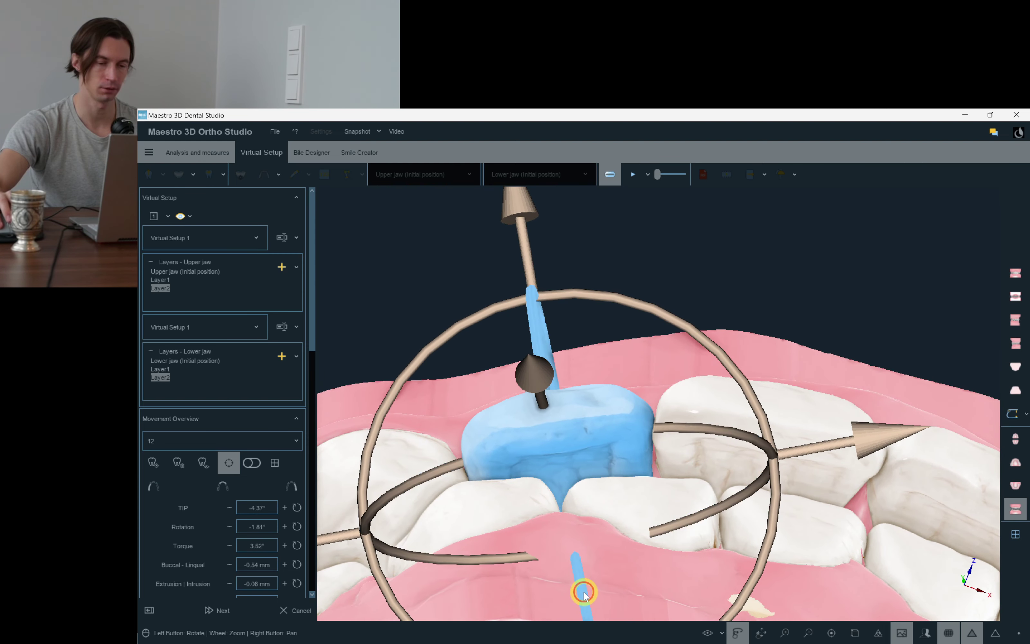
left_click(801, 303)
left_click_drag(774, 351, 823, 432)
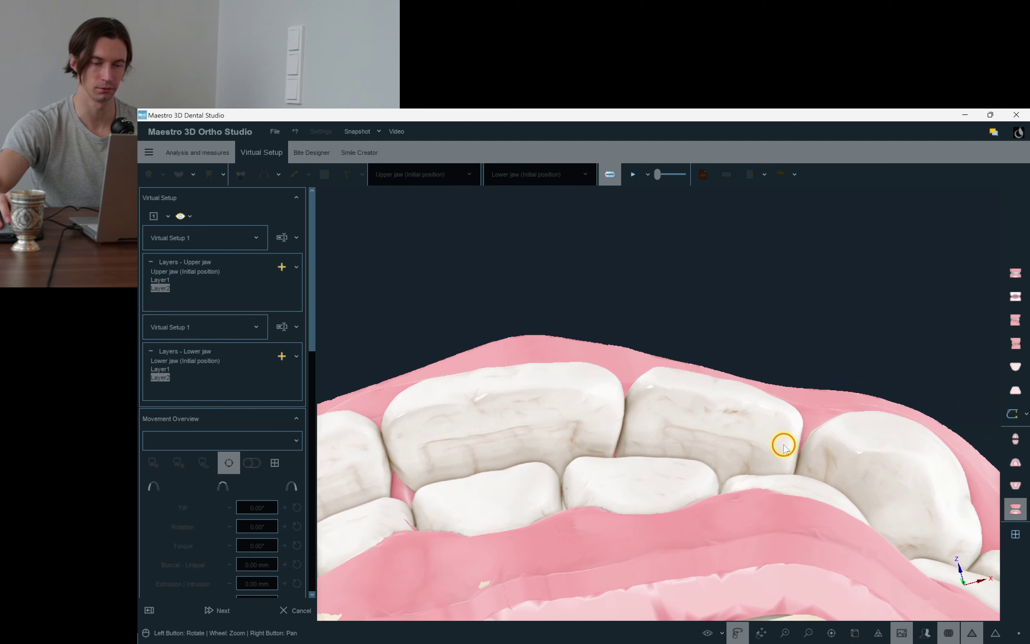
Tip upper lateral incisor 22 to about -4.3° and check the upper incisors' fit against the lower ones.
left_click(781, 446)
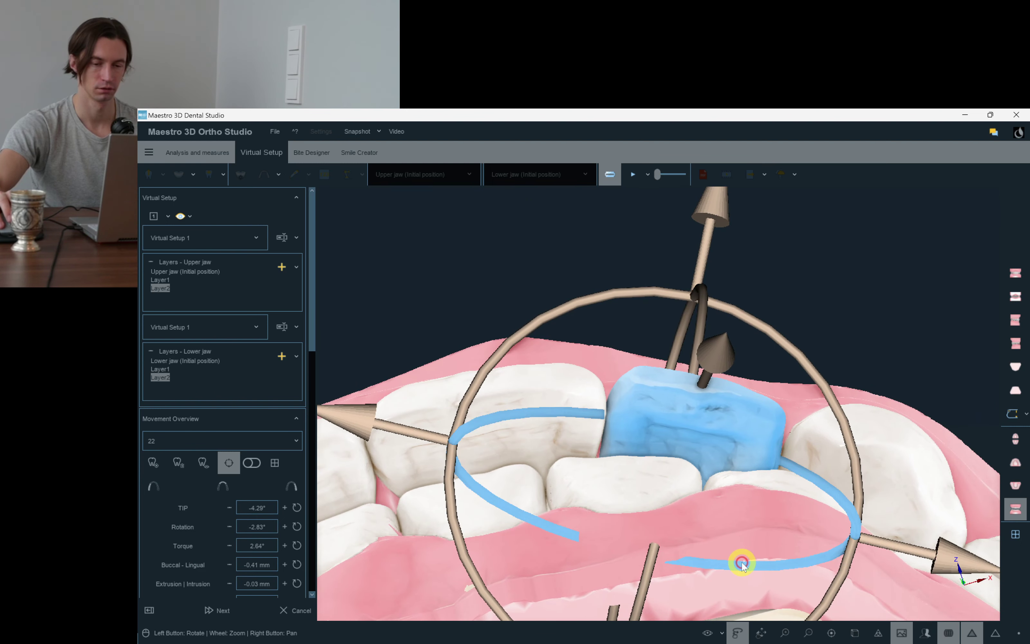
left_click_drag(742, 563, 746, 563)
left_click(903, 302)
left_click_drag(814, 307, 773, 317)
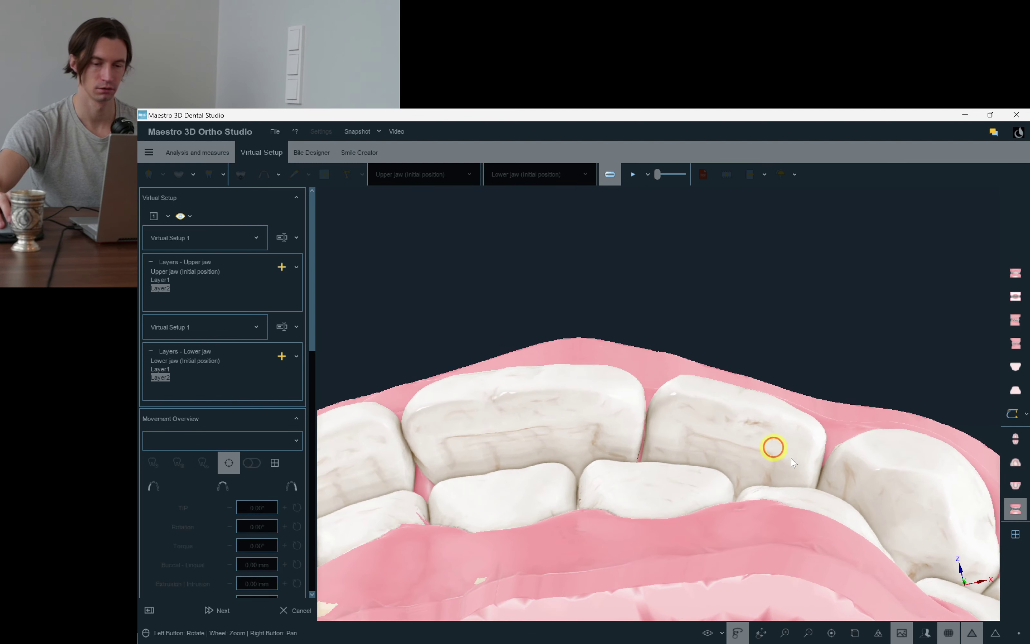
left_click(820, 483)
left_click_drag(843, 345, 768, 343)
scroll(768, 343, "down", 2)
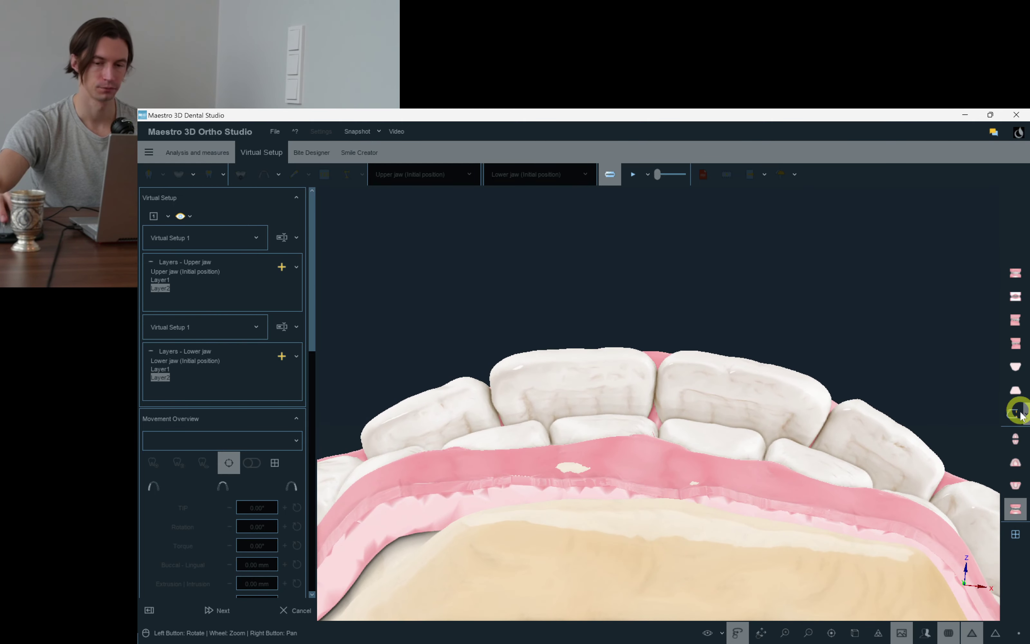
Show the upper jaw's initial position from the occlusal side and mark the adjoining edges of teeth 12 and 11 with the annotation pen.
left_click(1014, 466)
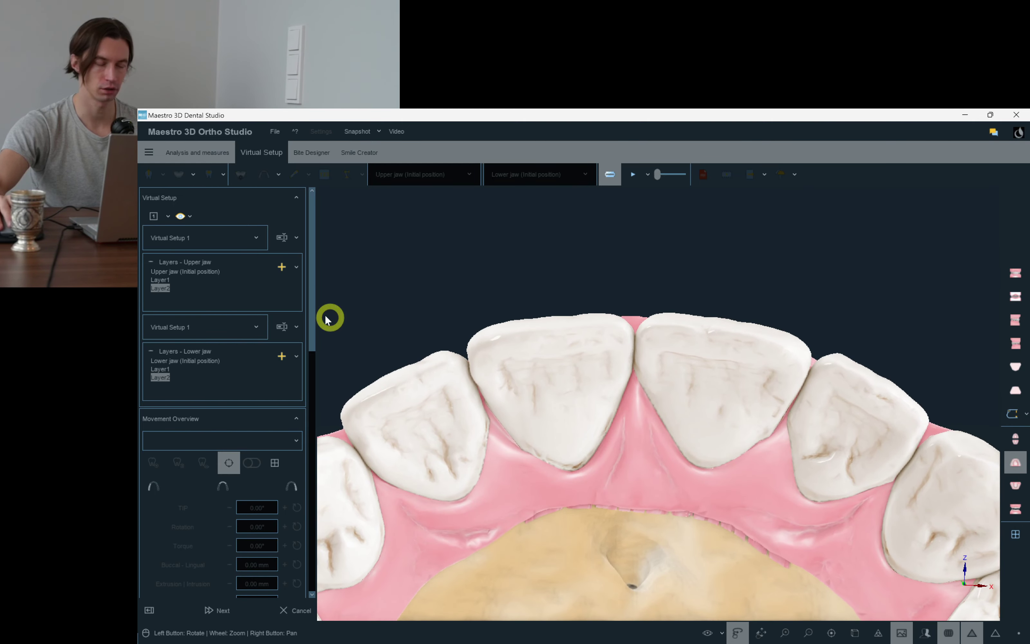
left_click(183, 274)
scroll(421, 383, "up", 5)
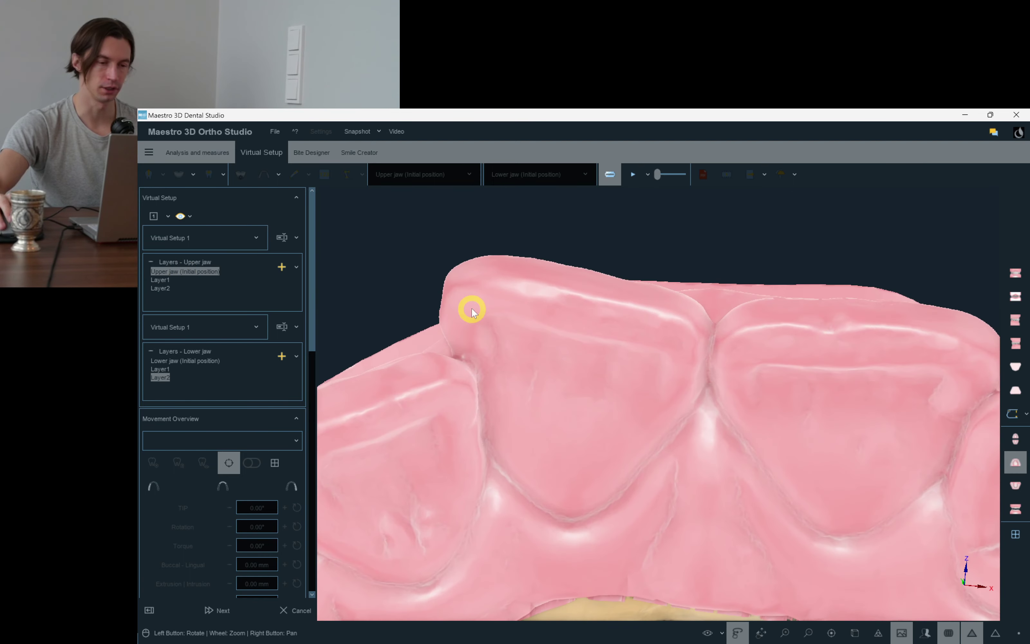
left_click_drag(471, 308, 604, 295)
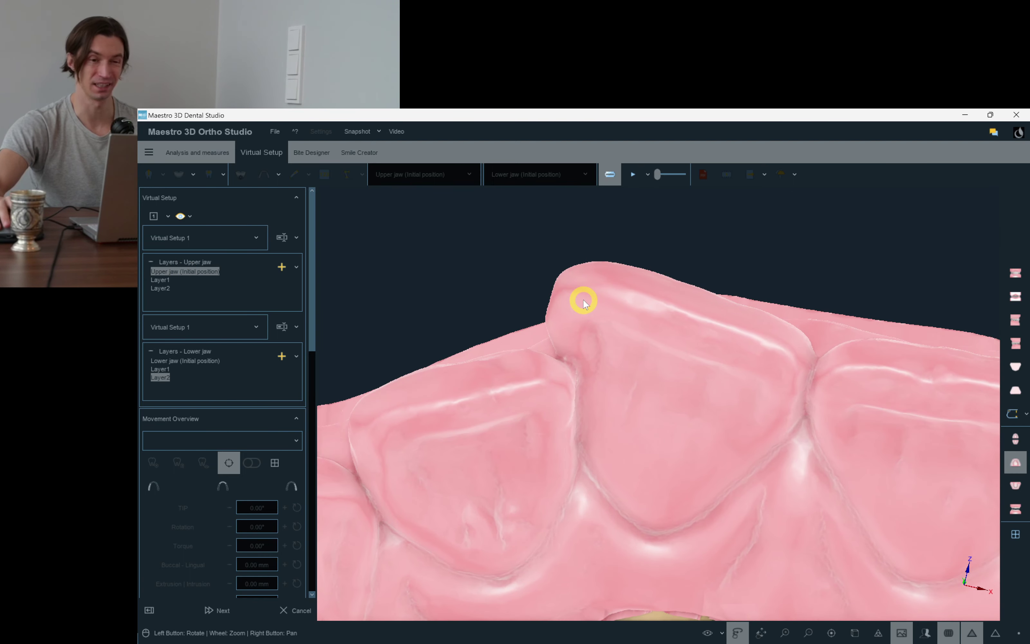
left_click_drag(563, 290, 599, 305)
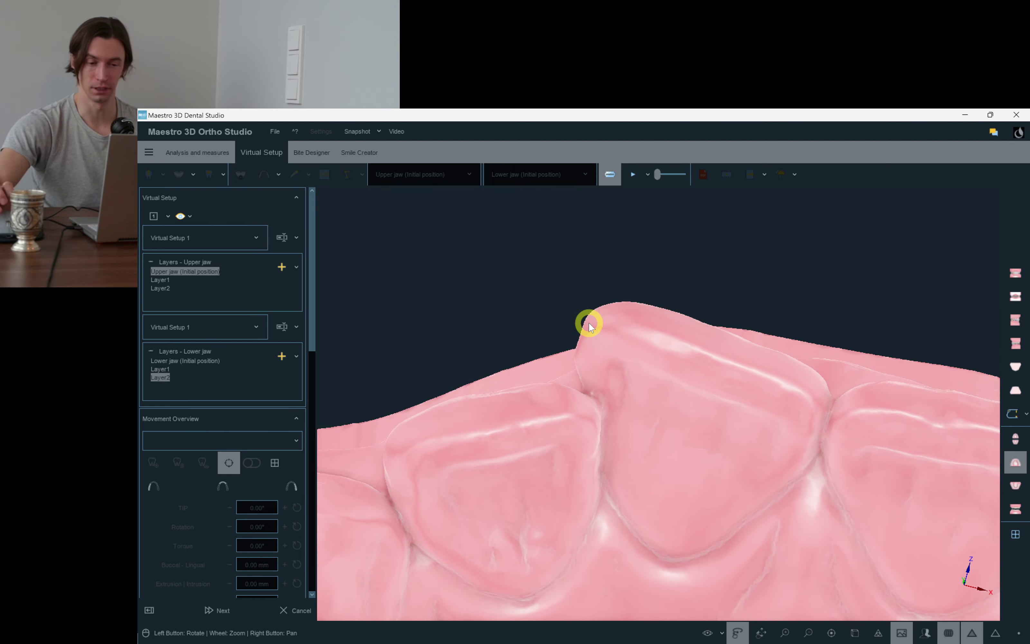
key("F9")
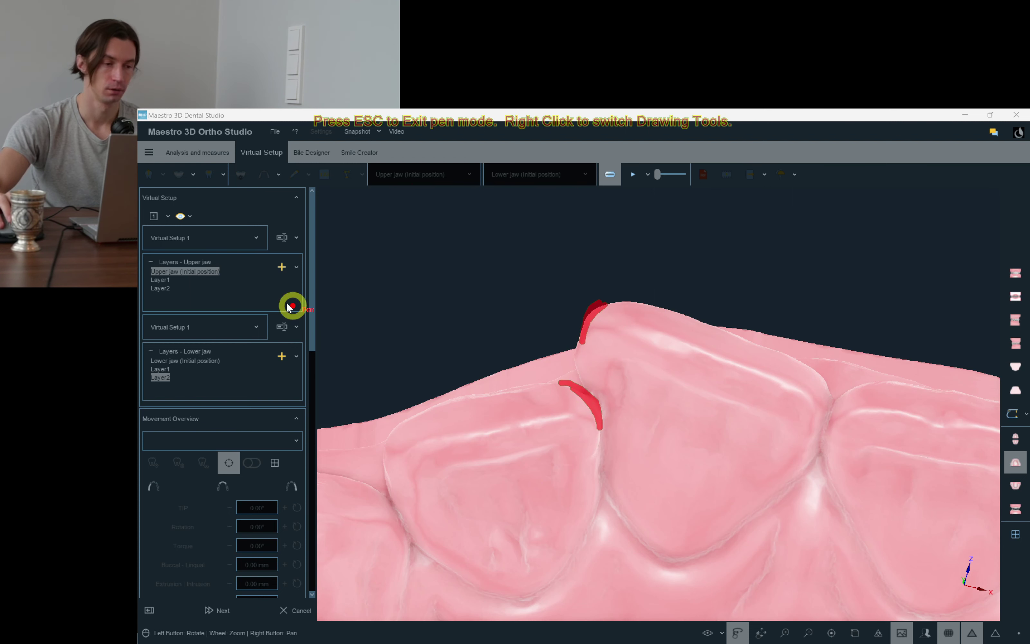
key("Escape")
Switch the upper jaw to Layer2 and mark the adjoining edges of teeth 11 and 12 with the annotation pen.
left_click(163, 288)
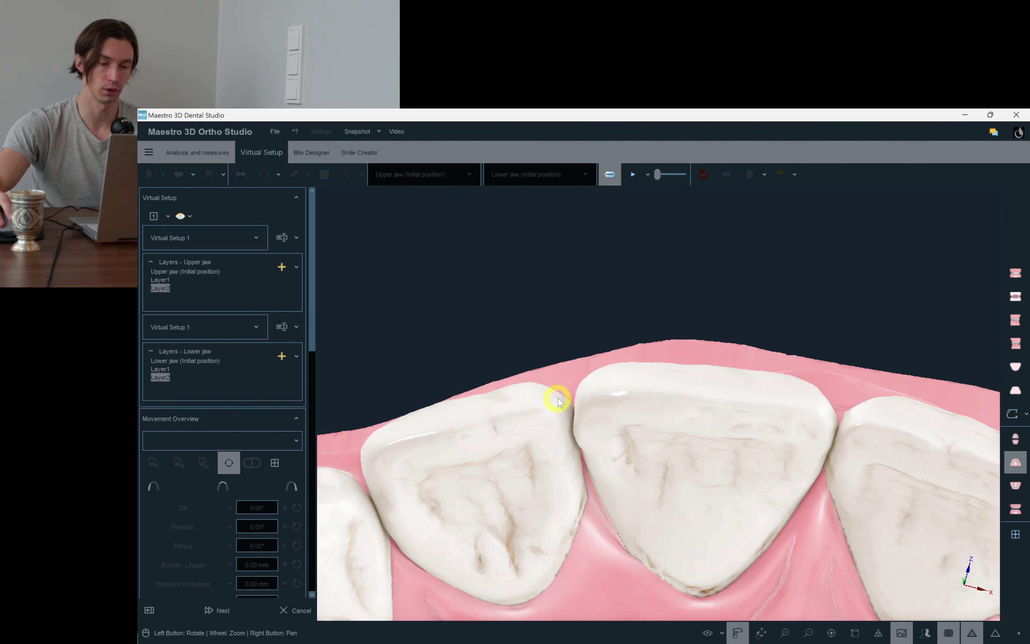
key("ctrl+shift+d")
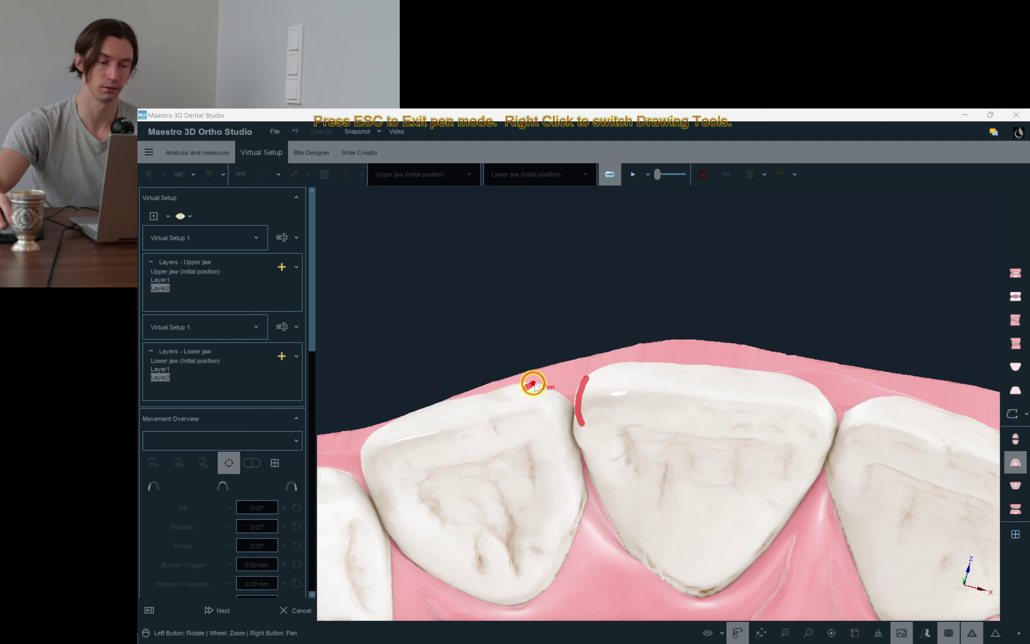
key("Escape")
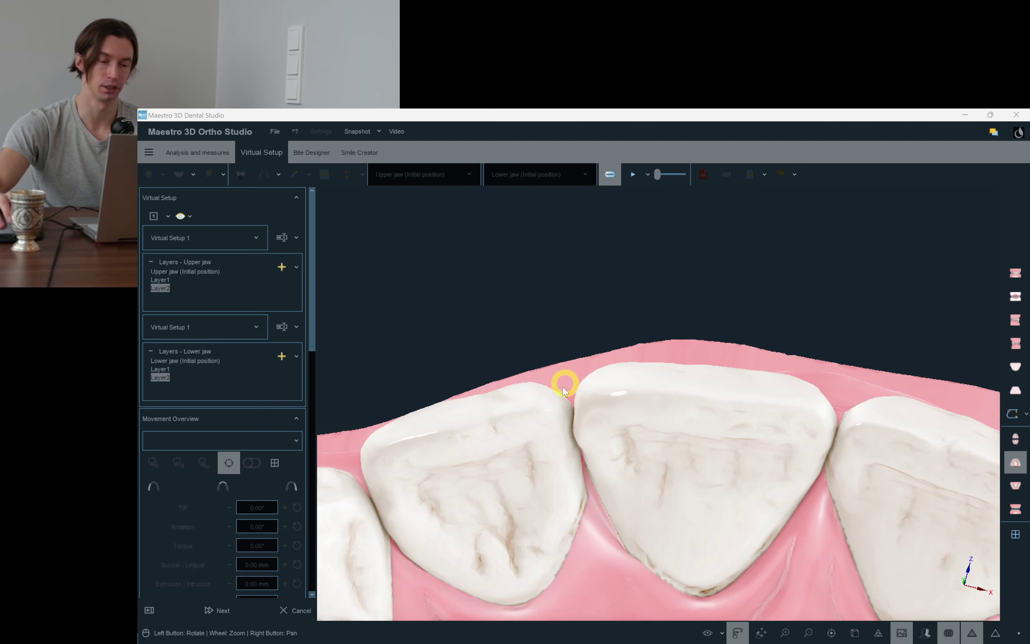
Adjust upper lateral incisor 12 to about -2.8° rotation, 4.0° torque and -4.3° tip.
left_click(508, 416)
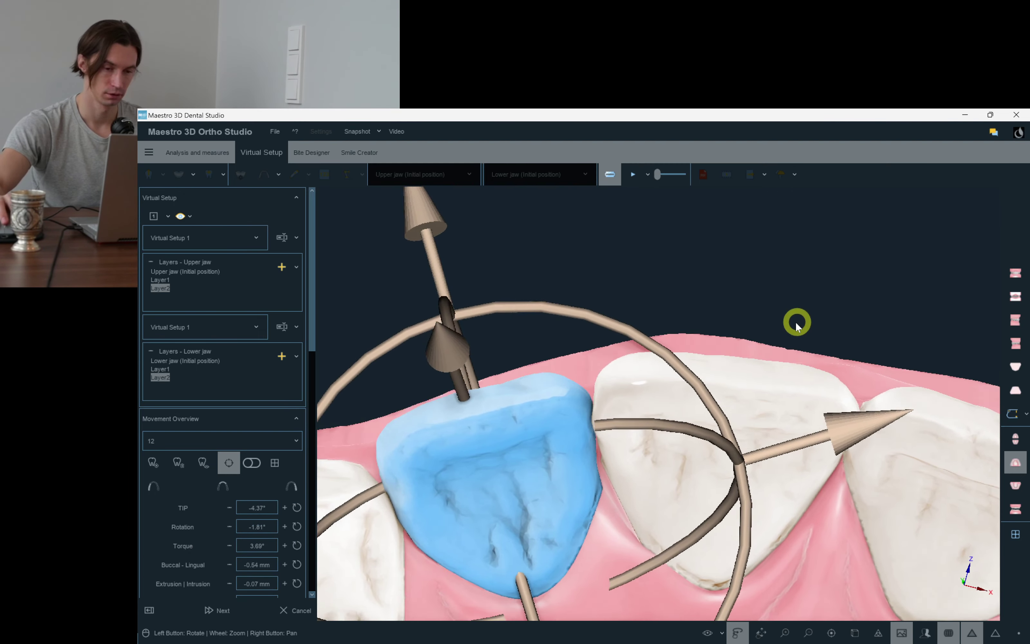
scroll(758, 347, "up", 3)
left_click_drag(535, 523, 528, 524)
left_click_drag(773, 513, 778, 506)
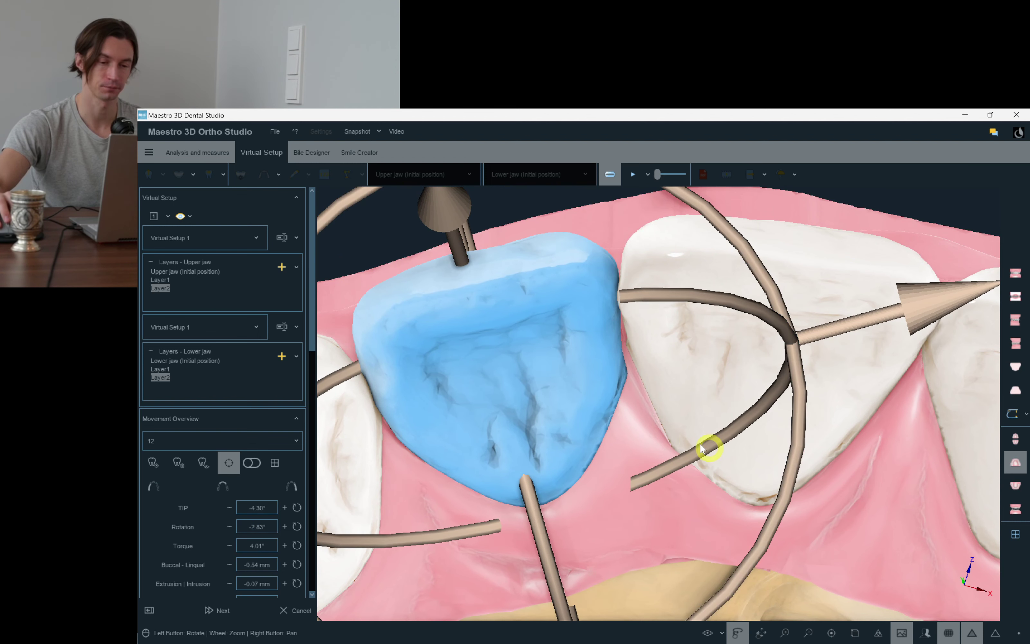
left_click(650, 524)
Adjust upper central incisor 11 to about -17.1° rotation, -4.8° torque and 0.6° tip.
left_click(756, 372)
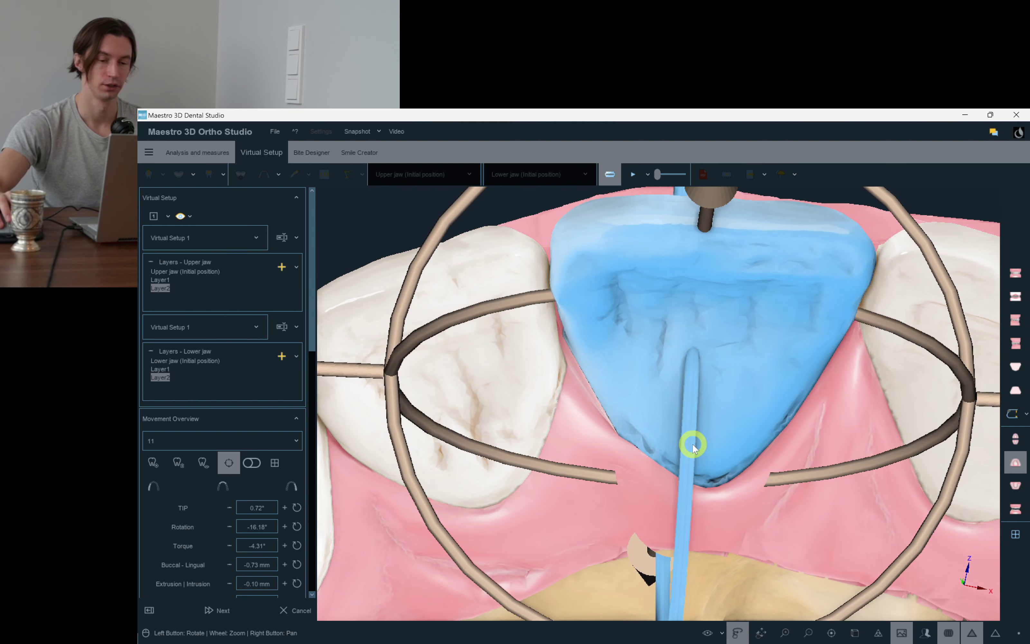
left_click_drag(693, 444, 690, 448)
left_click_drag(936, 514, 940, 511)
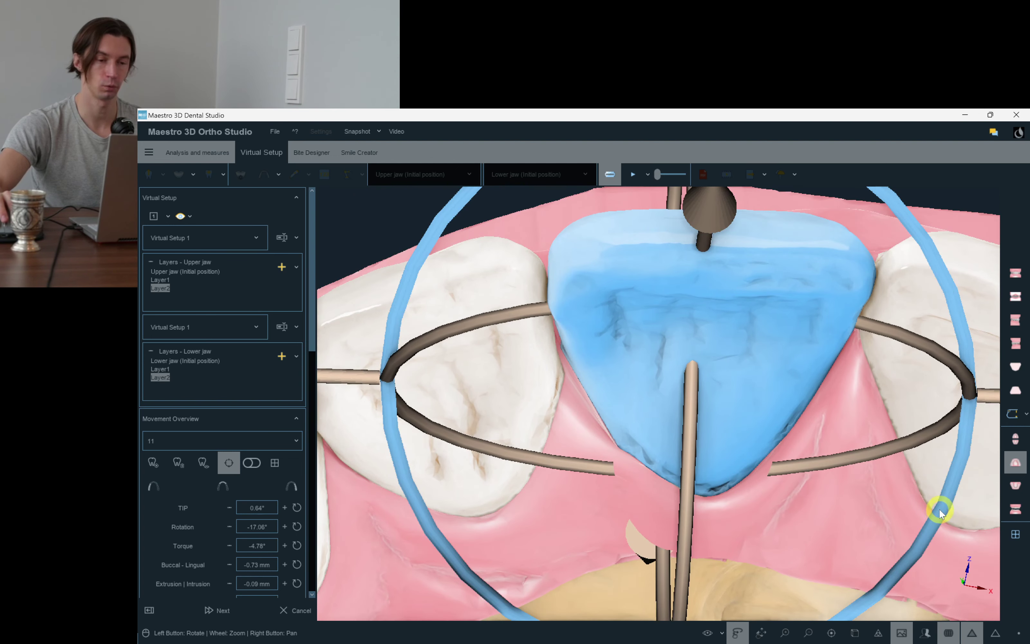
left_click(804, 499)
Adjust upper central incisor 21 to about -9.2° rotation and -3.2° tip.
left_click(793, 404)
left_click_drag(818, 425, 829, 429)
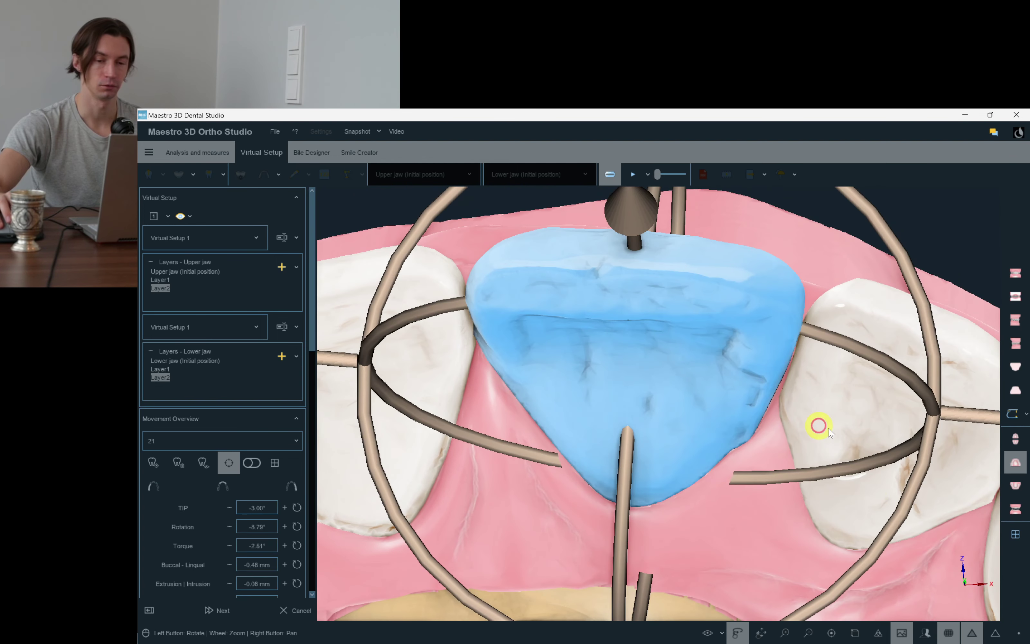
left_click_drag(828, 471, 733, 506)
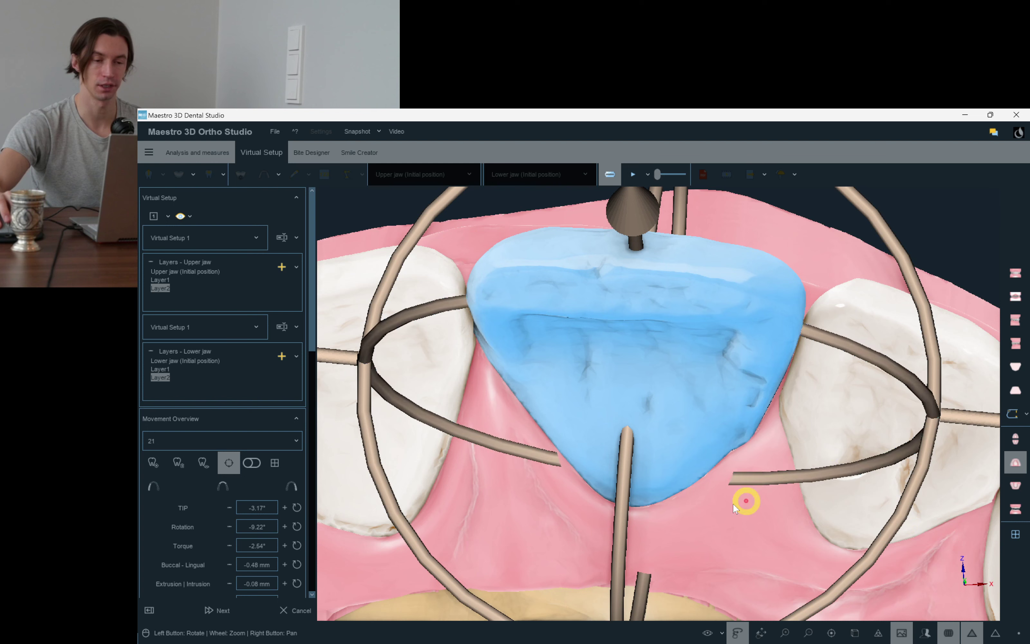
left_click_drag(623, 516, 742, 498)
right_click(747, 496)
left_click(766, 457)
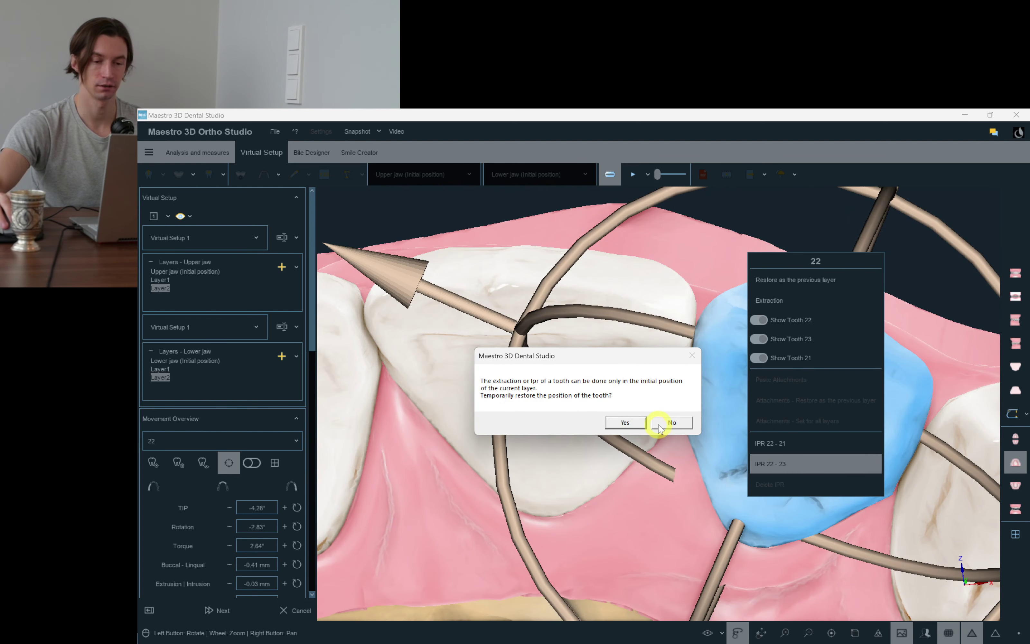
left_click(669, 423)
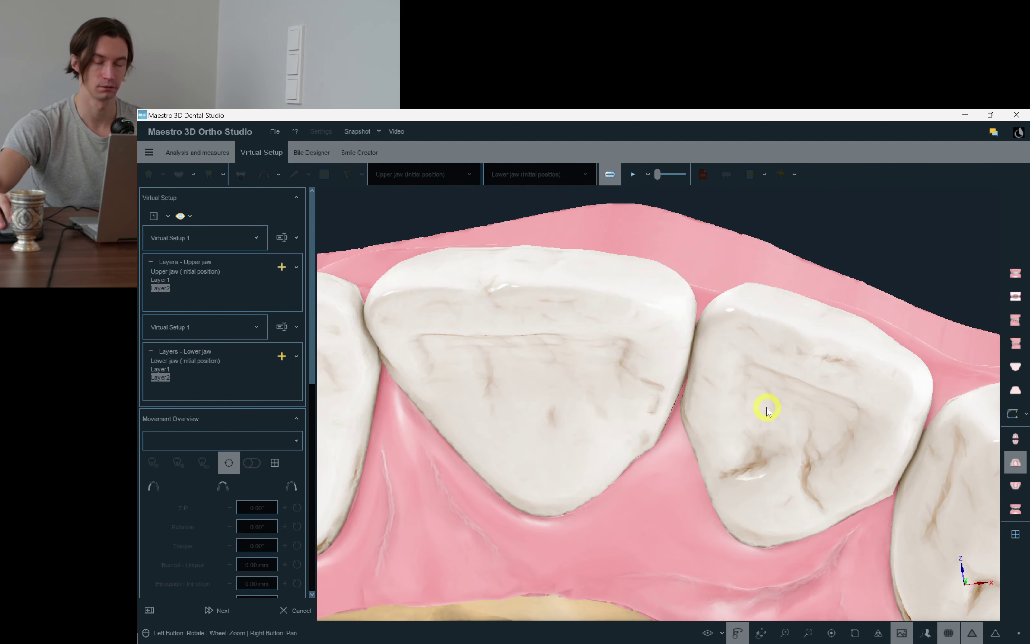
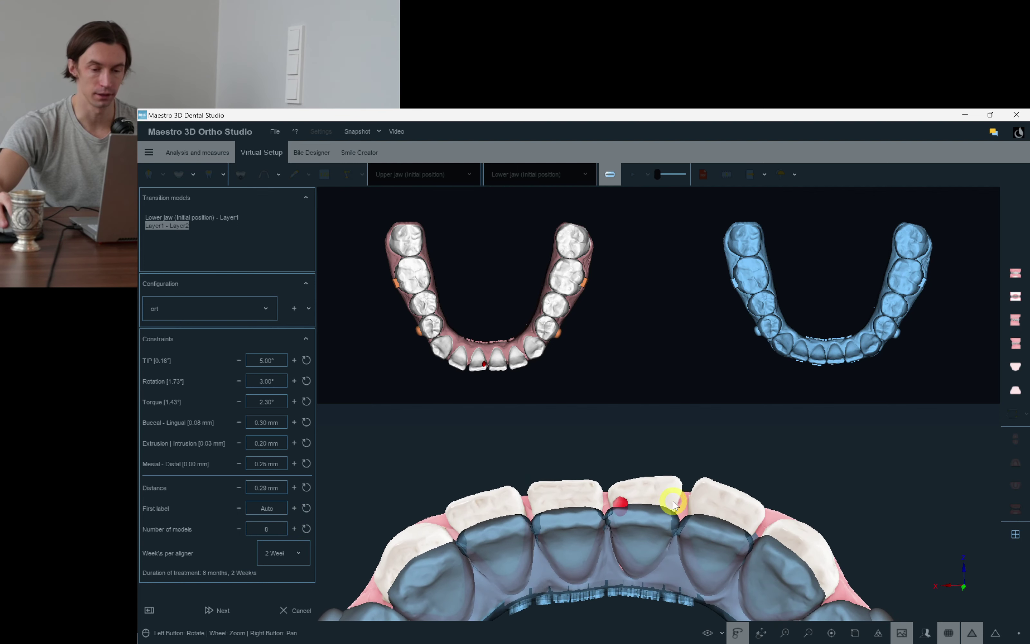
Check the lower jaw's Layer1 - Layer2 and initial position - Layer1 transitions, and generate the lower transition models.
scroll(683, 506, "up", 3)
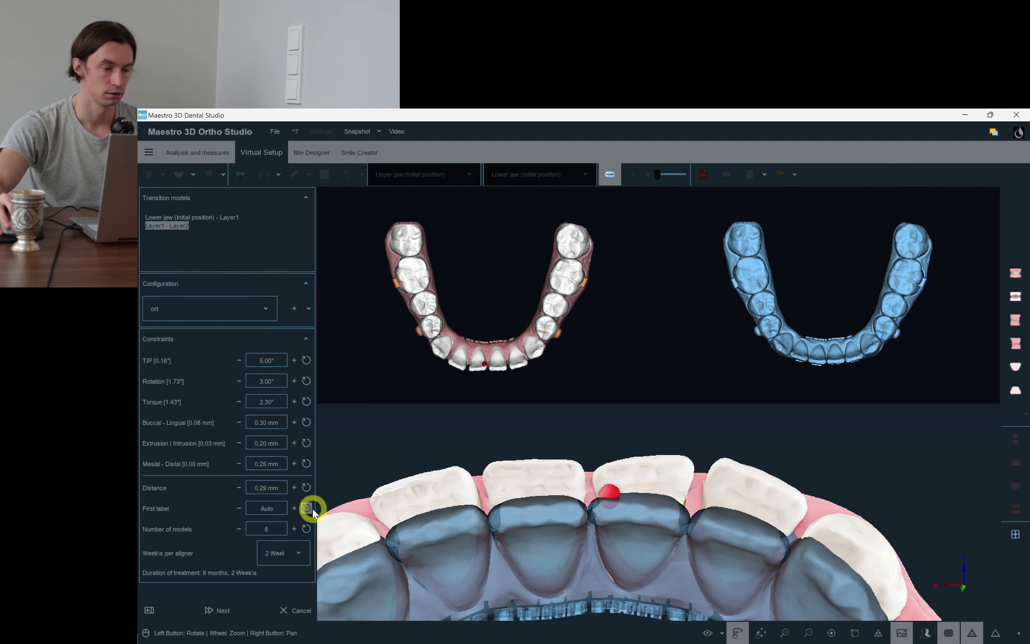
left_click(202, 218)
left_click(215, 609)
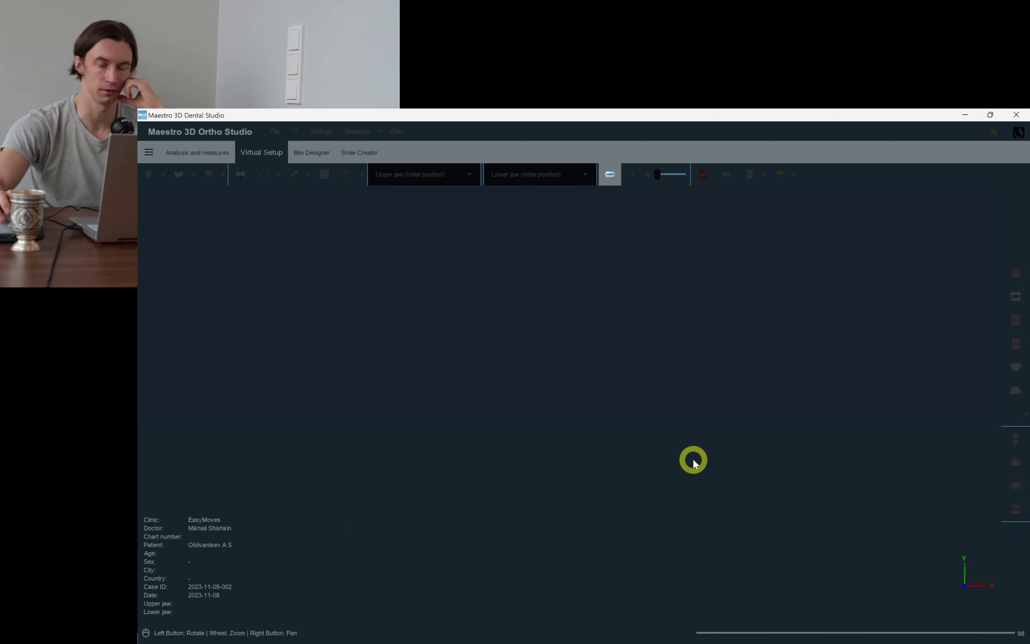
left_click(594, 422)
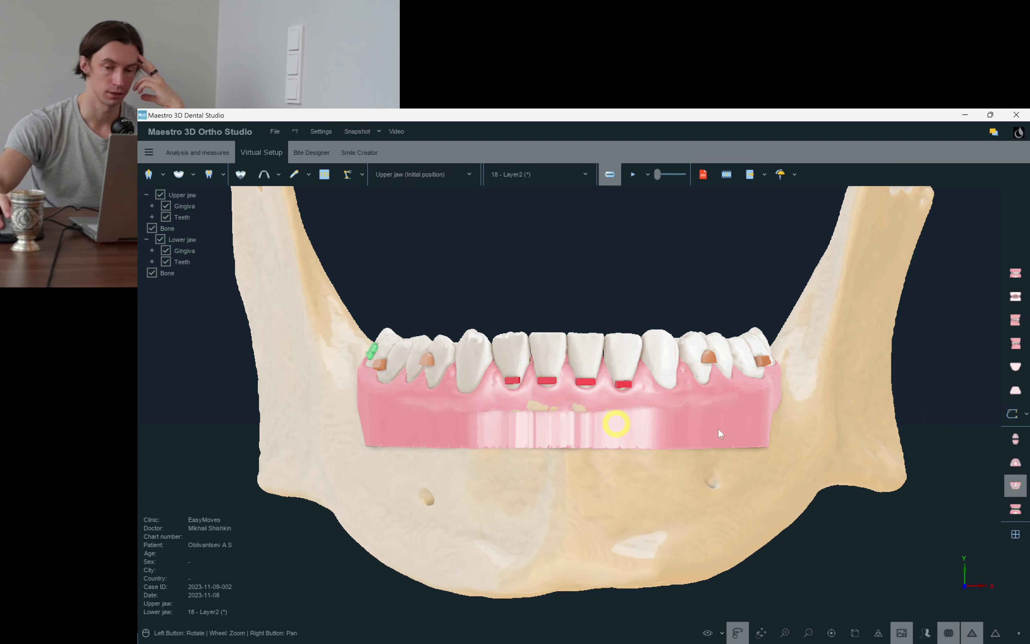
Open the transition models setup for the upper jaw and set its initial position - Layer1 transition to 9 models.
left_click(1007, 470)
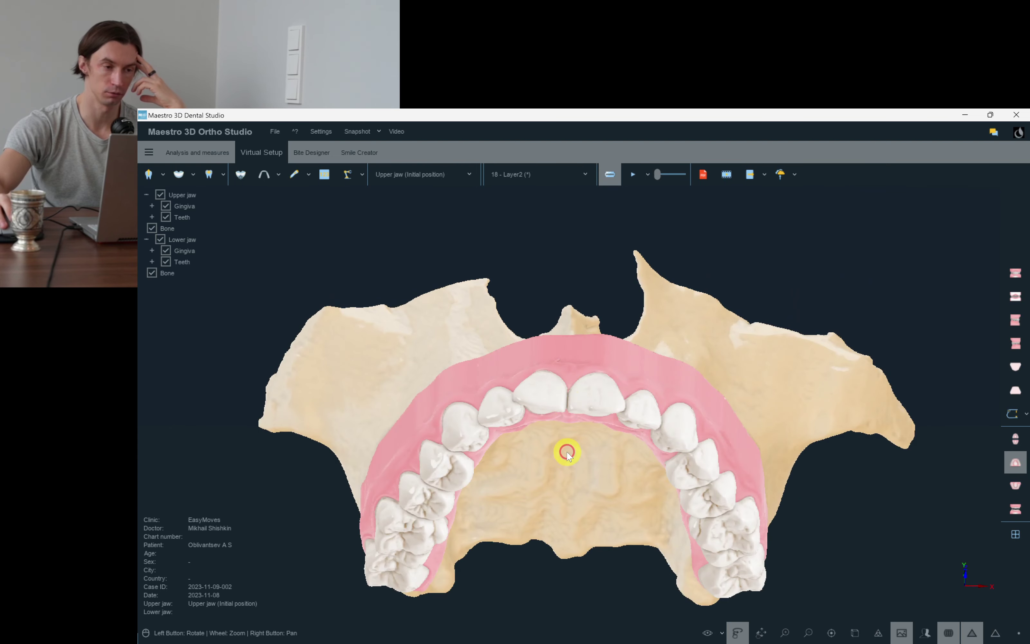
left_click(269, 185)
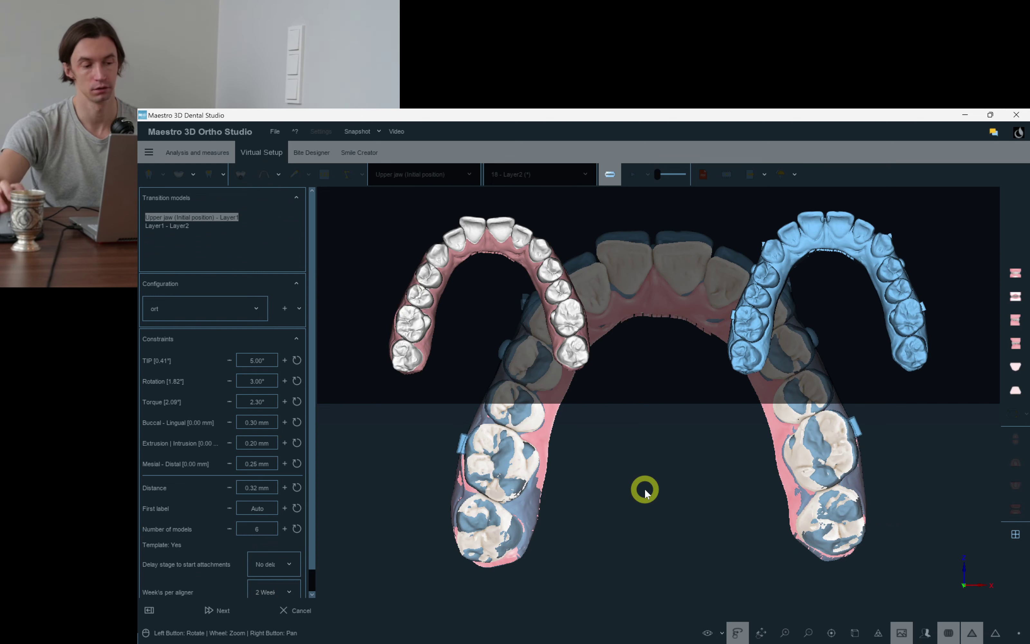
left_click(284, 529)
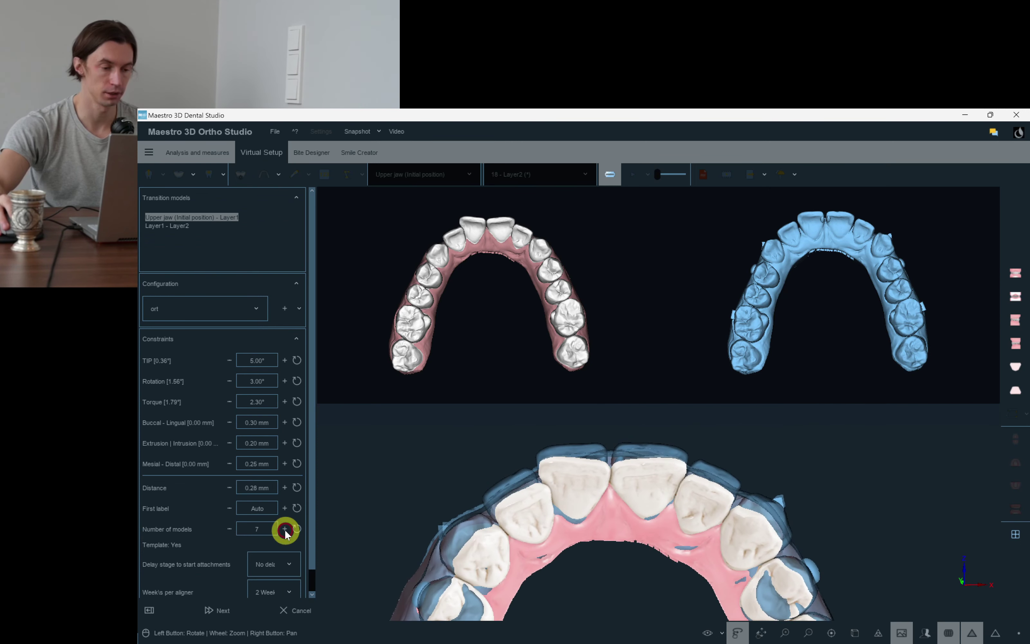
left_click(284, 529)
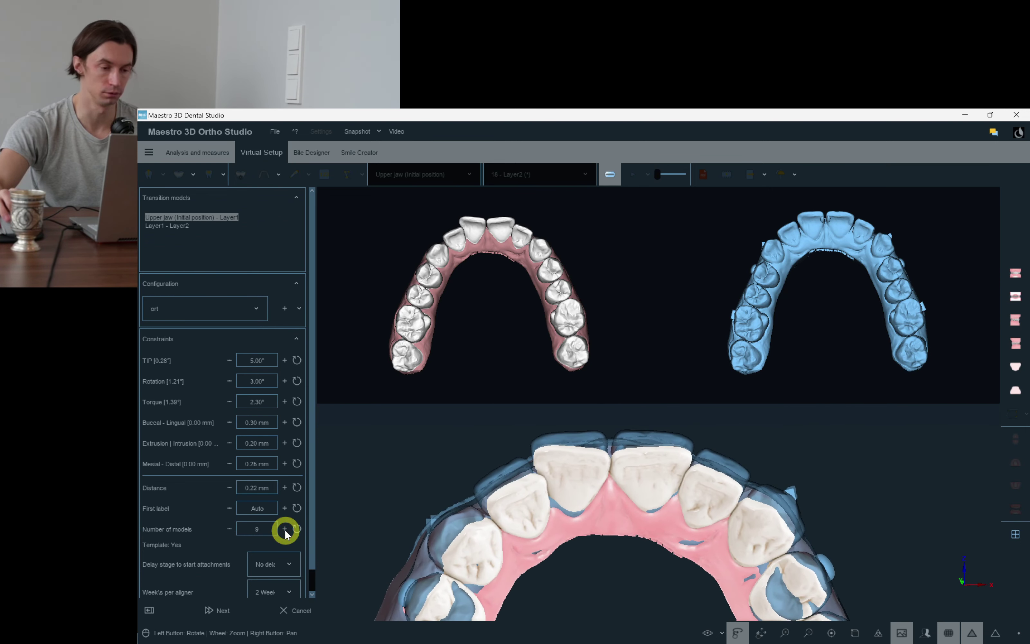
Set the upper jaw's Layer1 - Layer2 transition to 9 models and inspect the front teeth in the initial position - Layer1 overlay.
left_click_drag(184, 215, 180, 229)
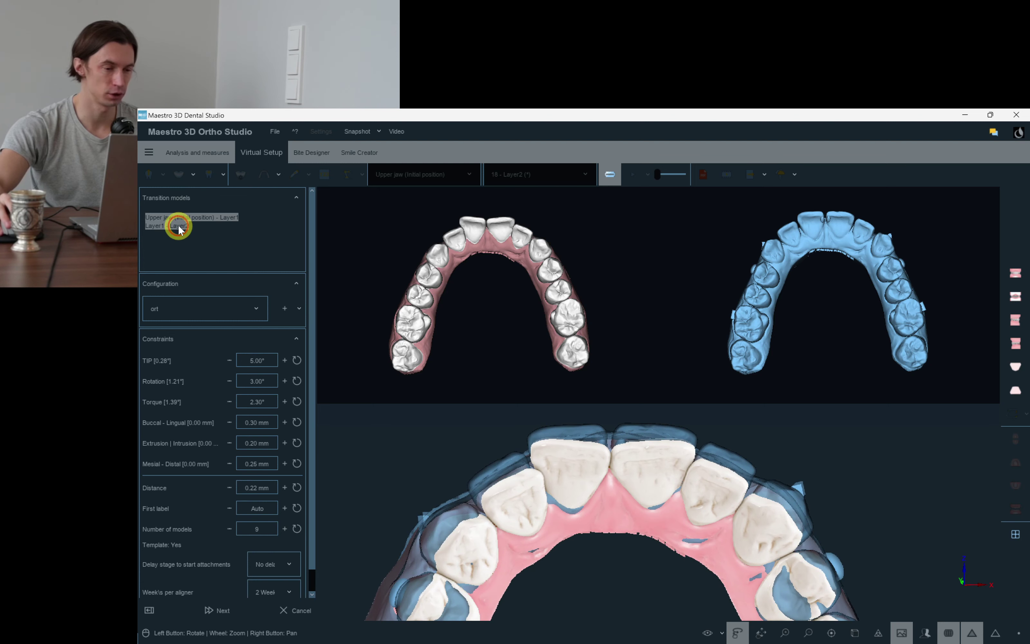
left_click(178, 228)
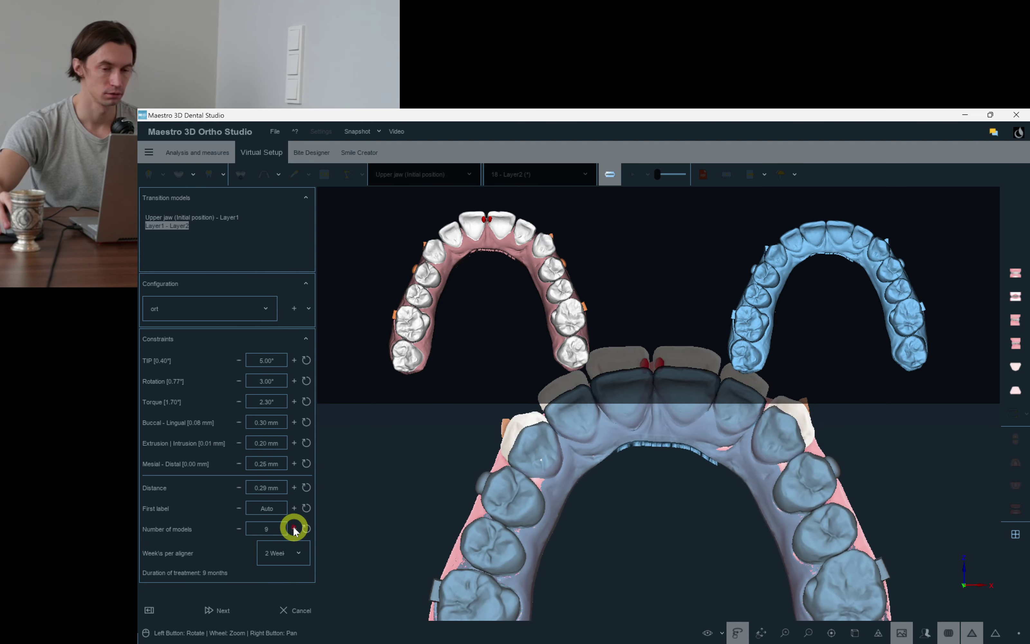
left_click(191, 218)
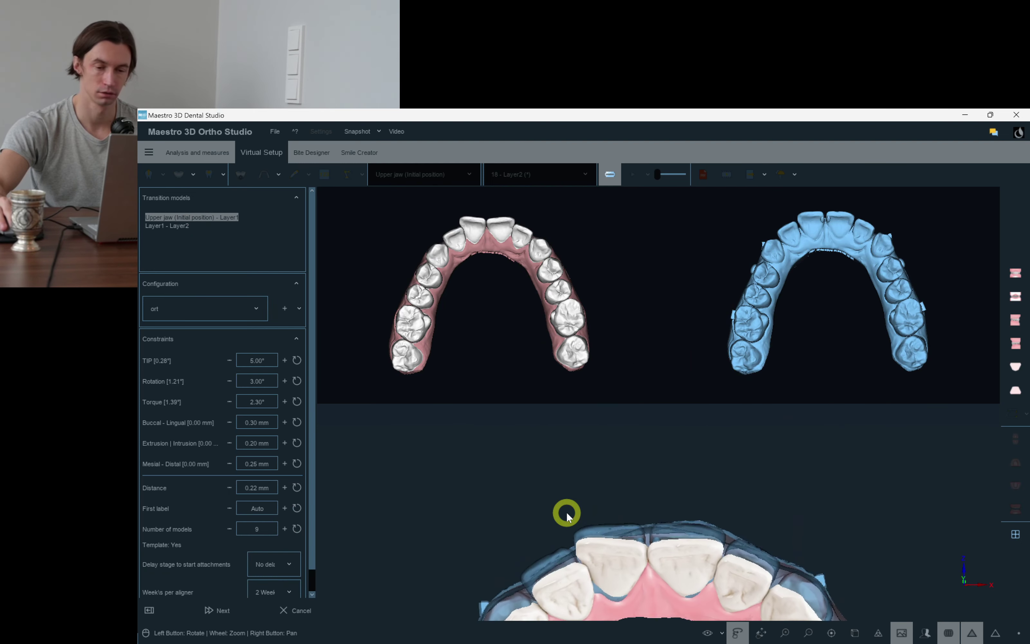
scroll(567, 513, "up", 4)
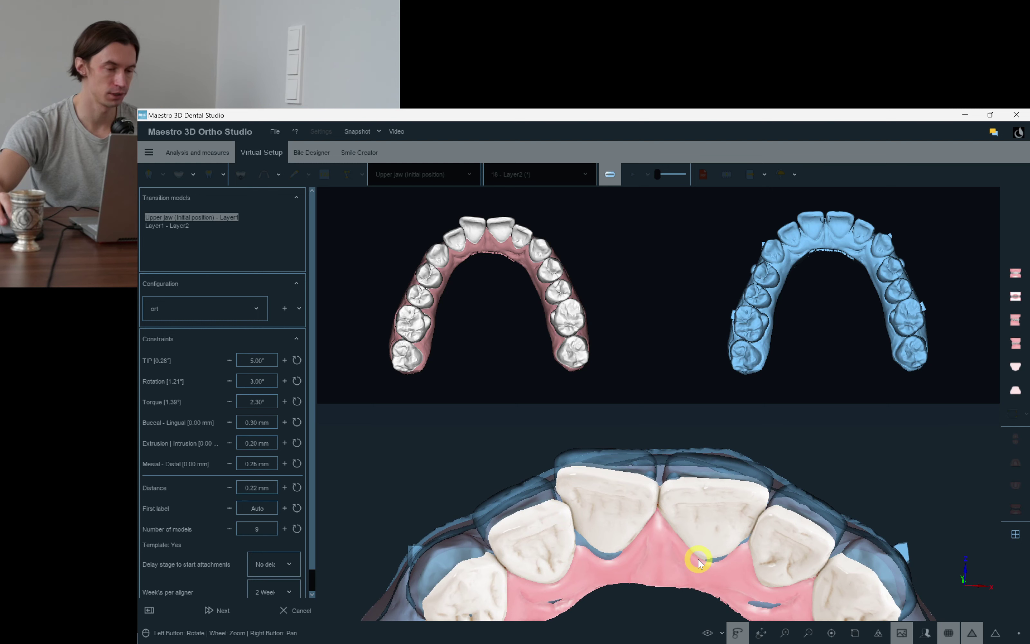
Check the upper jaw's Layer1 - Layer2 and initial position - Layer1 transitions, generate the upper transition models and save the case.
left_click(178, 225)
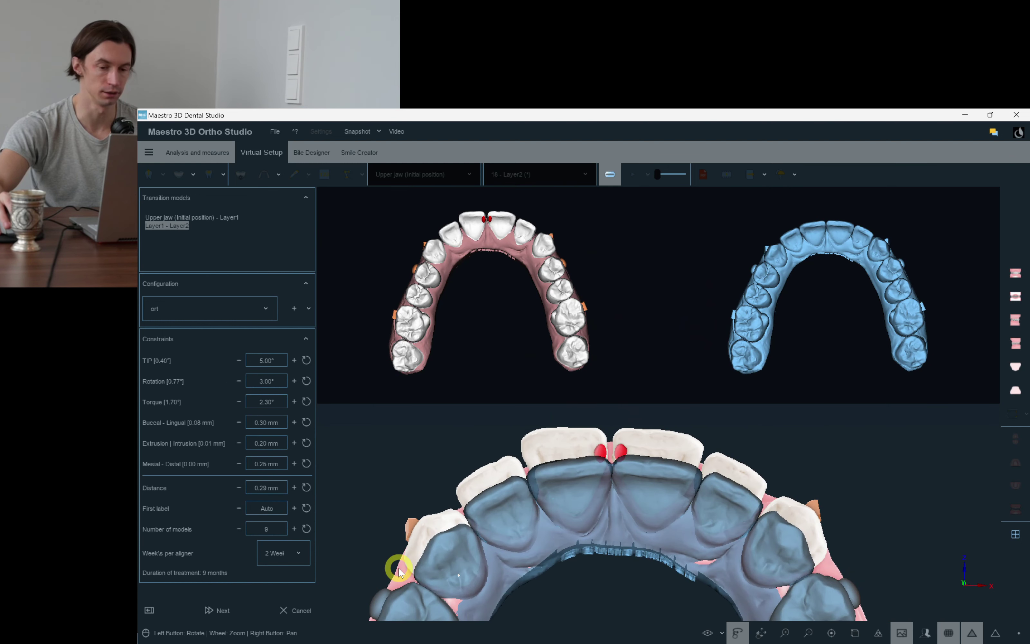
left_click(178, 217)
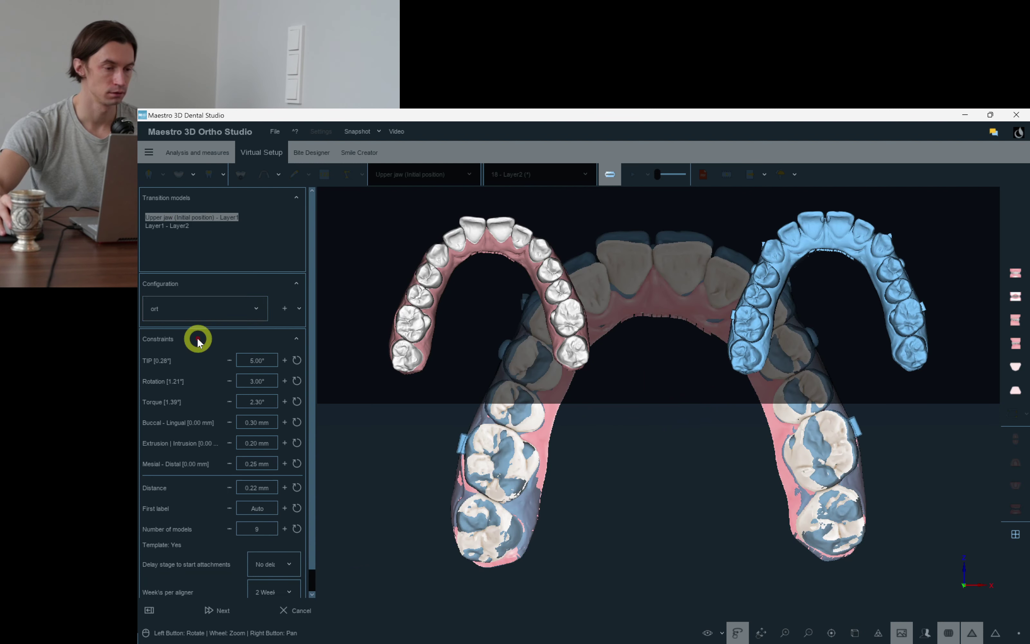
left_click(218, 610)
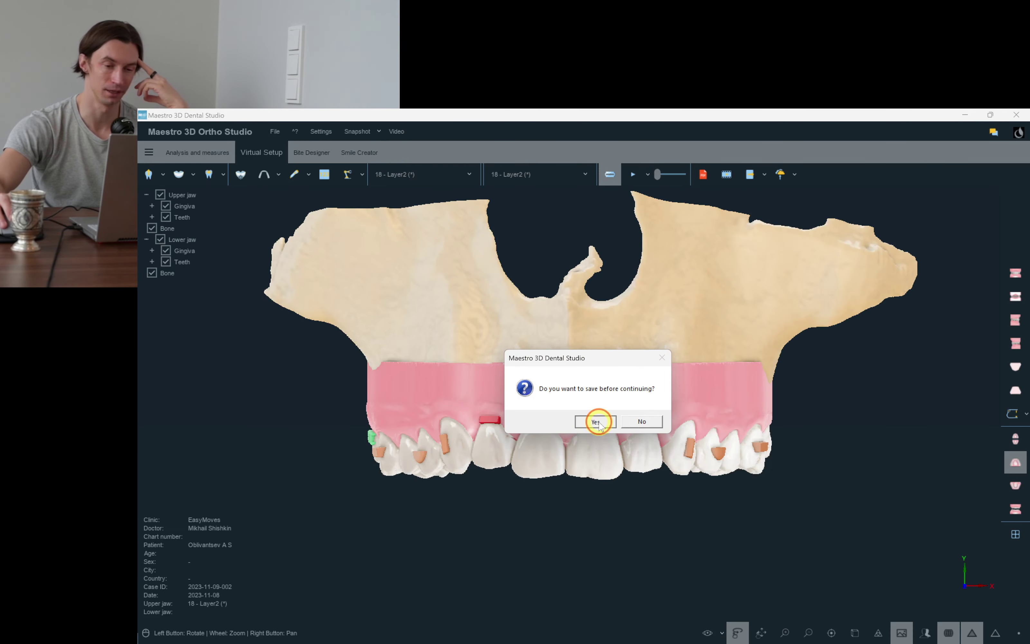
left_click(594, 422)
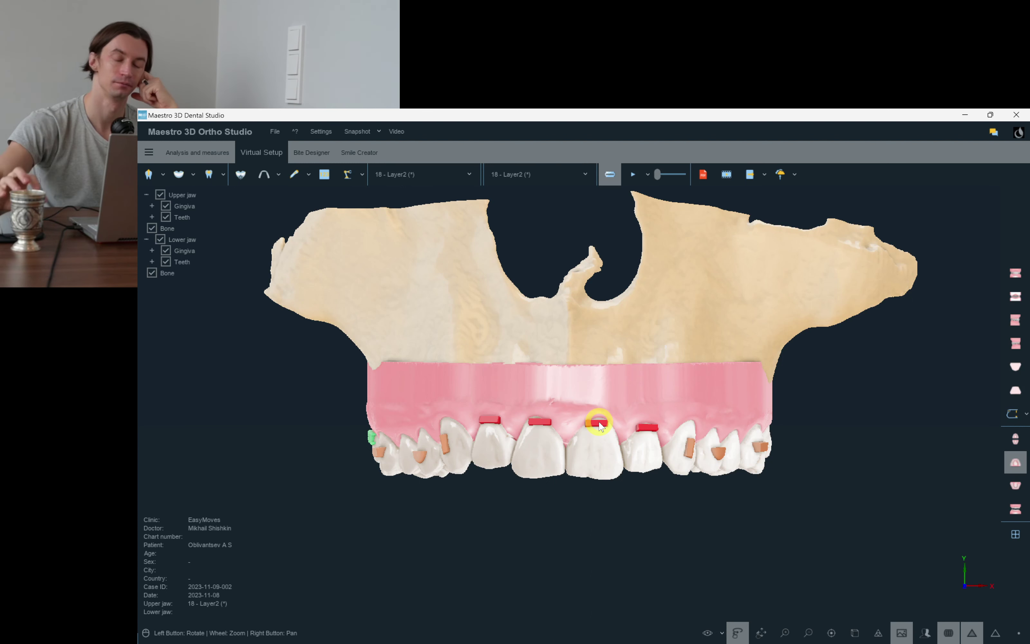
Display both jaws together and start the playback of the staged tooth movements in the virtual setup.
left_click(1014, 511)
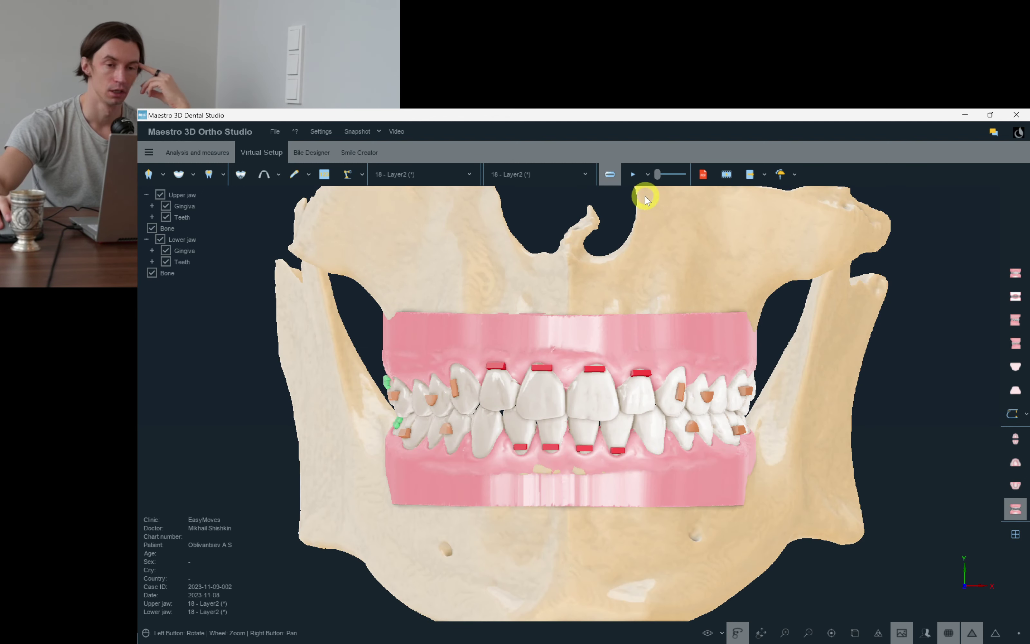
left_click(148, 152)
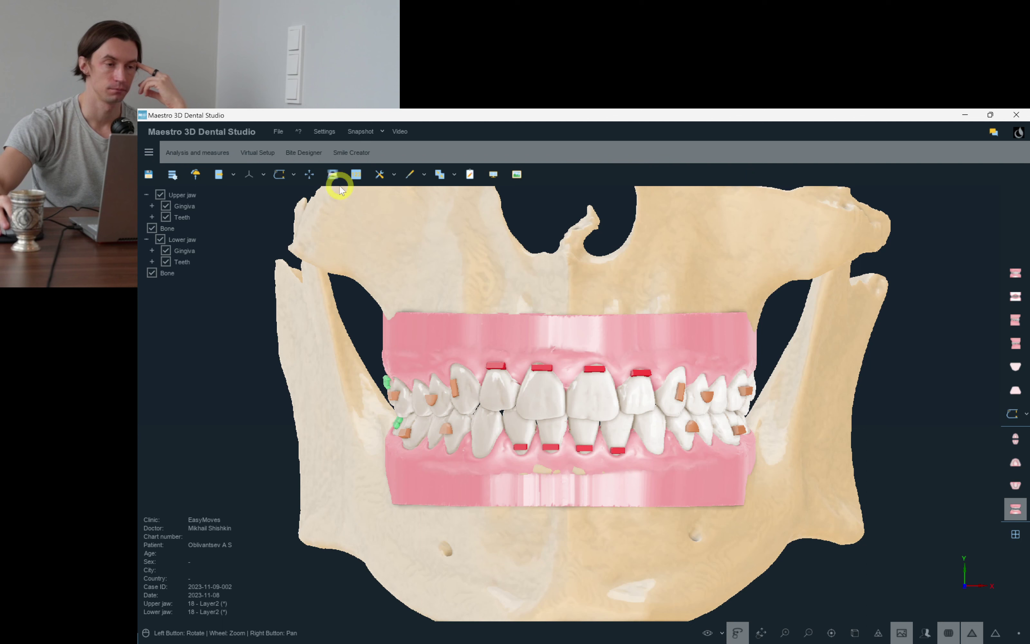
left_click(262, 153)
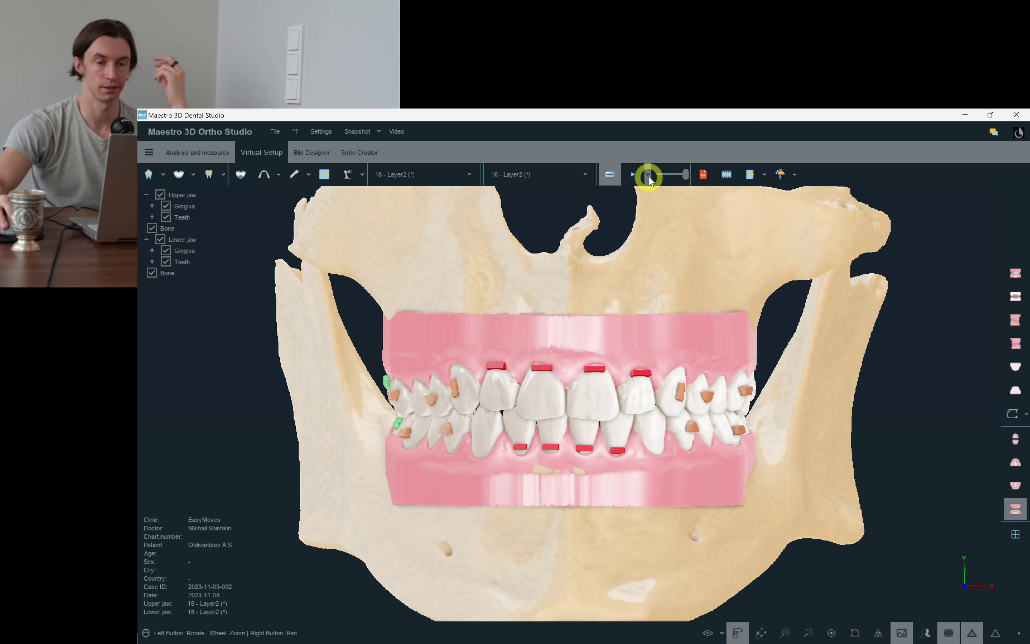
left_click(648, 174)
left_click(662, 205)
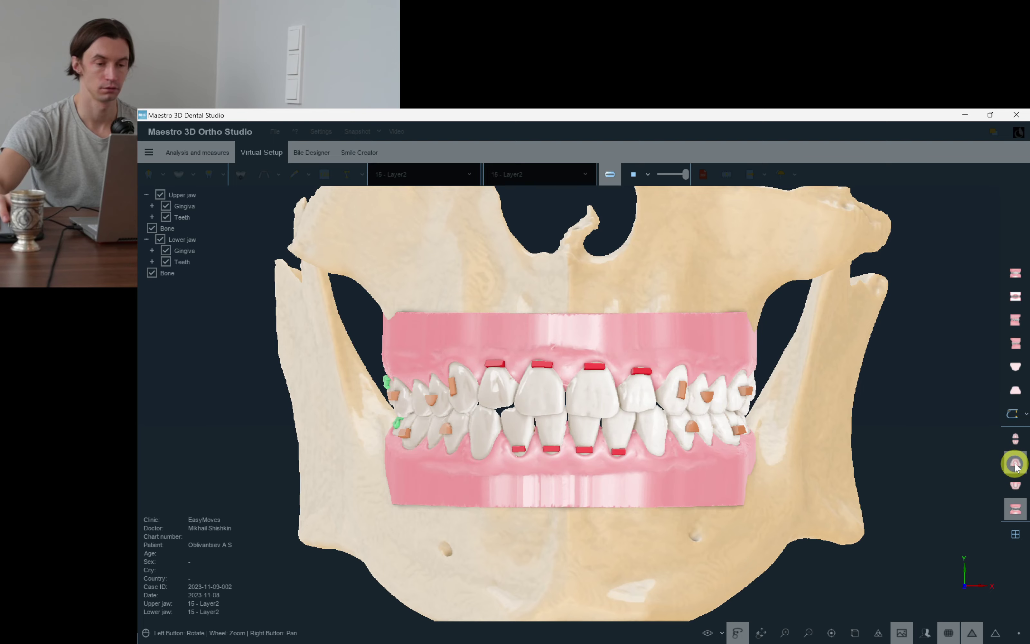
Examine the played tooth movements on the upper jaw alone and on the lower jaw alone.
left_click(1015, 465)
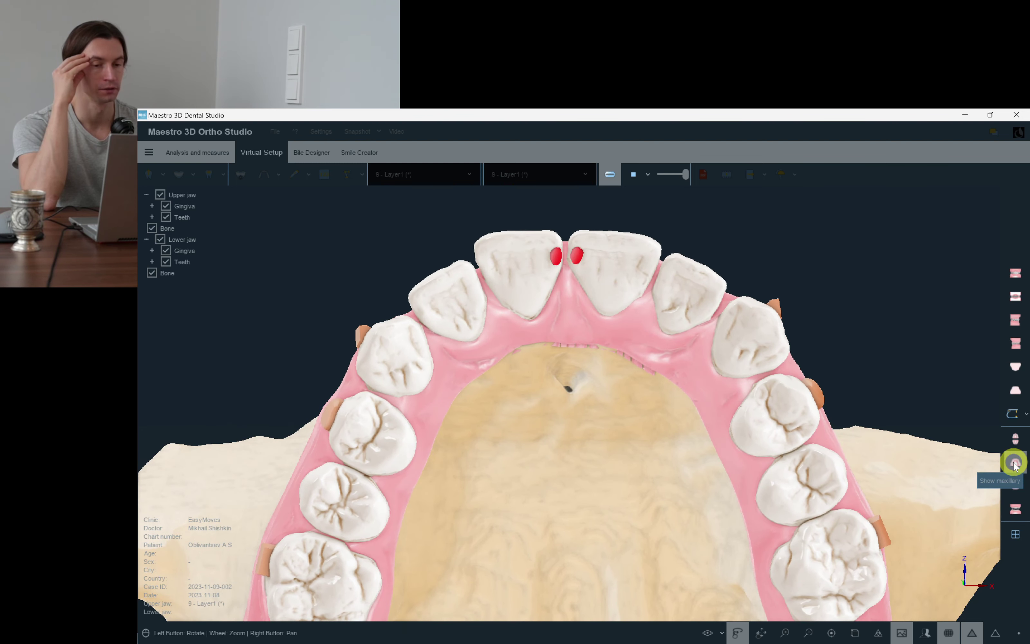
scroll(1016, 467, "up", 5)
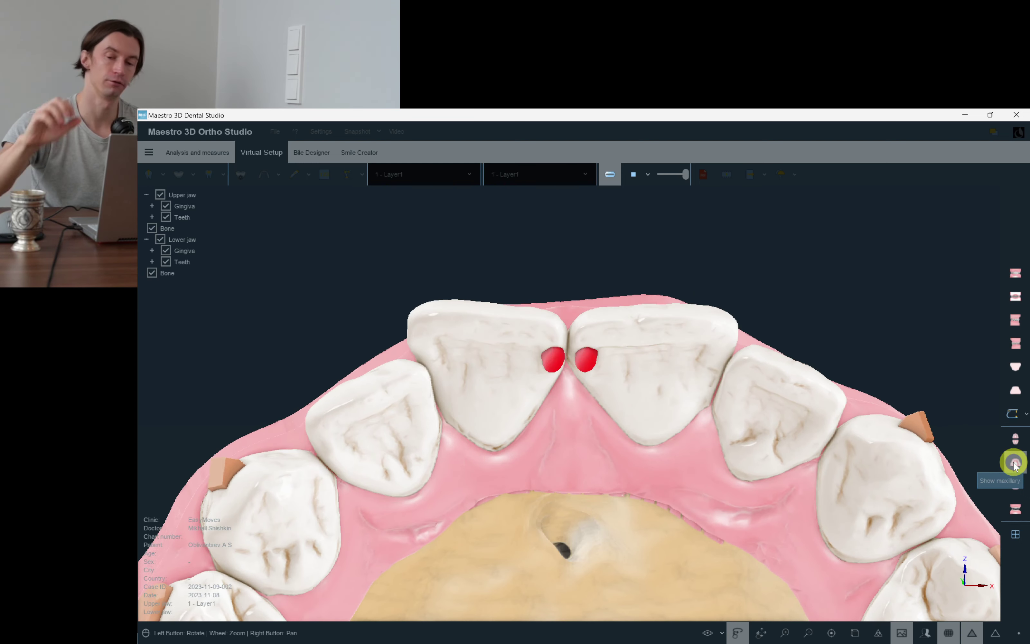
left_click(1020, 481)
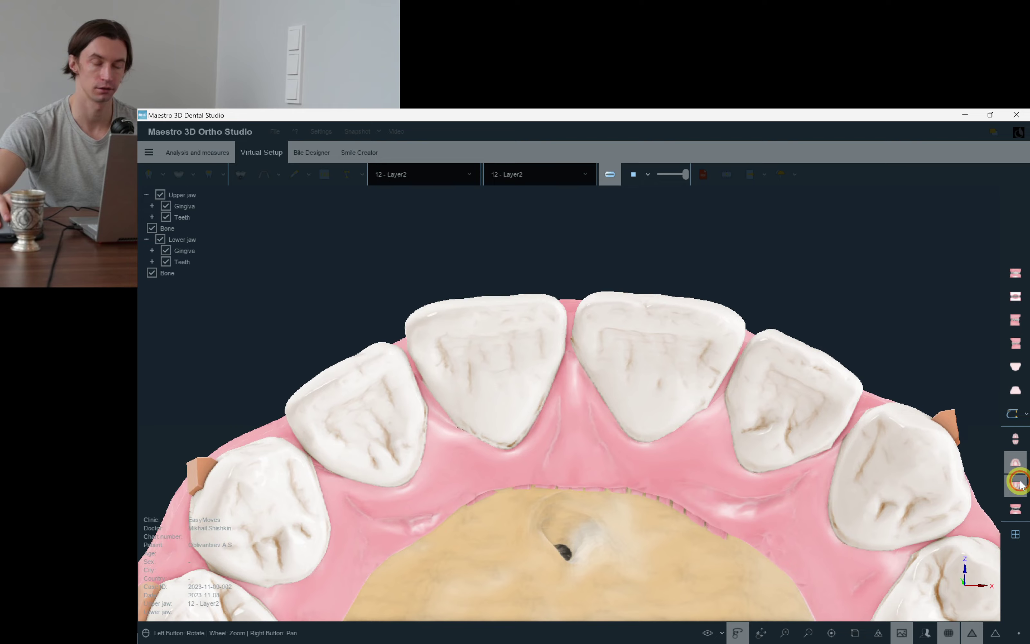
left_click(1017, 482)
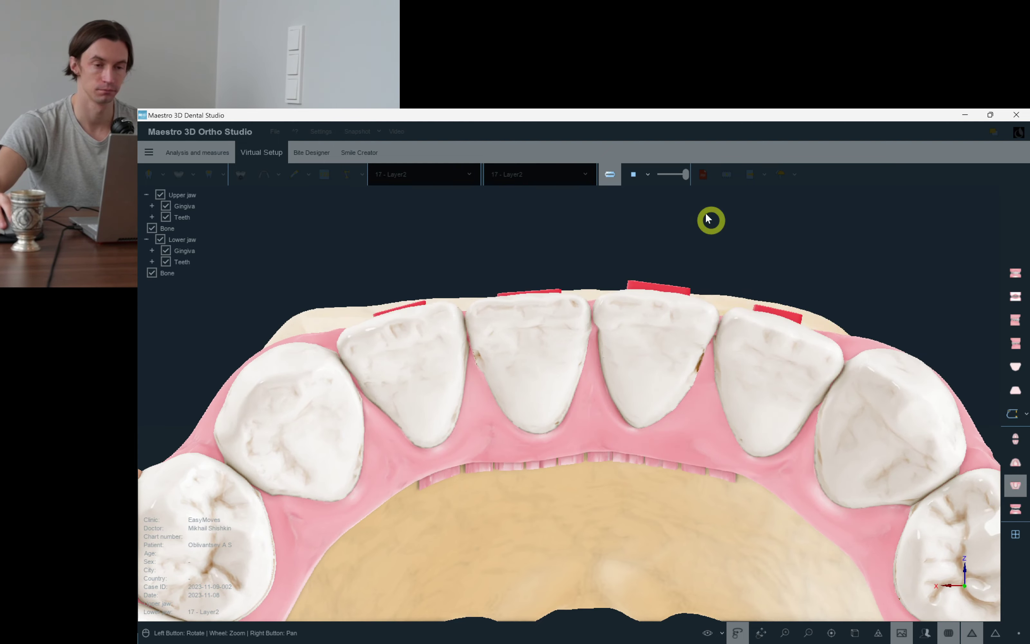
Stop the movement playback and display both jaws together in front view.
left_click(638, 173)
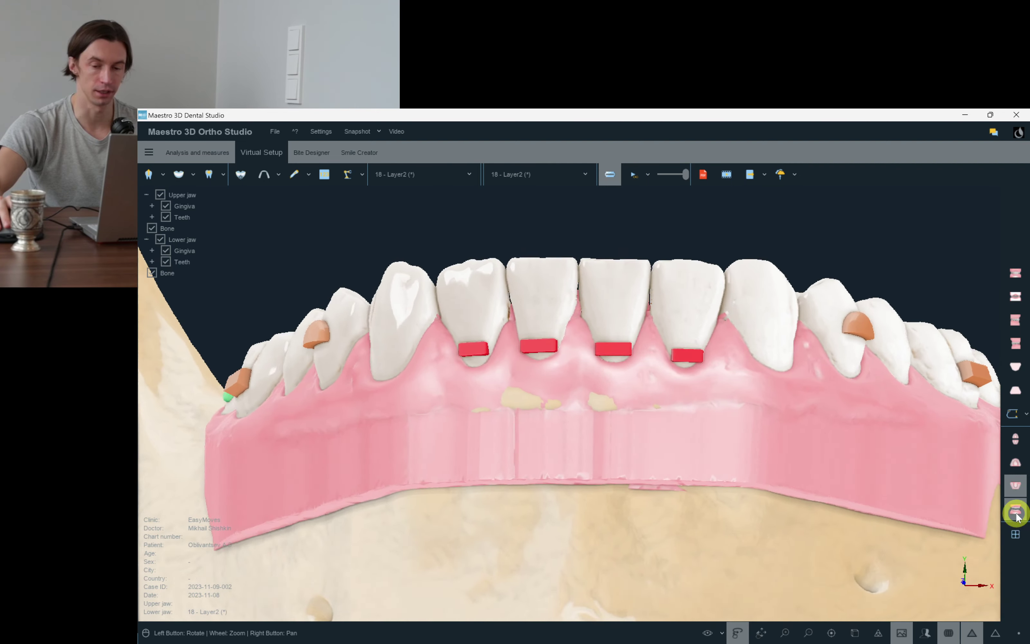
left_click(1015, 510)
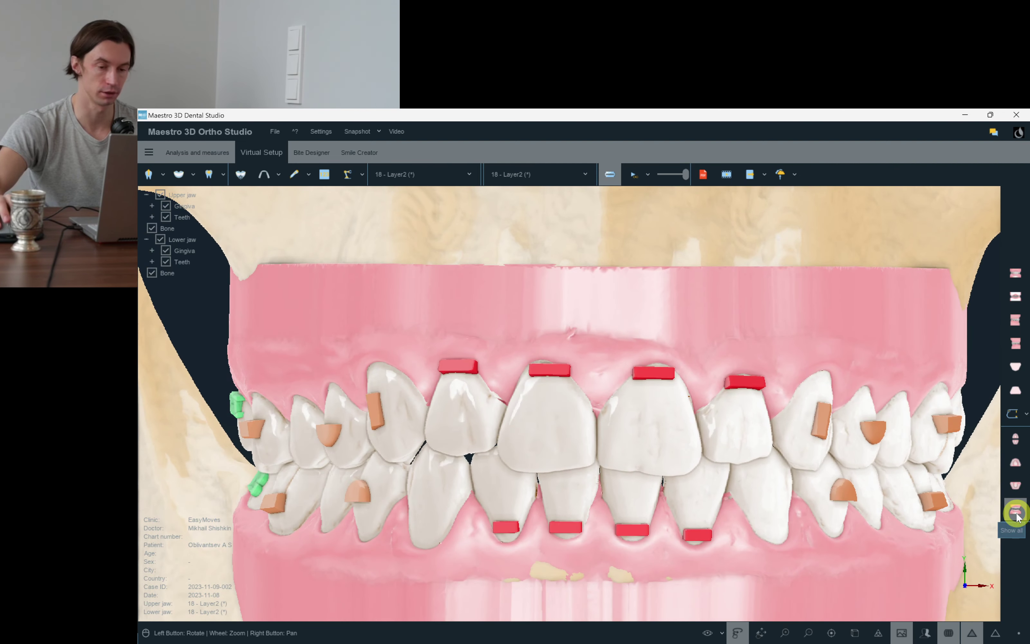
left_click(1015, 512)
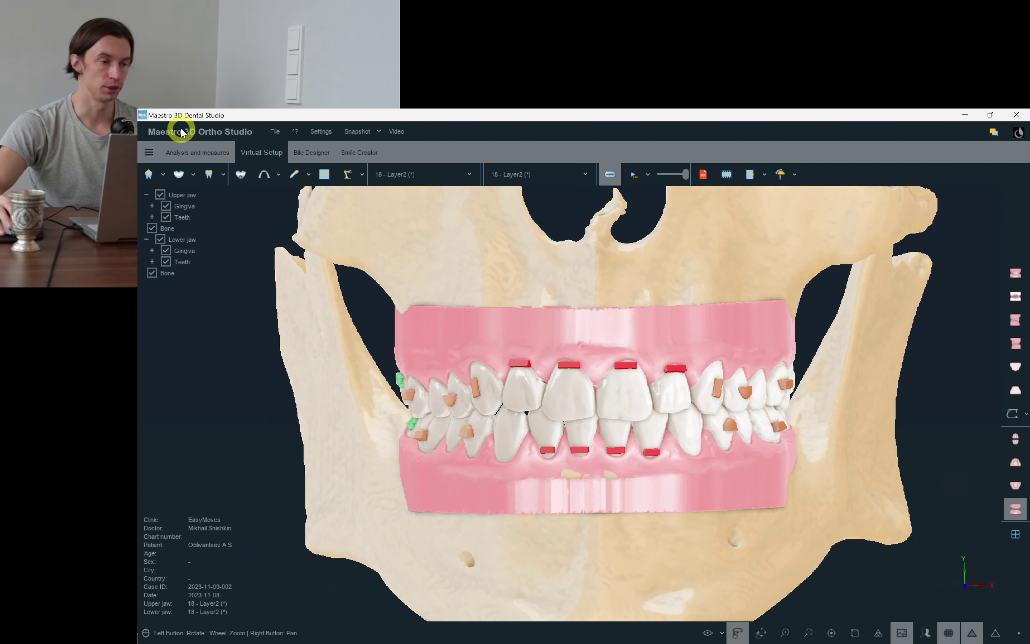
Start an export of the case for the viewer and append "ali" to the filename after the patient's name.
left_click(220, 156)
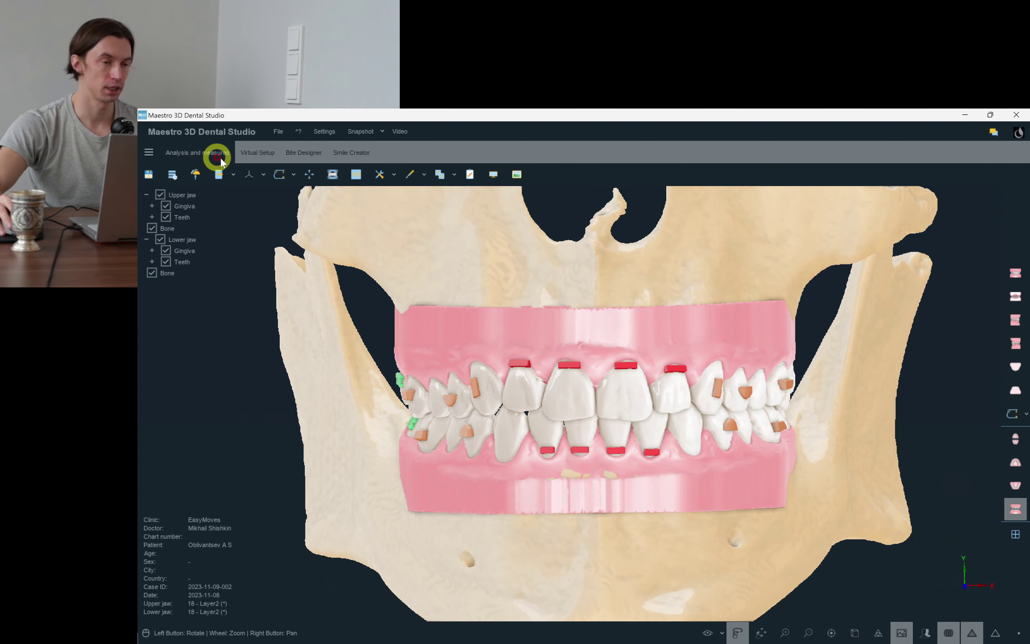
left_click(233, 180)
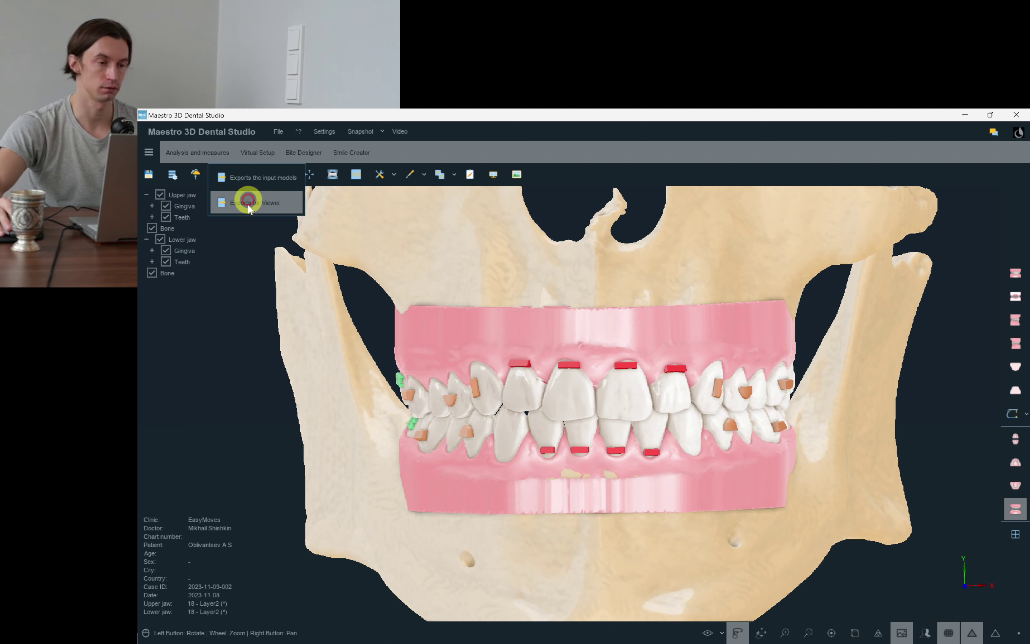
left_click(286, 205)
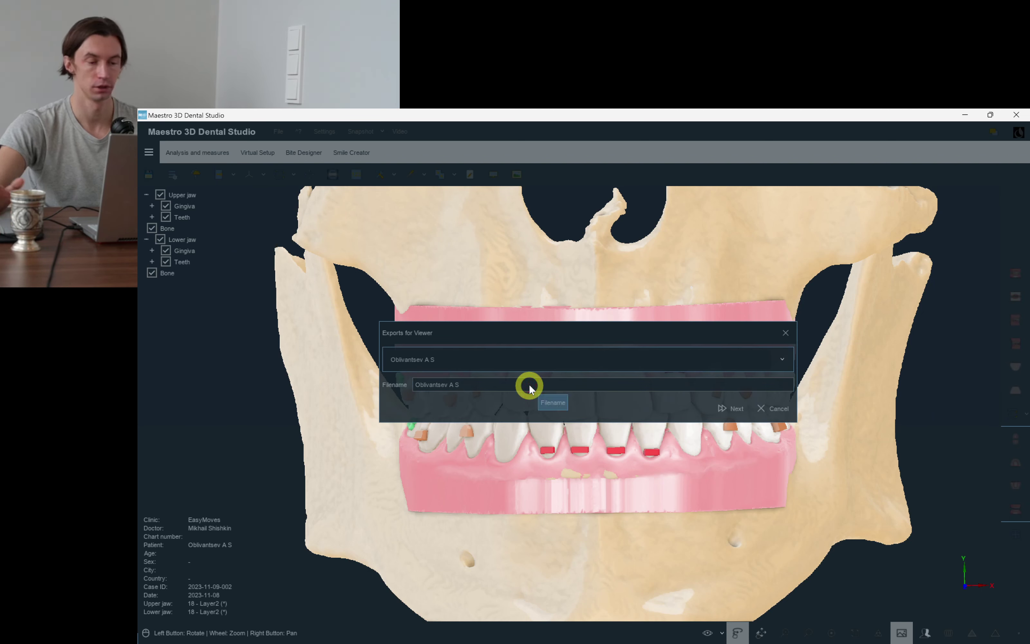
type("ali")
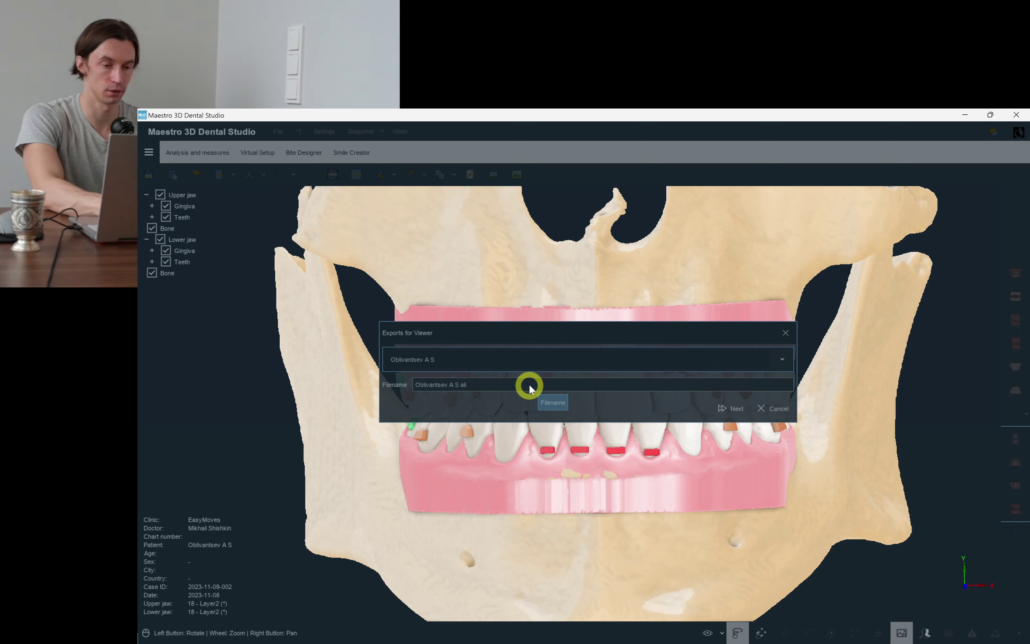